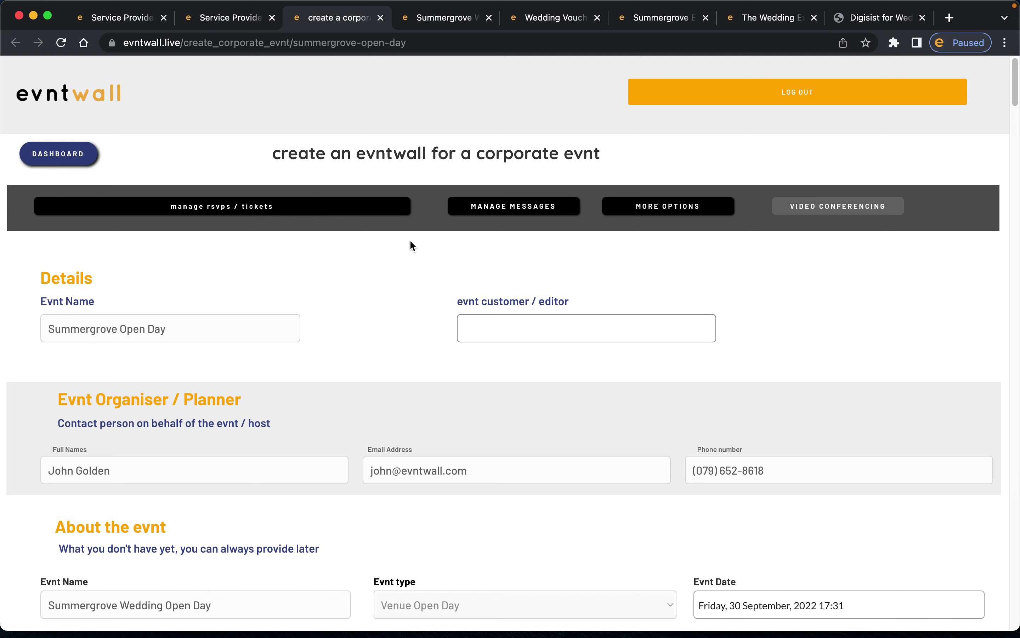
- View the live Summergrove open day wall, then return to the corporate event form
scroll(392, 314, "down", 3)
scroll(392, 314, "up", 3)
scroll(392, 316, "down", 1)
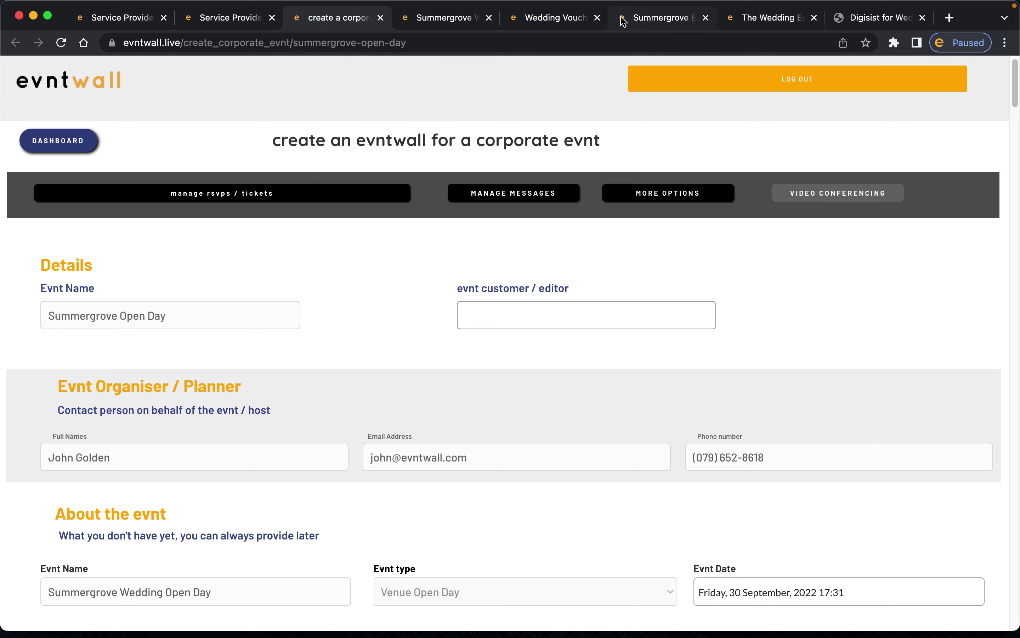
left_click(450, 17)
scroll(518, 244, "down", 1)
scroll(497, 210, "up", 1)
left_click(342, 19)
- Scroll up and down through the event creation form to review its sections
scroll(362, 260, "down", 5)
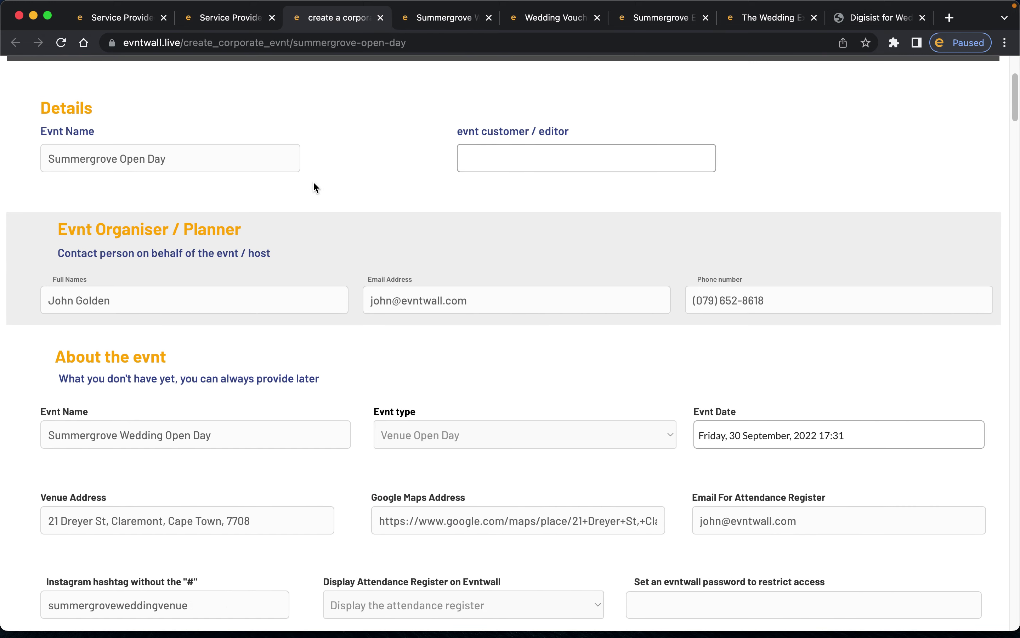
scroll(247, 199, "up", 5)
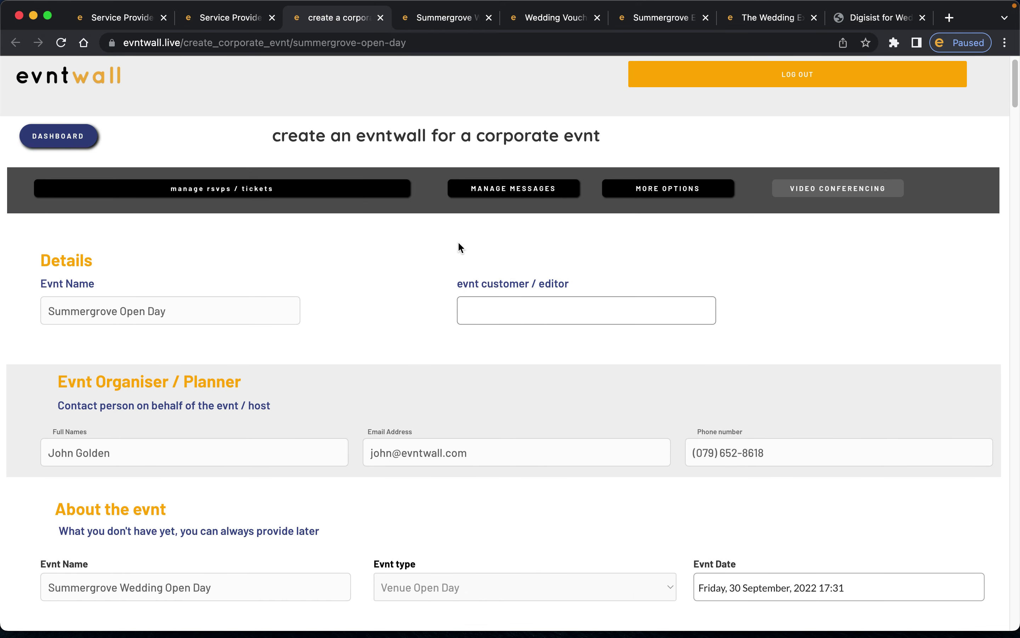
scroll(407, 243, "down", 5)
scroll(407, 241, "up", 3)
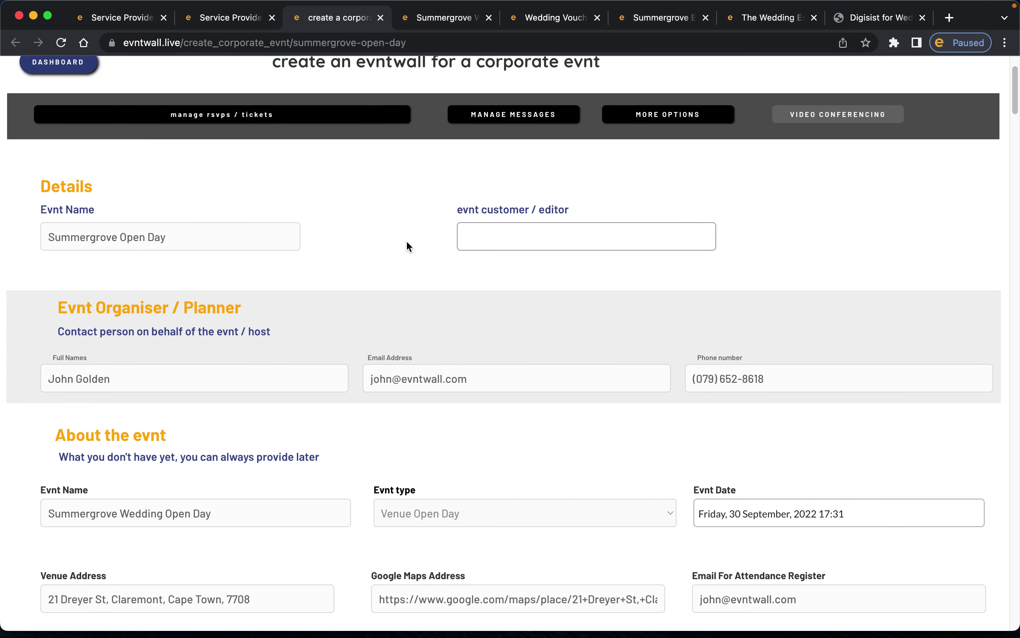
scroll(386, 228, "up", 1)
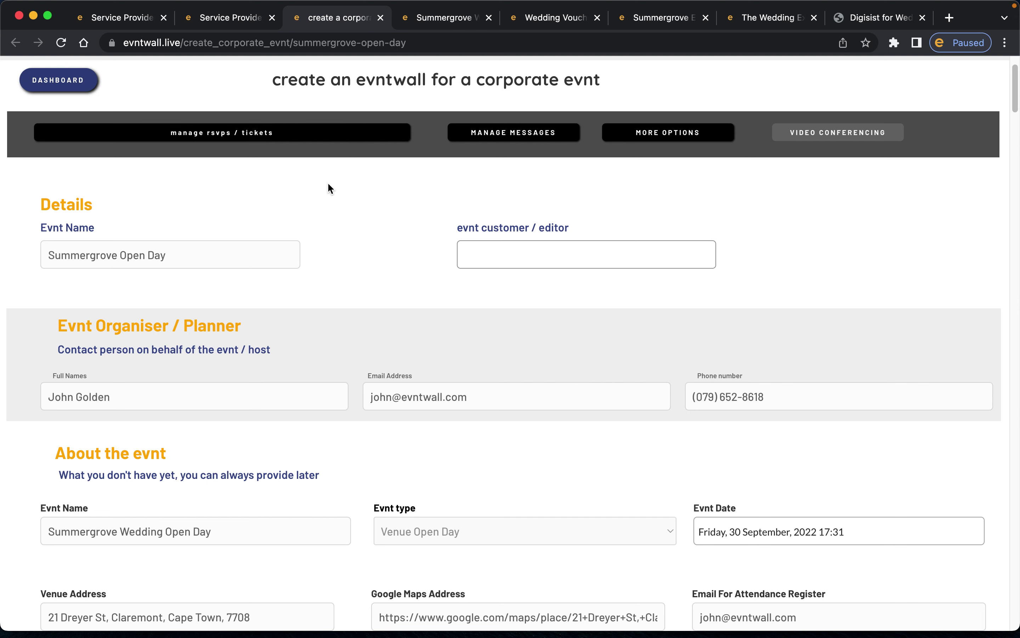
scroll(417, 239, "down", 3)
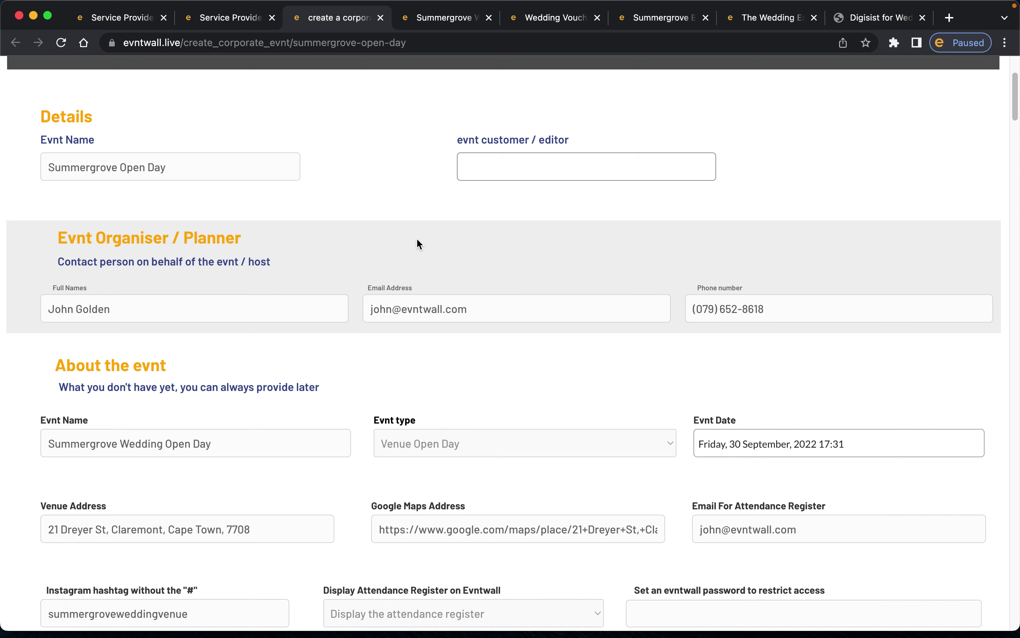
scroll(413, 241, "up", 3)
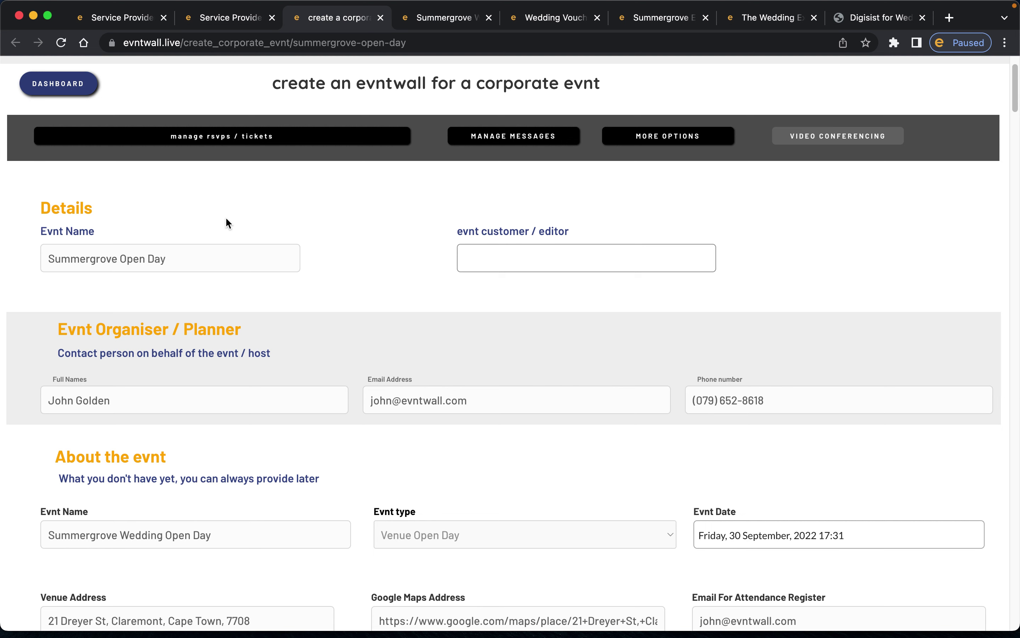
scroll(386, 228, "down", 3)
scroll(388, 233, "down", 2)
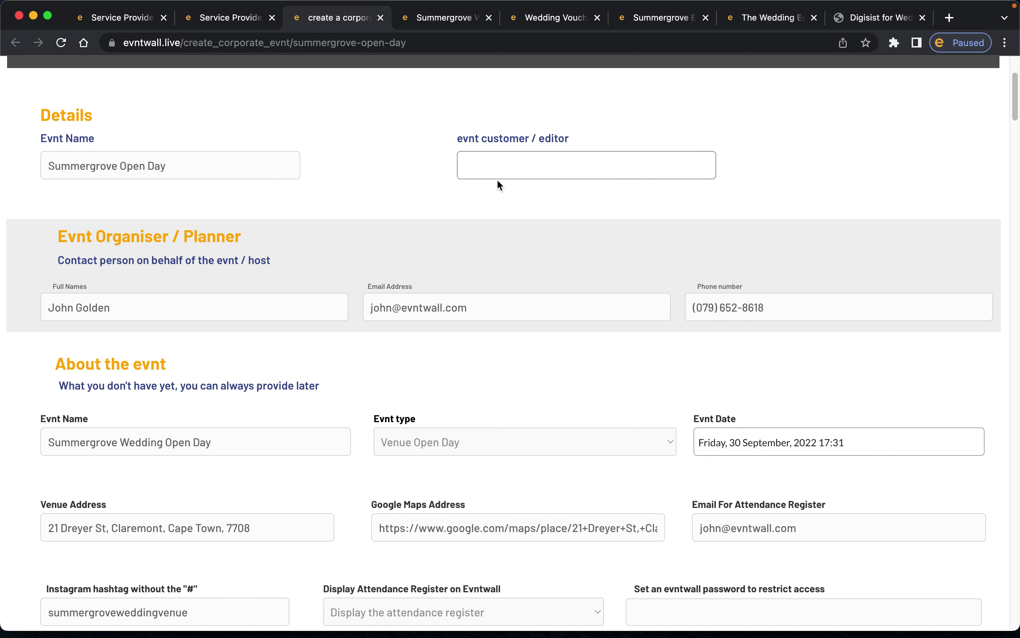
scroll(326, 192, "down", 5)
scroll(325, 190, "up", 2)
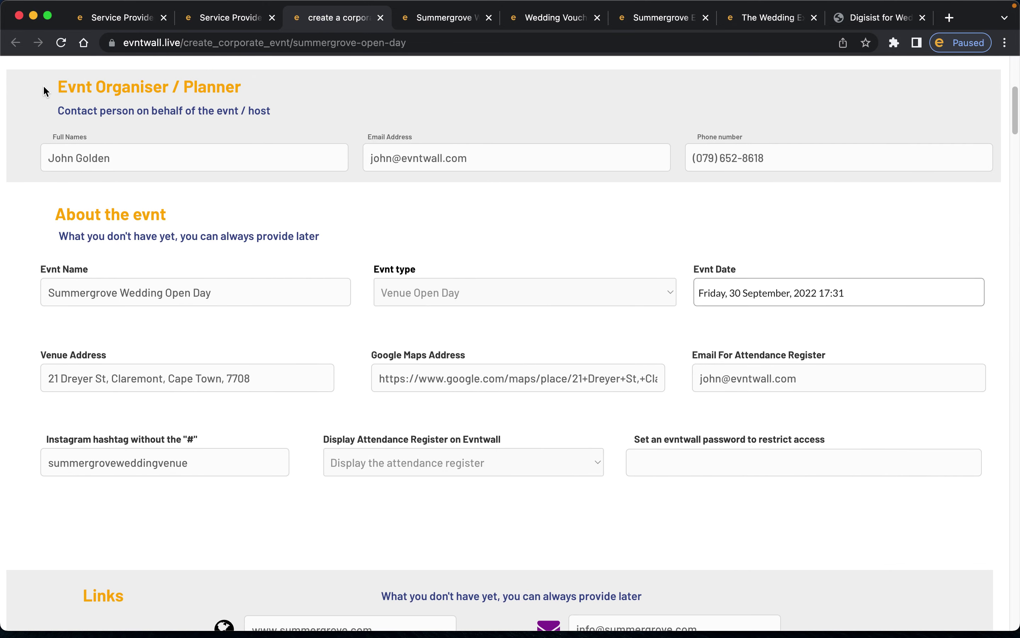
- Step through the organiser's full name, email and phone number fields
left_click(56, 147)
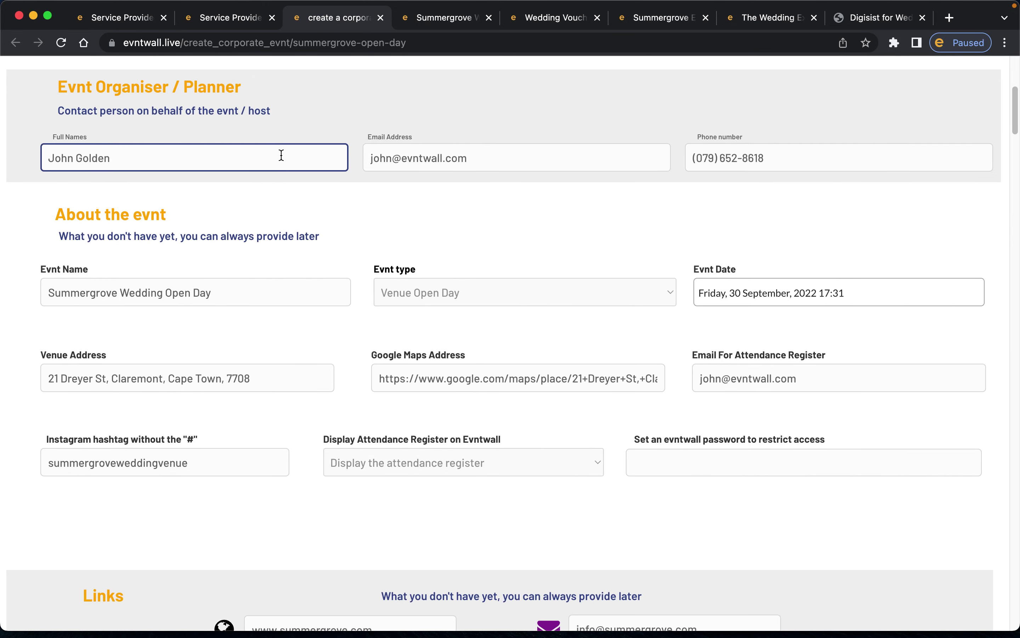
left_click(574, 165)
left_click(774, 160)
left_click(491, 145)
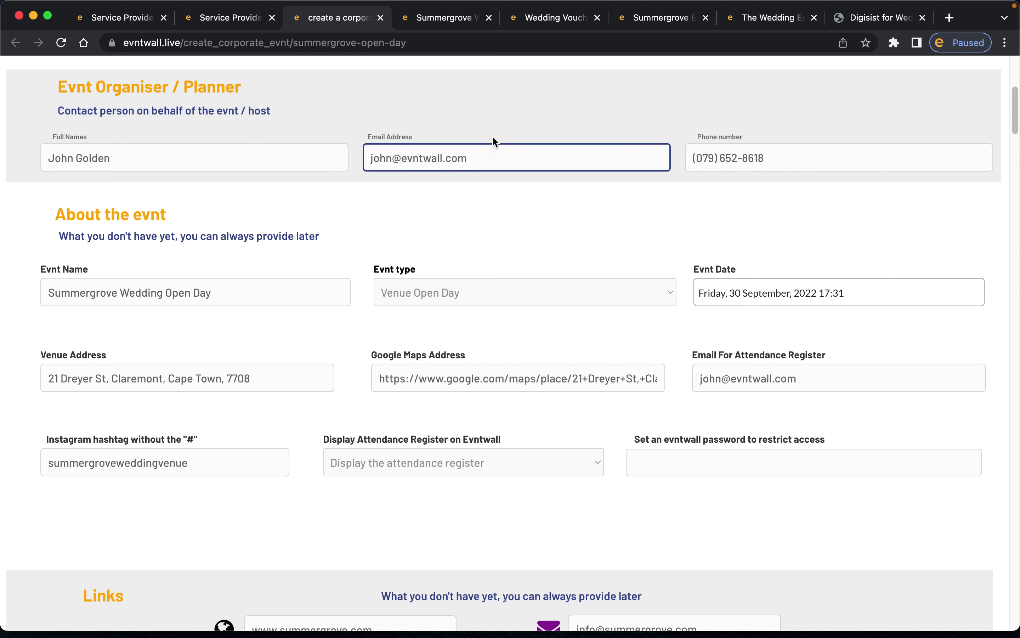
- Look at the wedding voucher page and the live wall's organiser contact form, then return
left_click(525, 23)
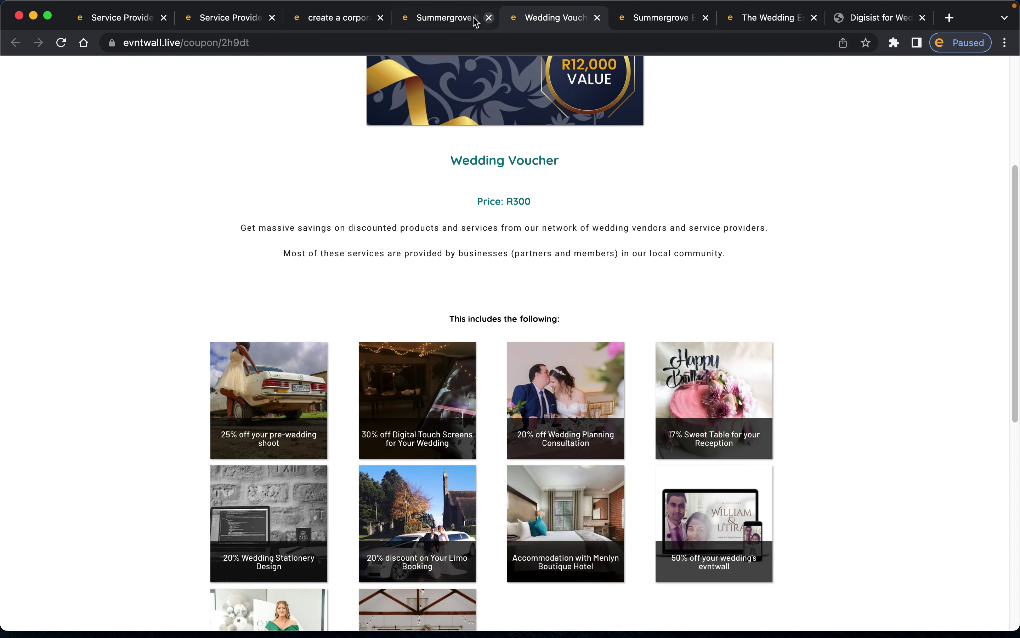
left_click(474, 19)
scroll(547, 202, "down", 10)
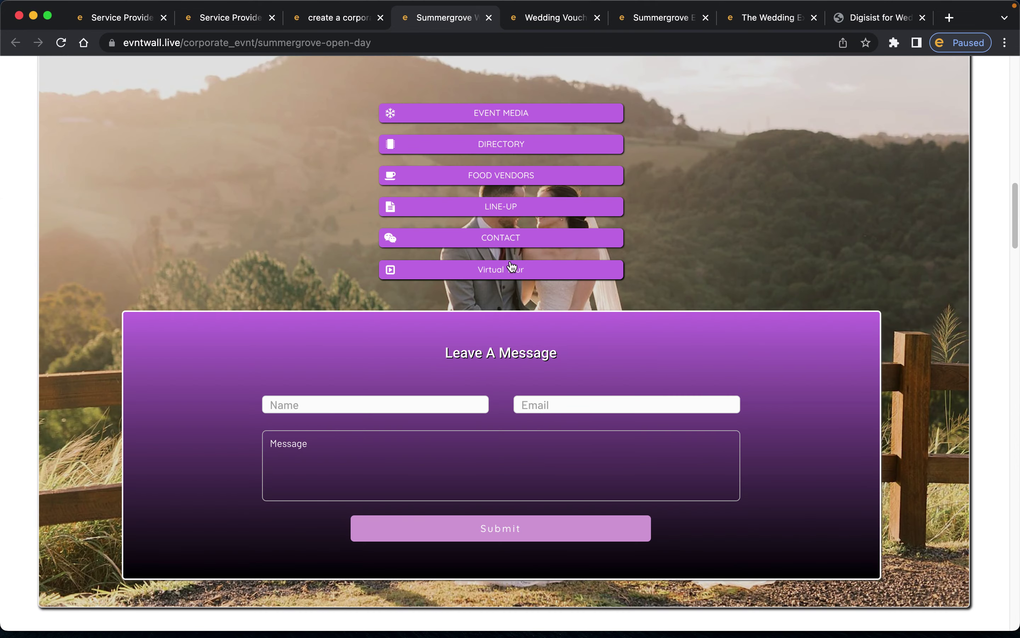
left_click(497, 242)
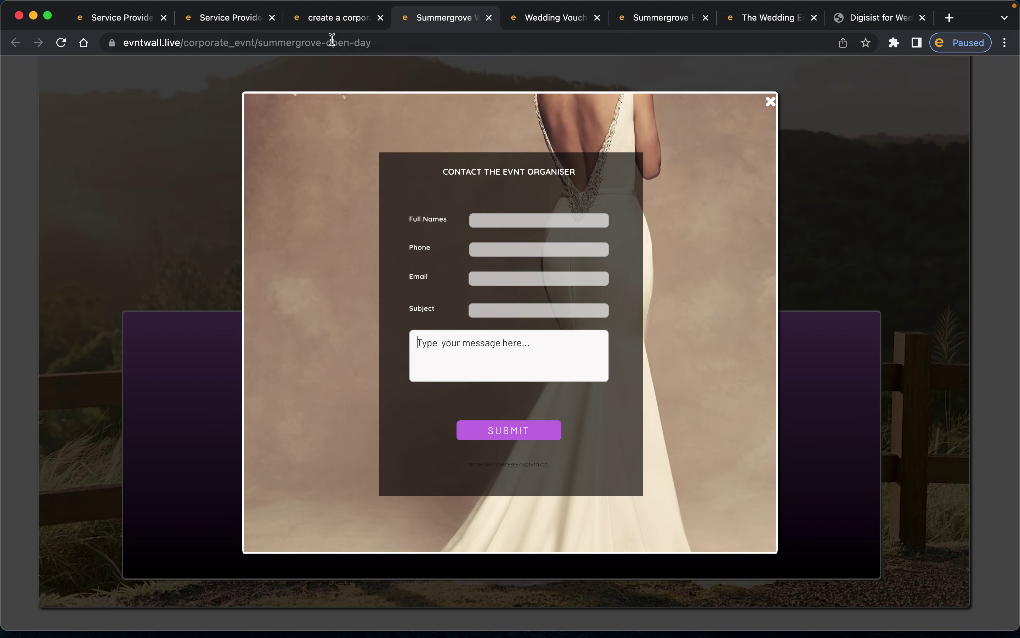
left_click(332, 22)
- Move between the organiser's full name and phone number fields again
left_click(189, 158)
left_click(774, 157)
left_click(260, 159)
left_click(750, 162)
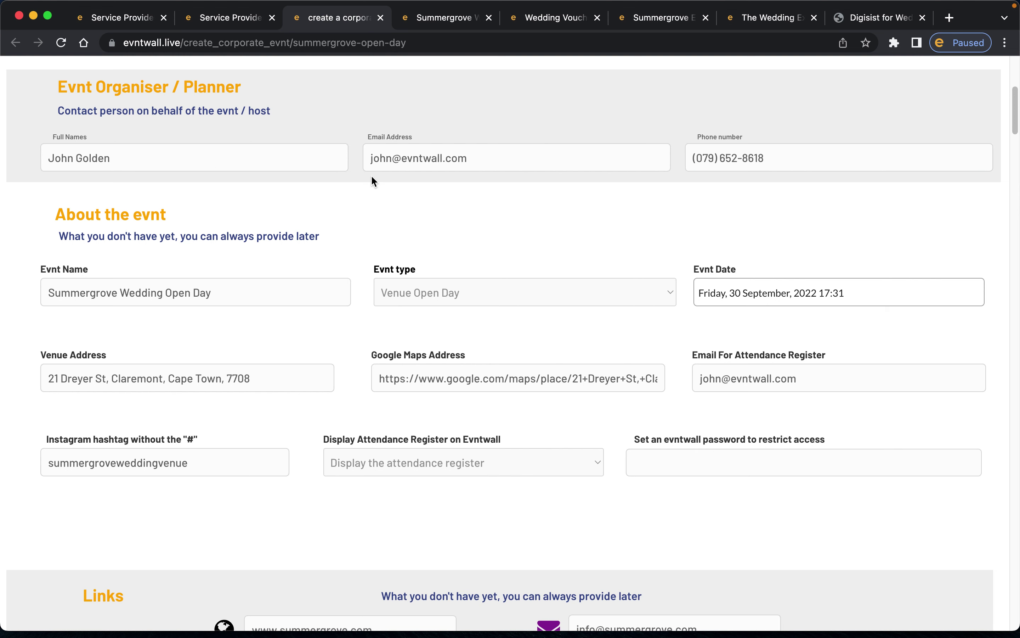
scroll(371, 177, "down", 5)
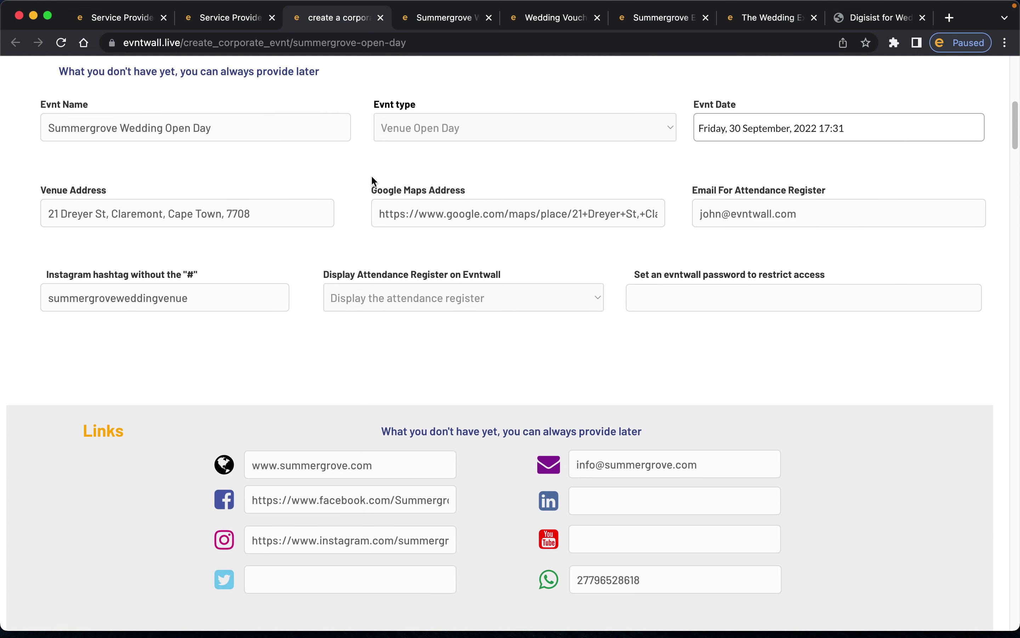
scroll(371, 175, "up", 3)
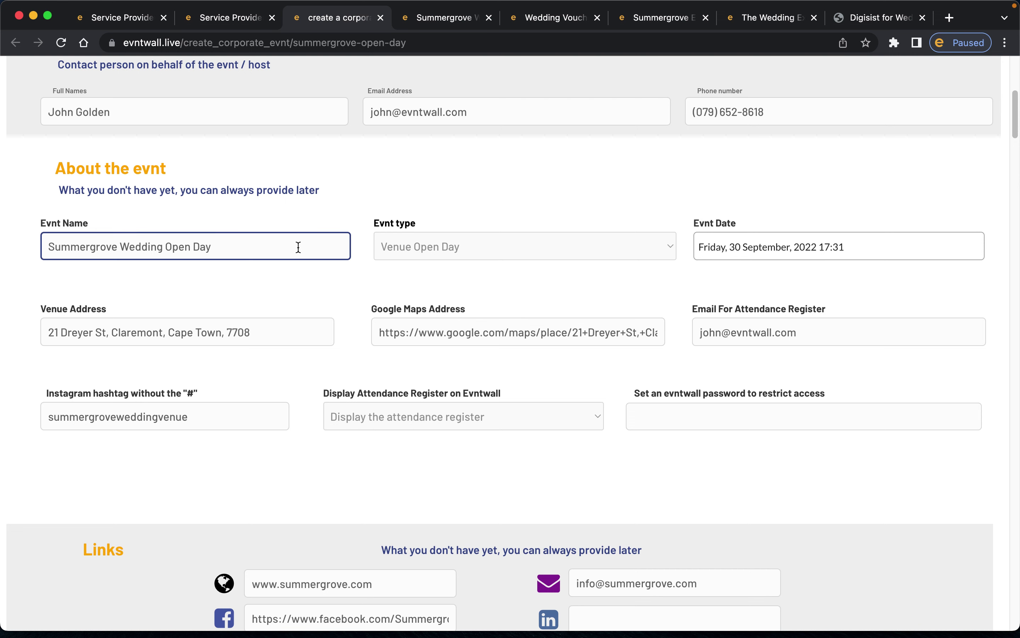
- Review the event type list, keeping Venue Open Day selected
left_click(471, 249)
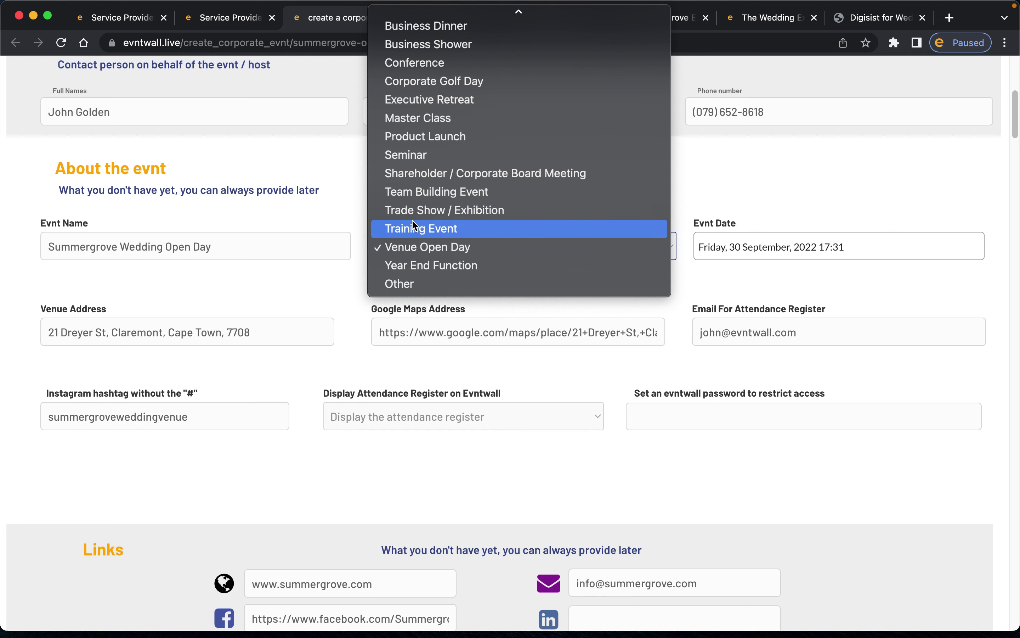
left_click(349, 184)
left_click(408, 332)
scroll(407, 332, "down", 5)
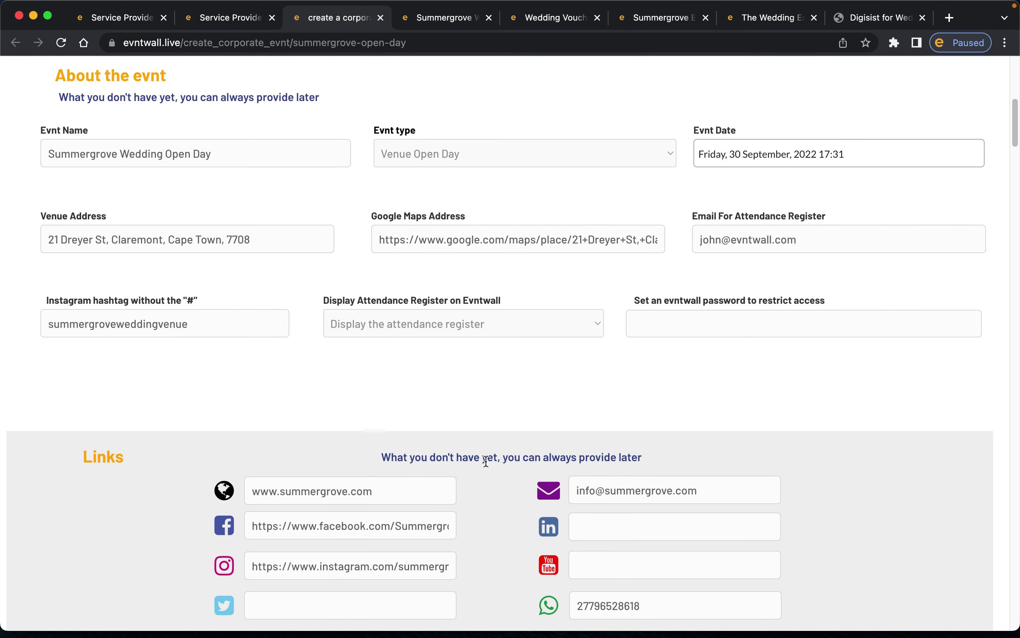
scroll(485, 461, "up", 3)
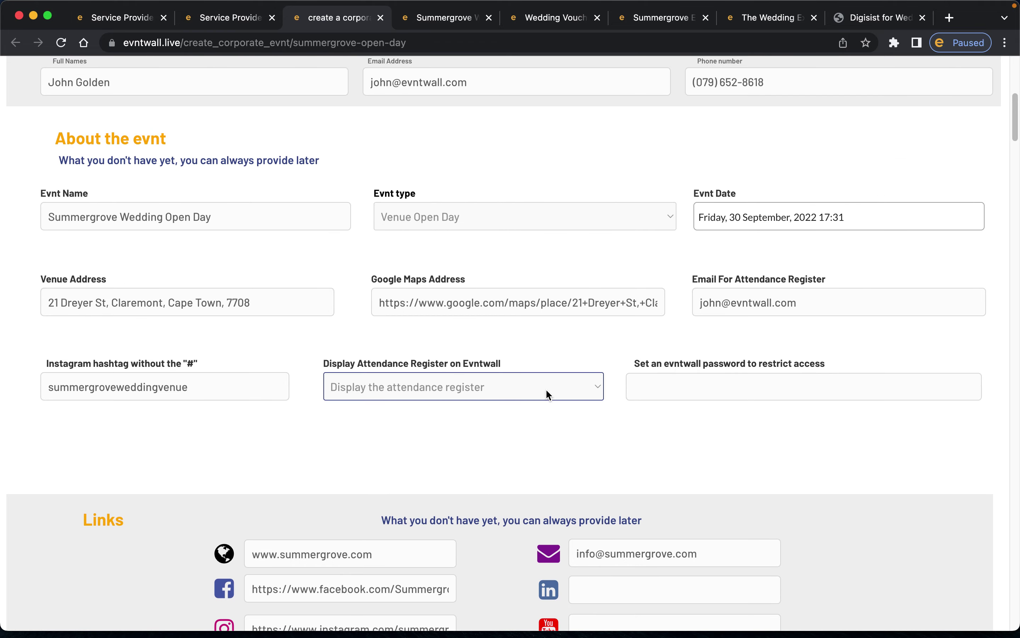
left_click(552, 217)
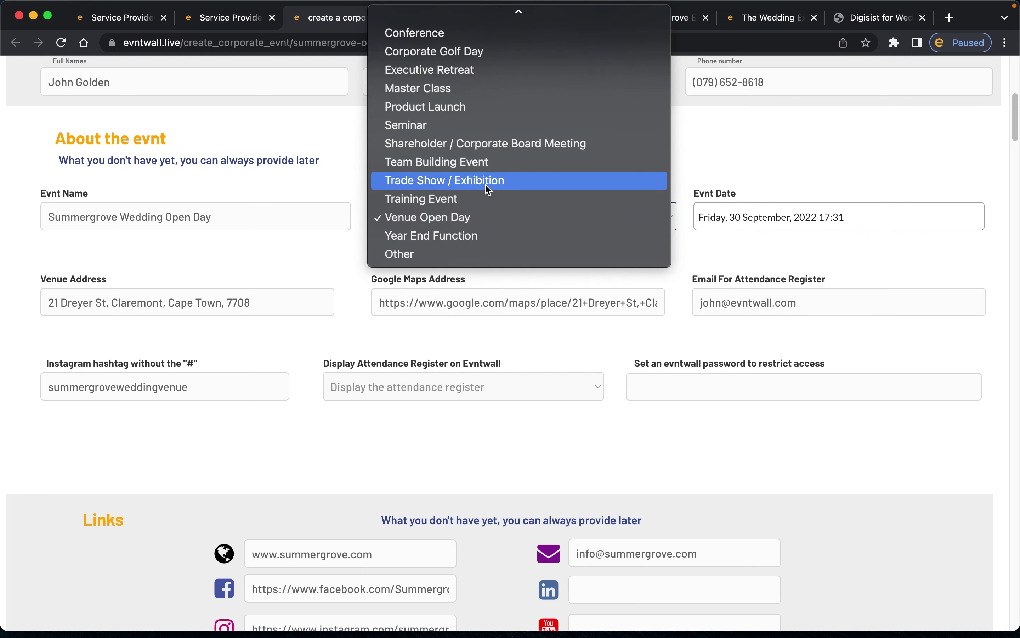
scroll(486, 184, "up", 3)
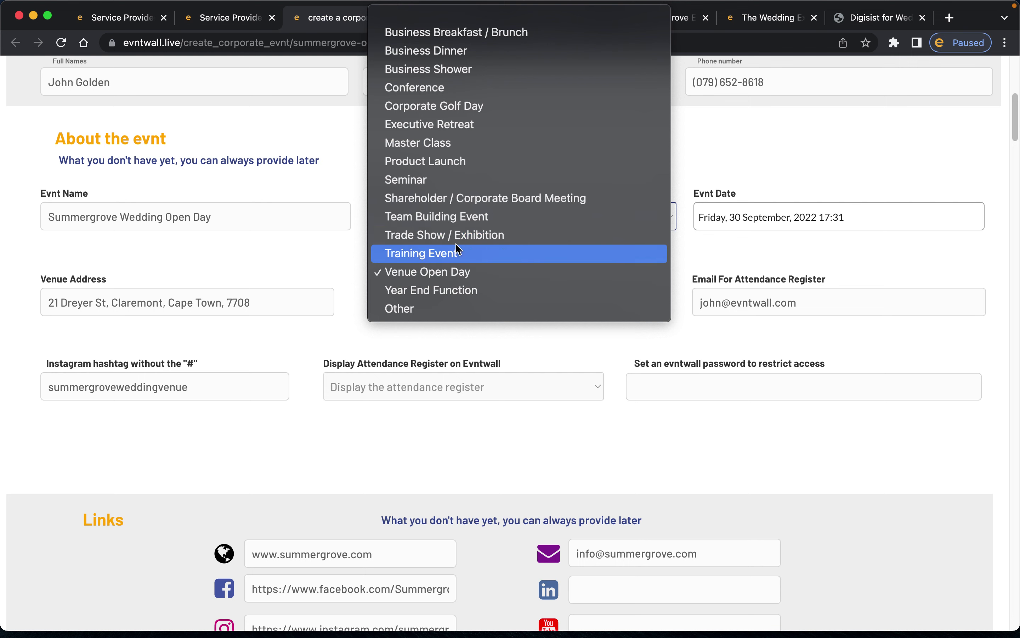
left_click(299, 236)
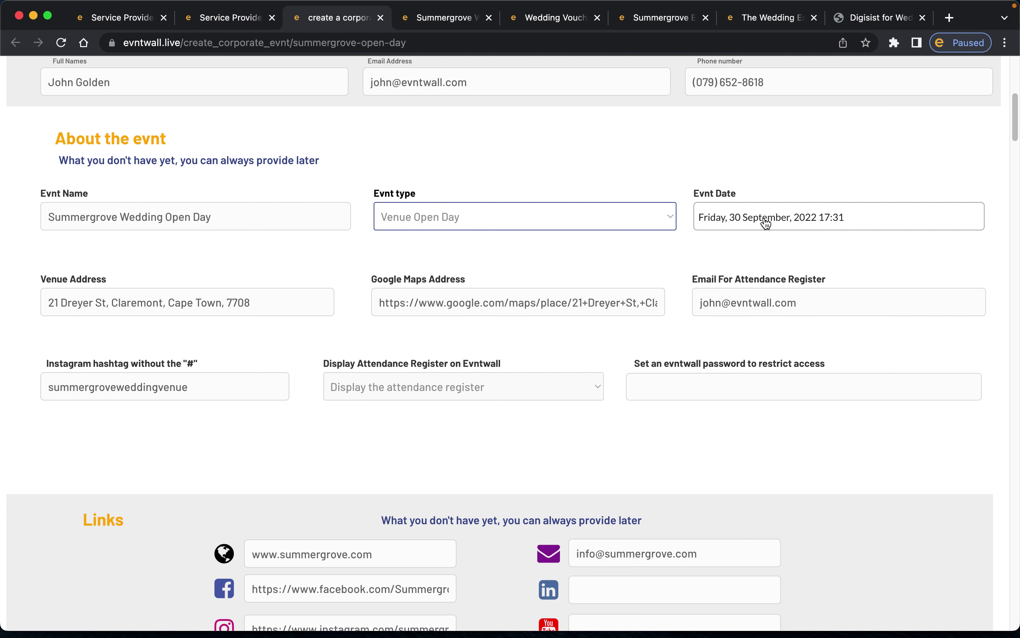
- Inspect the Evnt Name and Venue Address fields, selecting then deselecting the address text
left_click(333, 218)
scroll(331, 219, "down", 1)
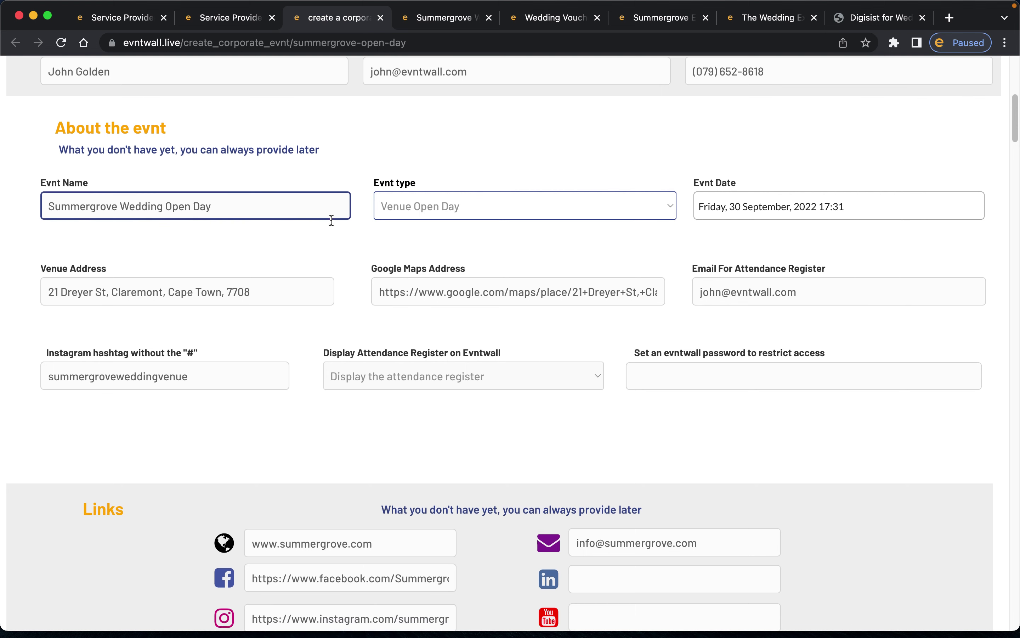
scroll(331, 219, "down", 5)
left_click(157, 211)
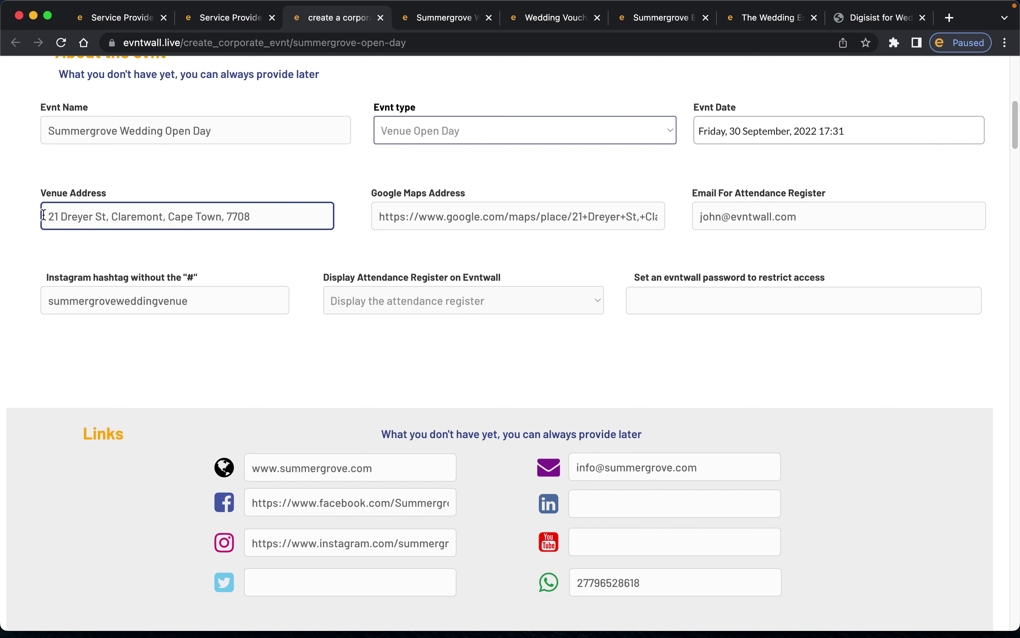
left_click_drag(43, 214, 301, 215)
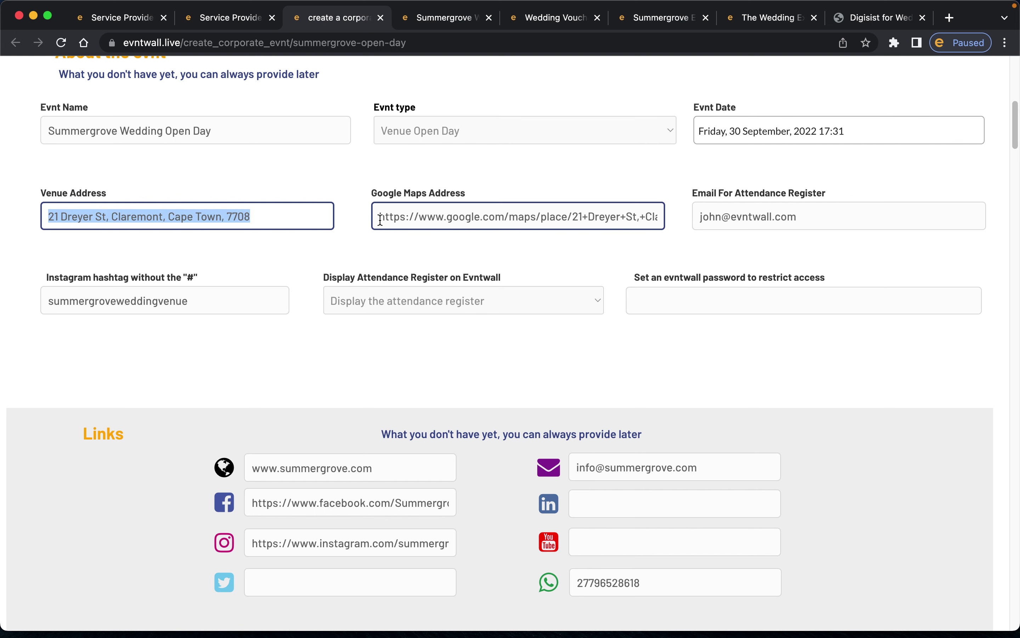
left_click(281, 216)
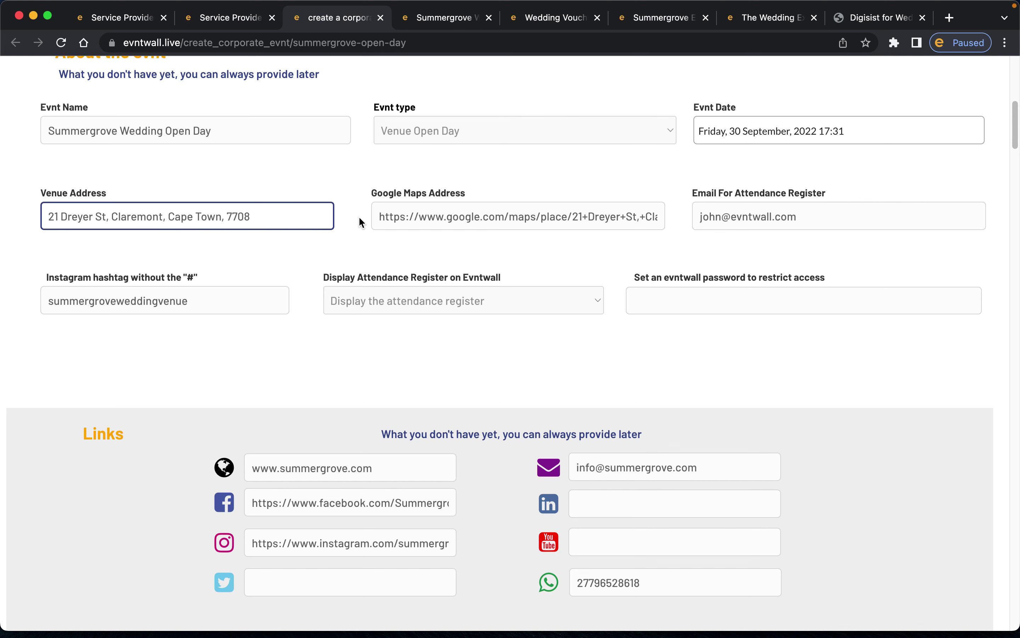
- Load maps.google.com in the Digisist brochure tab
left_click(879, 19)
left_click(771, 42)
type("maps.c")
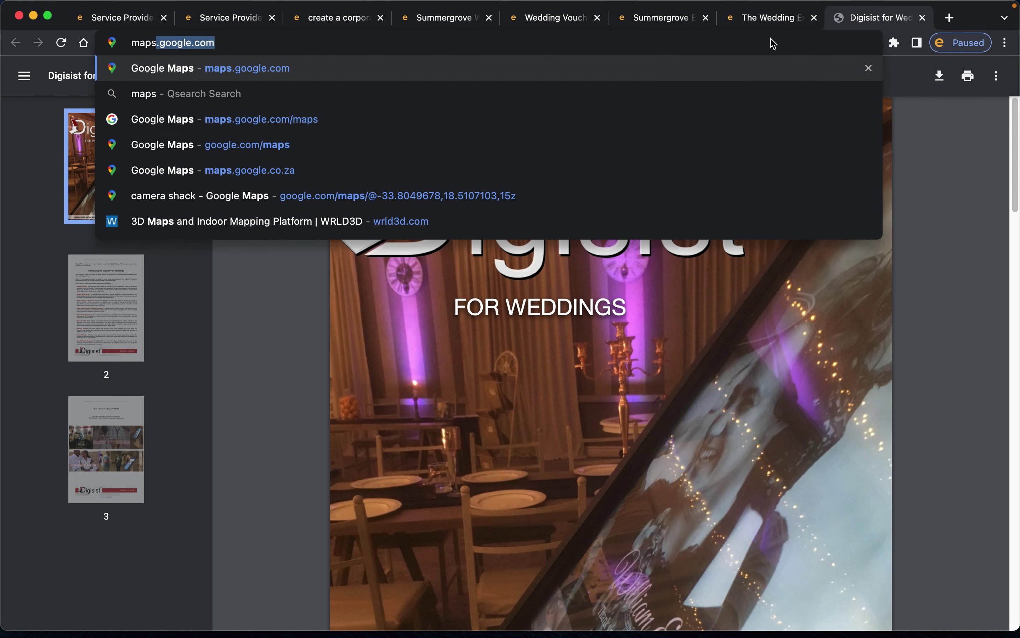
key("BackSpace")
key("BackSpace")
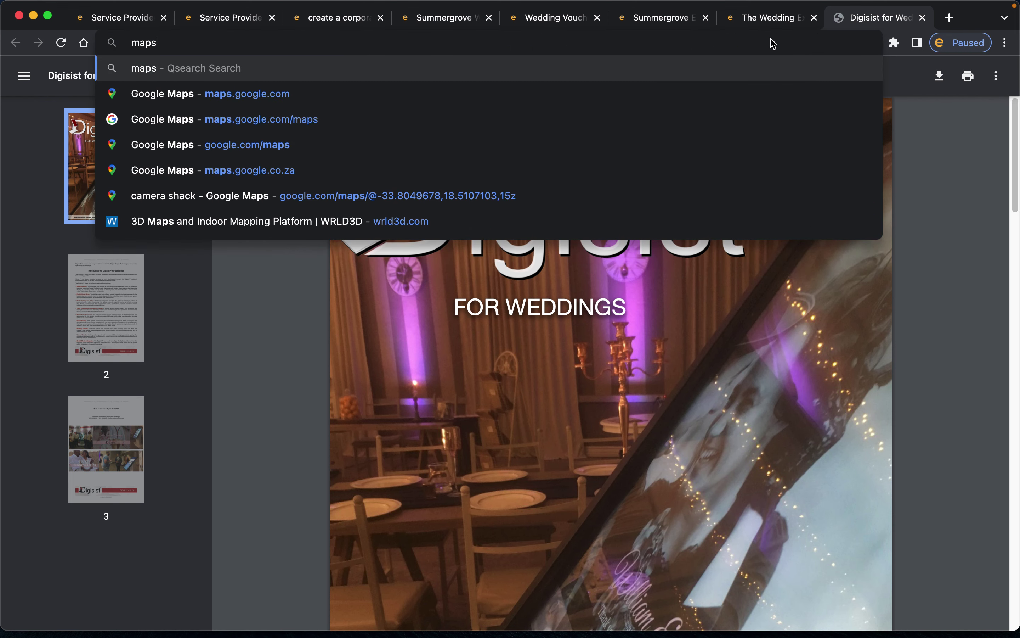
type(".googl.")
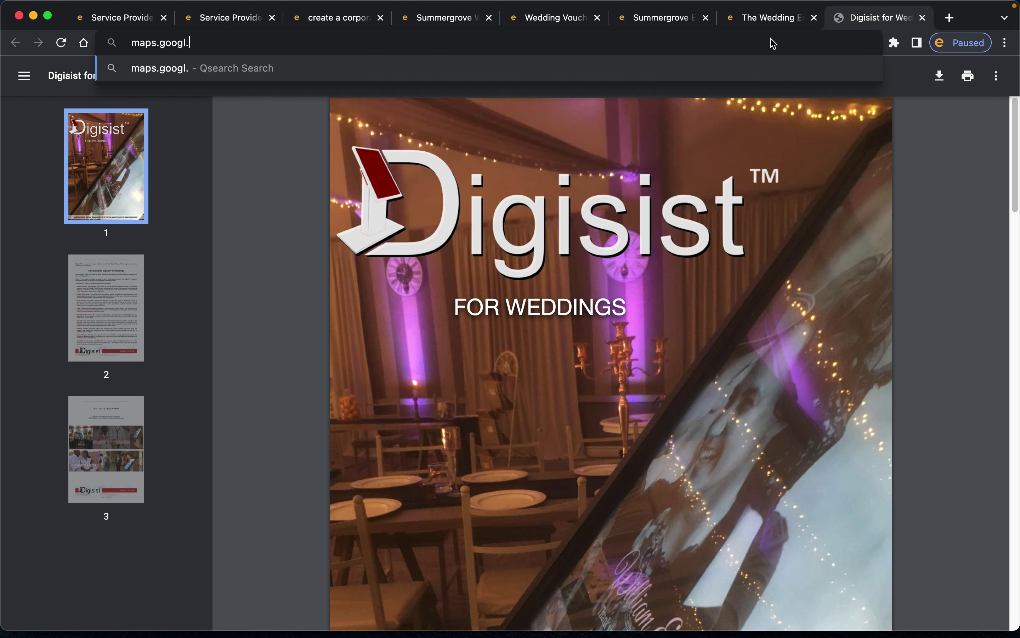
type("ecom")
key("Return")
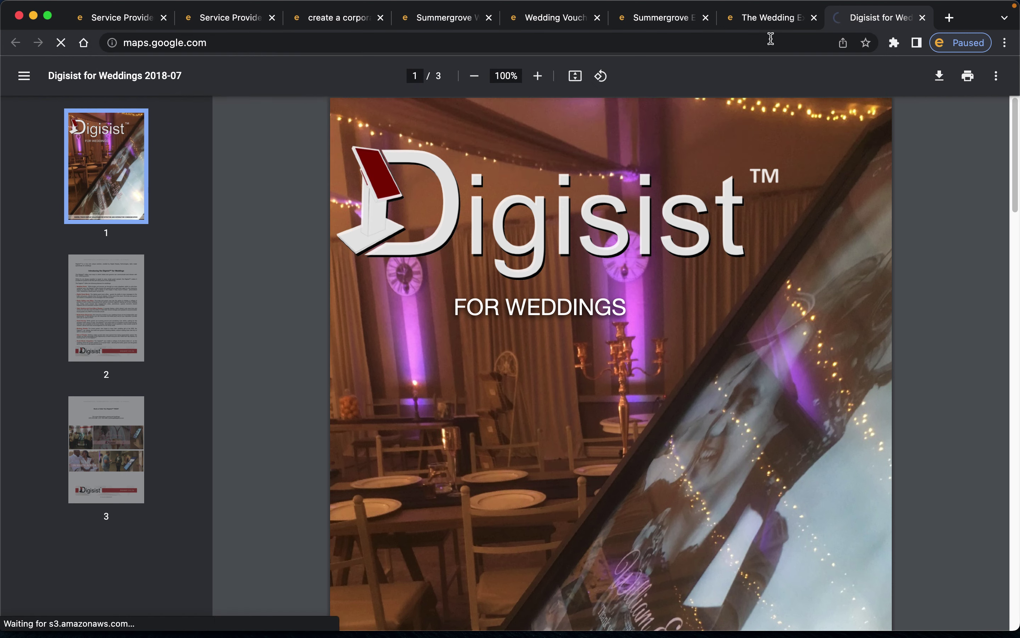
left_click(342, 19)
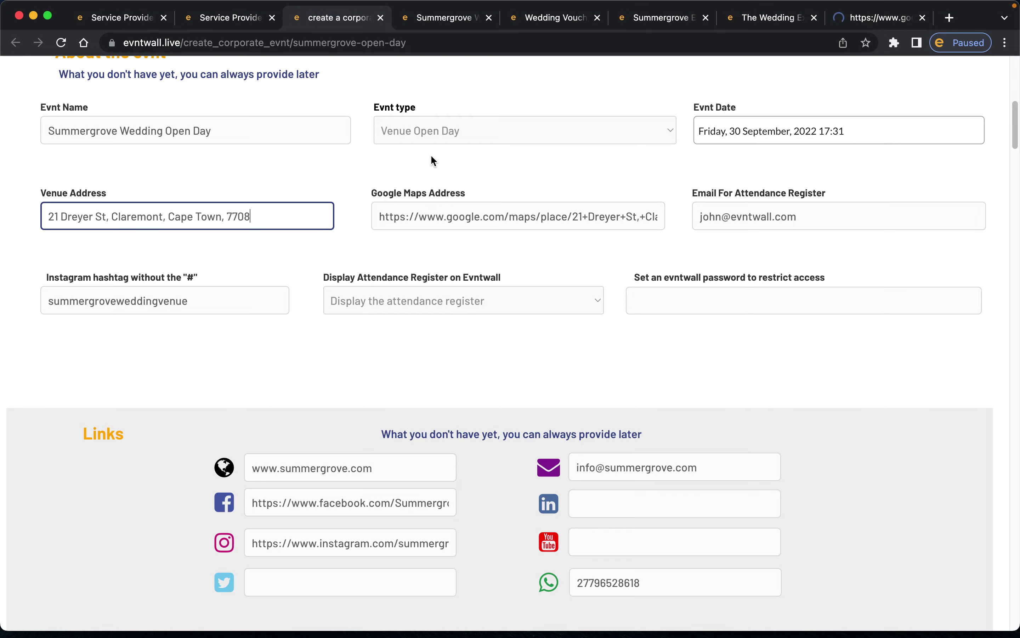
- Search 'cticc', open the CTICC result and copy its place link
left_click(879, 20)
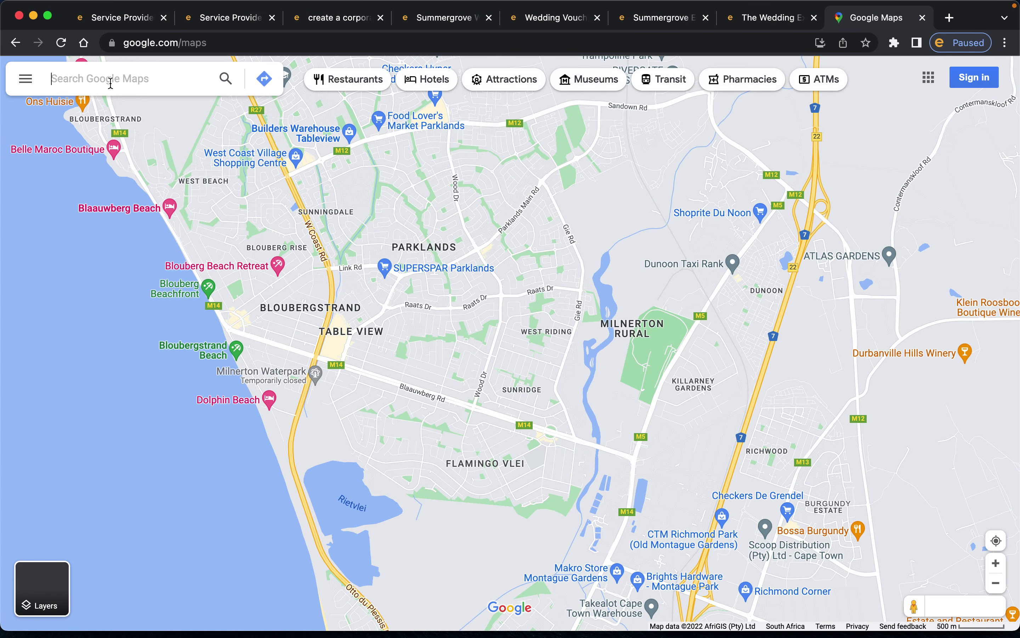
type("cticc")
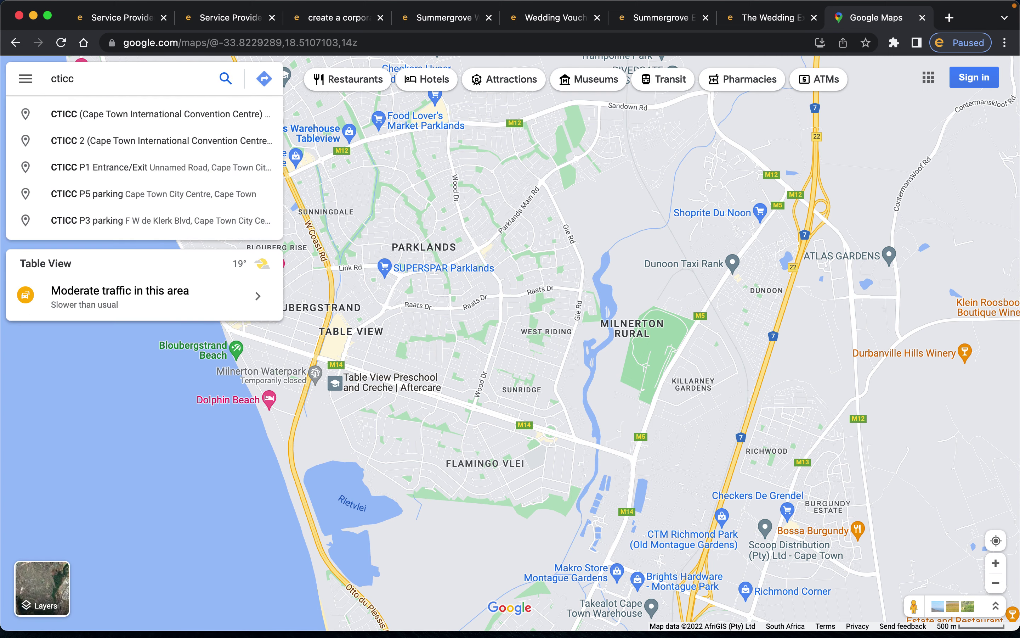
left_click(118, 115)
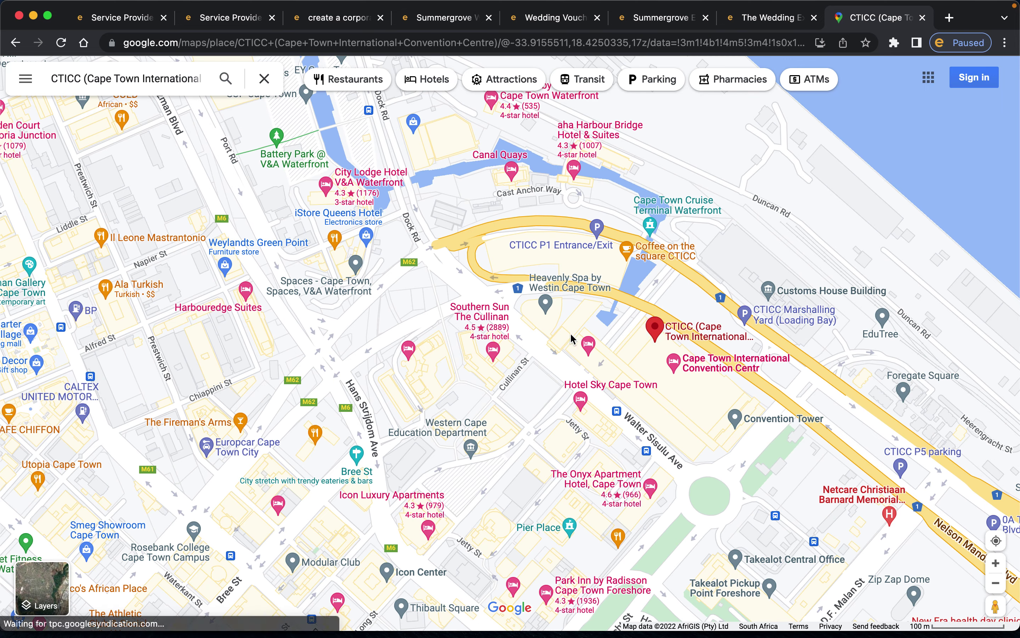
left_click(139, 43)
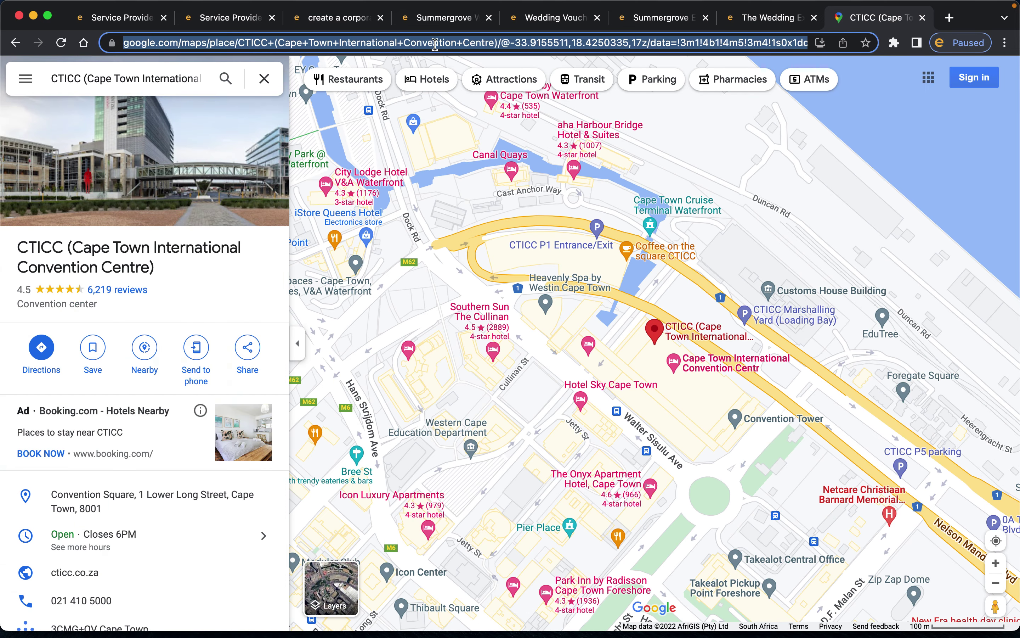
right_click(289, 47)
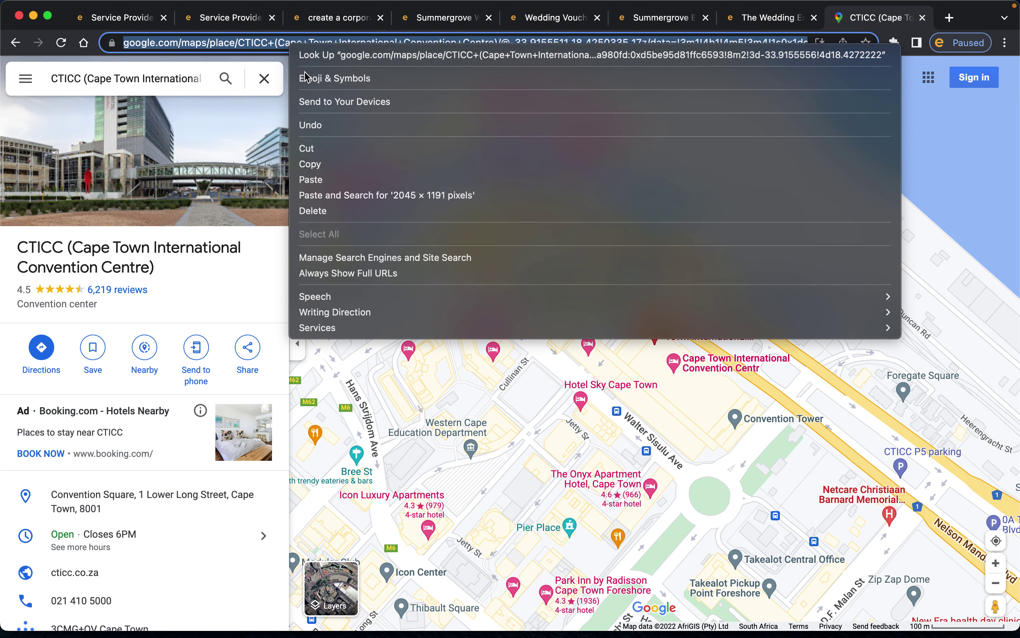
left_click(311, 164)
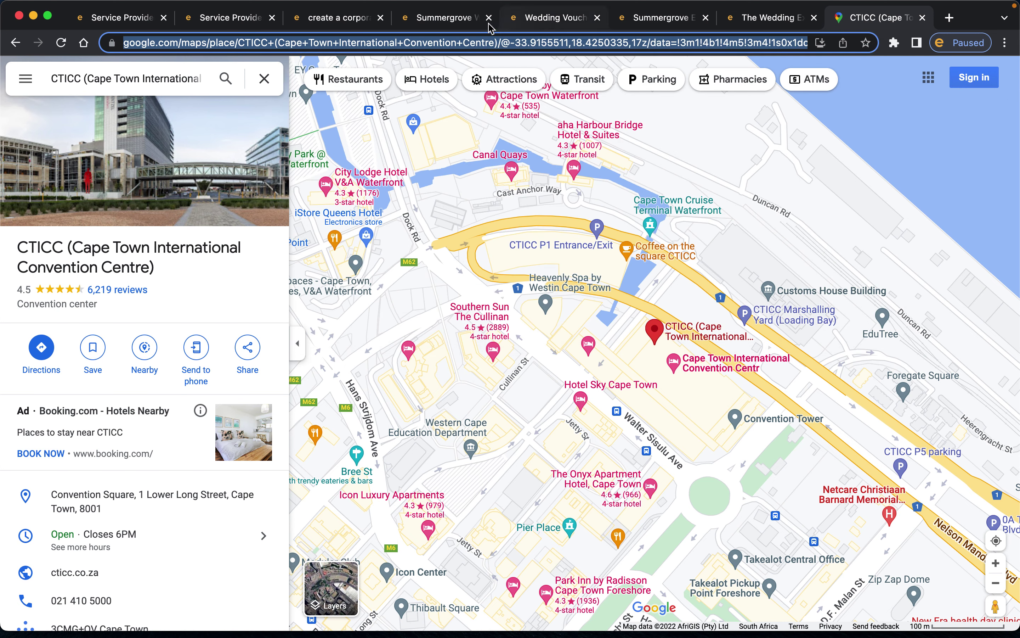
left_click(373, 19)
left_click(382, 217)
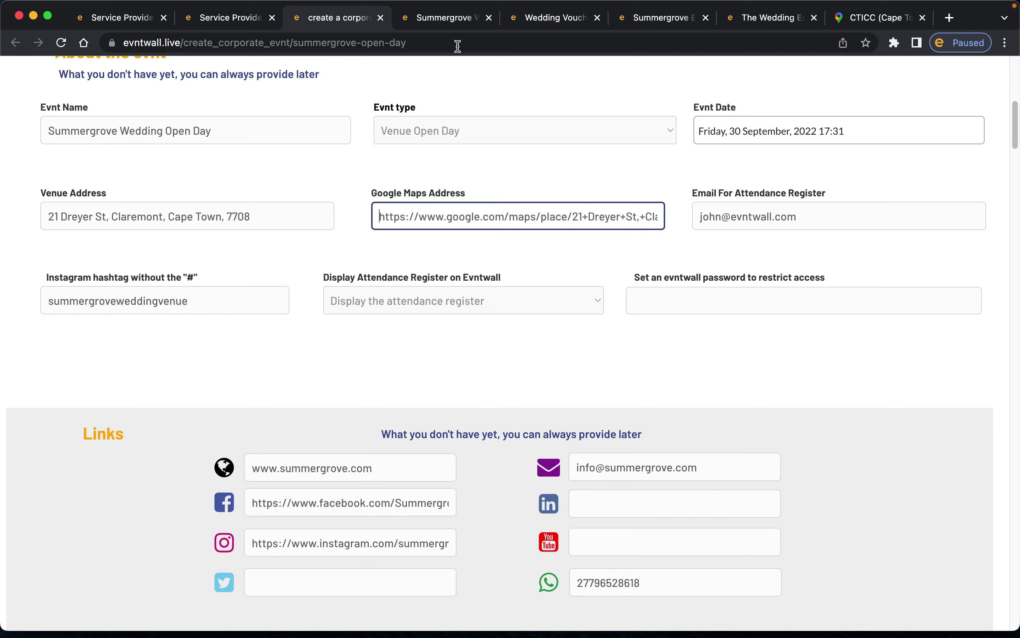
left_click(443, 17)
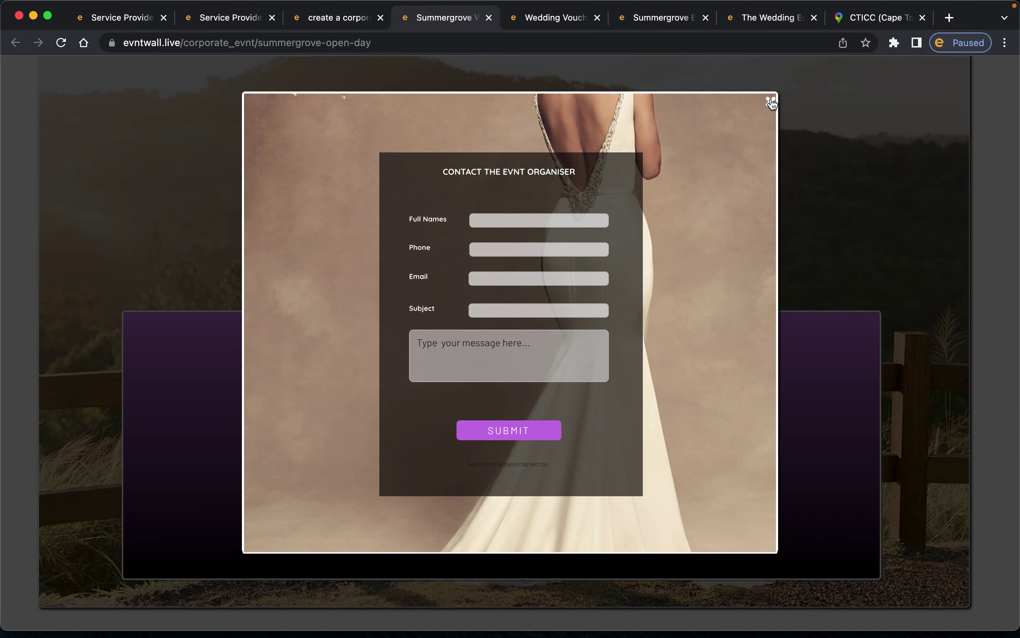
left_click(769, 100)
scroll(659, 209, "up", 10)
scroll(656, 211, "up", 5)
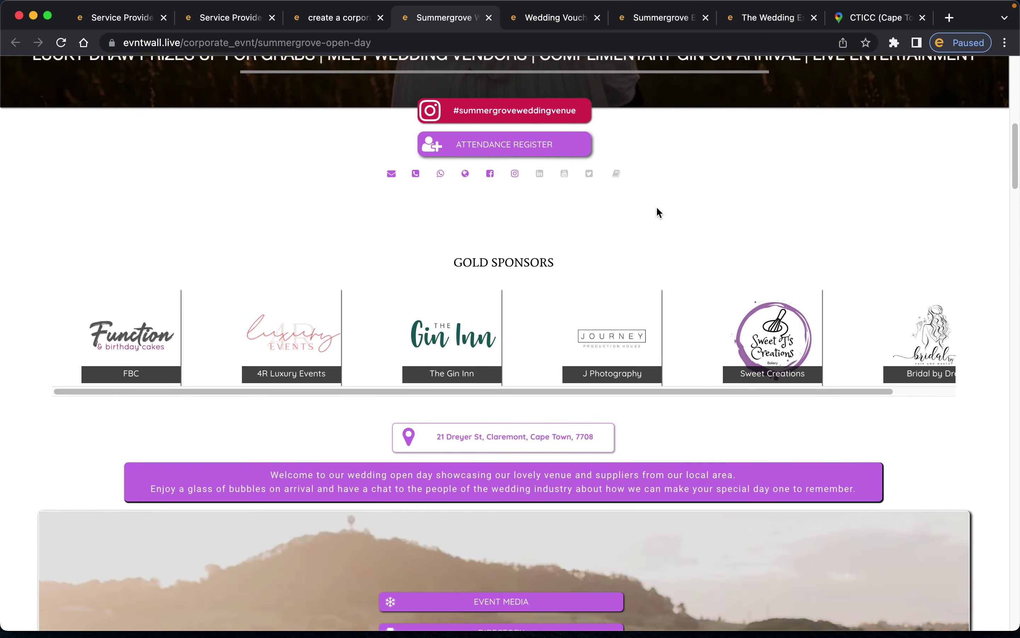
scroll(520, 434, "down", 3)
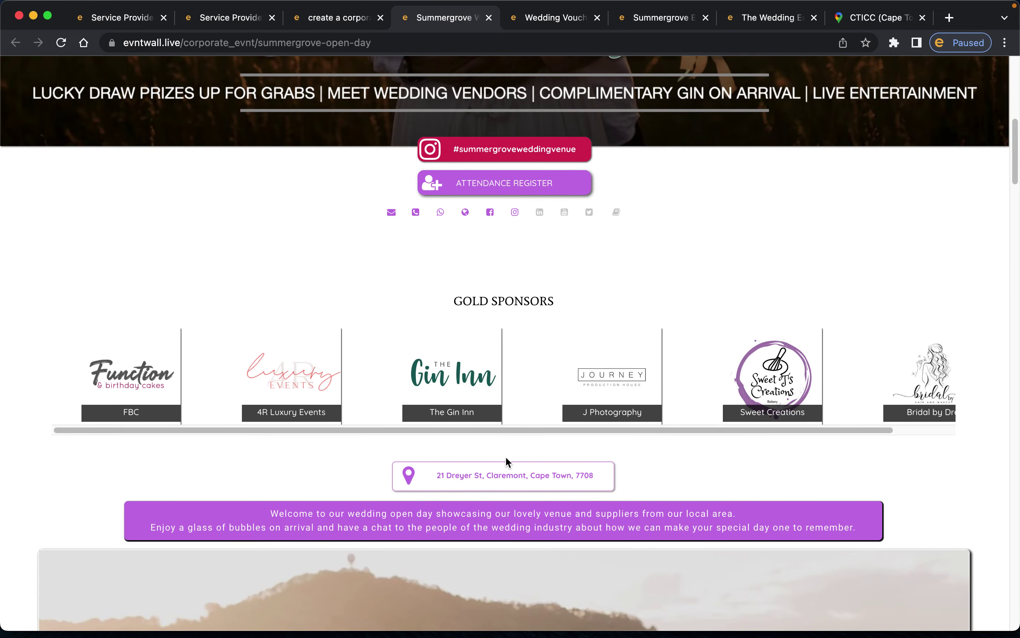
scroll(508, 460, "down", 1)
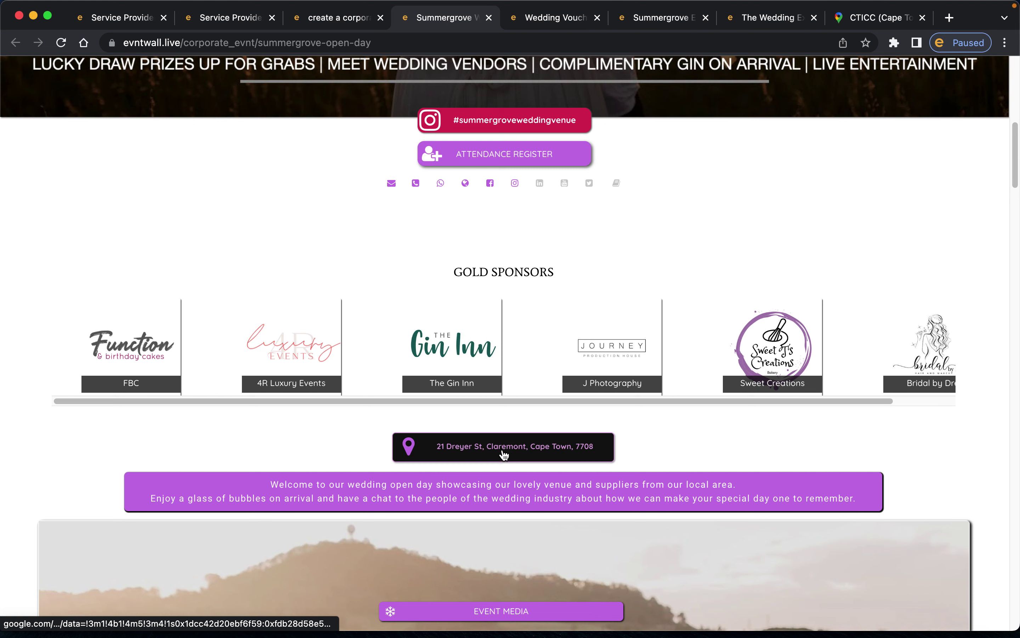
left_click(343, 26)
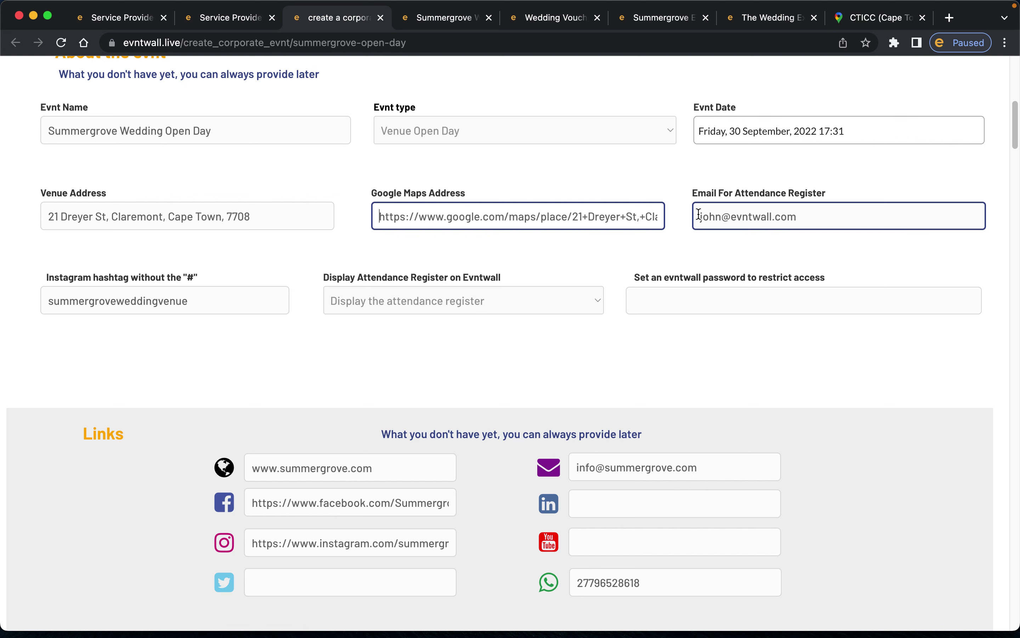
left_click_drag(698, 215, 891, 215)
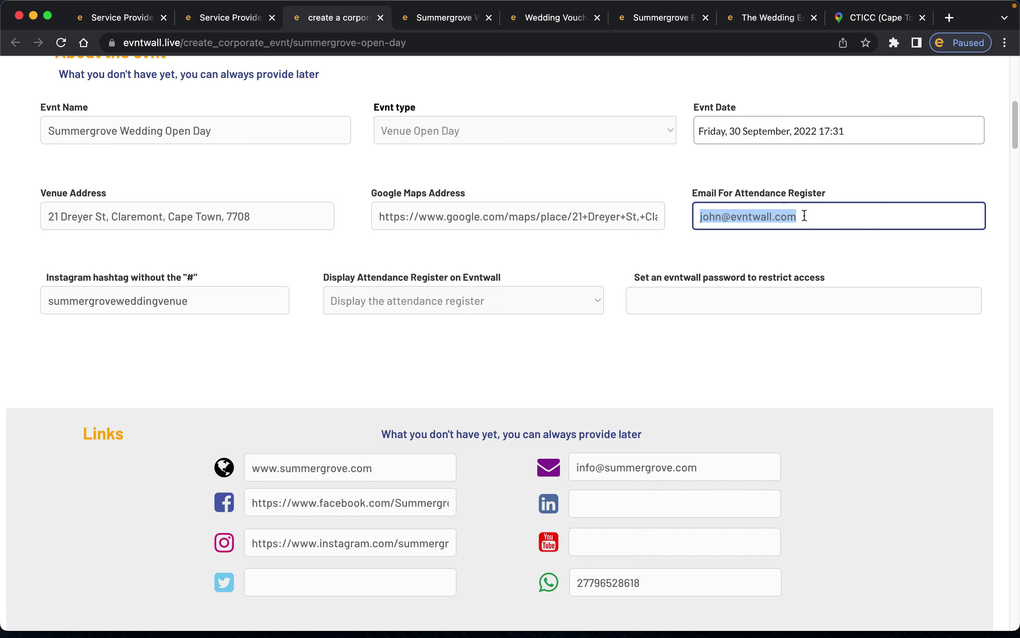
left_click(829, 216)
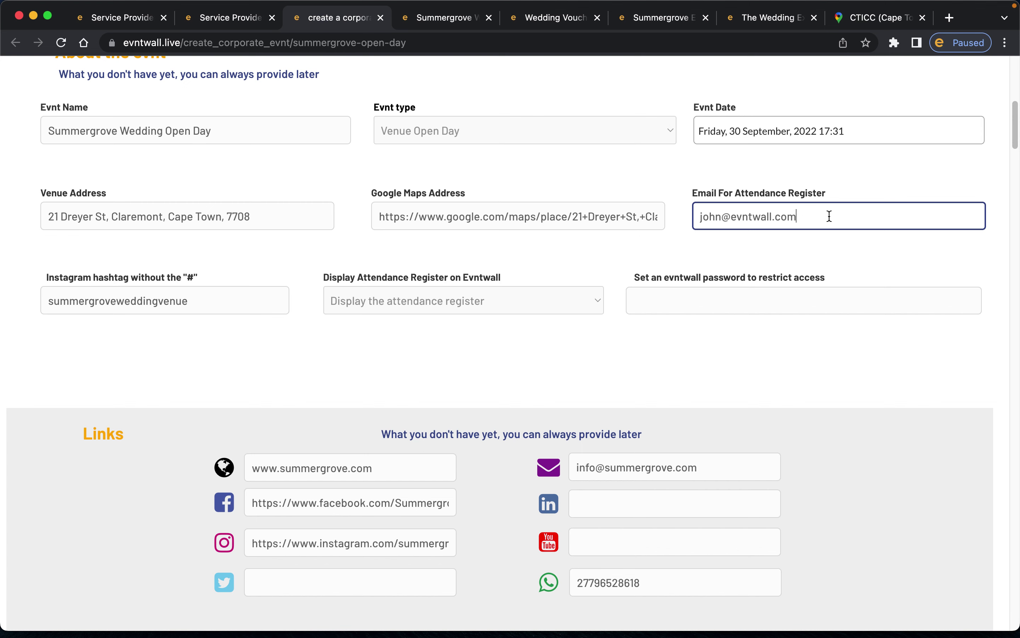
scroll(866, 215, "down", 3)
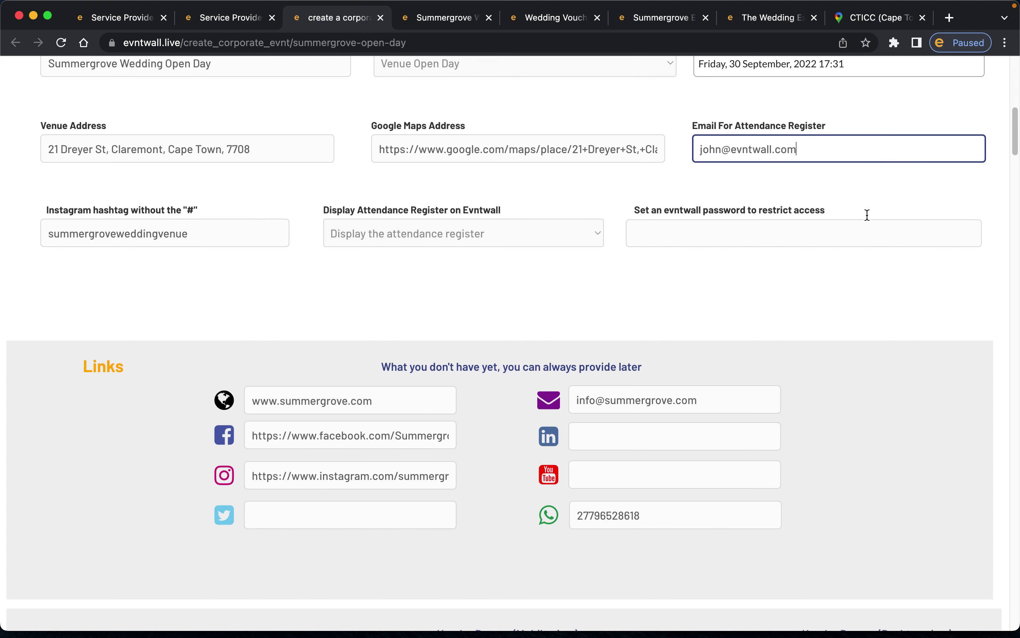
scroll(866, 215, "up", 3)
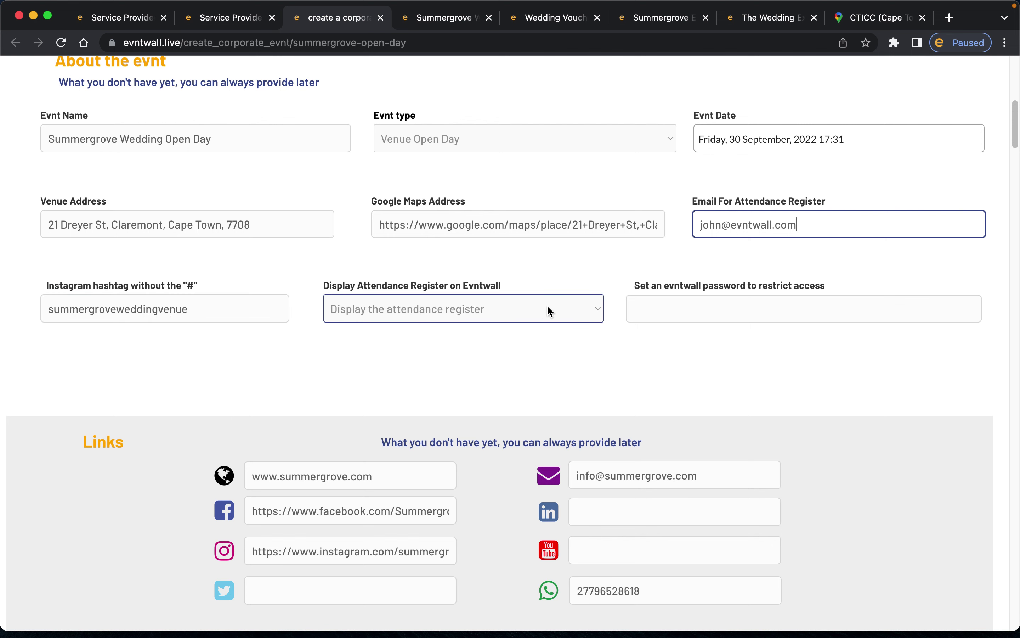
left_click(528, 312)
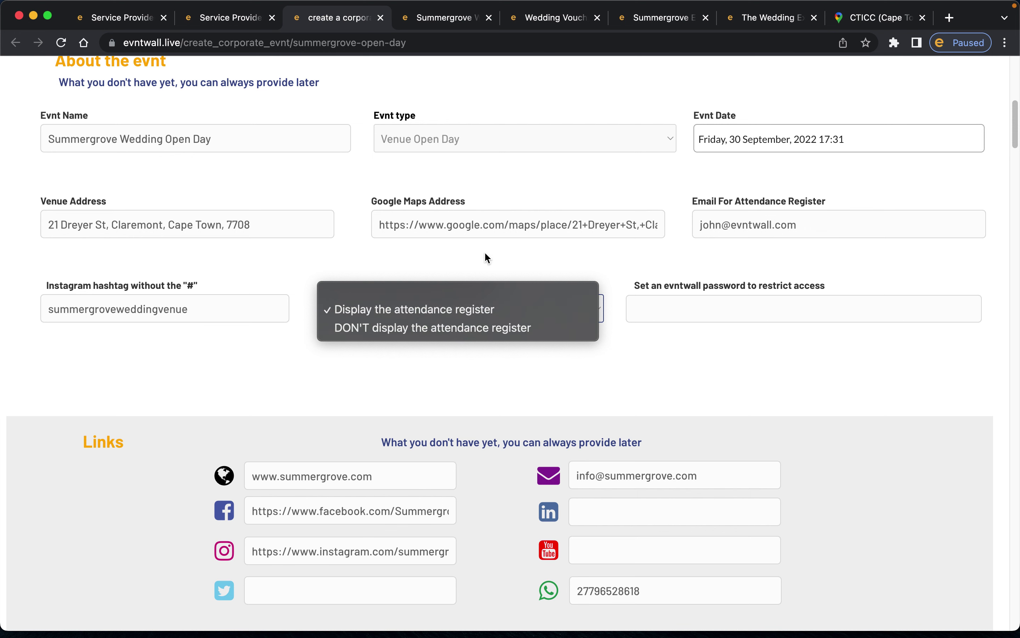
left_click(581, 250)
left_click(679, 306)
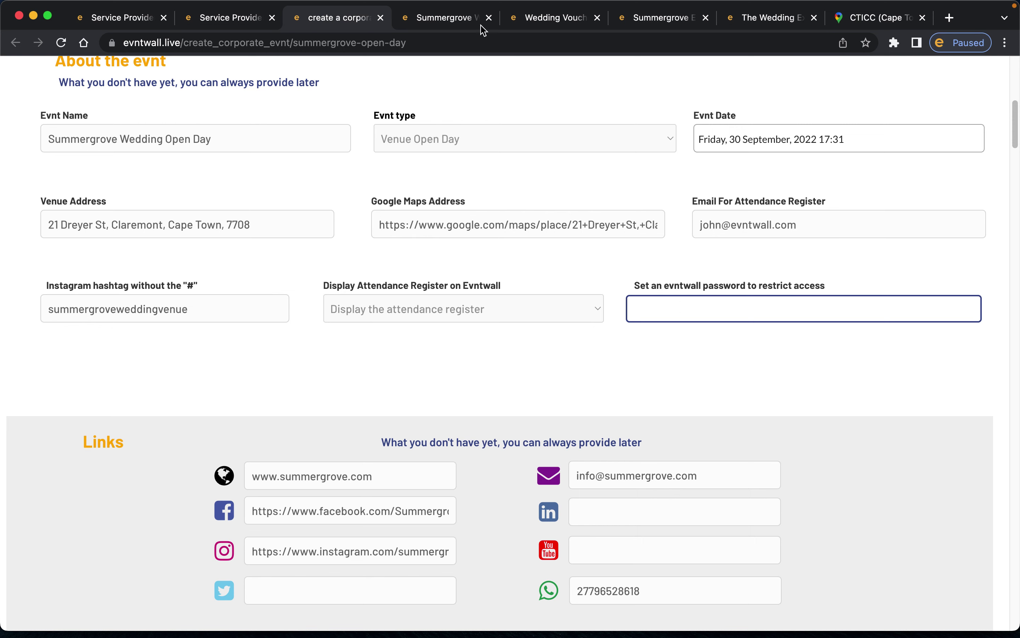
- Type an access password into the evntwall password field
left_click(430, 19)
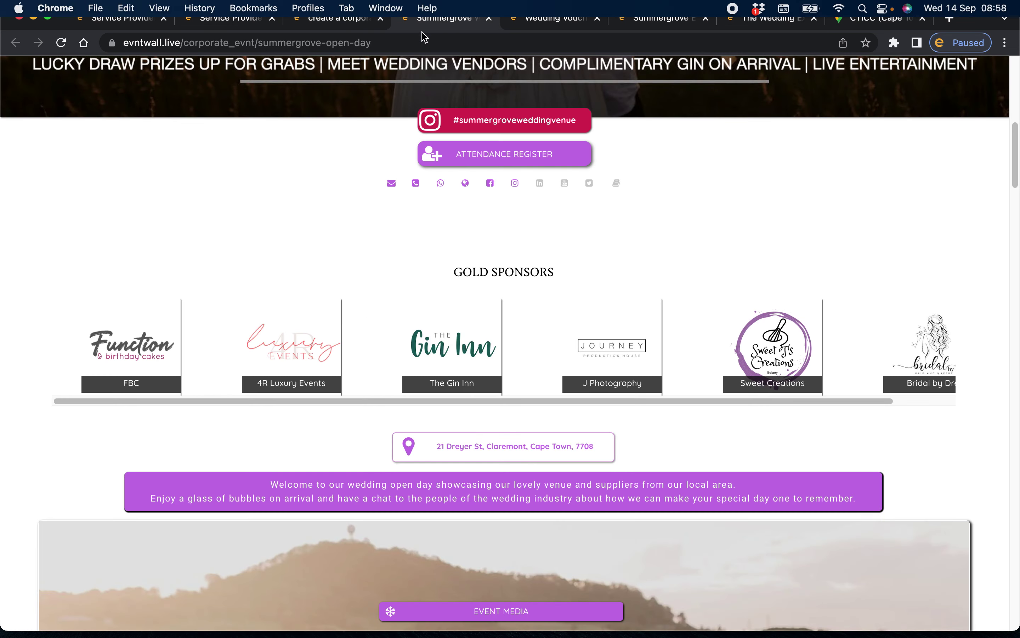
left_click(297, 43)
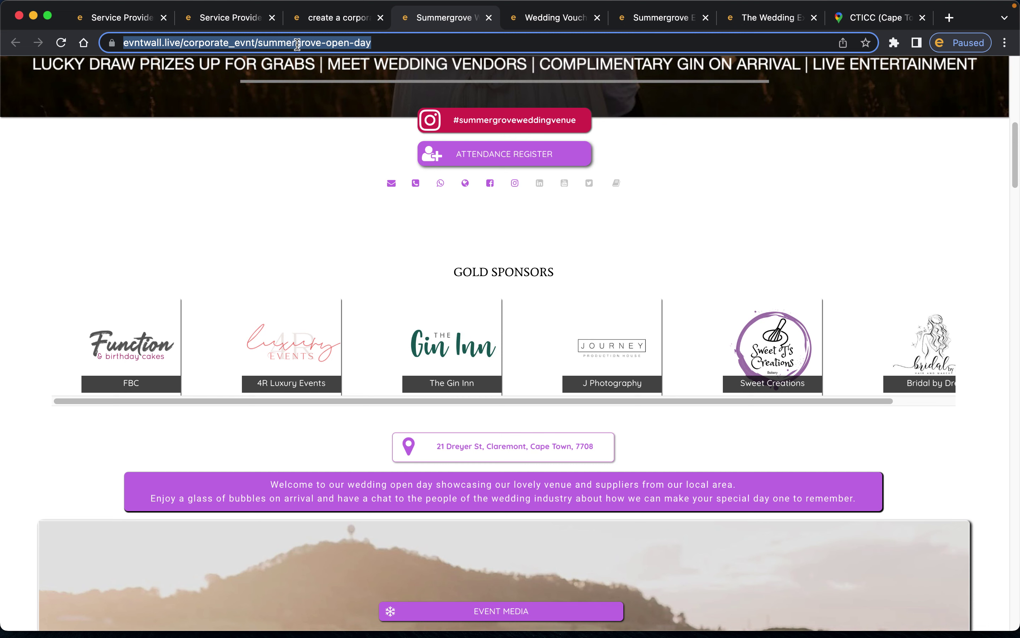
left_click(337, 25)
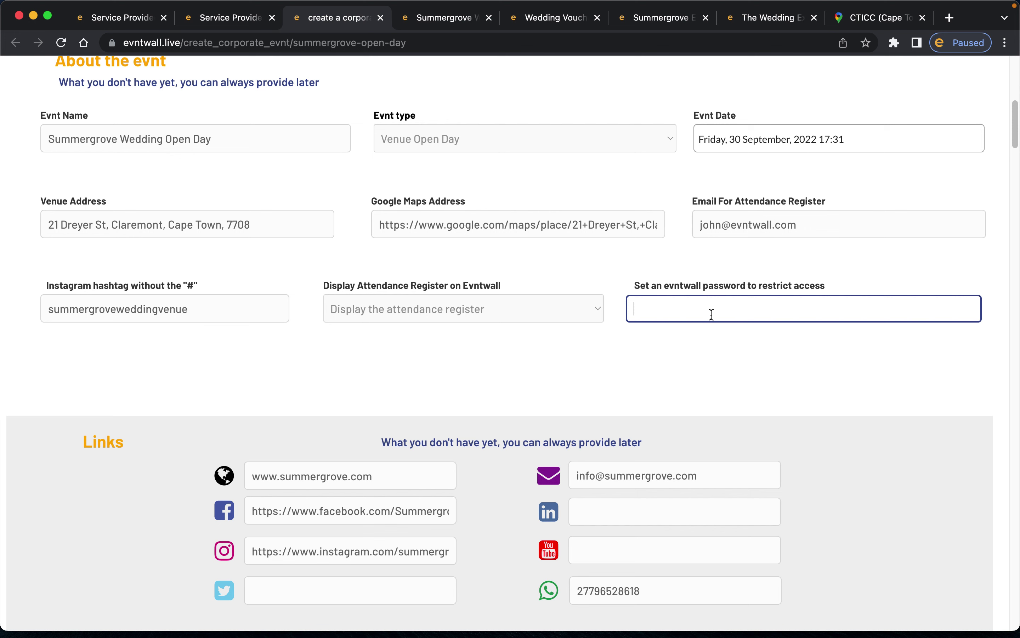
key("BackSpace")
key("BackSpace")
key("BackSpace")
key("BackSpace")
- Save the event with 'update evnt' at the bottom of the form
left_click(431, 18)
left_click(346, 18)
scroll(590, 316, "up", 10)
scroll(615, 362, "down", 20)
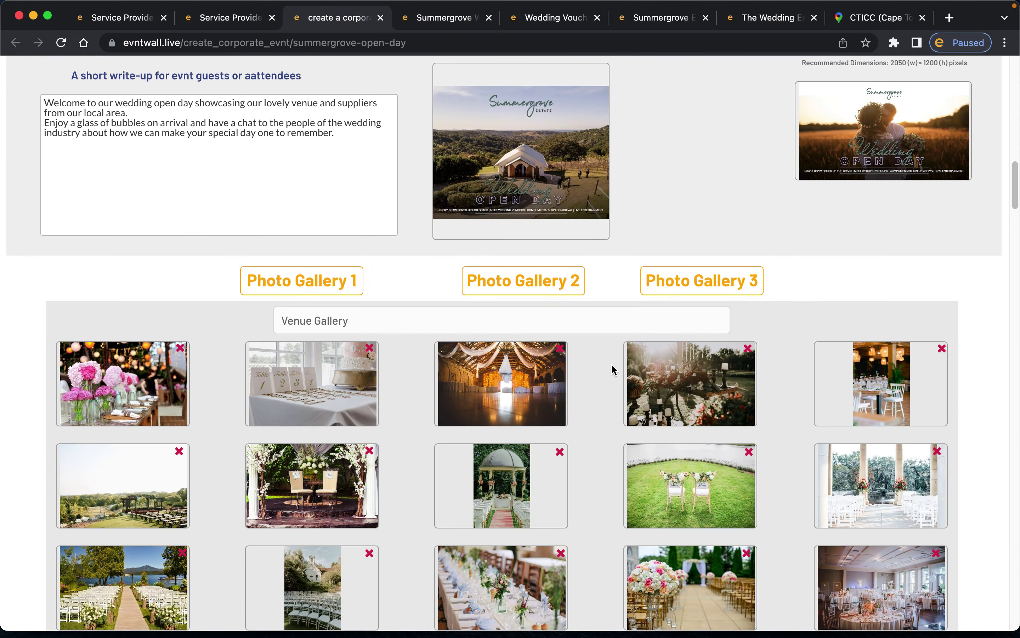
scroll(612, 363, "down", 20)
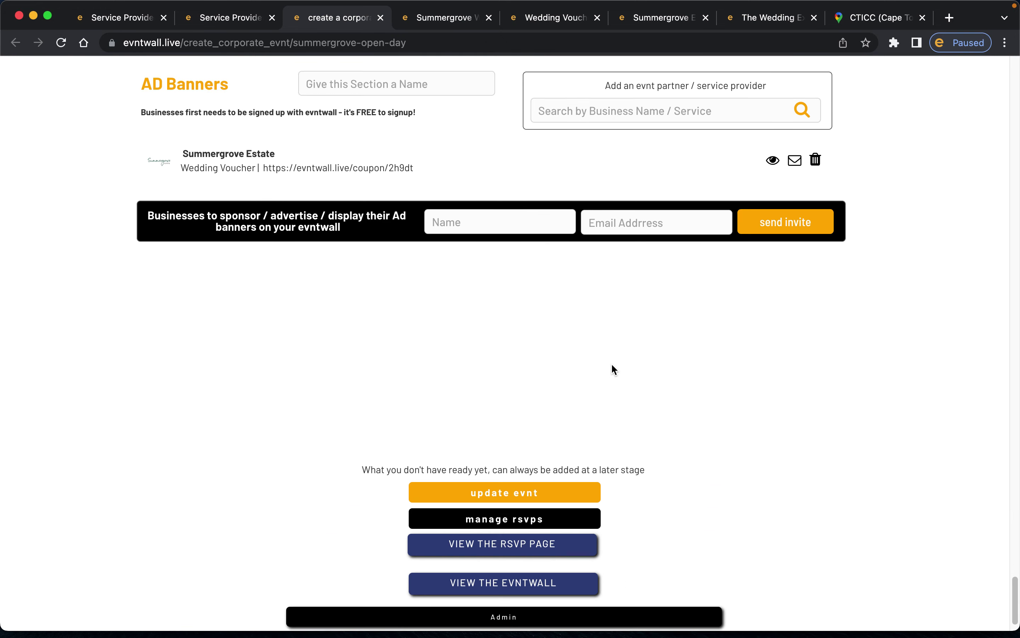
left_click(505, 450)
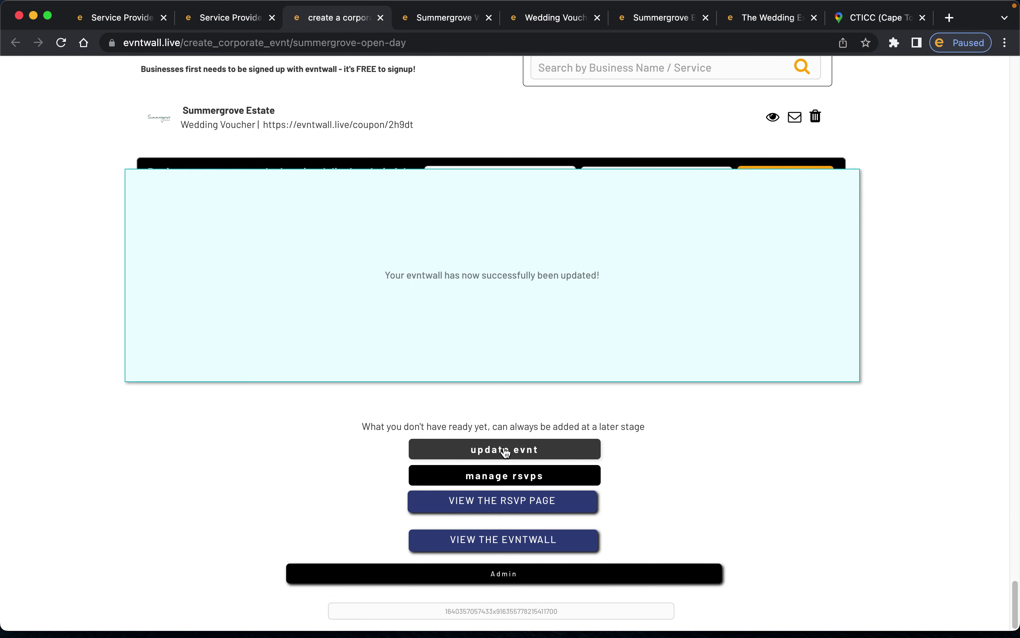
- Reload the live Summergrove Wedding Open Day wall page
left_click(446, 18)
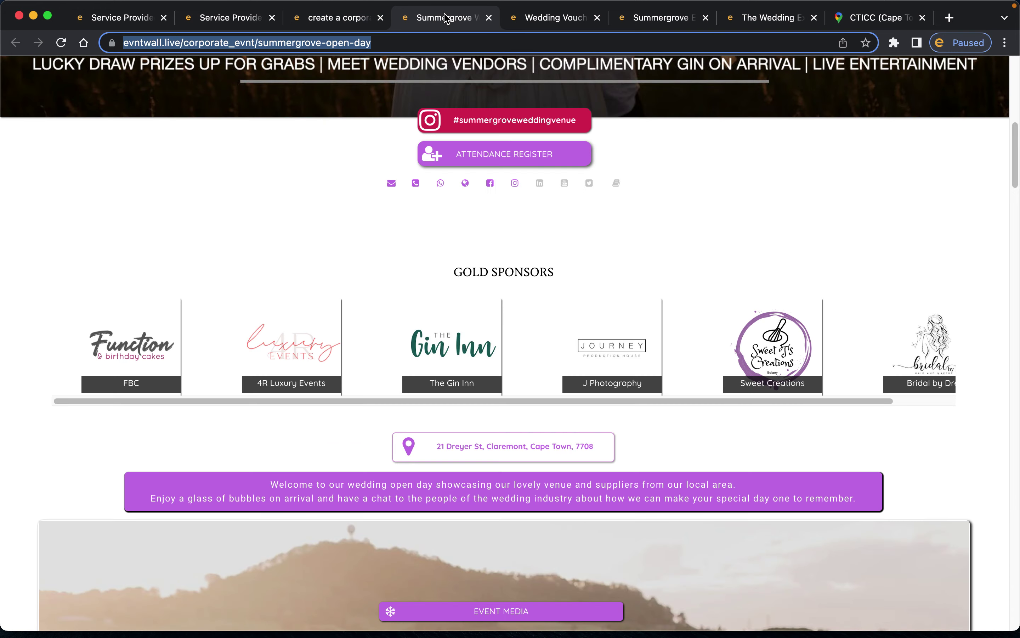
left_click(381, 40)
key("Return")
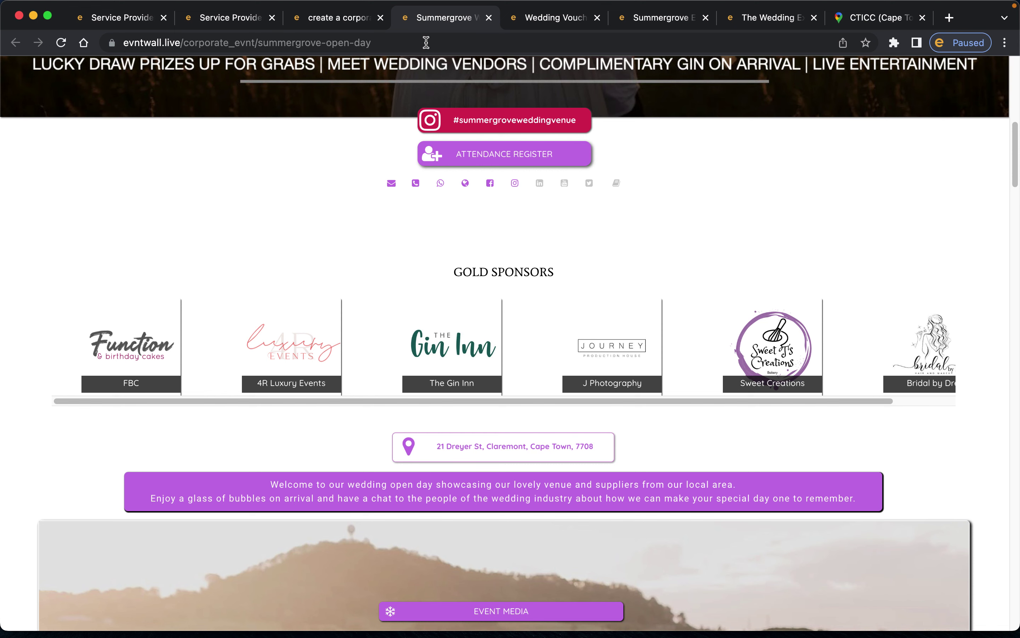
left_click(426, 42)
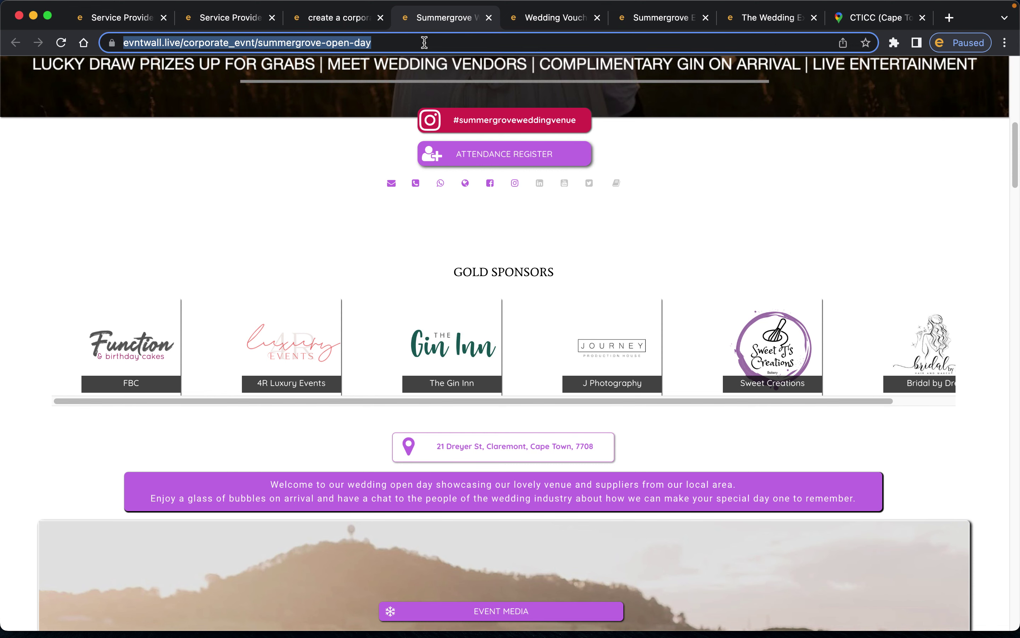
right_click(297, 42)
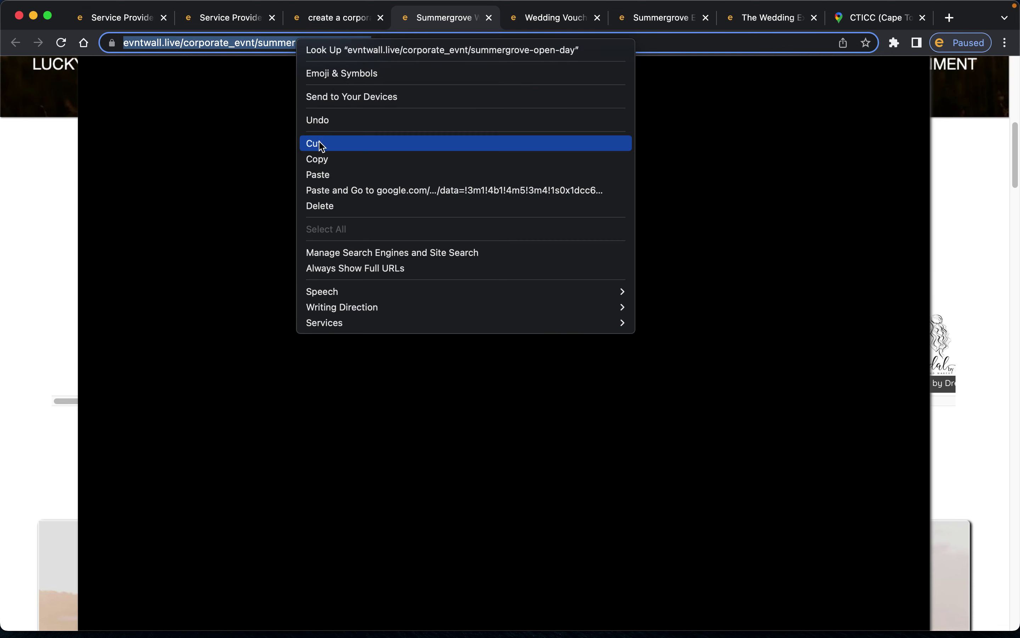
left_click(977, 117)
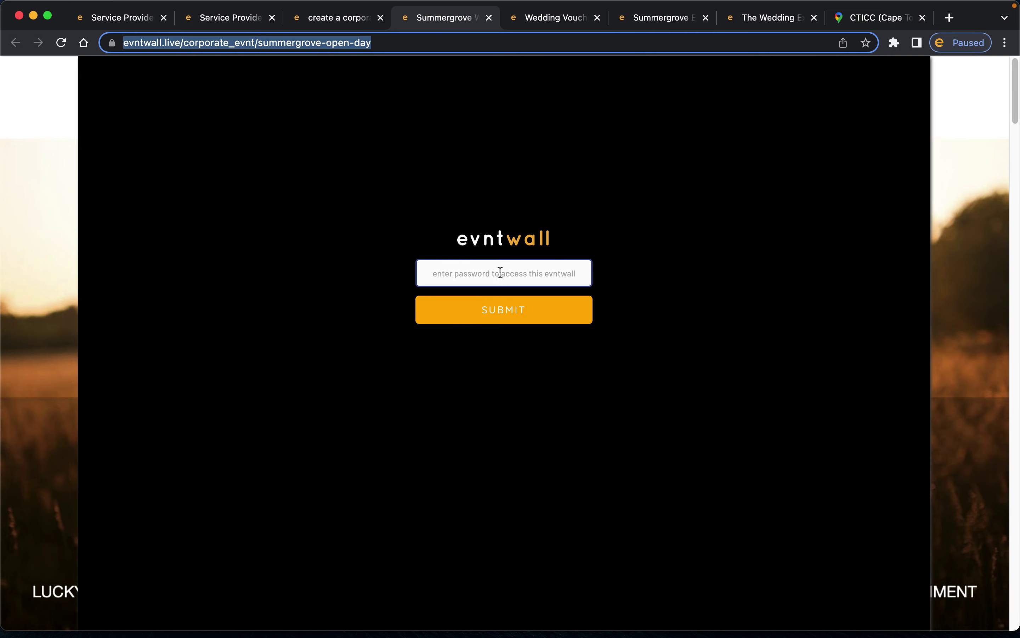
- Enter the access password to unlock the wall
left_click(506, 274)
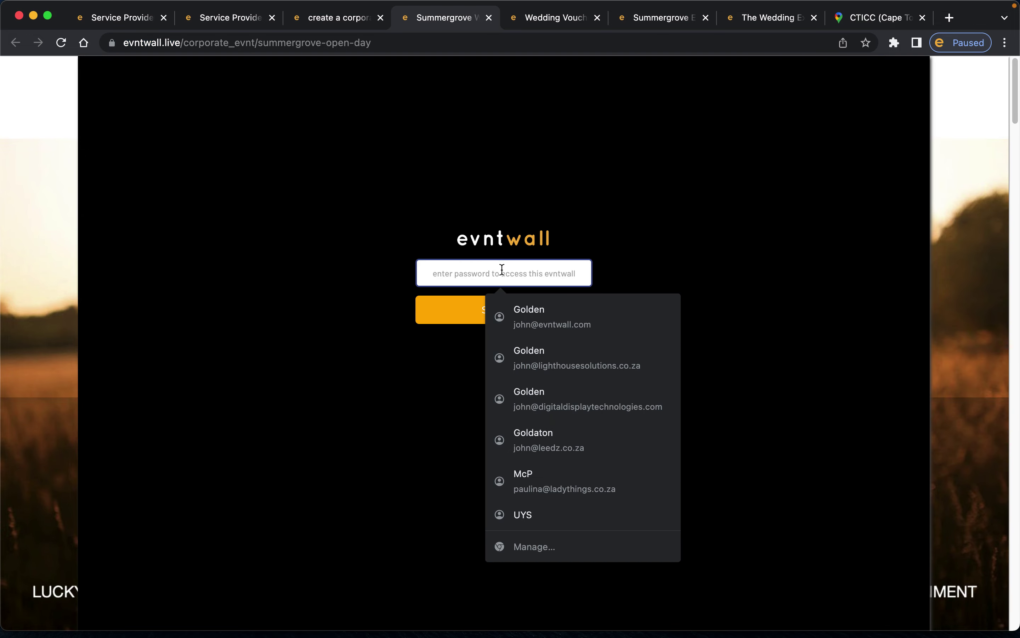
type("password")
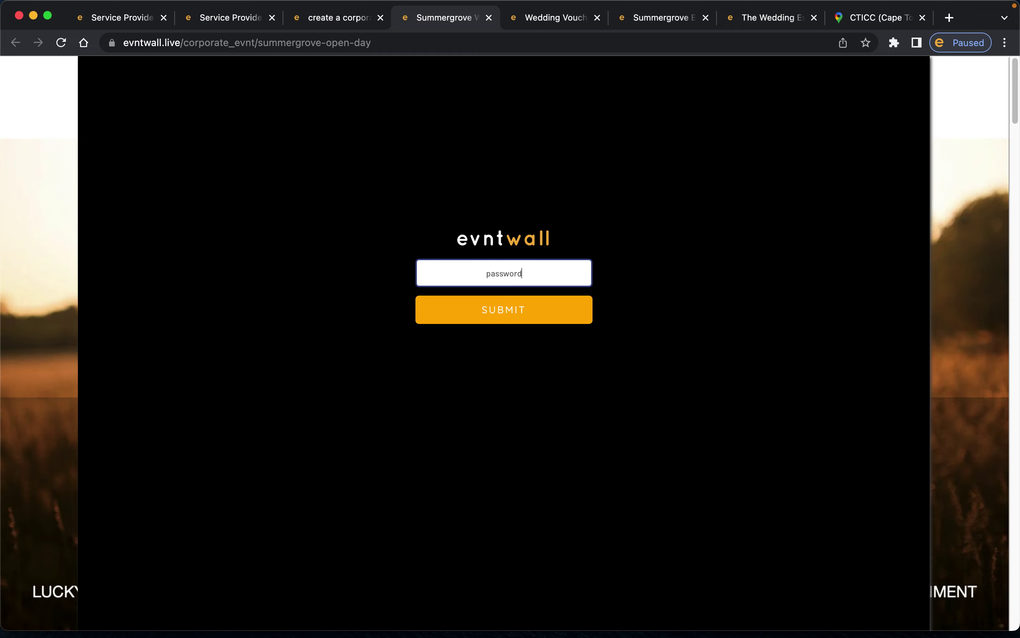
key("Return")
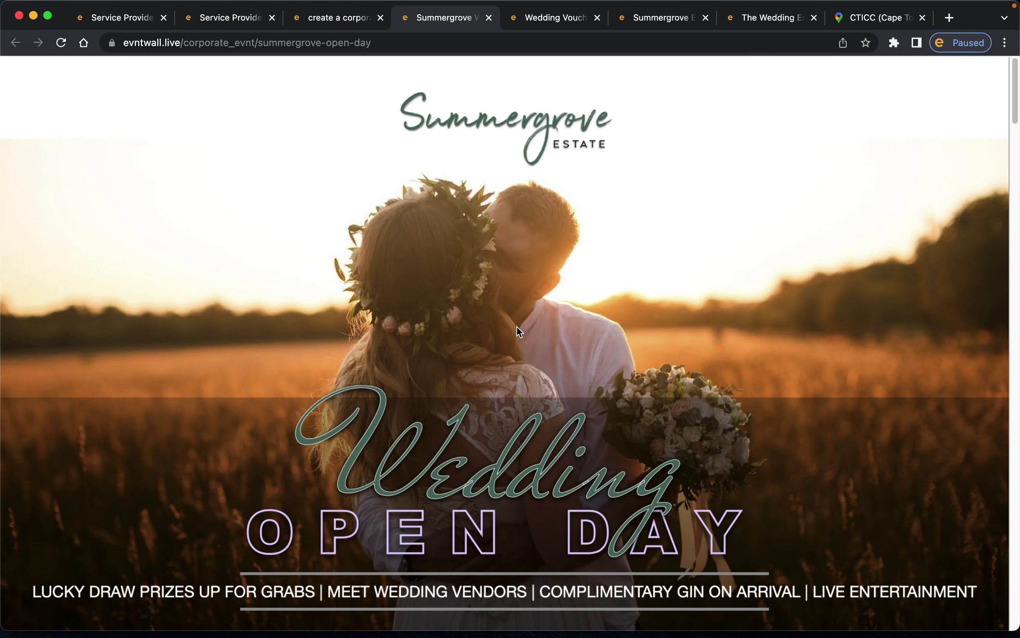
- Clear the 'Set an evntwall password' field on the event form
left_click(330, 25)
scroll(832, 261, "up", 20)
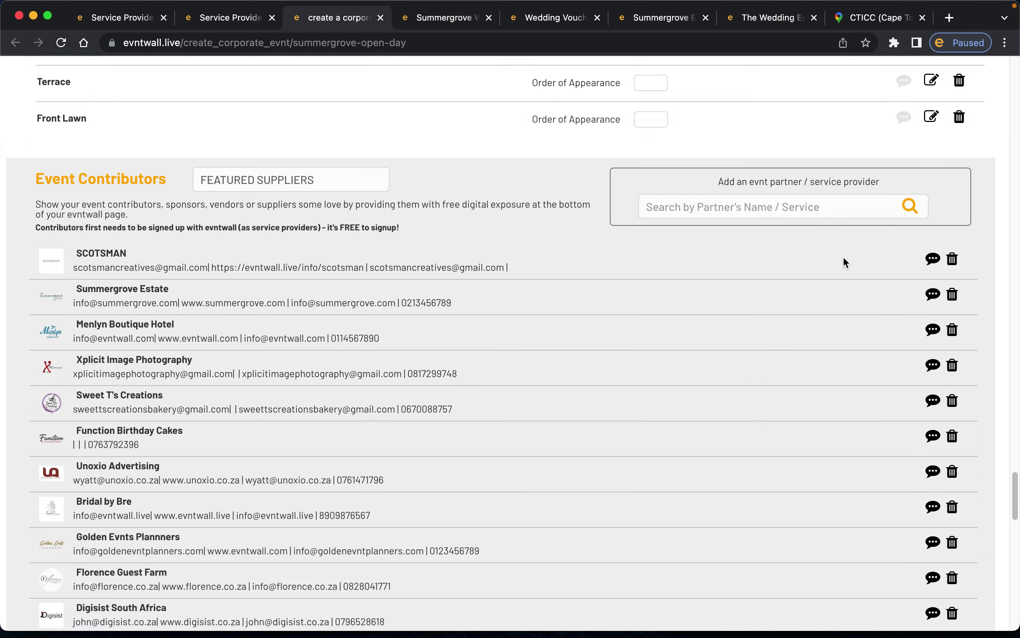
scroll(845, 263, "up", 15)
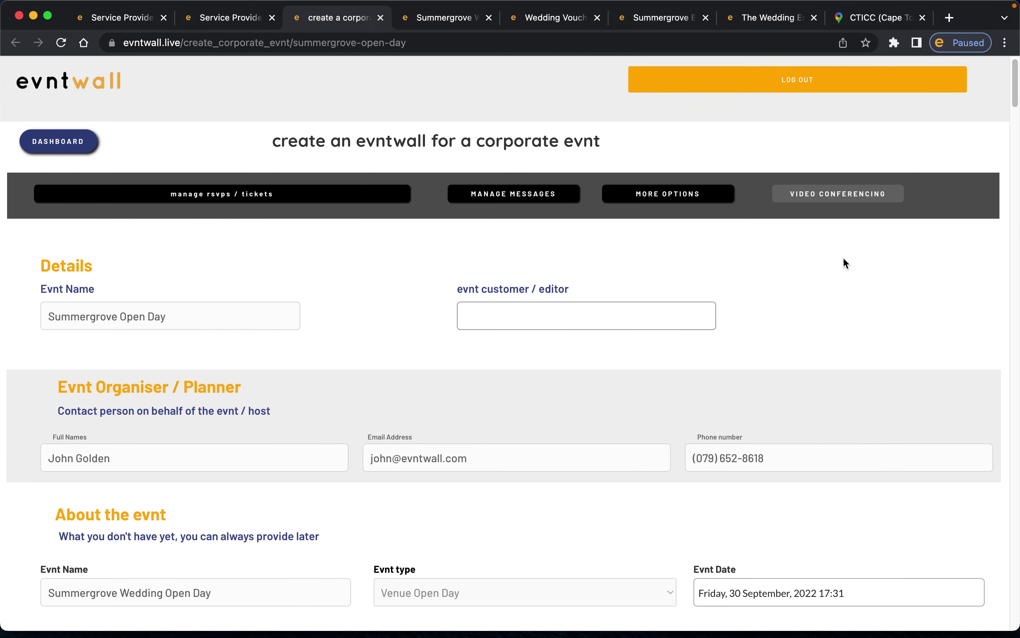
scroll(846, 263, "down", 15)
scroll(845, 264, "up", 10)
scroll(842, 256, "up", 1)
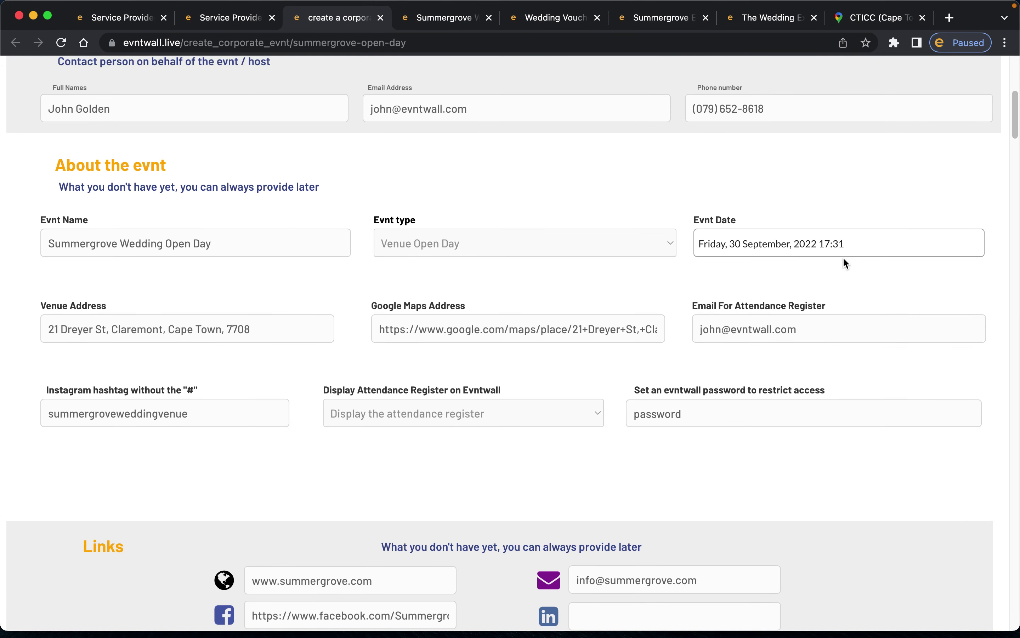
double_click(680, 419)
key("BackSpace")
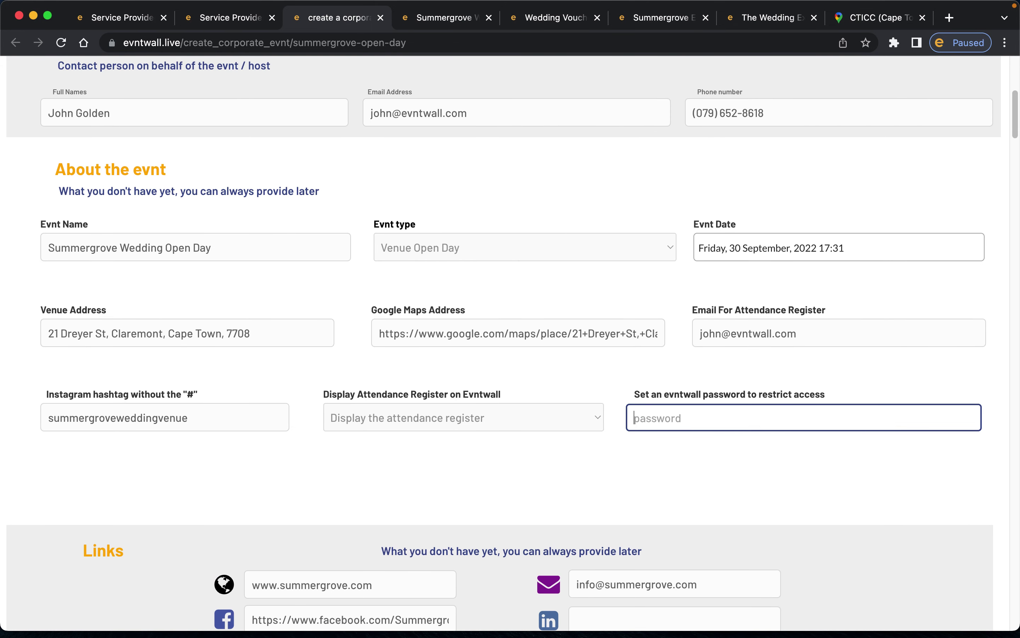
left_click(670, 467)
- Check the contact email, website and WhatsApp link fields
scroll(702, 433, "down", 7)
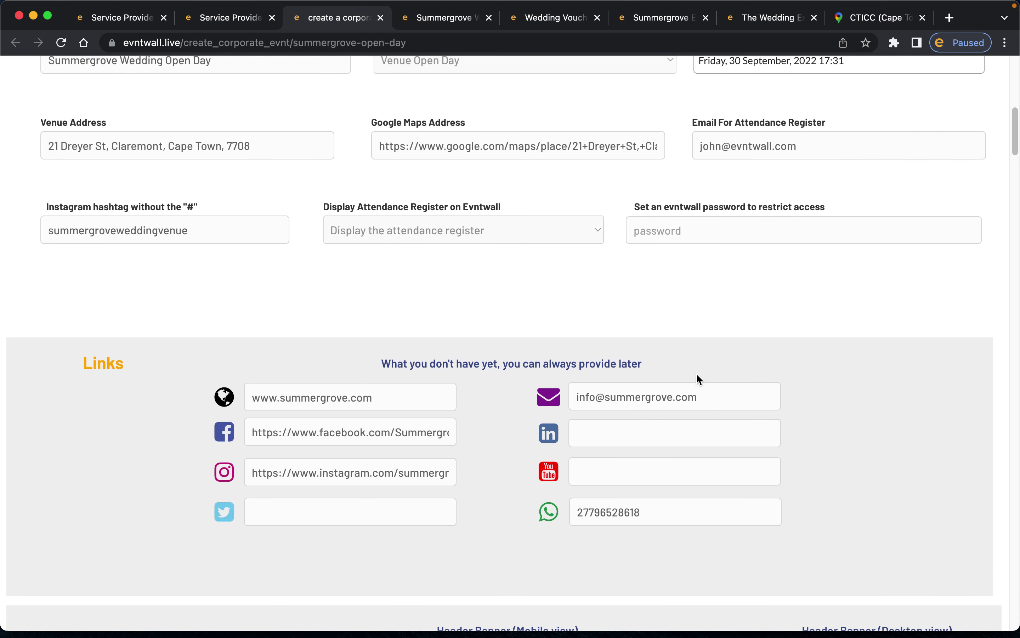
scroll(696, 372, "down", 4)
scroll(696, 376, "up", 2)
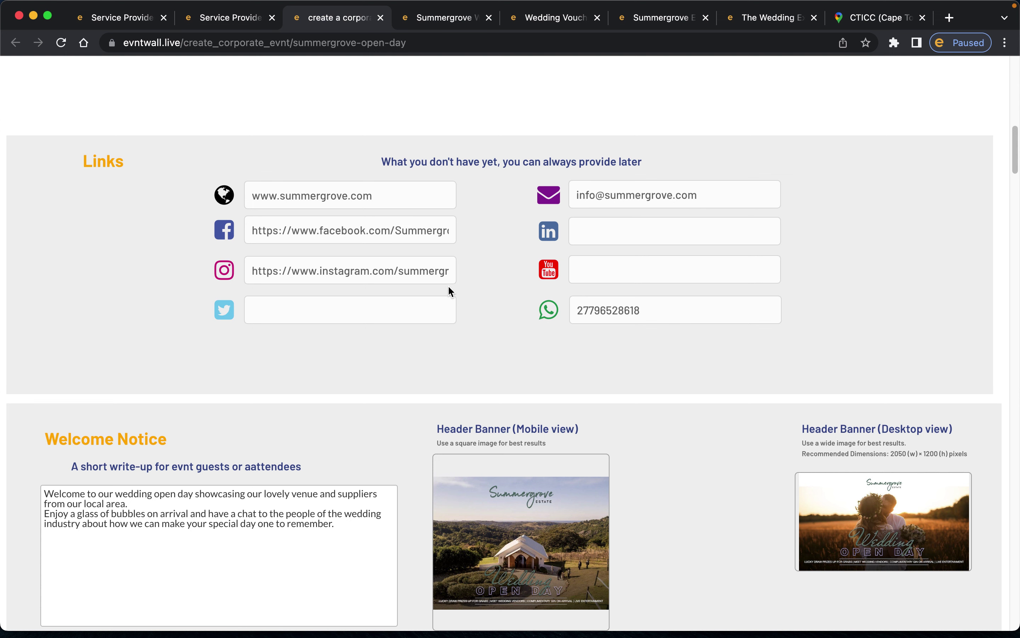
left_click(582, 198)
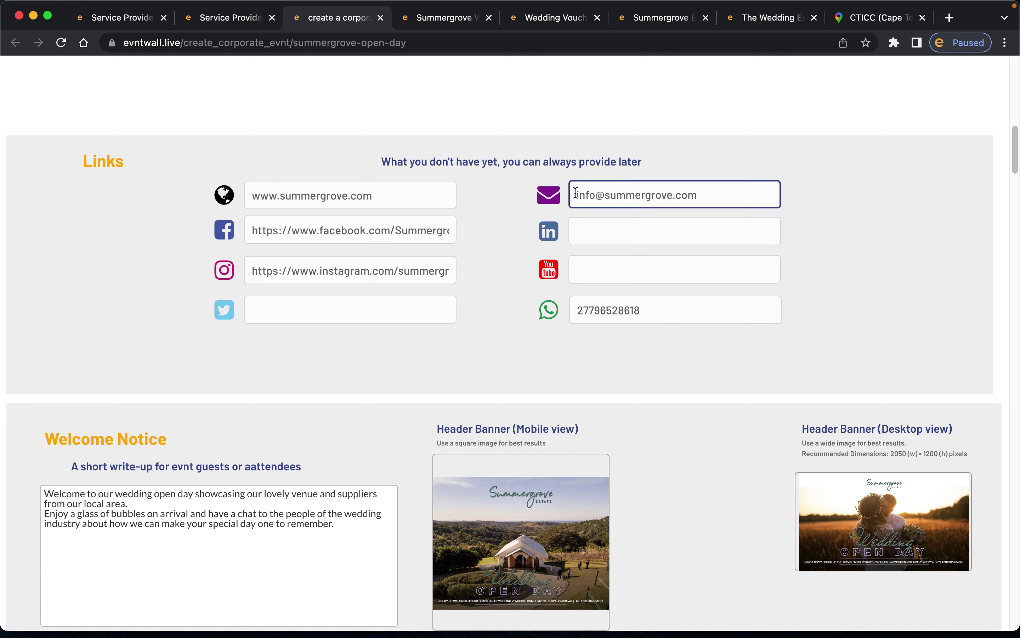
left_click(311, 200)
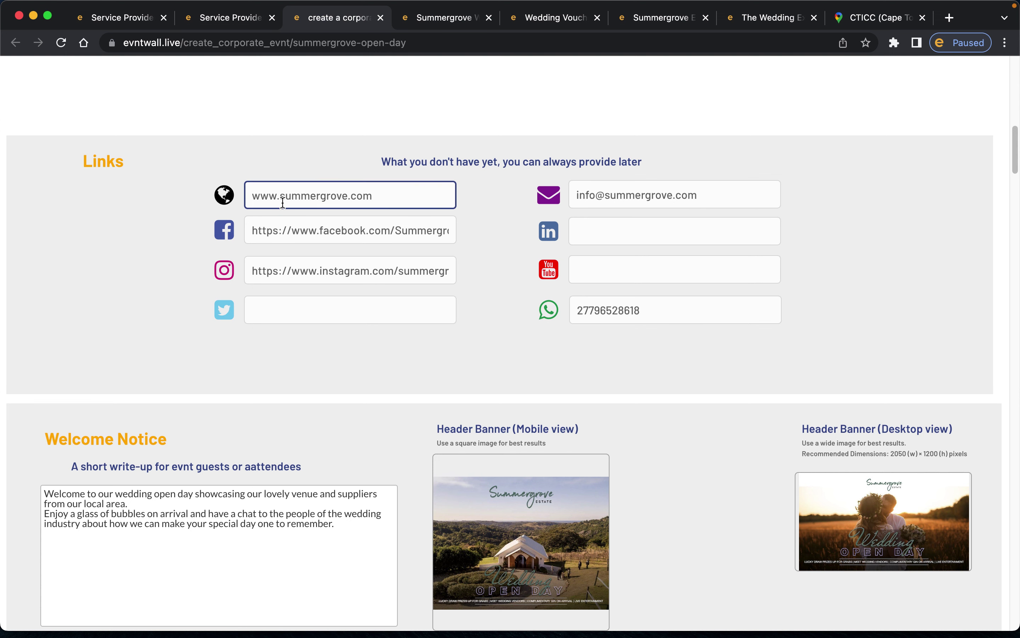
left_click(585, 321)
- Restore the WhatsApp number's leading 27 country code
left_click_drag(590, 309, 577, 309)
double_click(590, 310)
left_click(590, 310)
left_click_drag(591, 310, 578, 309)
left_click(592, 310)
type("0")
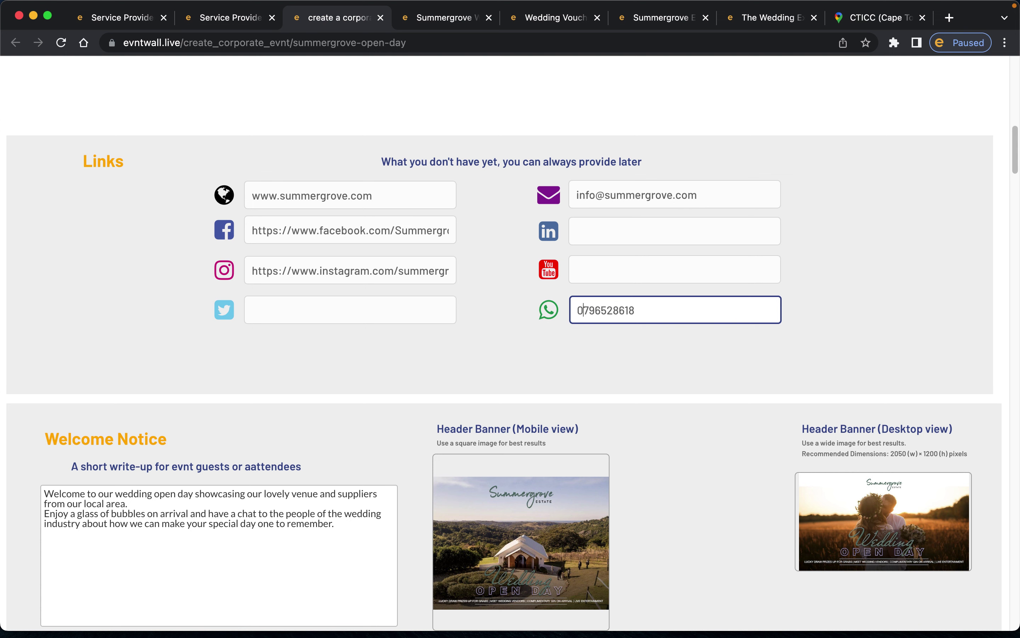
key("BackSpace")
type("27")
left_click(479, 339)
scroll(511, 323, "down", 5)
scroll(511, 323, "down", 4)
scroll(510, 326, "up", 5)
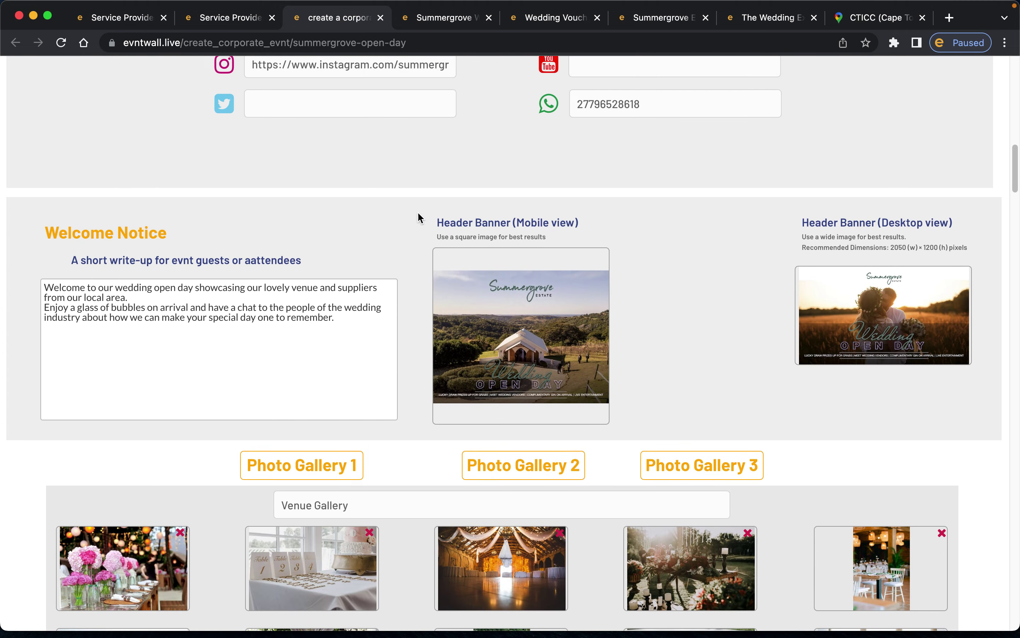
scroll(370, 232, "down", 4)
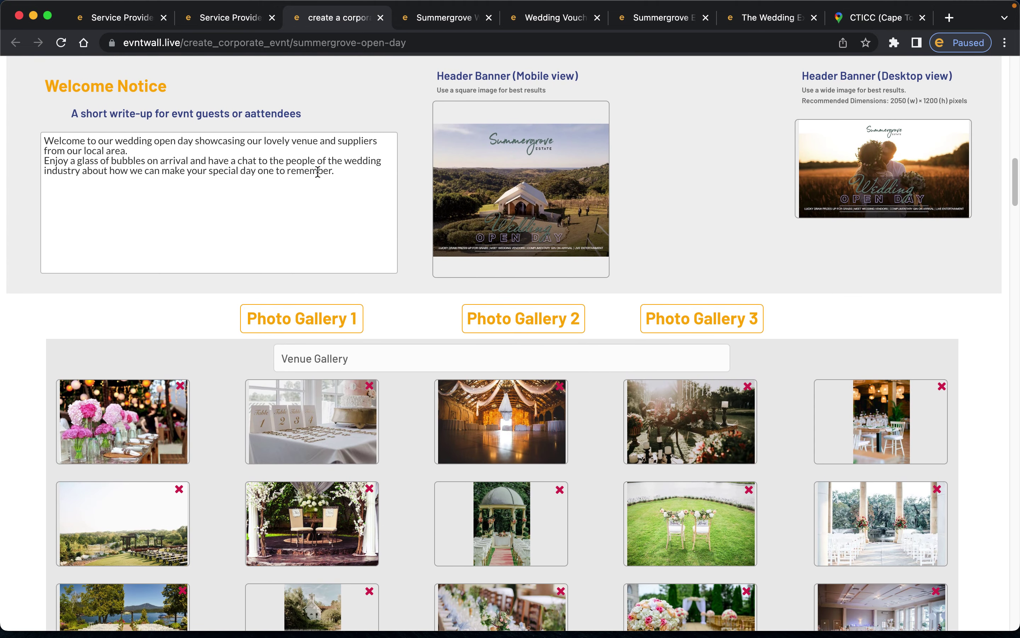
left_click(47, 139)
left_click_drag(46, 140, 356, 177)
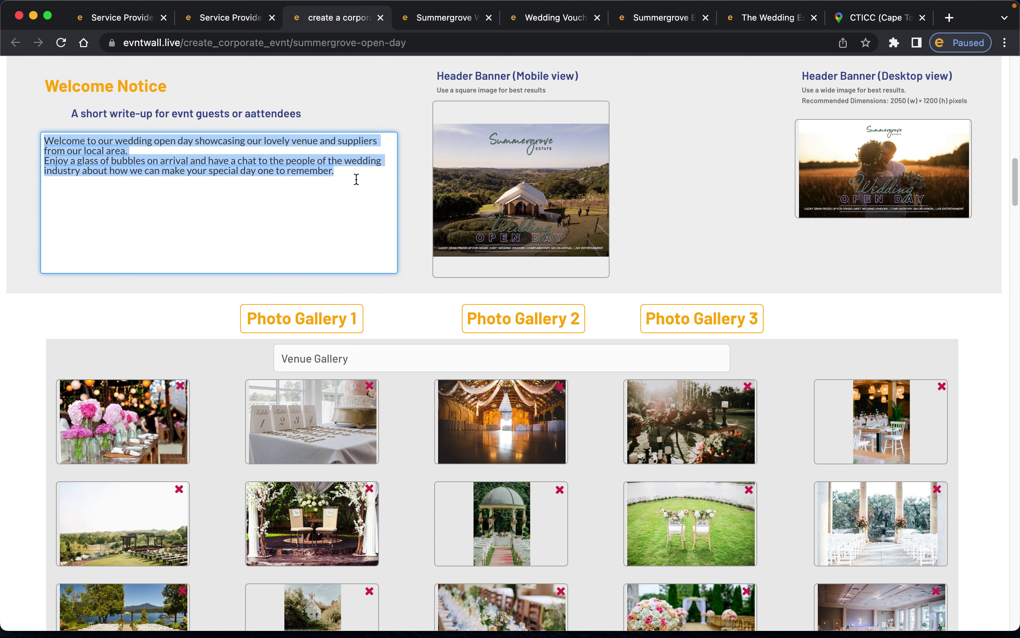
scroll(464, 169, "up", 1)
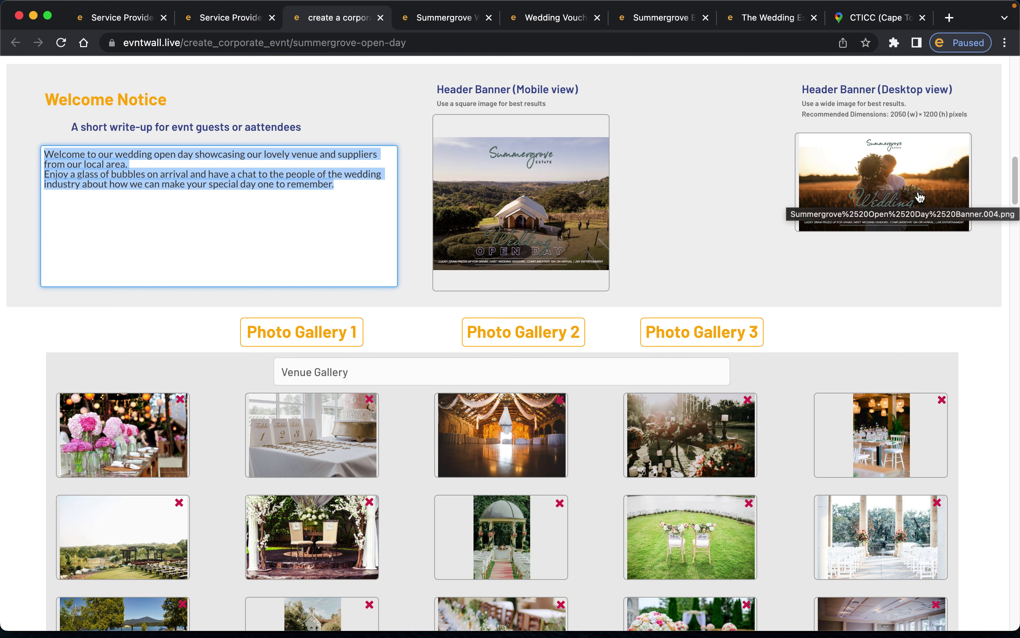
left_click_drag(890, 114, 935, 113)
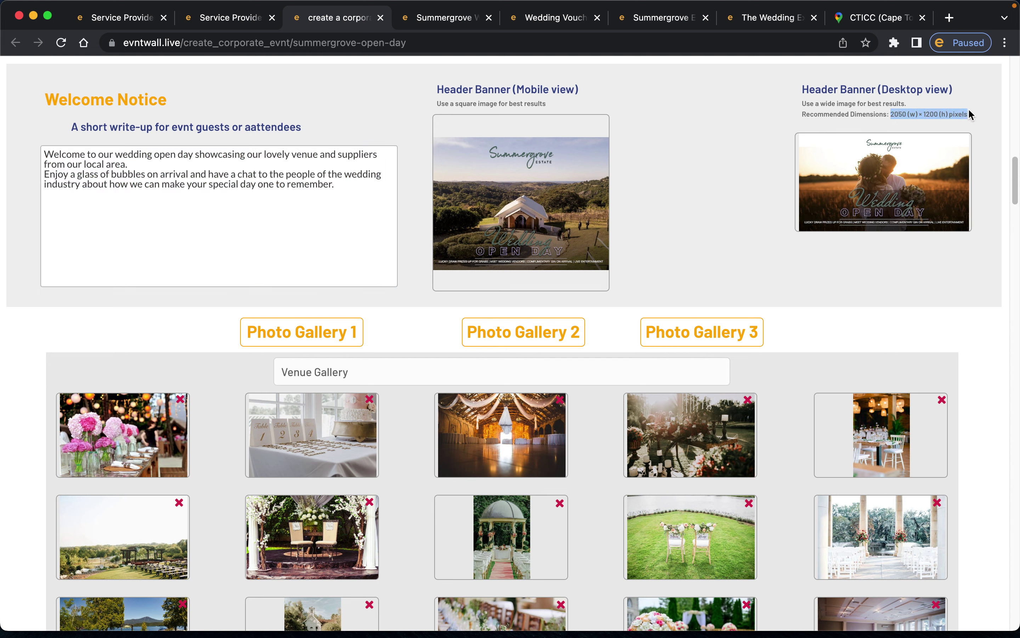
left_click(891, 117)
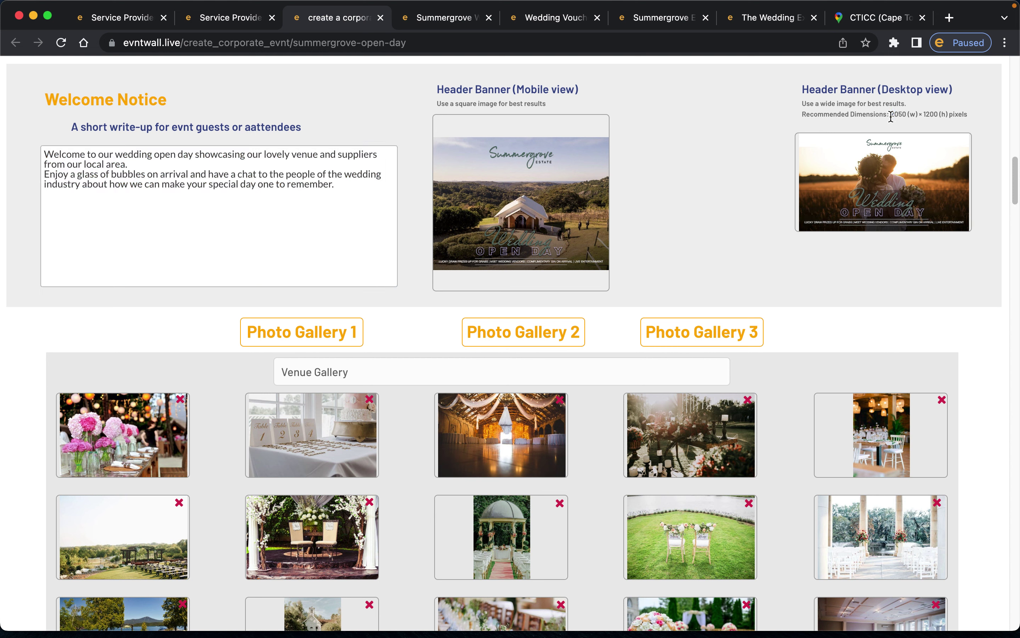
left_click_drag(891, 117, 972, 121)
- Browse the Venue Gallery, Selfies and third photo galleries
scroll(688, 203, "down", 5)
scroll(689, 203, "down", 4)
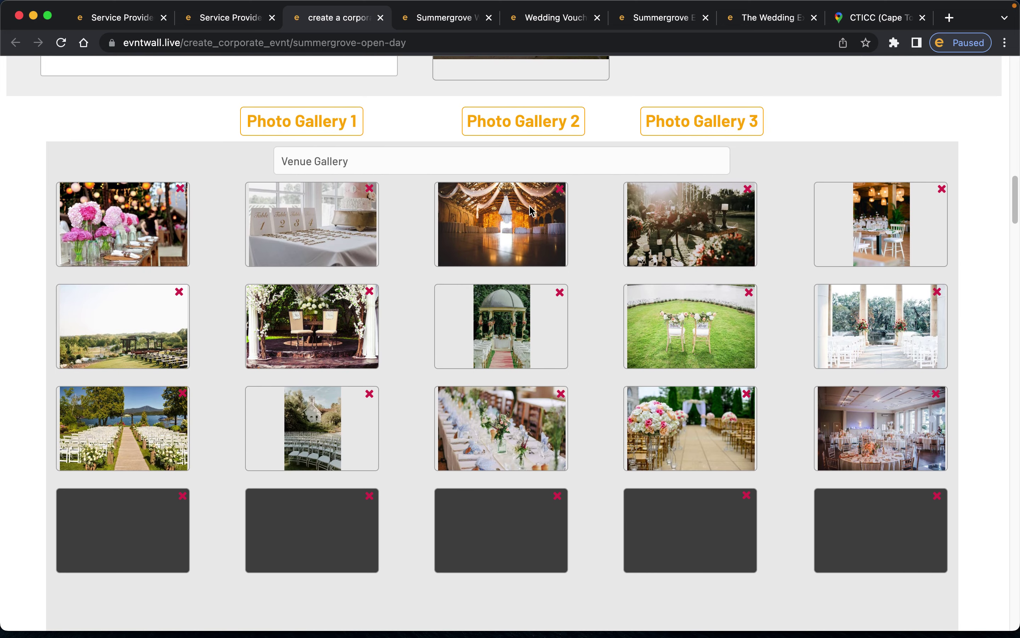
left_click(296, 153)
left_click(303, 132)
left_click(518, 130)
left_click(687, 126)
left_click(521, 126)
- Select the Venue Gallery title and start adding a photo, then cancel
left_click(317, 128)
triple_click(323, 162)
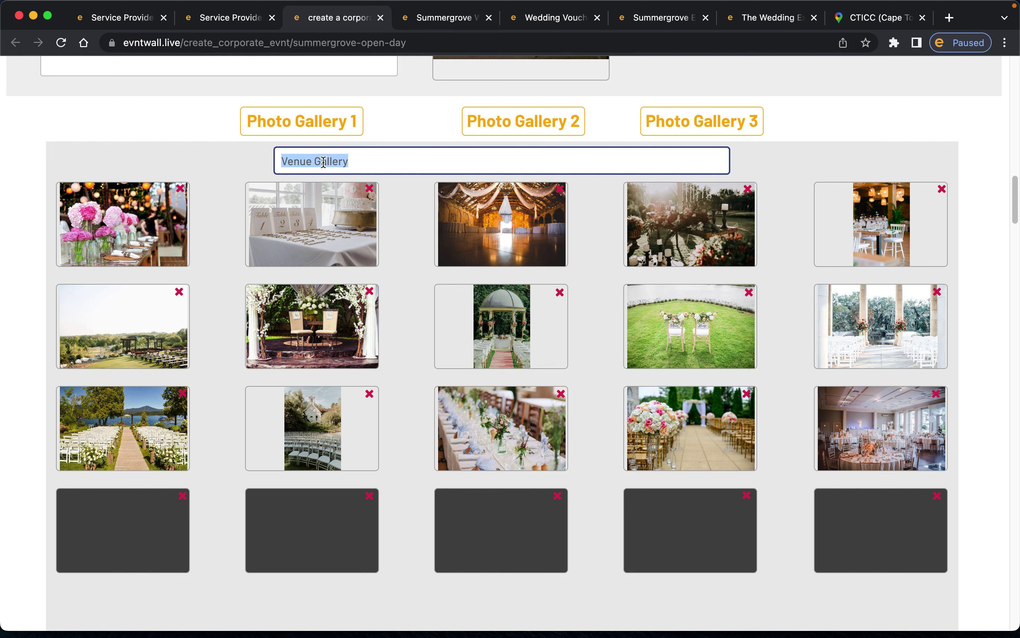
left_click(514, 128)
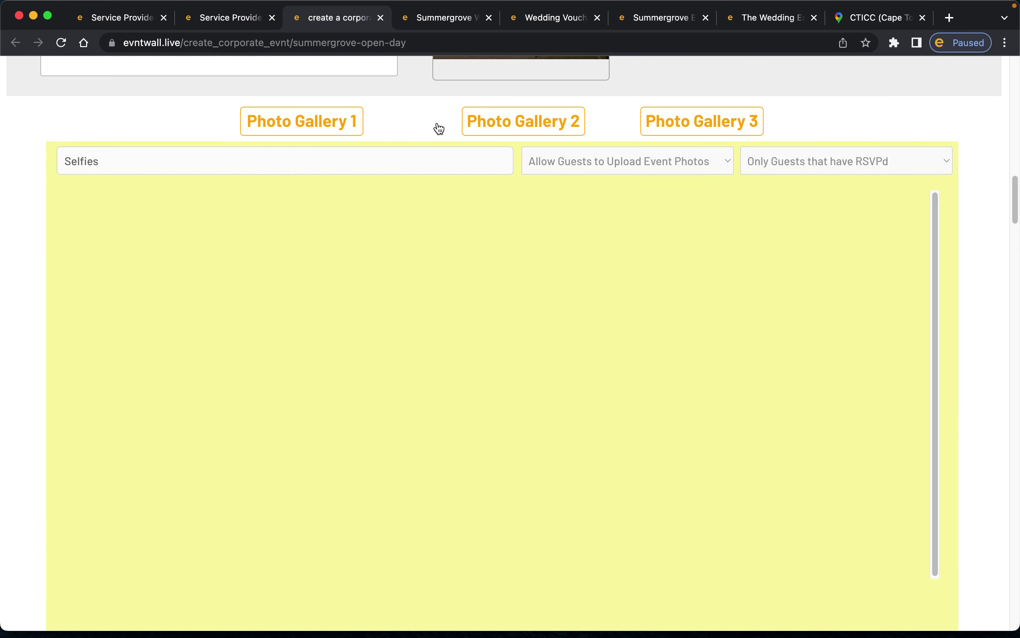
left_click(354, 126)
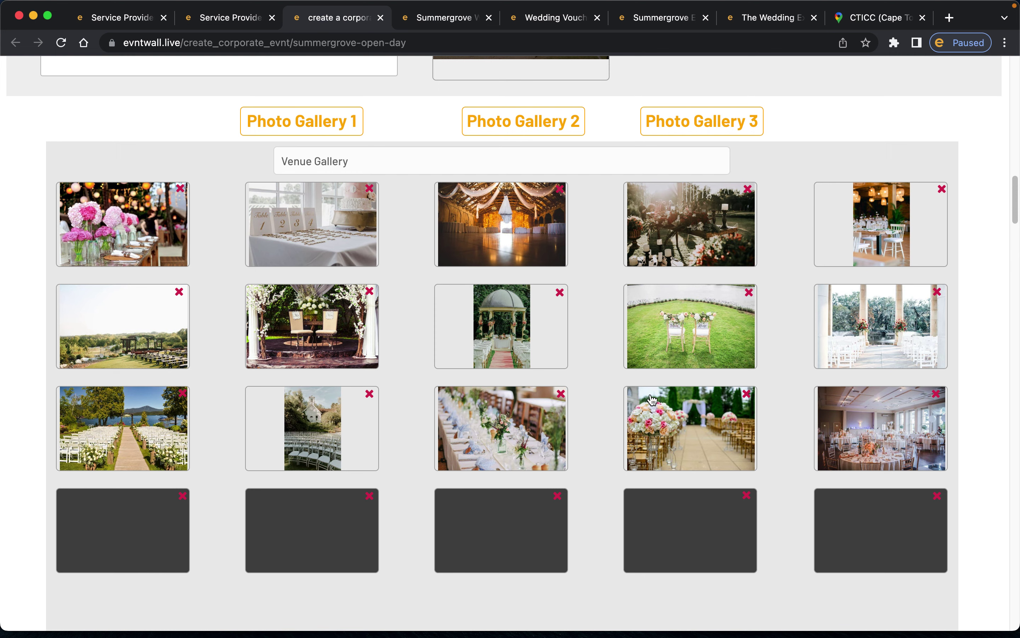
left_click(120, 538)
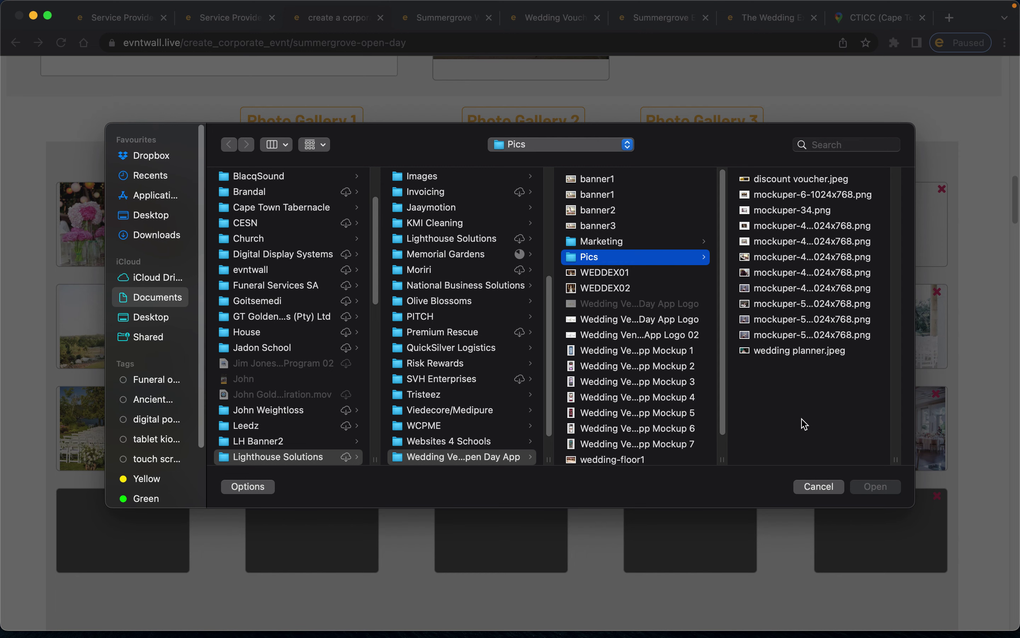
left_click(820, 486)
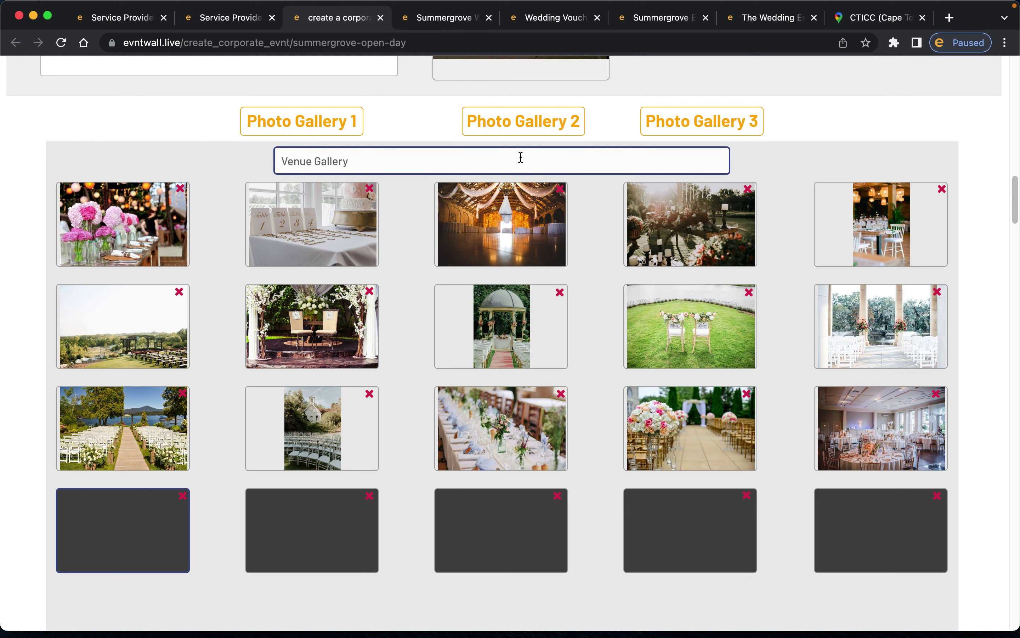
- Open the Selfies gallery and review its guest upload permission options
left_click(526, 126)
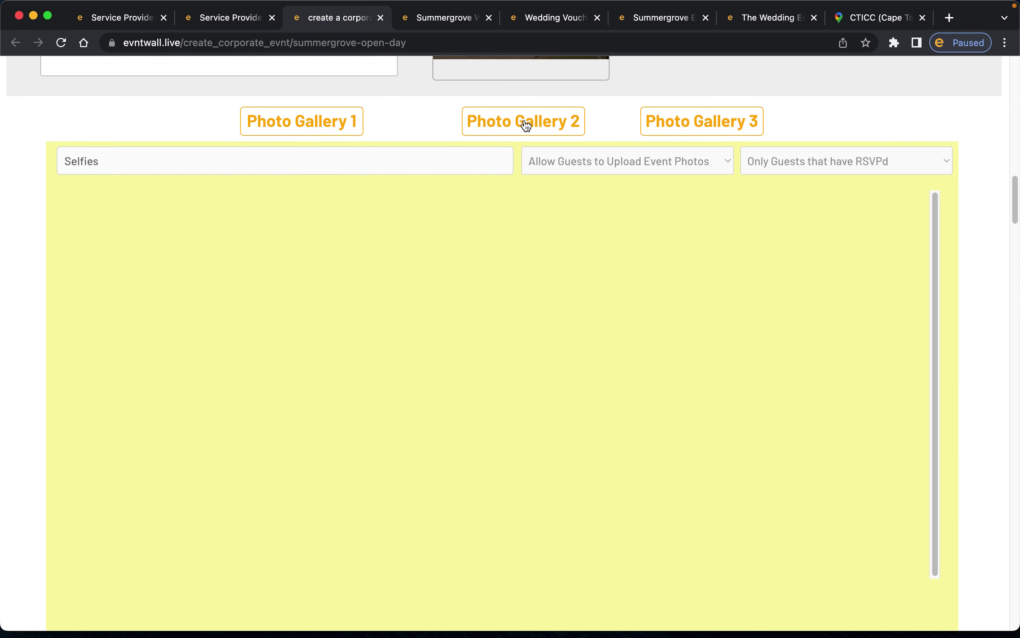
left_click(375, 154)
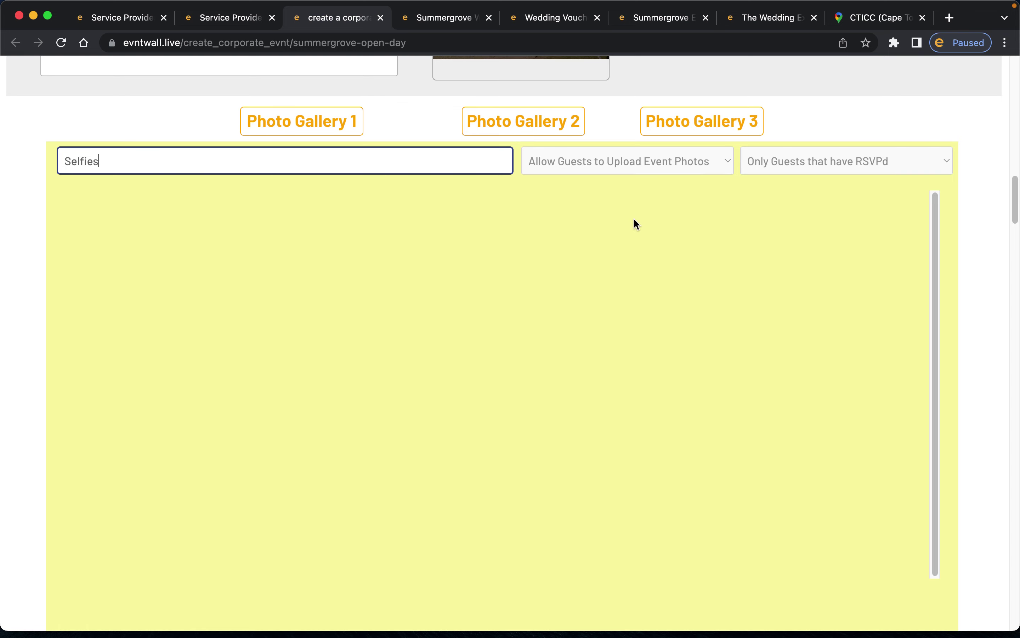
left_click(659, 161)
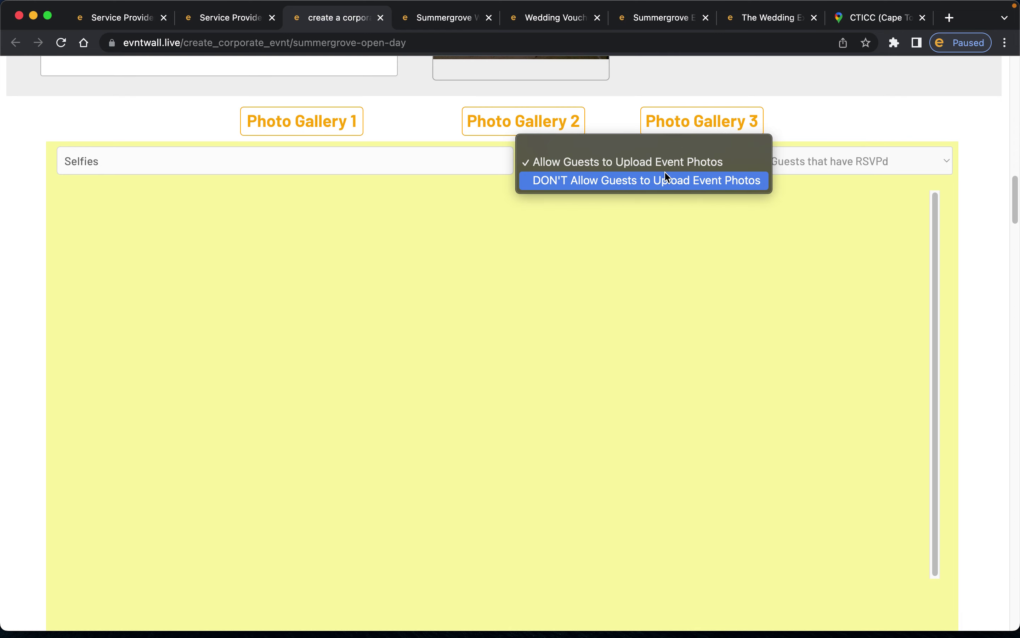
left_click(665, 247)
- Check the Upload Photos form on the live Summergrove event page
left_click(449, 19)
scroll(573, 322, "down", 20)
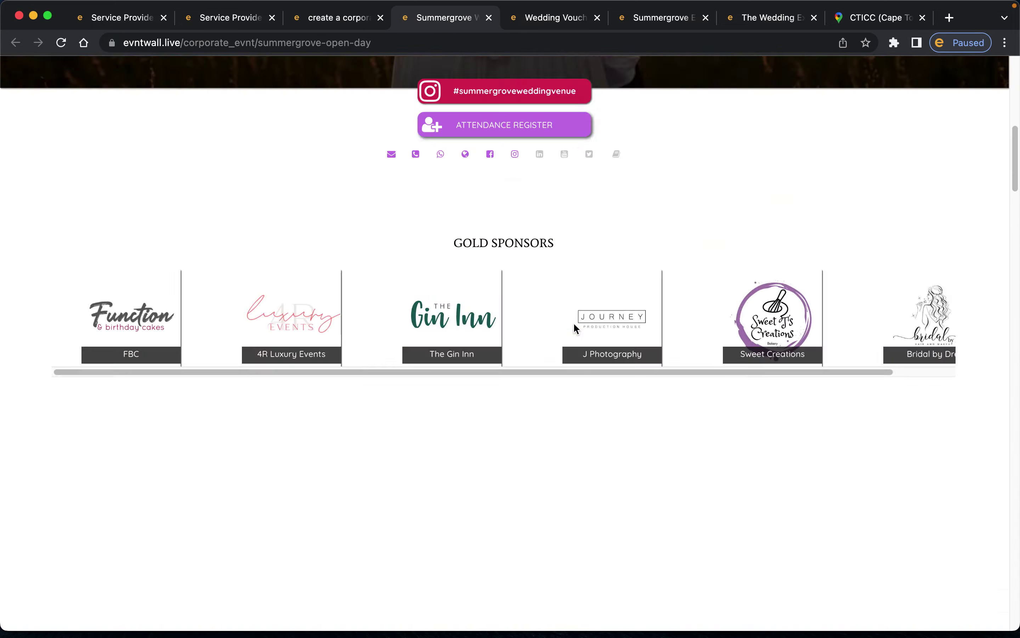
scroll(575, 329, "up", 9)
scroll(575, 505, "down", 5)
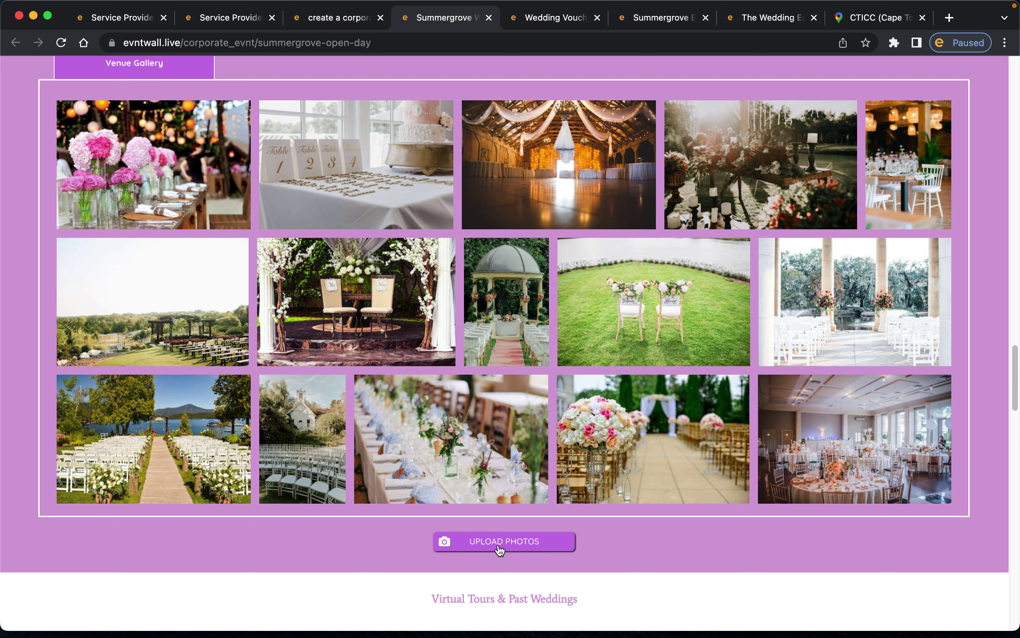
left_click(501, 549)
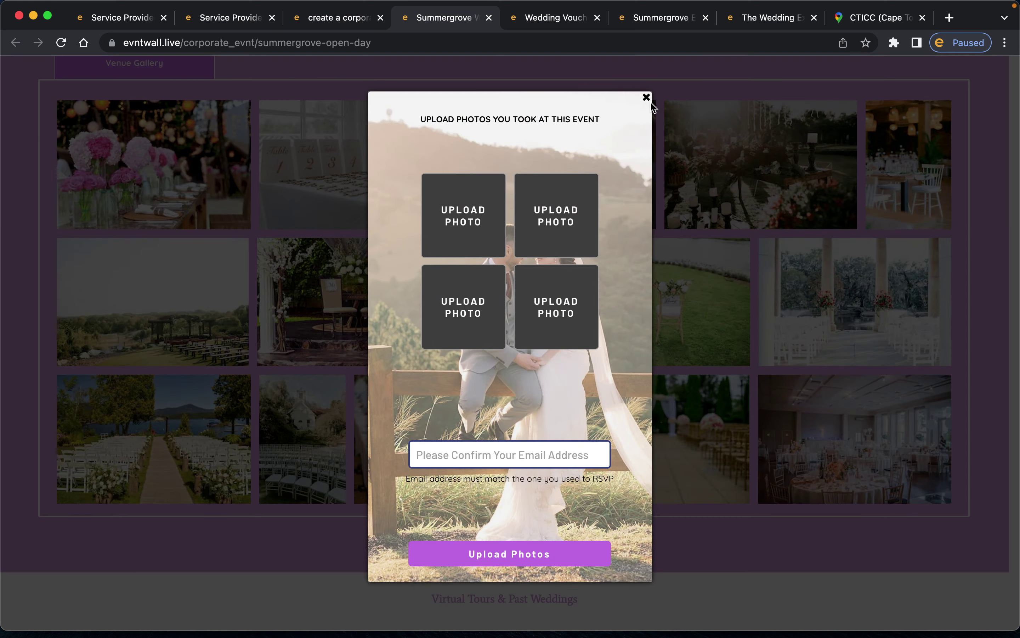
left_click(649, 101)
left_click(316, 28)
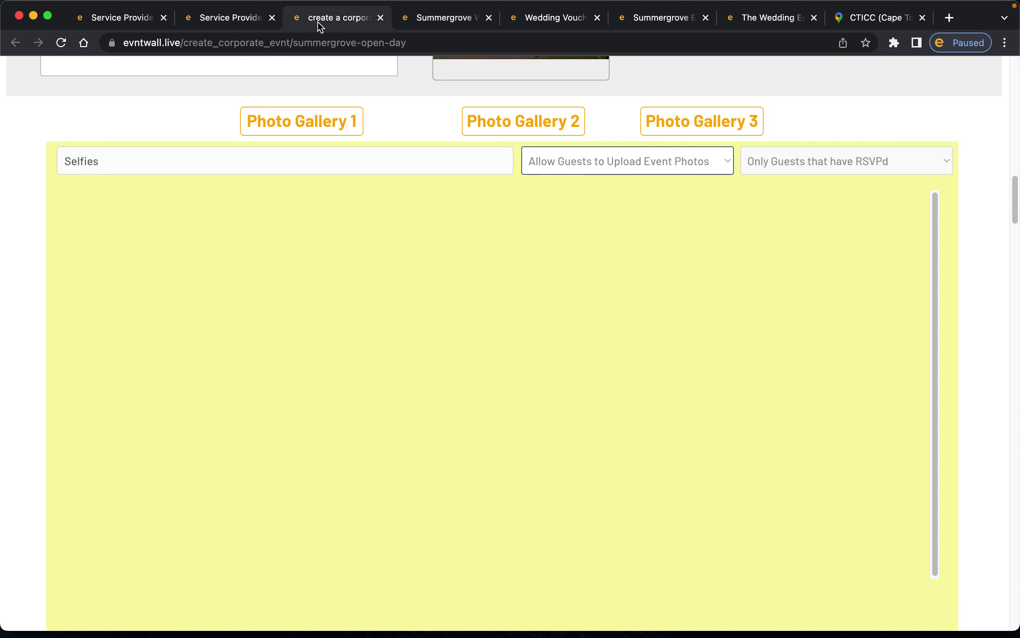
- Set Selfies uploads to DON'T Allow, check the live page, then restore Allow
left_click(595, 164)
left_click(587, 184)
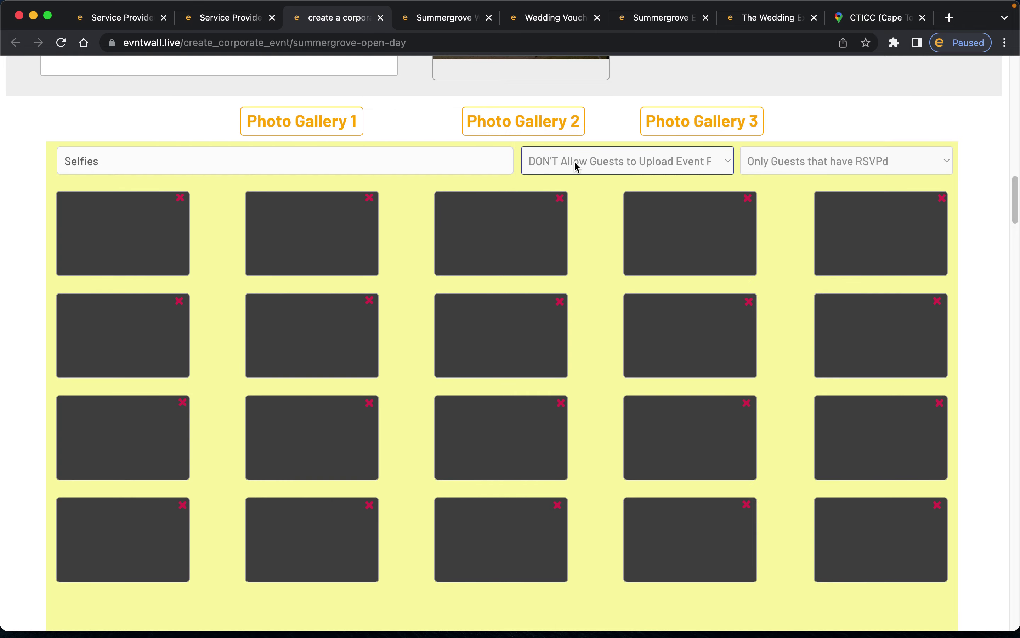
left_click(459, 23)
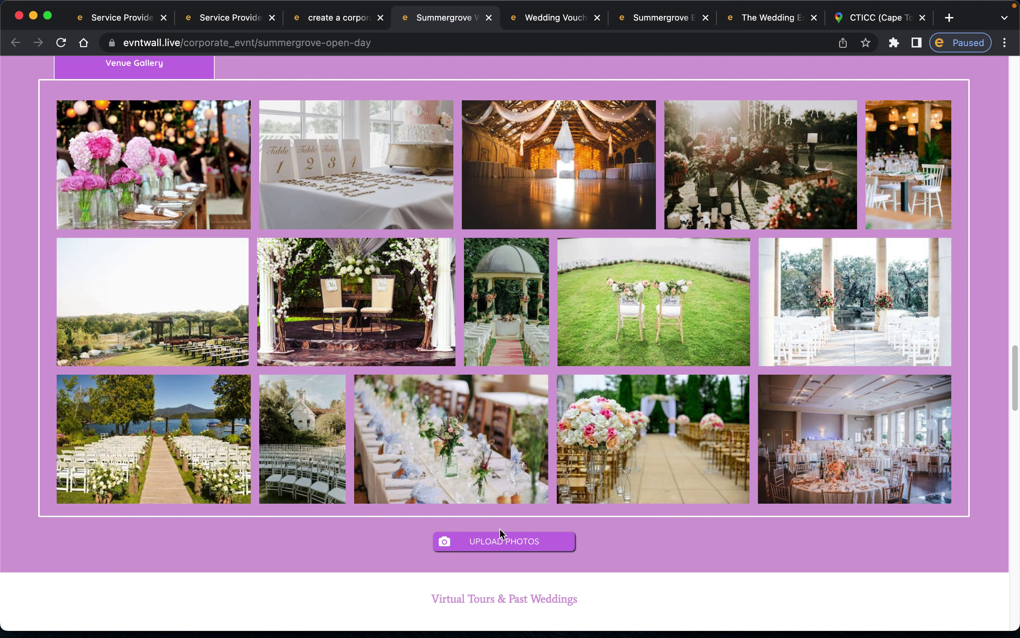
left_click(316, 9)
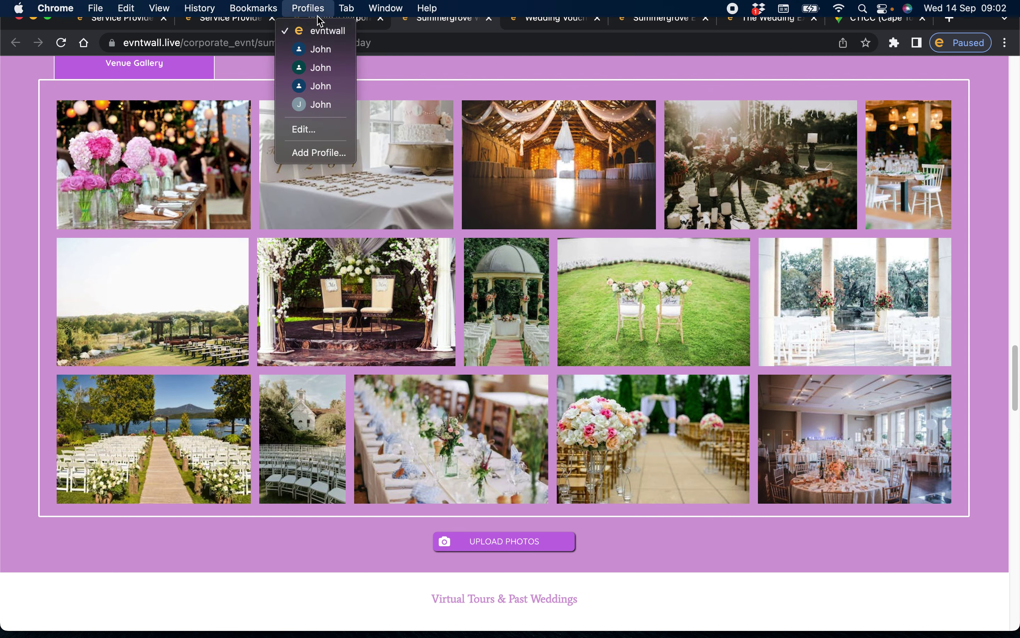
left_click(359, 19)
left_click(567, 160)
left_click(565, 146)
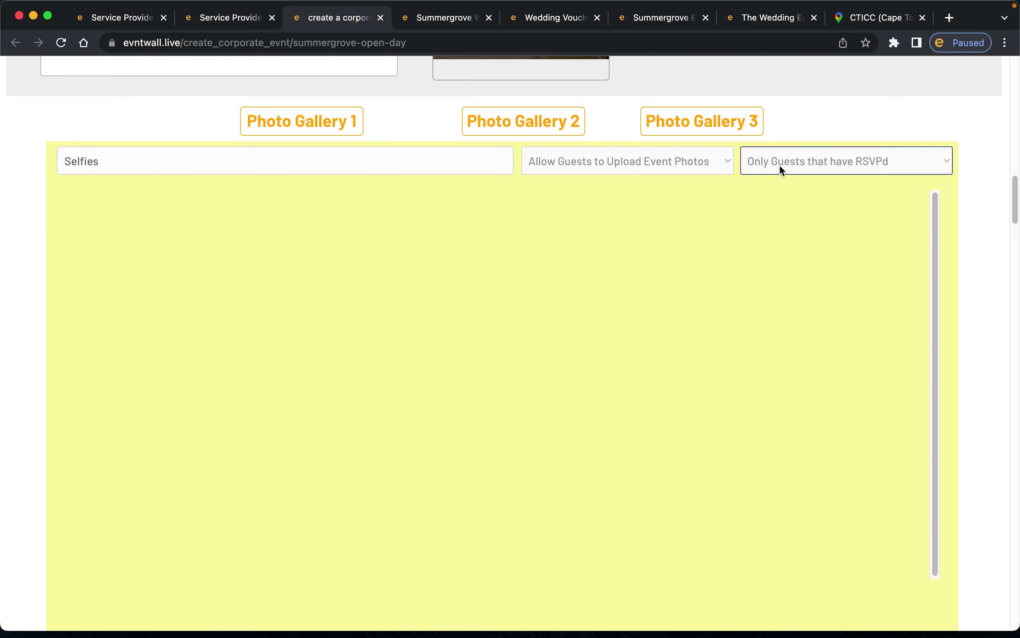
- Keep Selfies uploads set to 'Only Guests that have RSVPd' and preview the upload form on the live wall
left_click(807, 166)
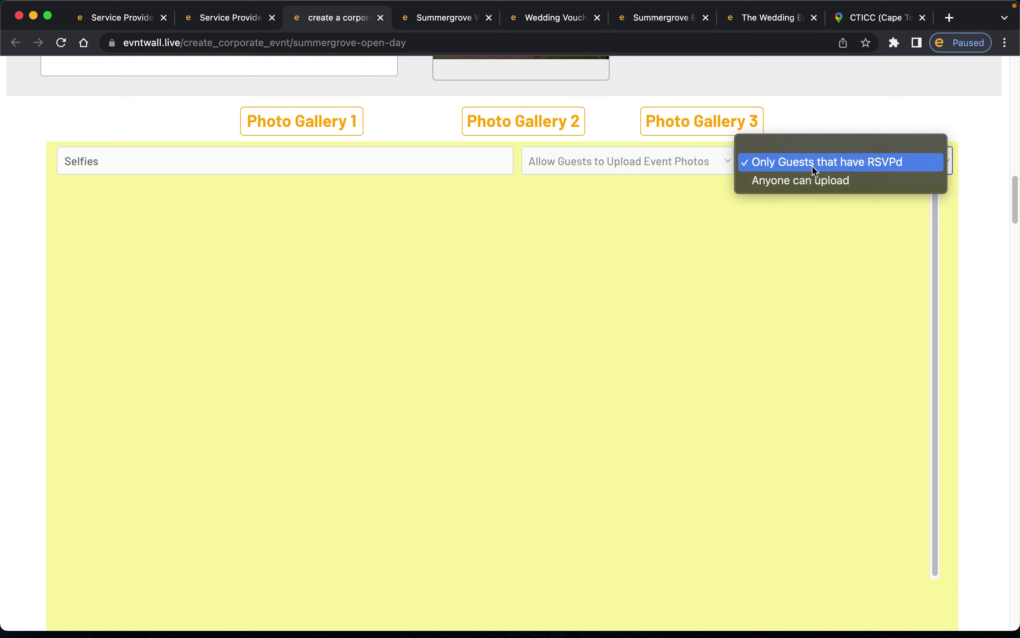
left_click(812, 167)
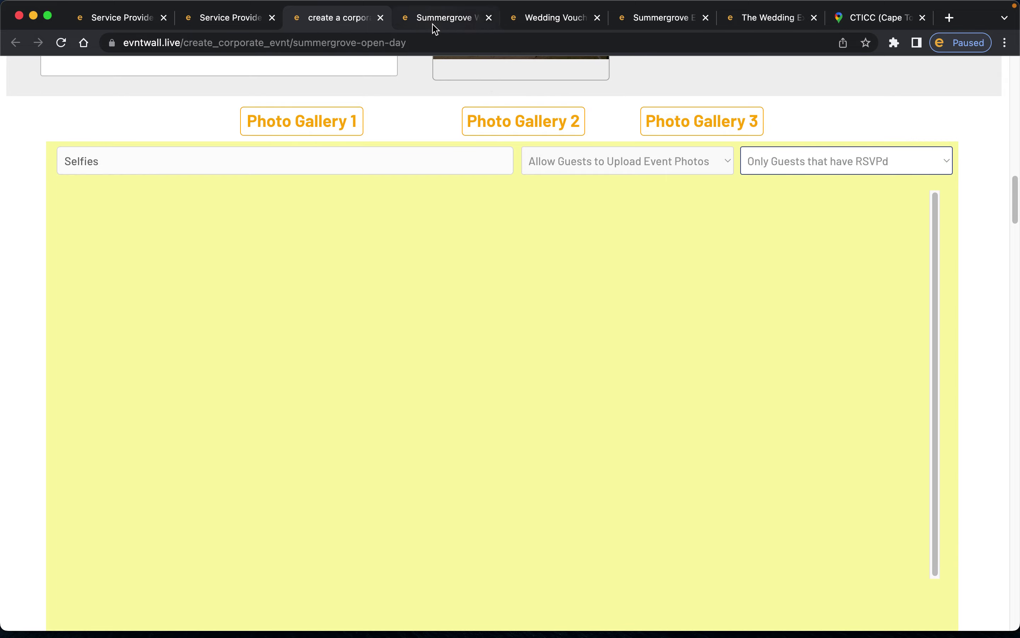
left_click(435, 26)
left_click(512, 546)
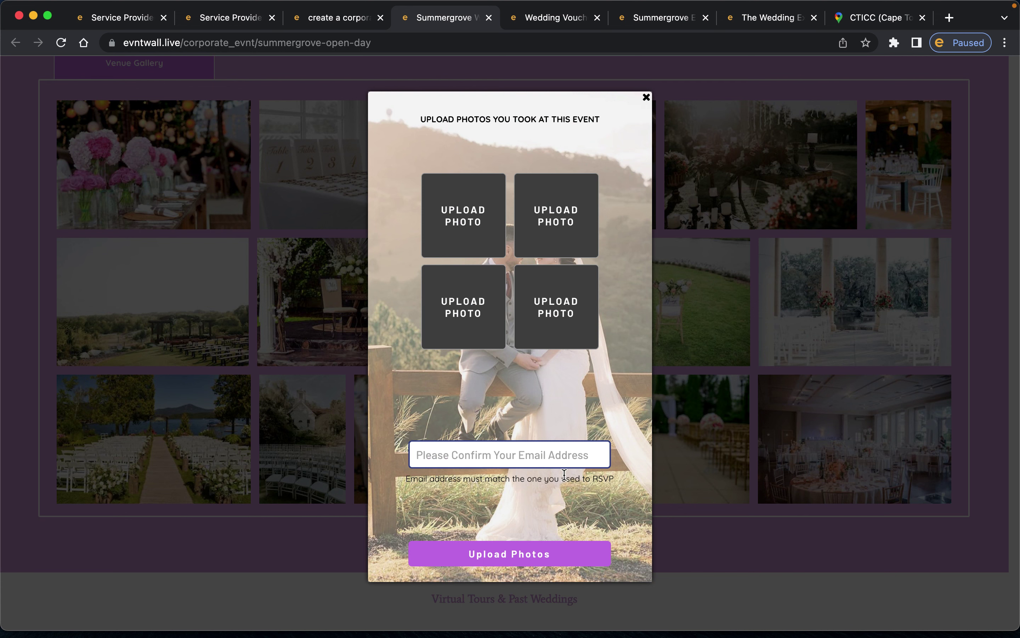
left_click(413, 454)
- Back on the form, switch to Photo Gallery 3 and select its empty name field
left_click(337, 19)
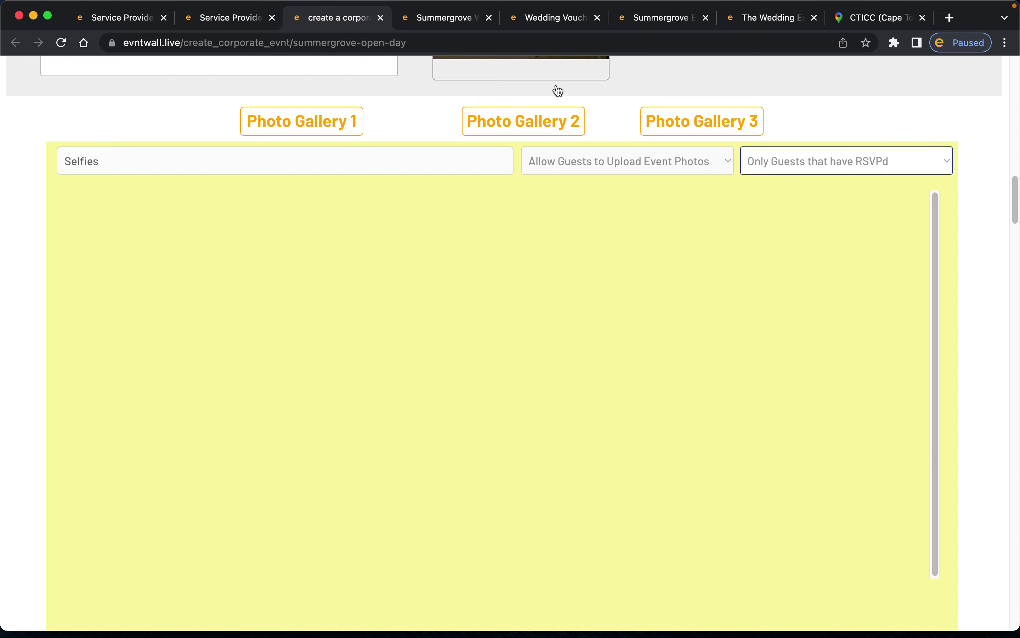
left_click(674, 125)
left_click(338, 161)
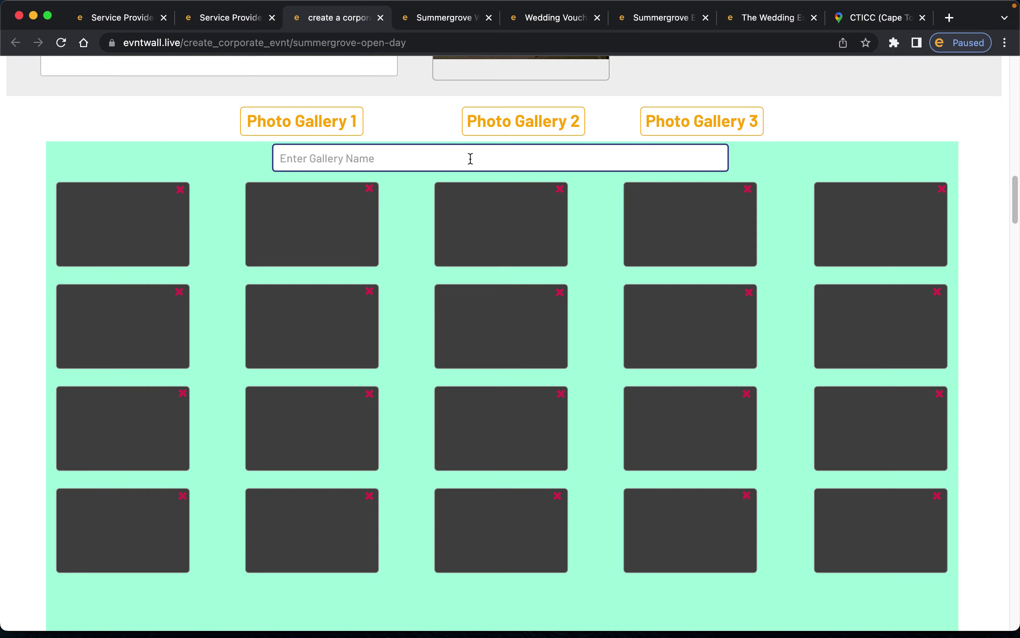
- Scroll past the photo galleries to the YouTube Video/s section and focus the Virtual Tour URL field
left_click(586, 300)
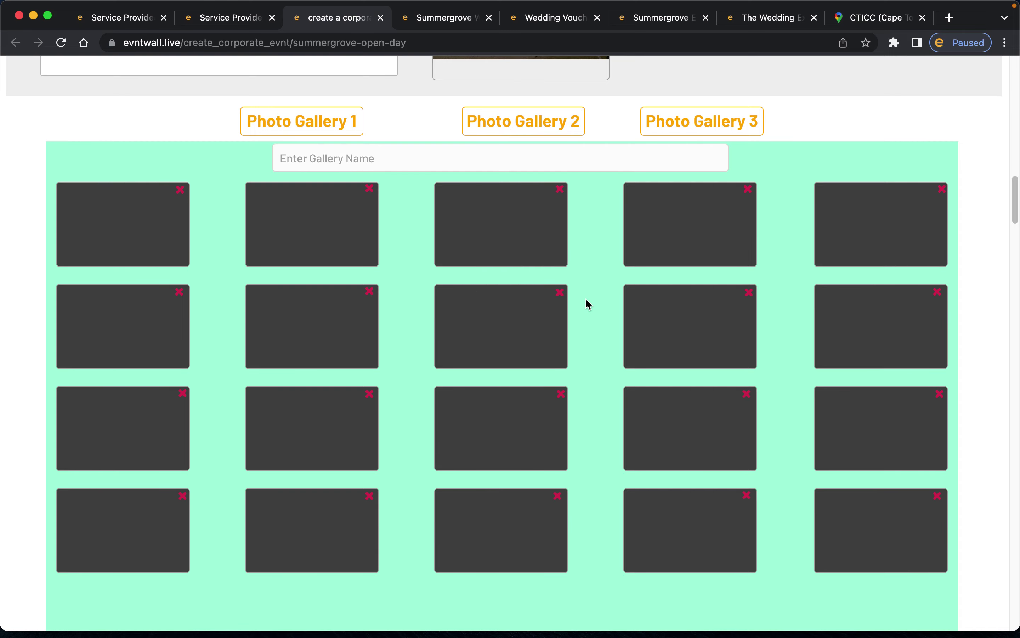
scroll(586, 300, "up", 5)
left_click(570, 314)
left_click(946, 312)
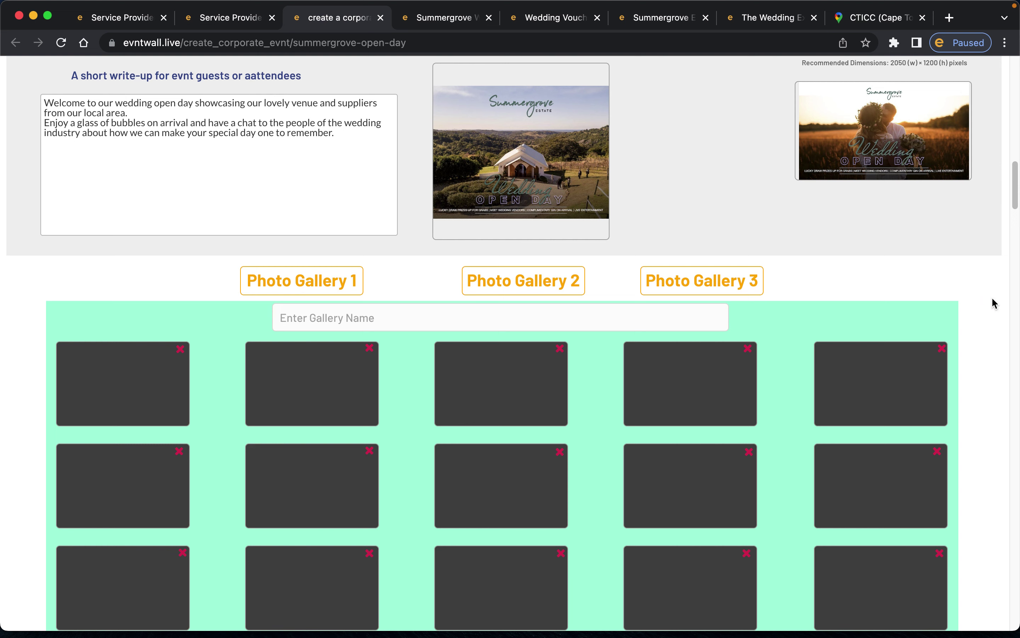
scroll(991, 297, "down", 10)
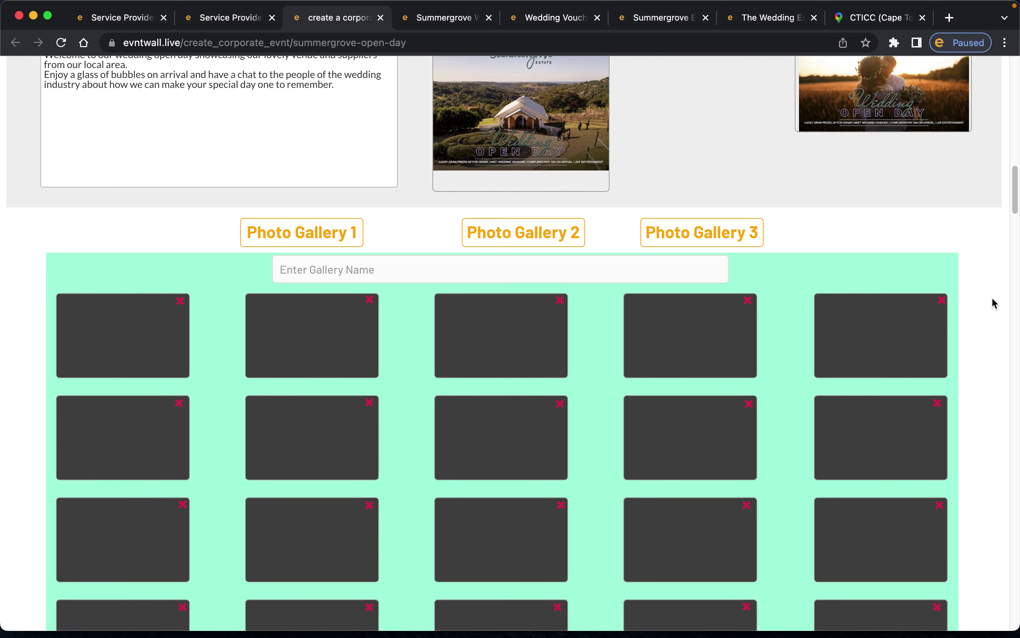
scroll(991, 296, "down", 2)
scroll(991, 296, "down", 5)
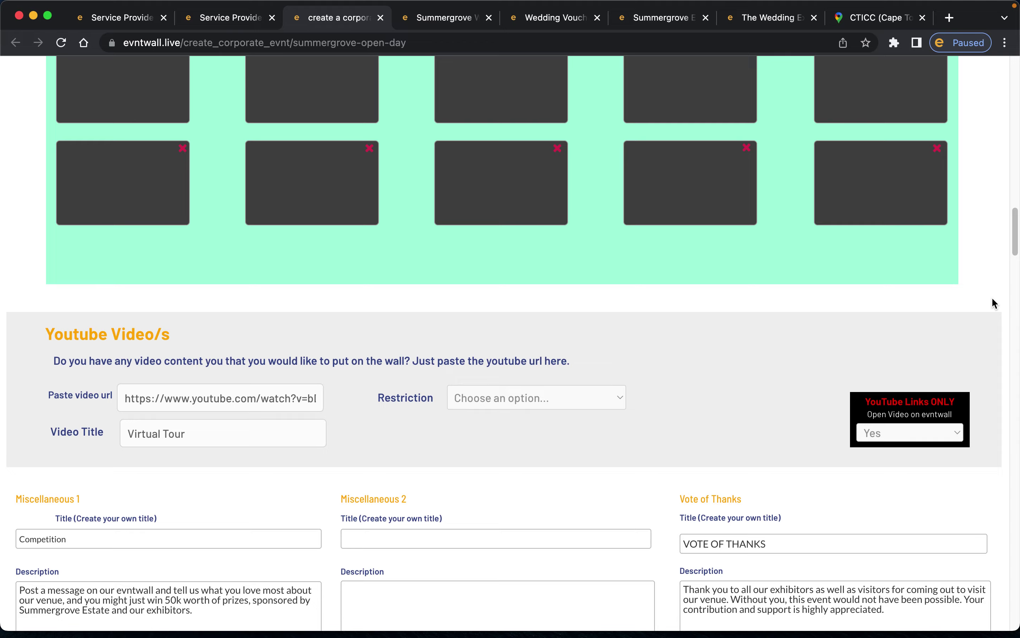
scroll(991, 296, "up", 3)
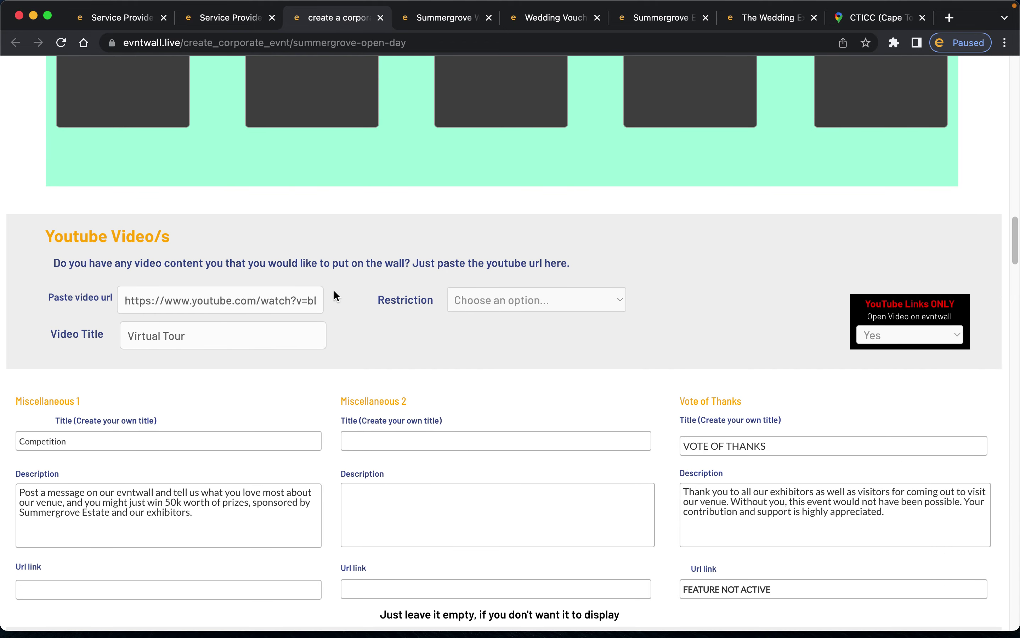
scroll(333, 289, "down", 2)
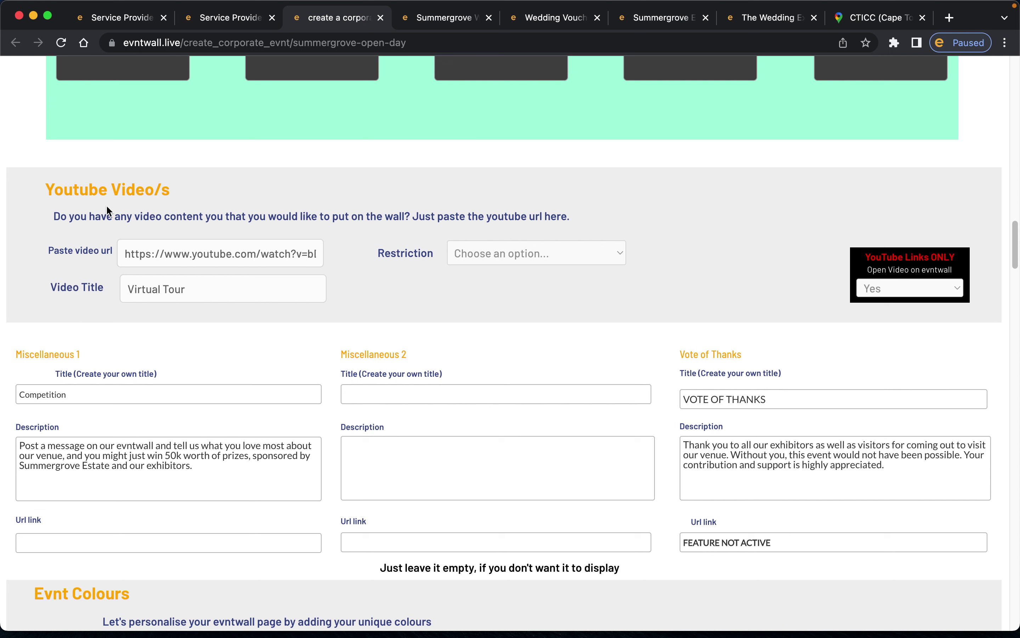
left_click(133, 253)
scroll(368, 284, "down", 2)
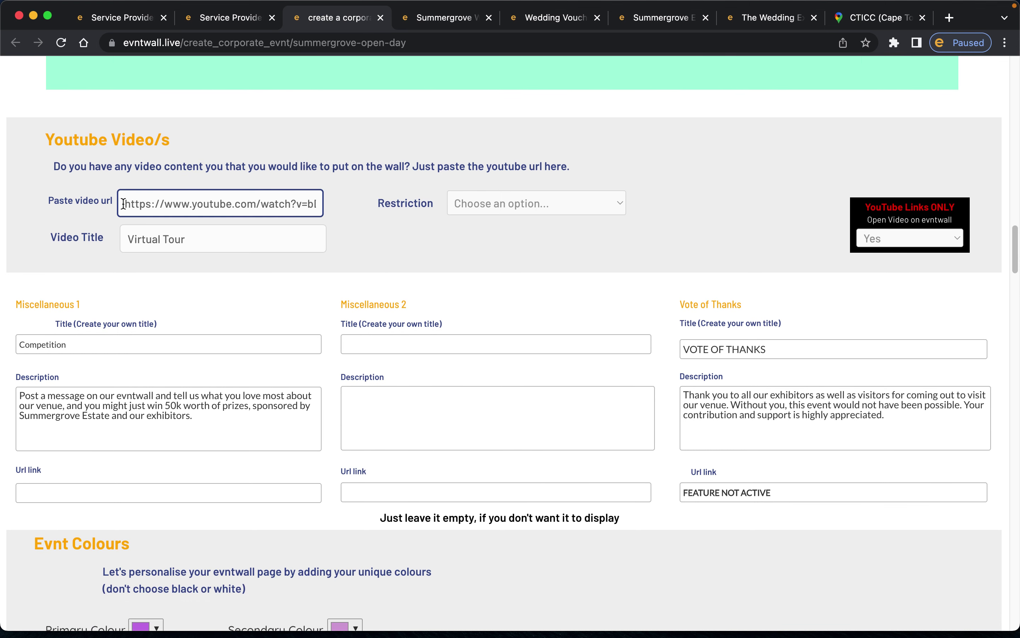
- Inspect the Virtual Tour video's pasted YouTube URL and show its Restriction options
left_click_drag(123, 204, 365, 210)
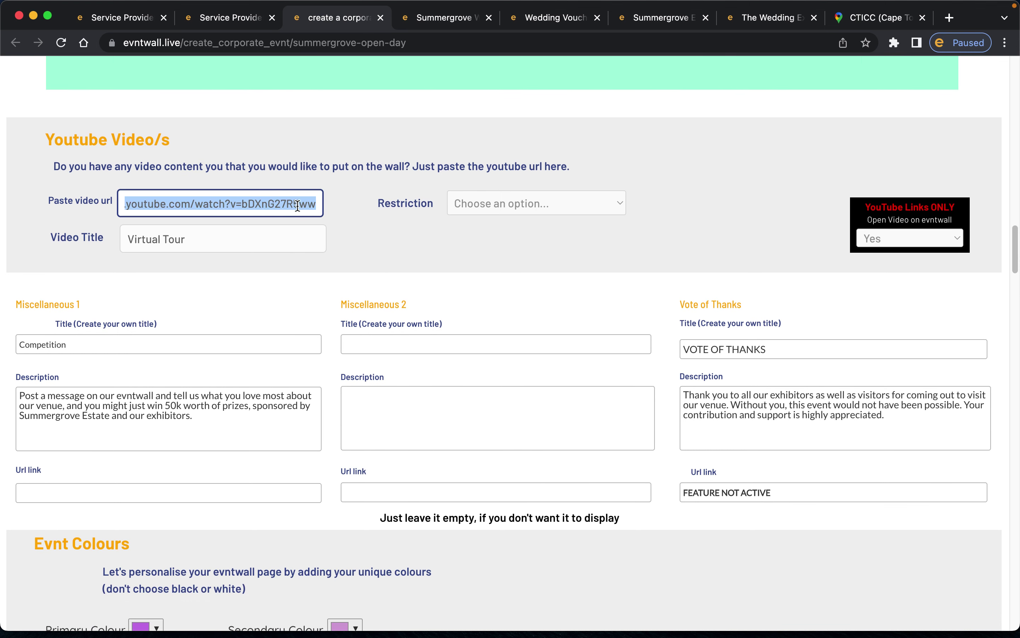
left_click(272, 203)
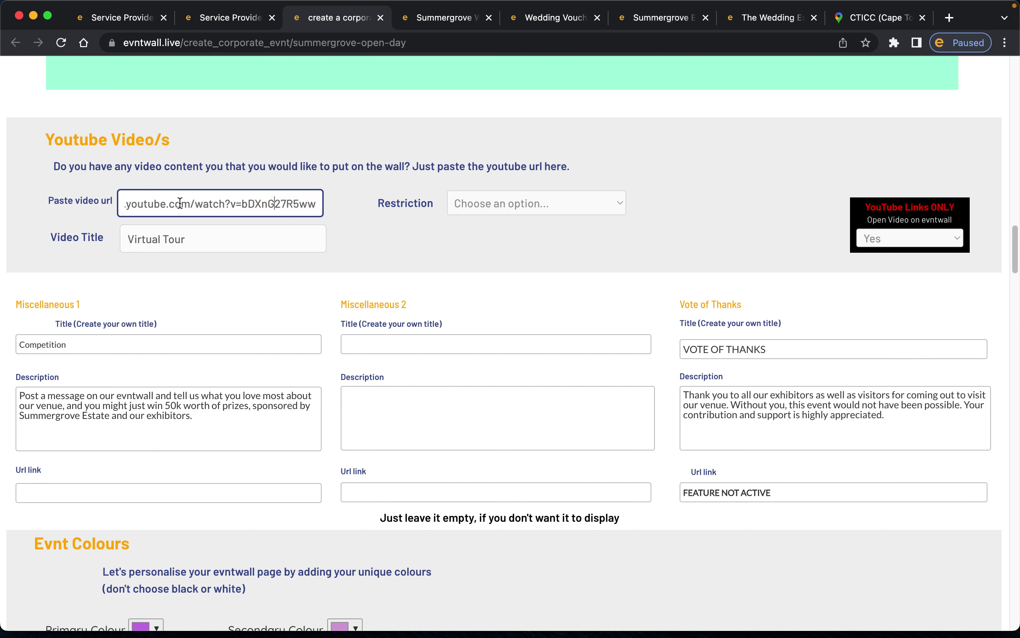
key("super+Left")
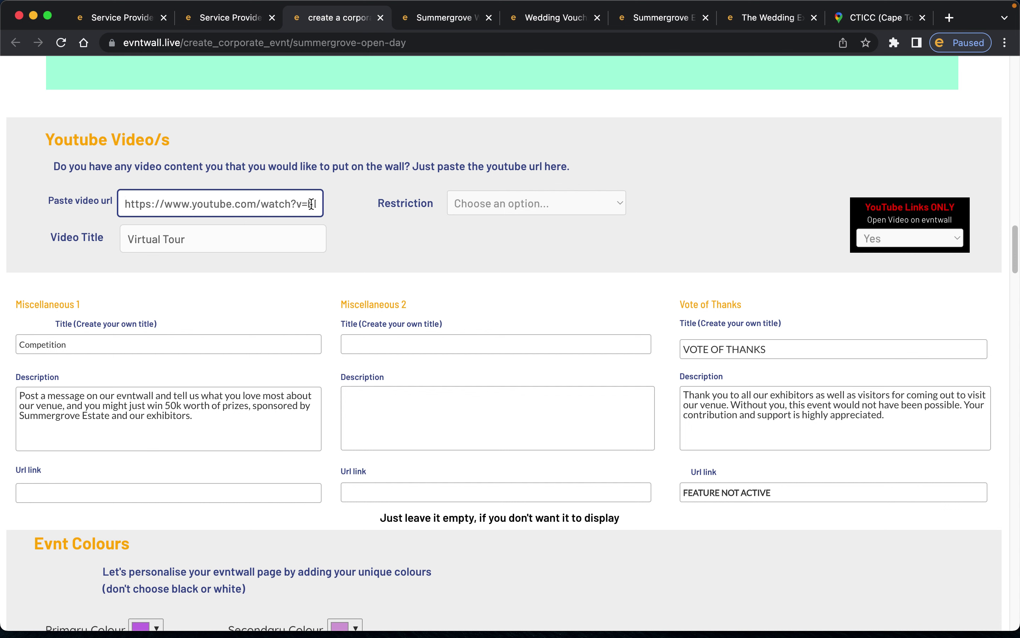
key("Right")
key("Right")
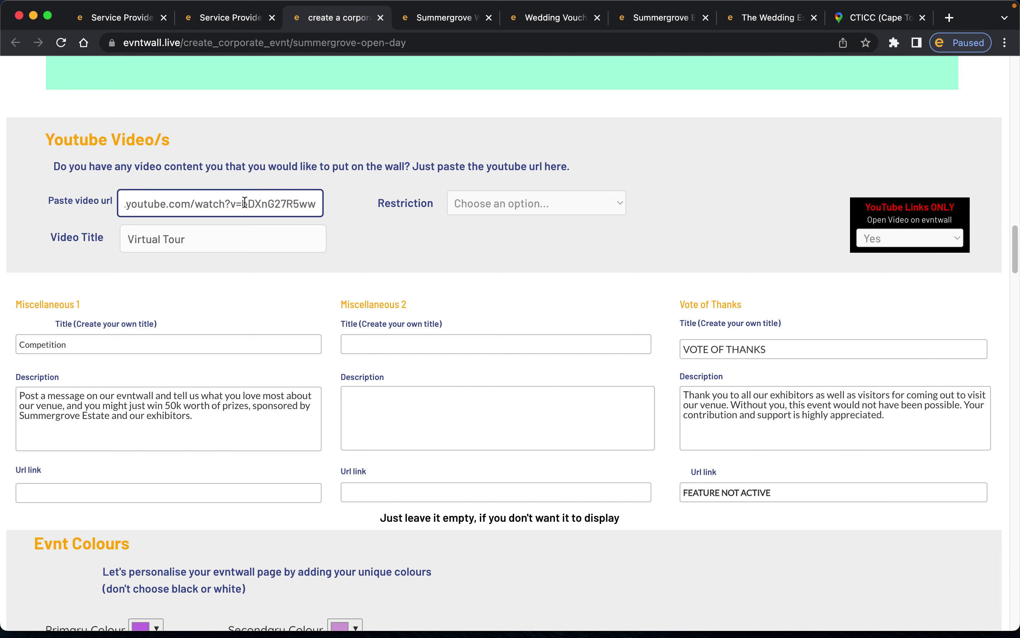
left_click_drag(244, 203, 399, 203)
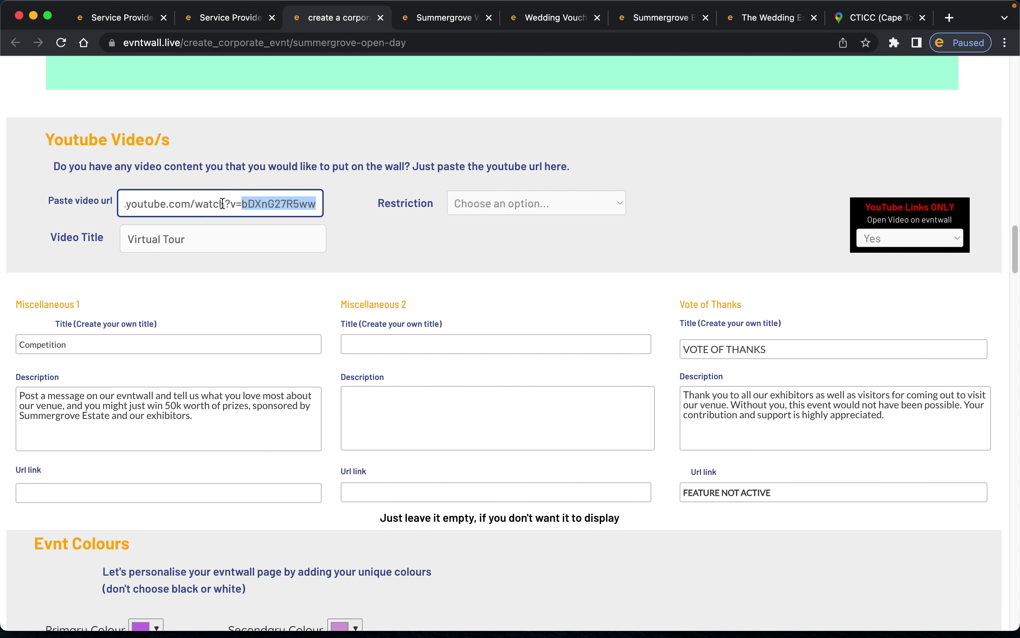
left_click(247, 202)
key("Up")
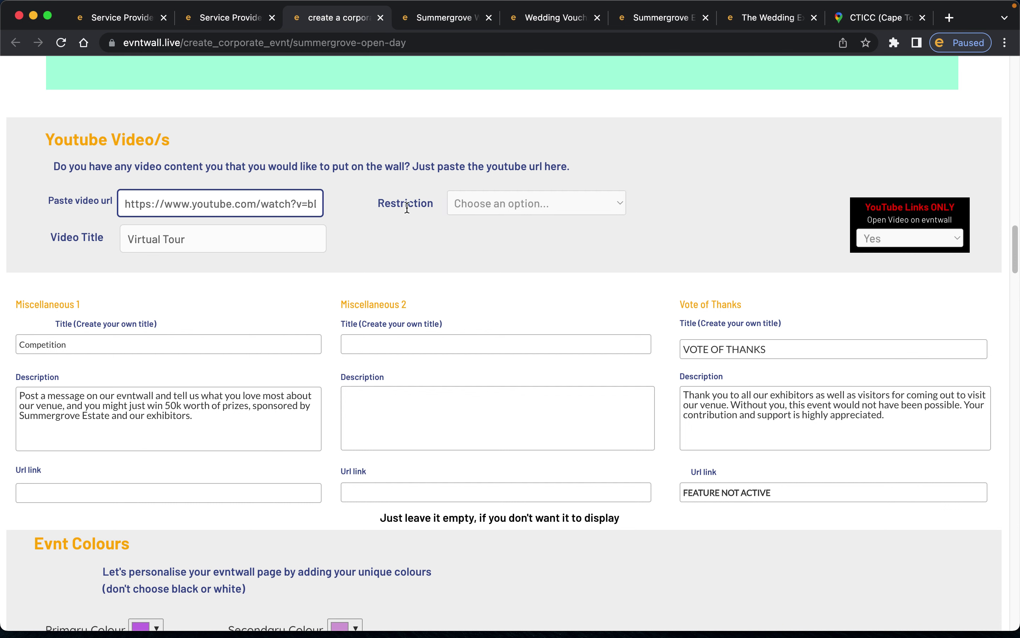
left_click(546, 209)
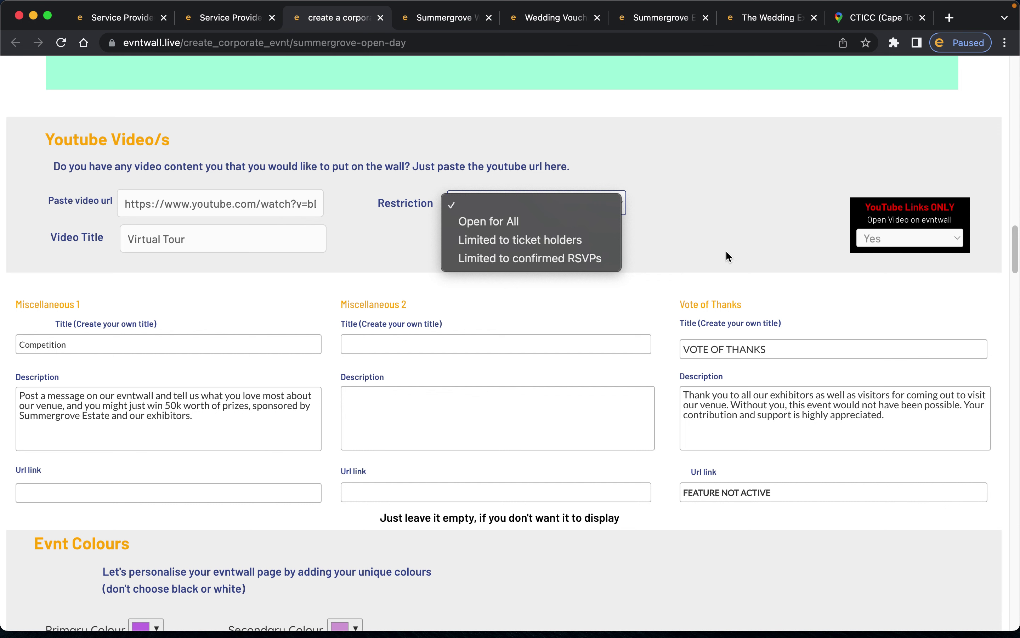
left_click(838, 244)
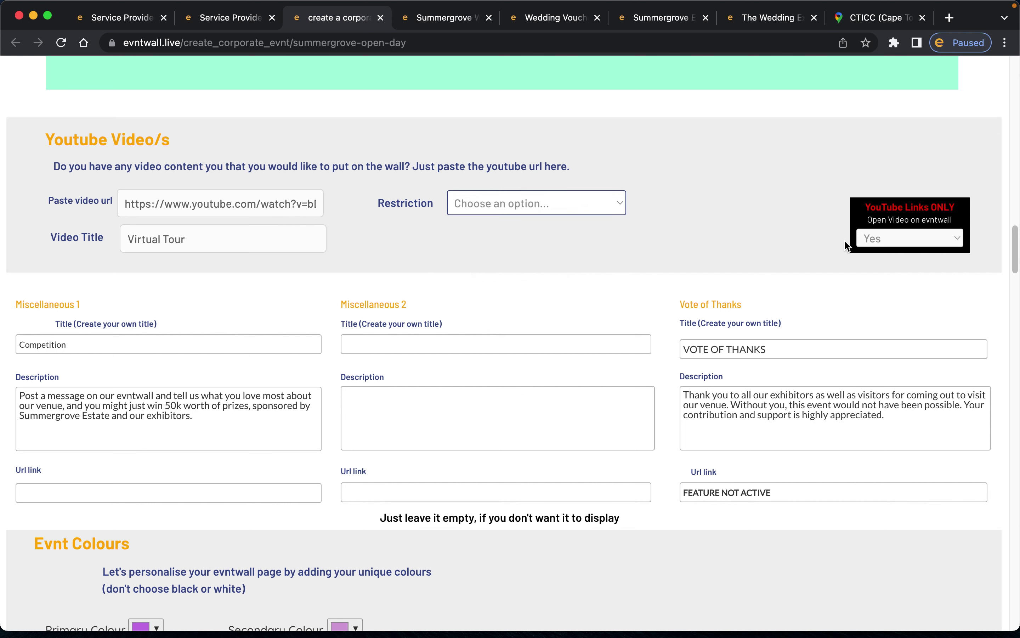
left_click(875, 236)
left_click(913, 246)
left_click(908, 241)
left_click(901, 246)
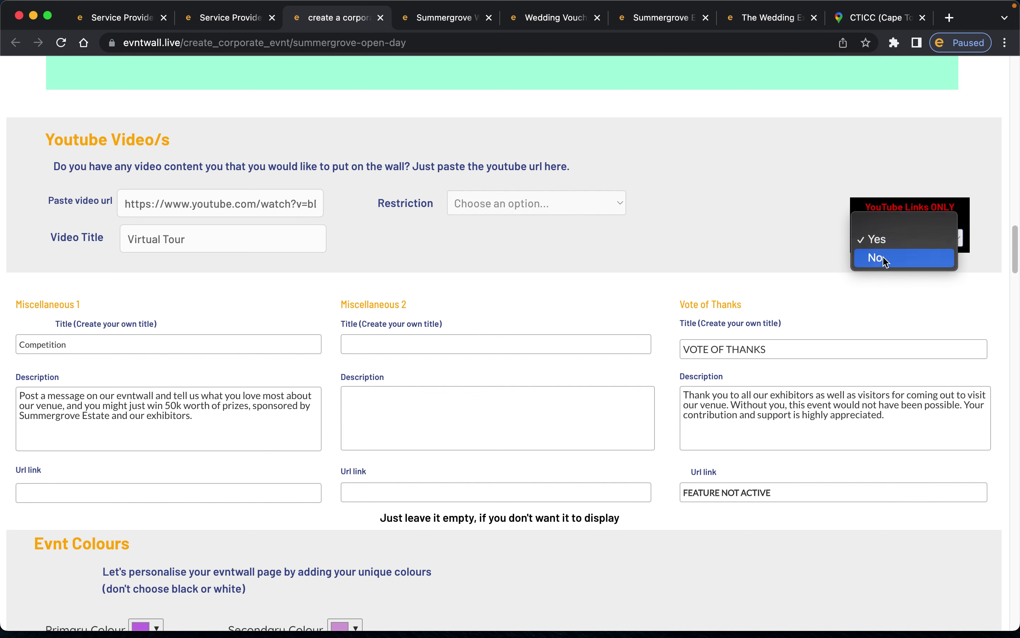
left_click(787, 238)
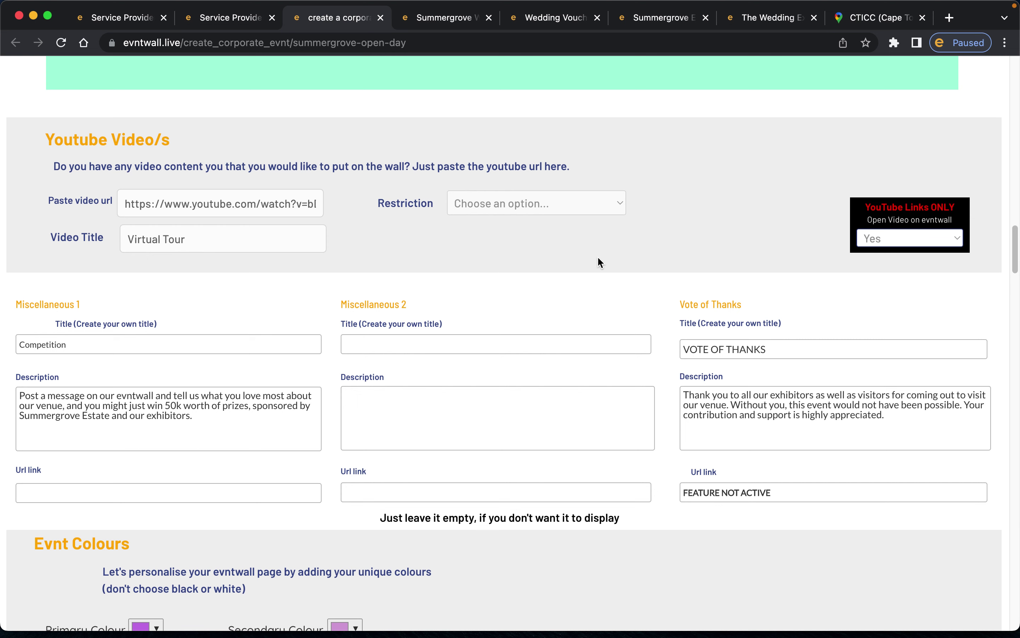
scroll(600, 260, "down", 5)
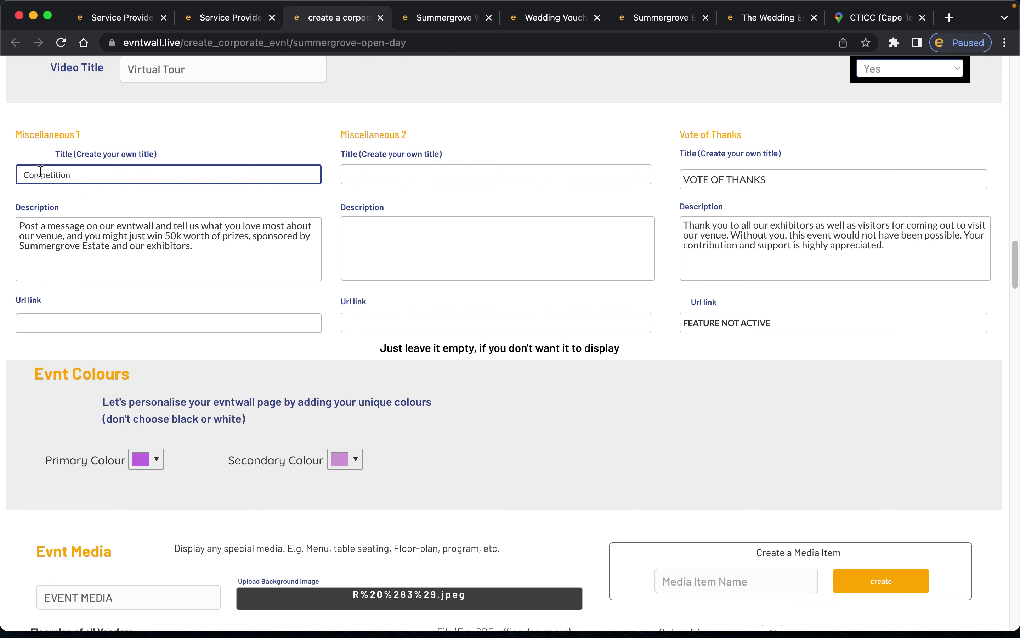
- Compare the Competition title with the Competition block on the live Summergrove wall
left_click(105, 177)
left_click_drag(25, 175, 150, 174)
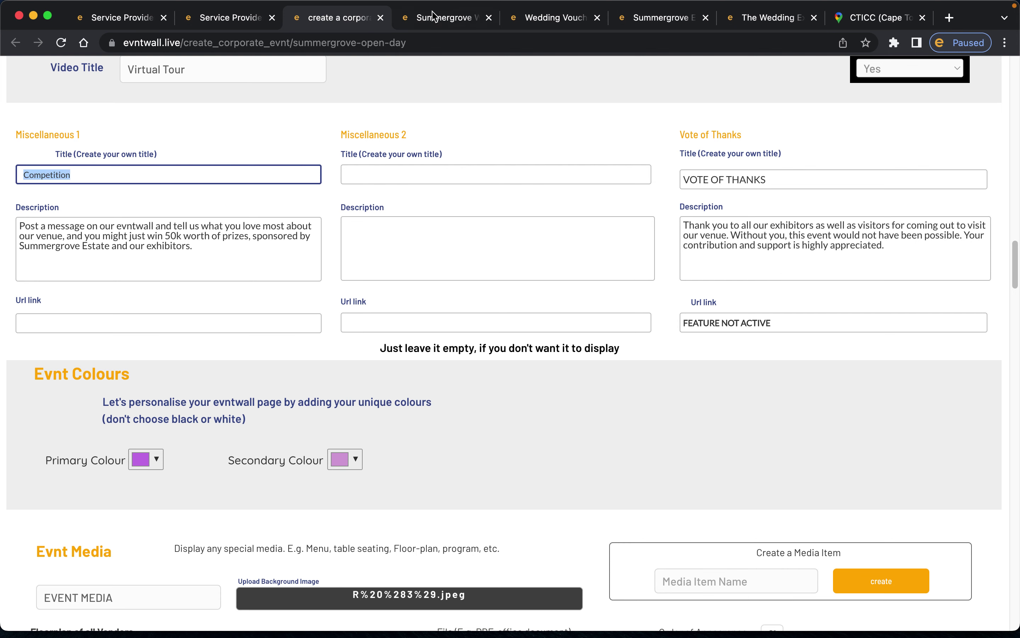
left_click(434, 26)
left_click(646, 97)
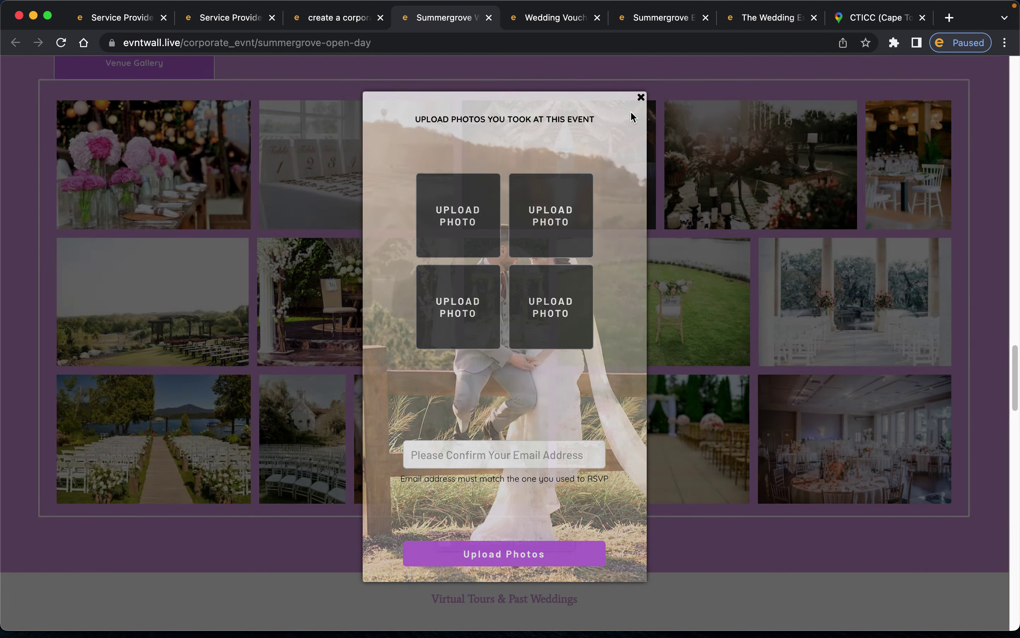
scroll(559, 207, "up", 10)
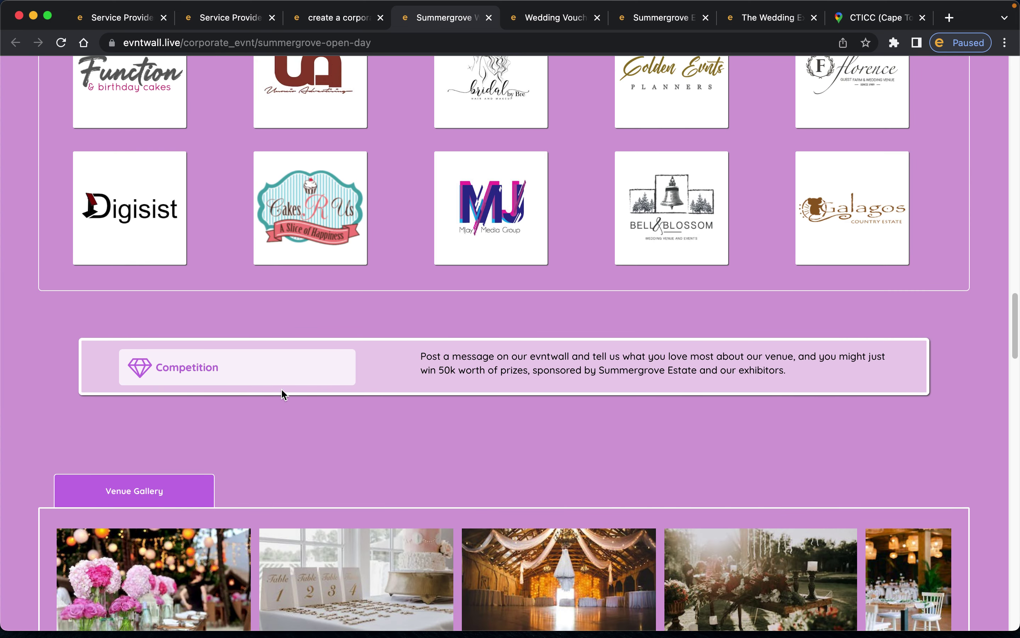
left_click_drag(421, 357, 843, 377)
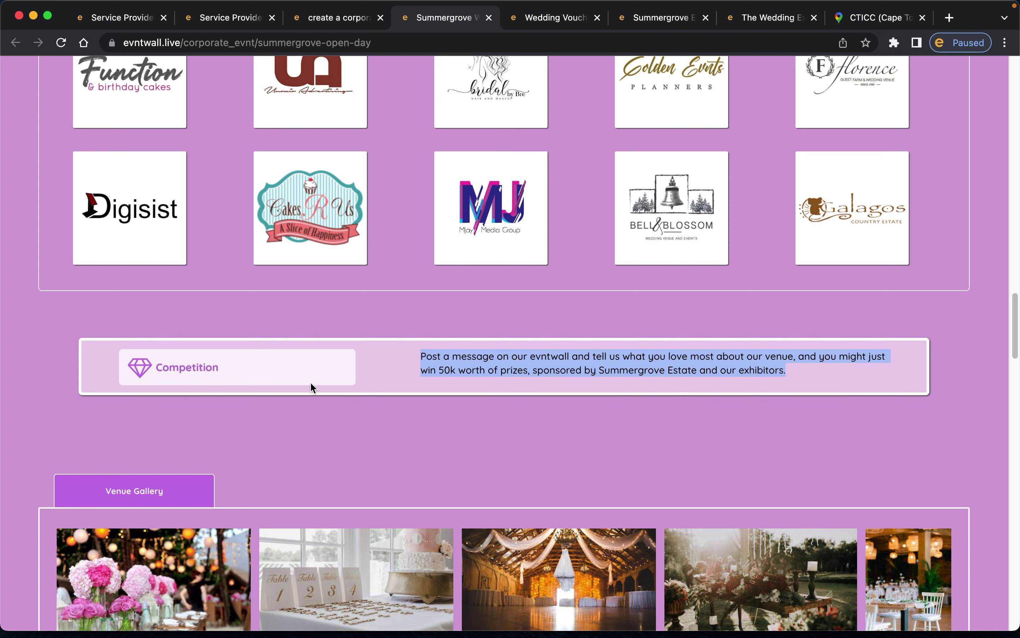
left_click(331, 21)
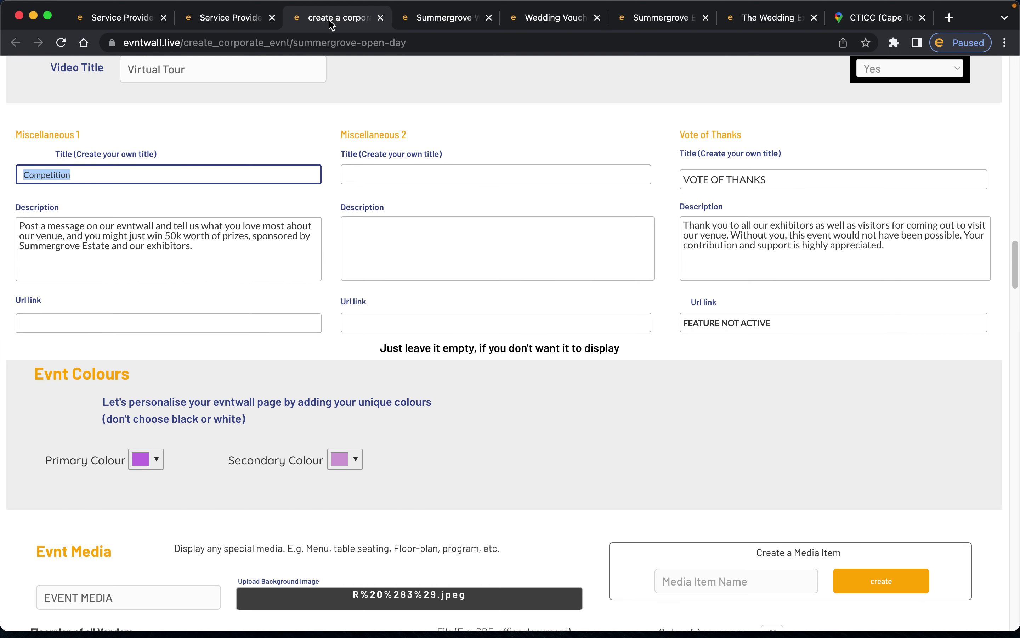
triple_click(60, 226)
left_click(110, 323)
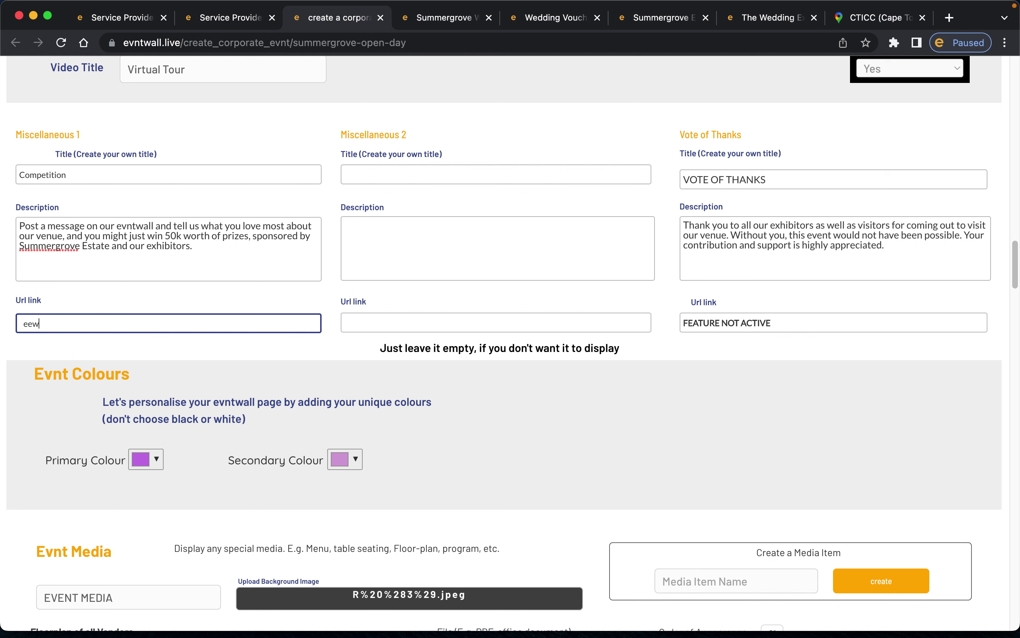
type("www.evntwall.com")
scroll(357, 476, "down", 20)
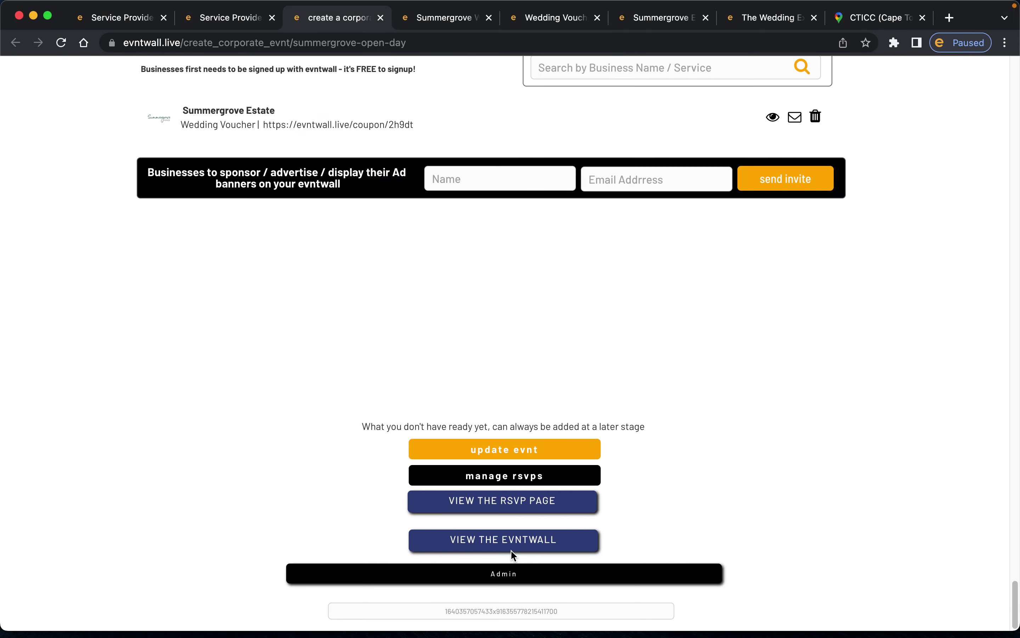
left_click(504, 448)
left_click(423, 28)
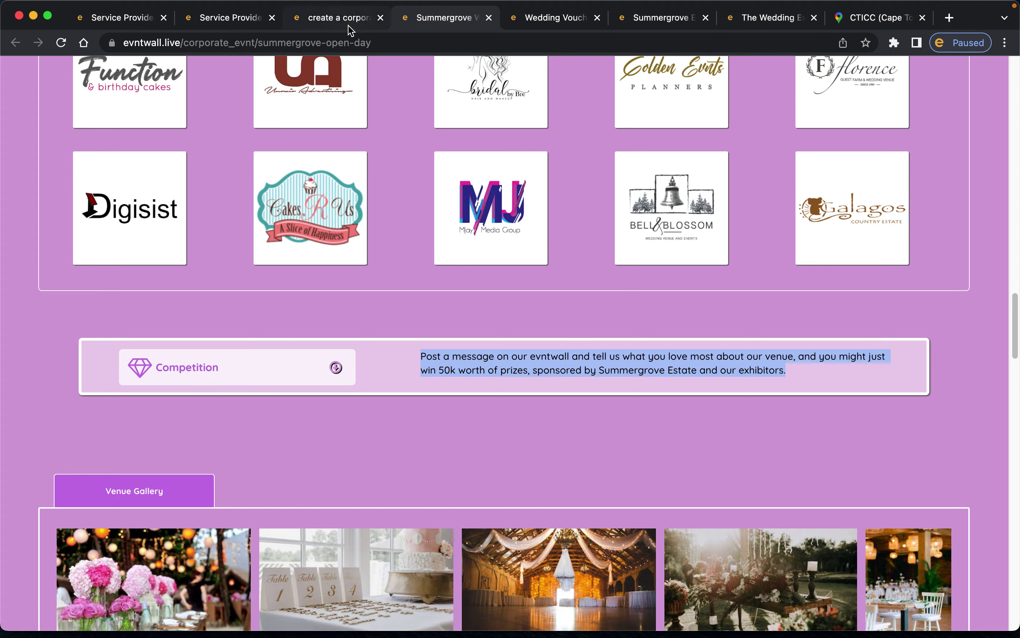
left_click(340, 18)
scroll(341, 249, "up", 10)
scroll(342, 253, "up", 15)
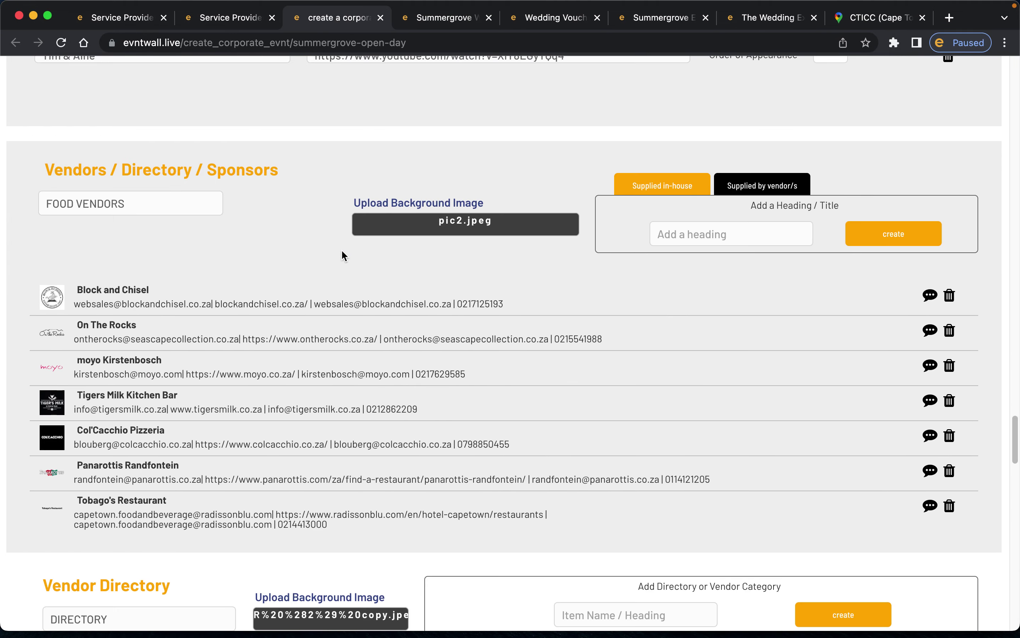
scroll(342, 249, "up", 15)
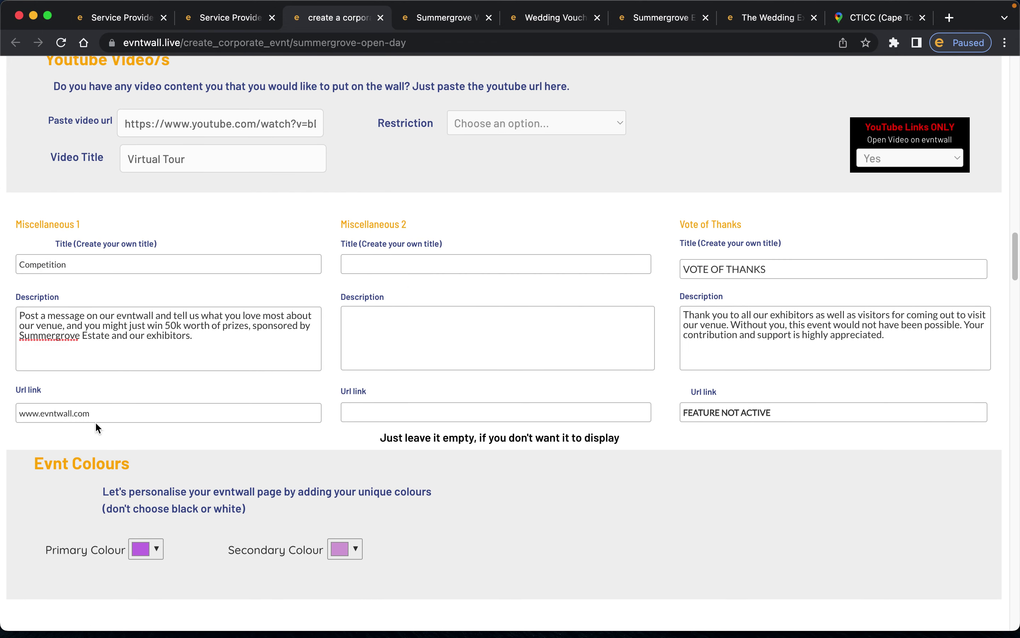
triple_click(106, 416)
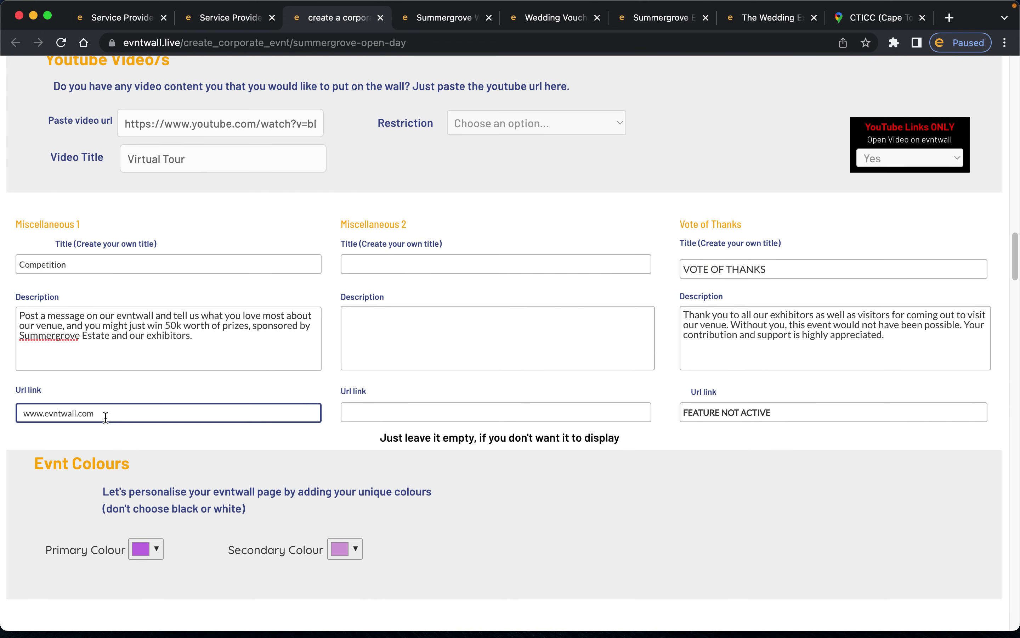
key("BackSpace")
- Visit the Miscellaneous 2 title, then select the whole VOTE OF THANKS title
left_click(386, 261)
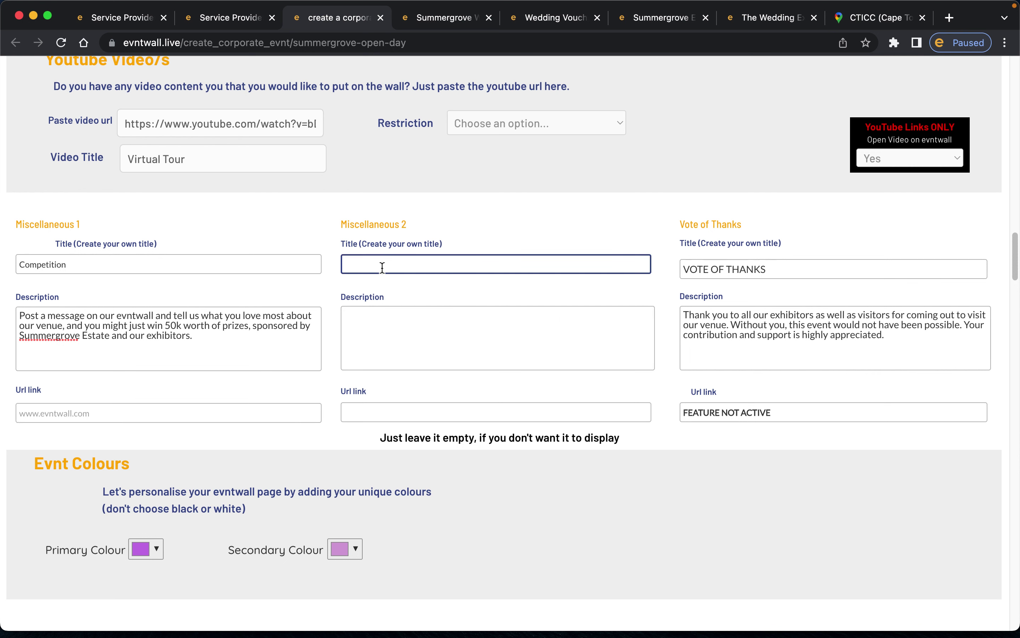
left_click(436, 300)
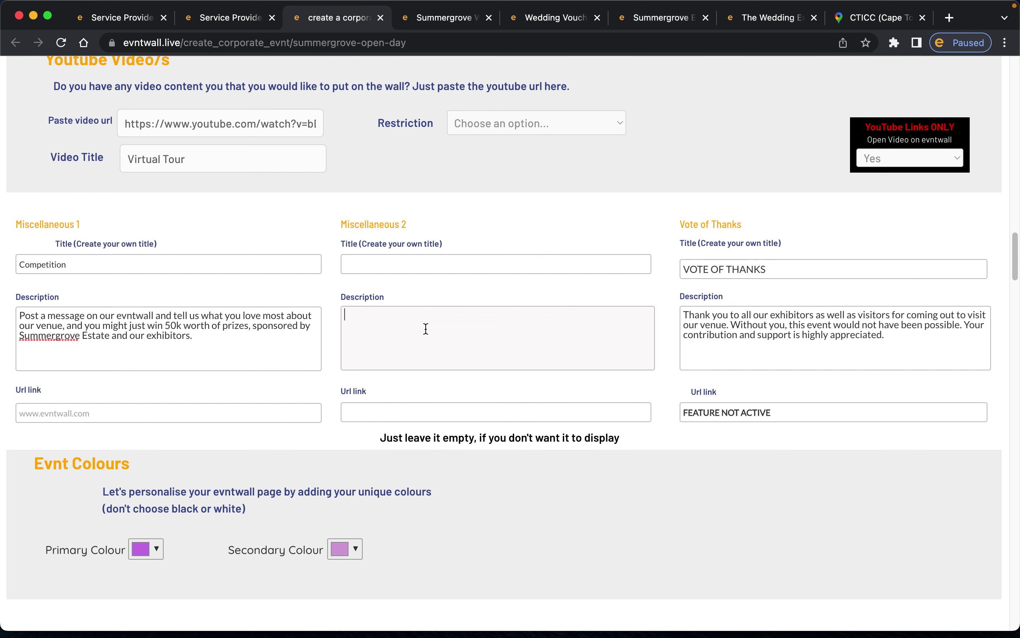
scroll(516, 316, "down", 3)
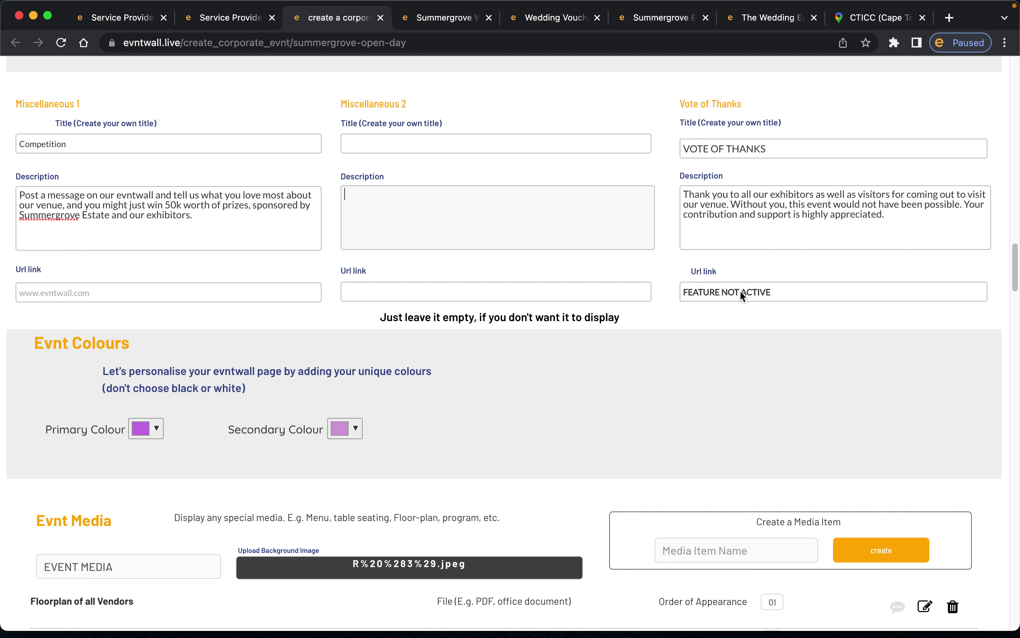
left_click(703, 146)
key("super+a")
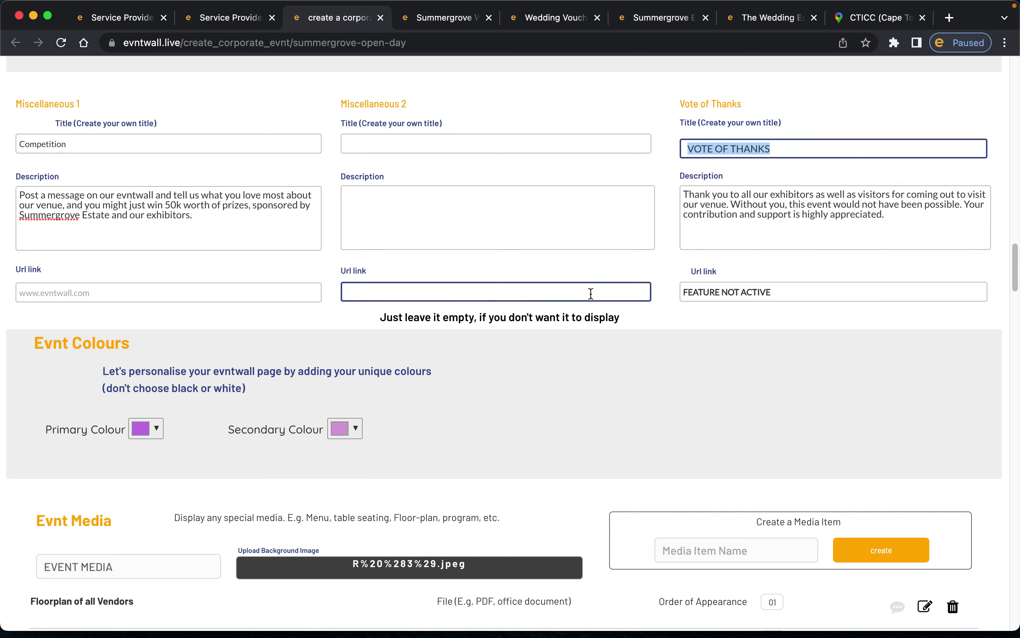
scroll(590, 292, "down", 6)
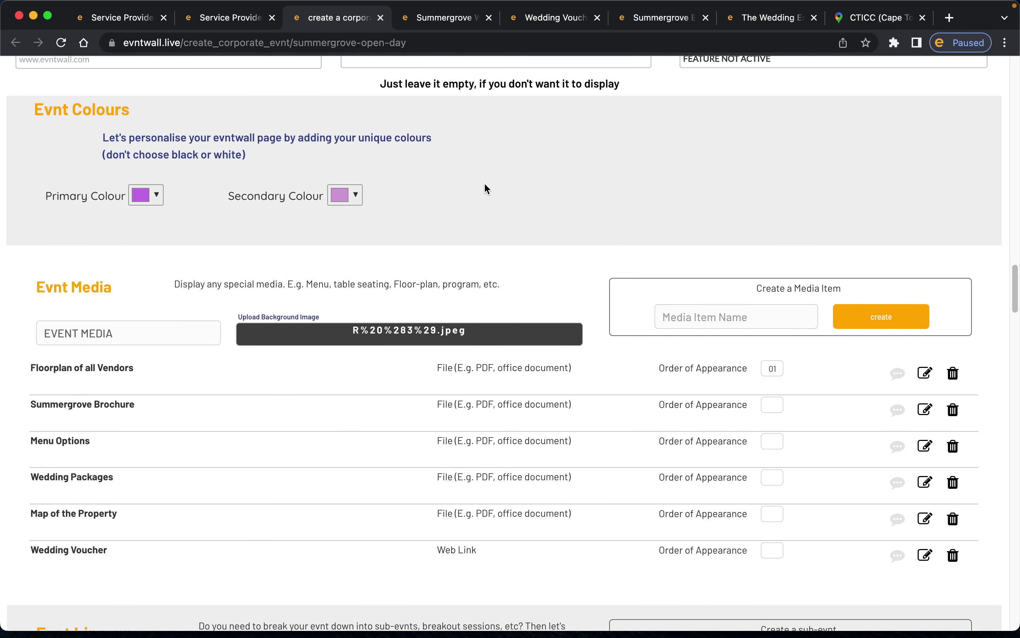
left_click(156, 199)
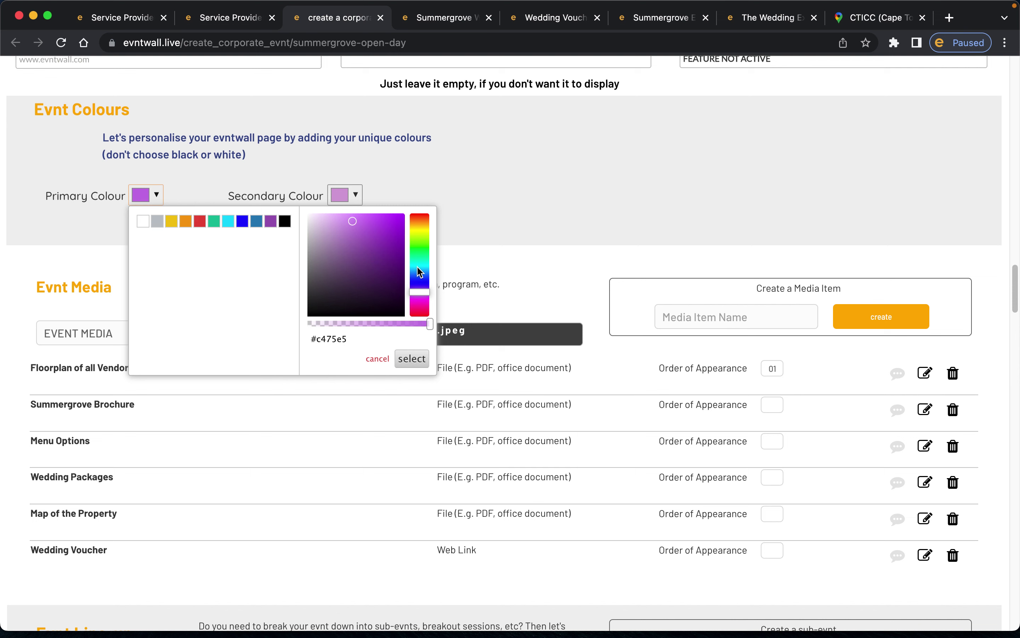
left_click(426, 189)
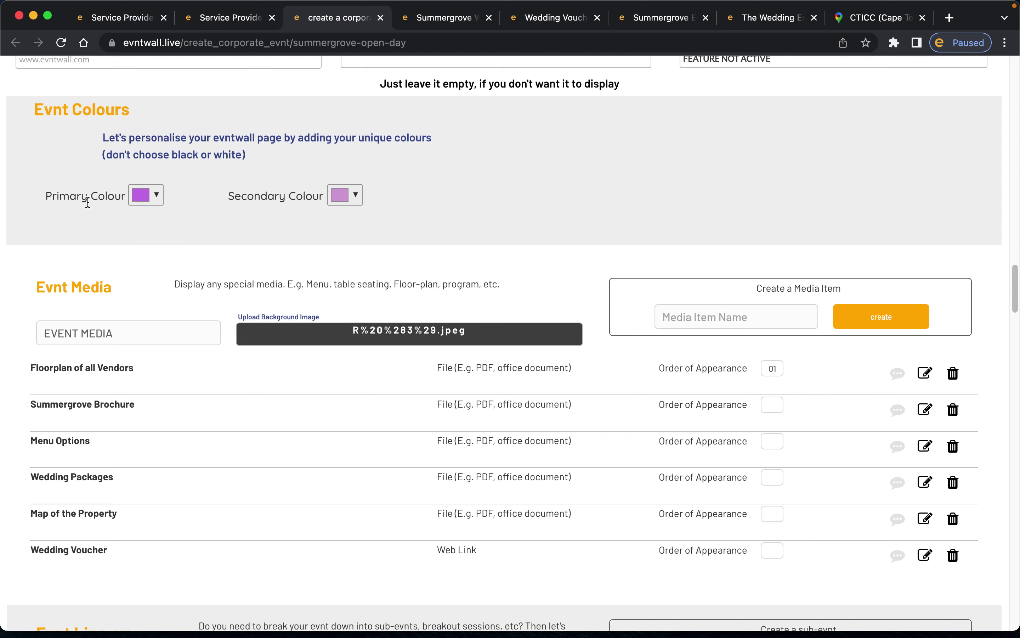
scroll(234, 269, "down", 5)
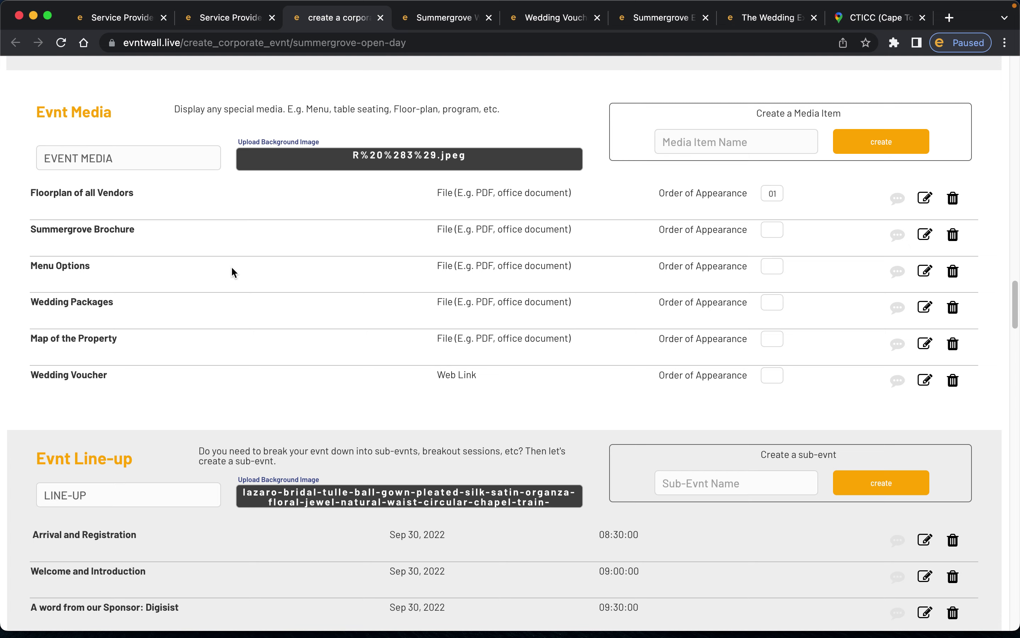
scroll(232, 268, "up", 1)
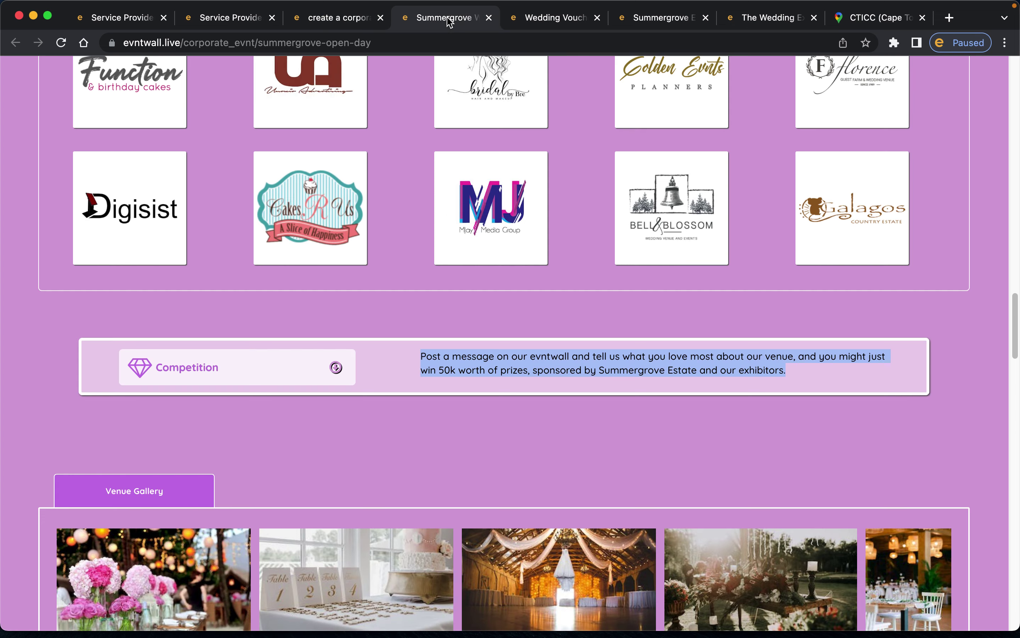
left_click(450, 18)
scroll(450, 230, "up", 20)
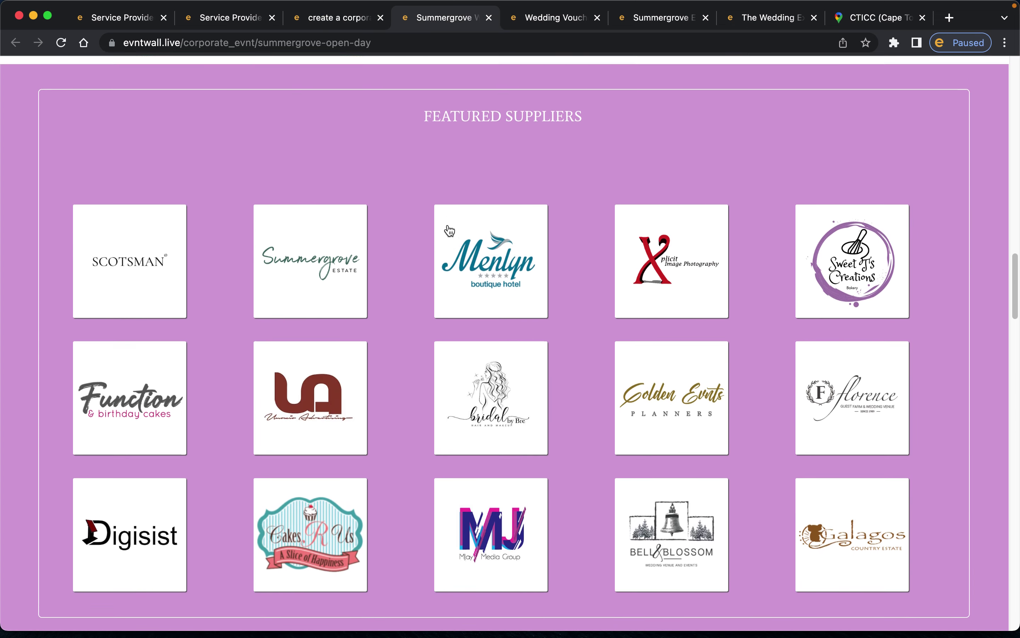
scroll(449, 230, "down", 15)
scroll(449, 230, "up", 10)
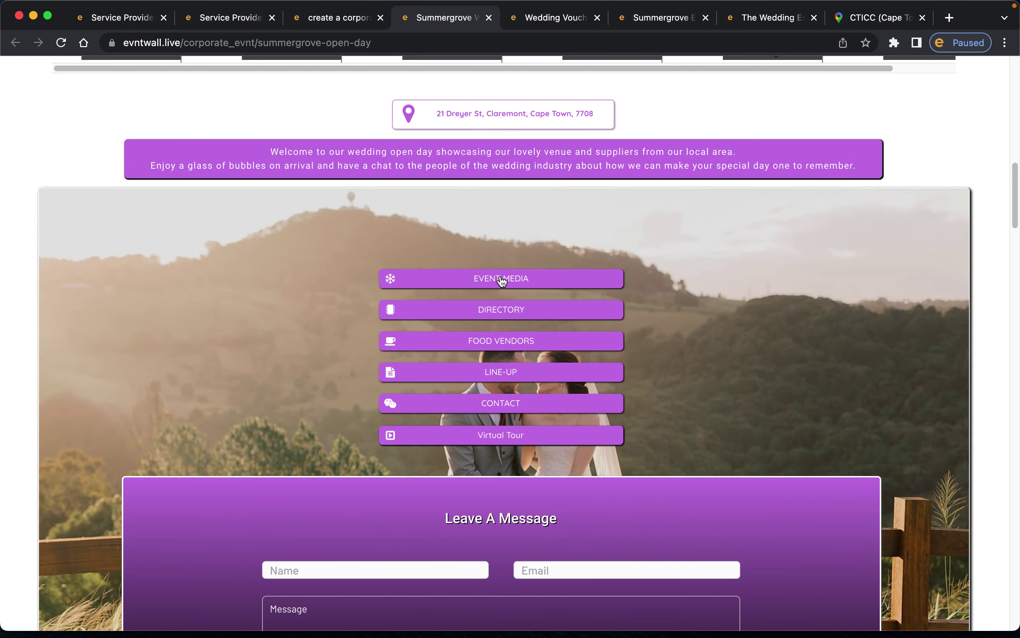
left_click(499, 279)
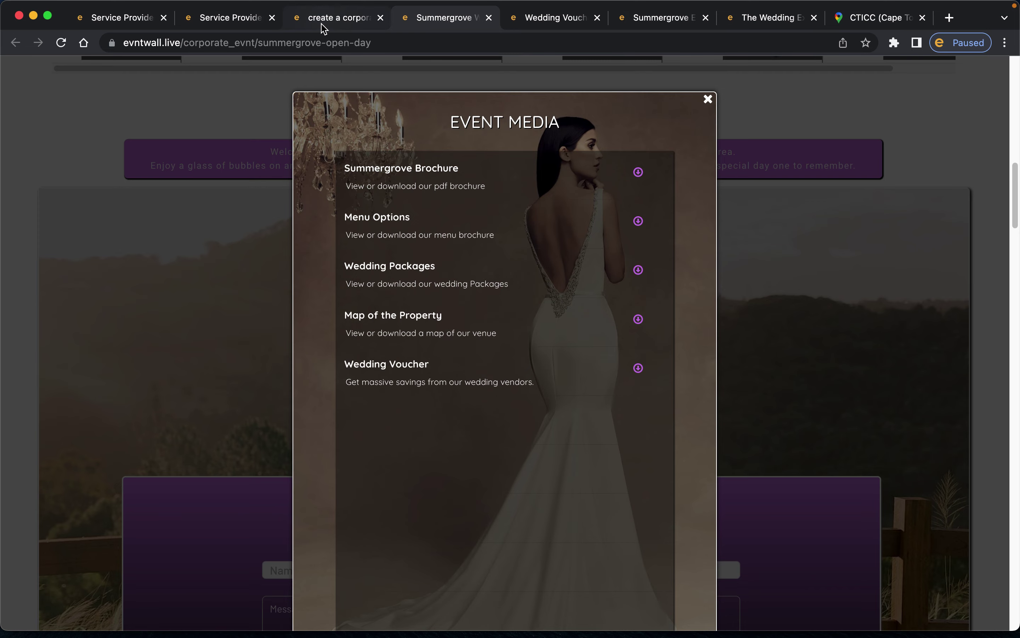
left_click(331, 16)
left_click_drag(38, 188, 129, 189)
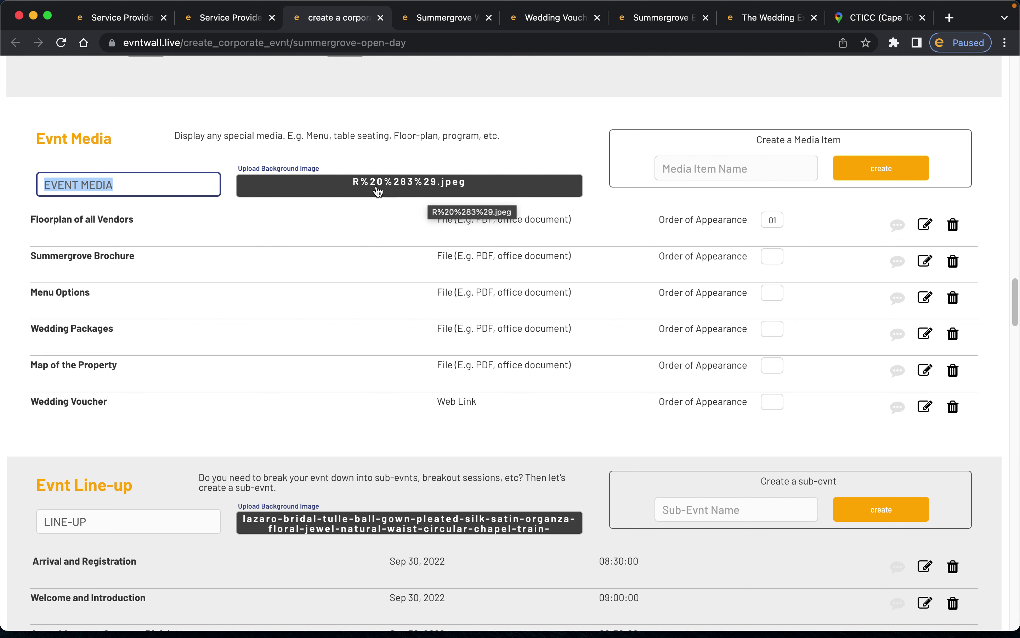
left_click(451, 23)
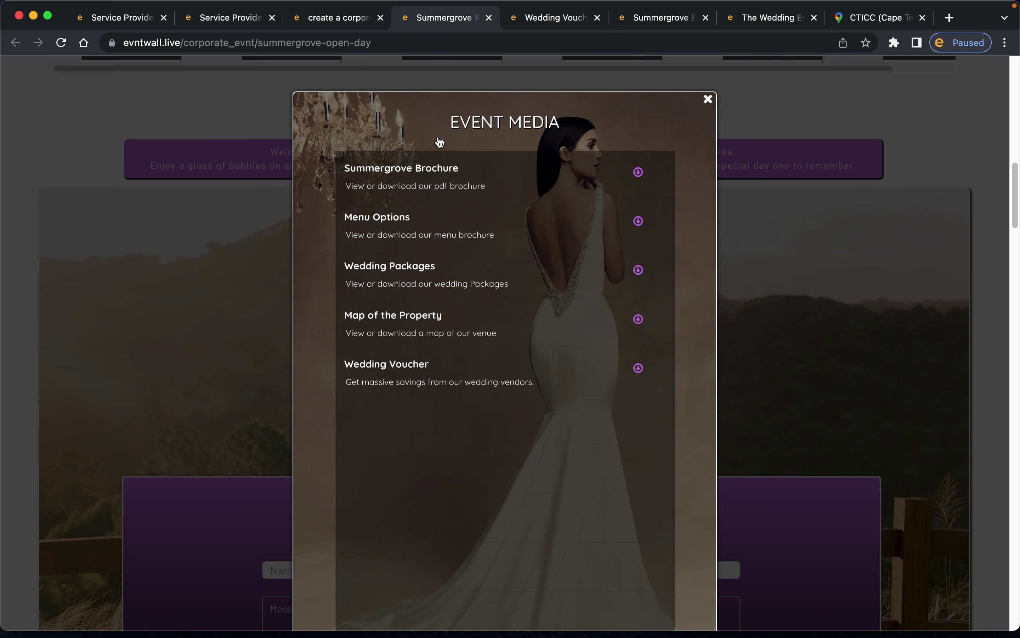
left_click(345, 22)
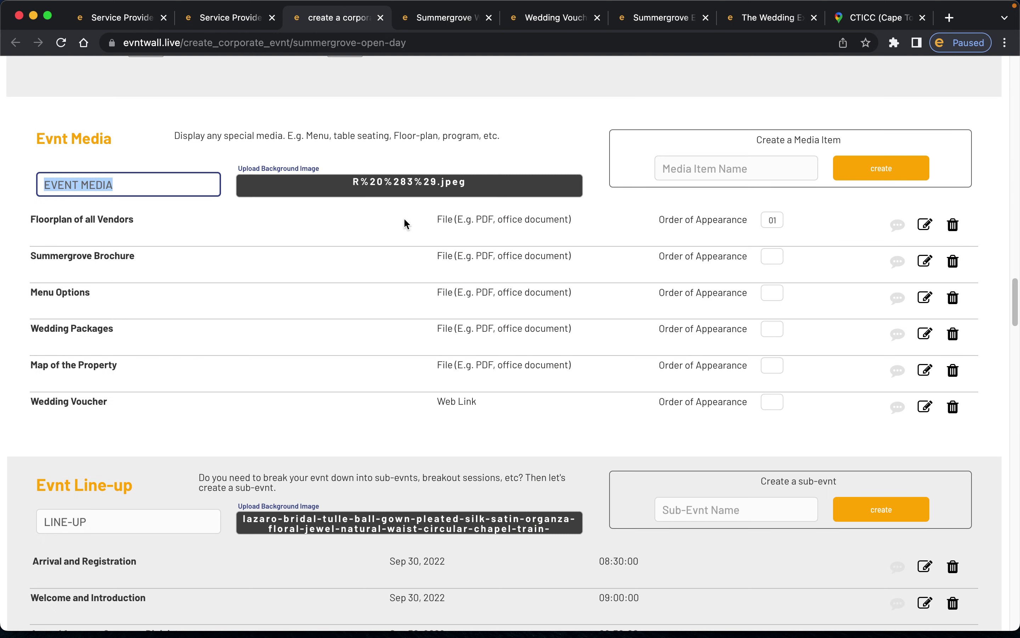
left_click(419, 191)
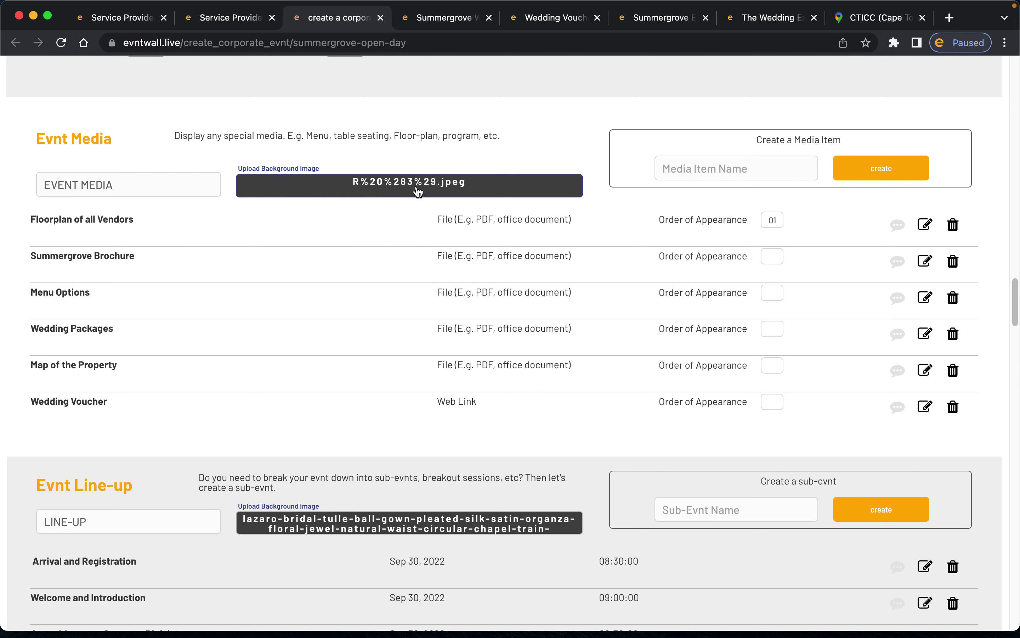
left_click(419, 191)
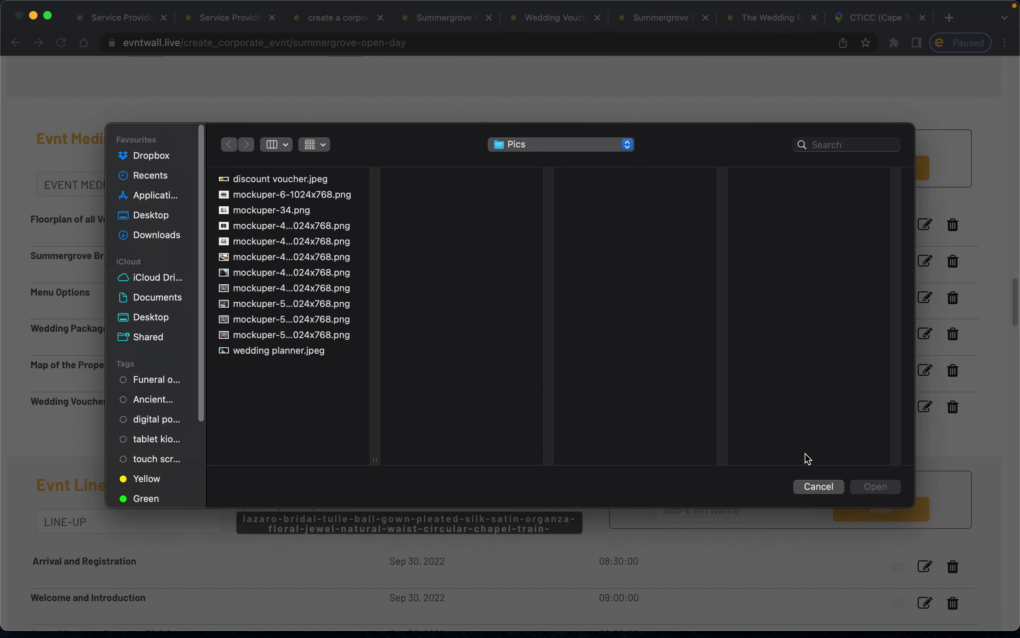
left_click(818, 486)
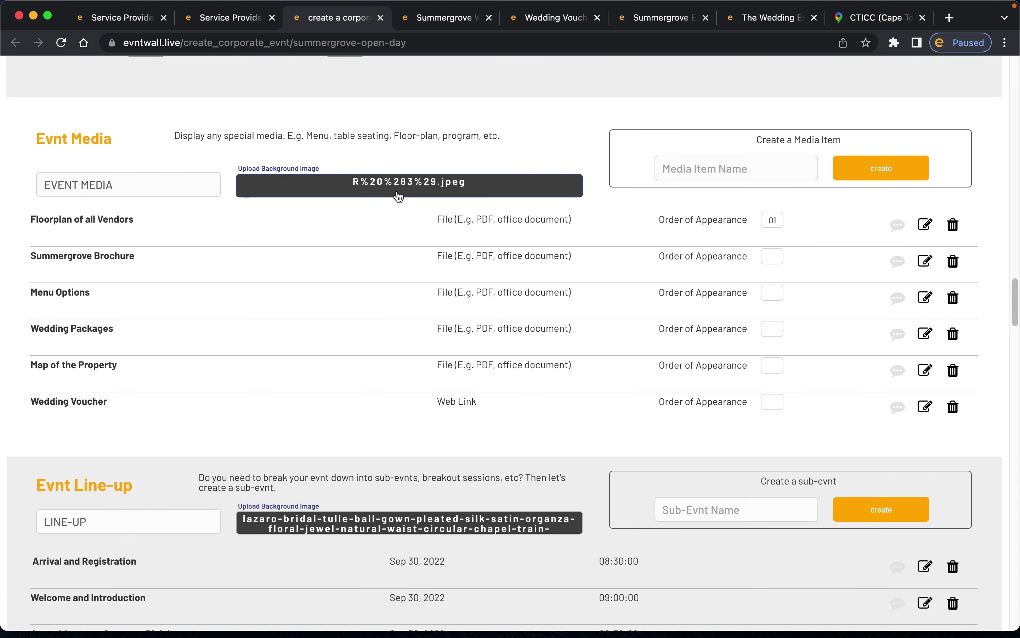
left_click(729, 169)
left_click(195, 235)
- Create a media item named Floor plan and open its edit dialog
left_click(700, 167)
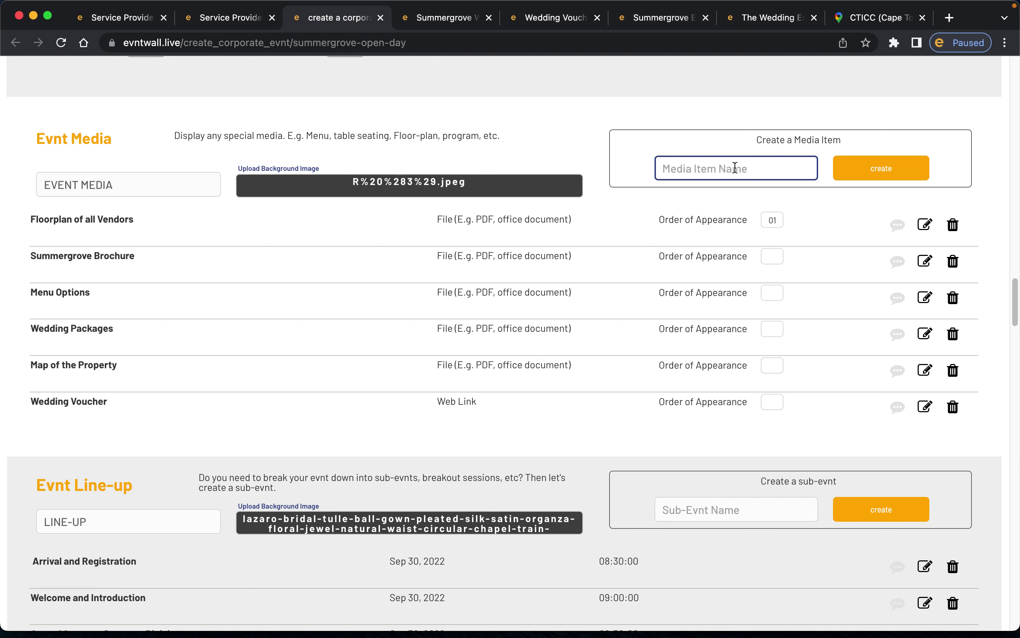
type("Floor plan")
left_click(855, 176)
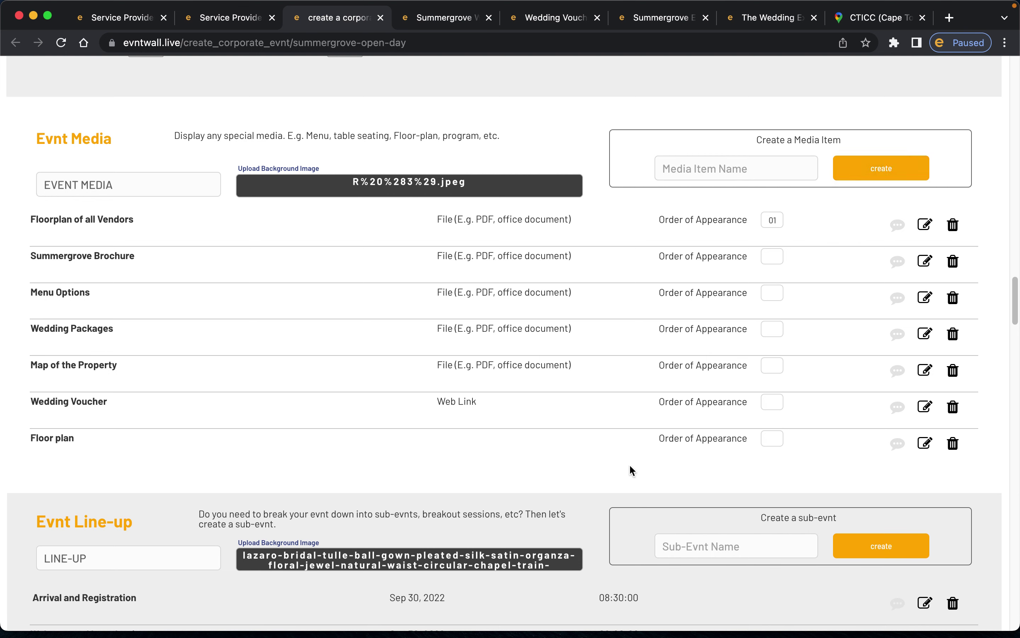
left_click(925, 443)
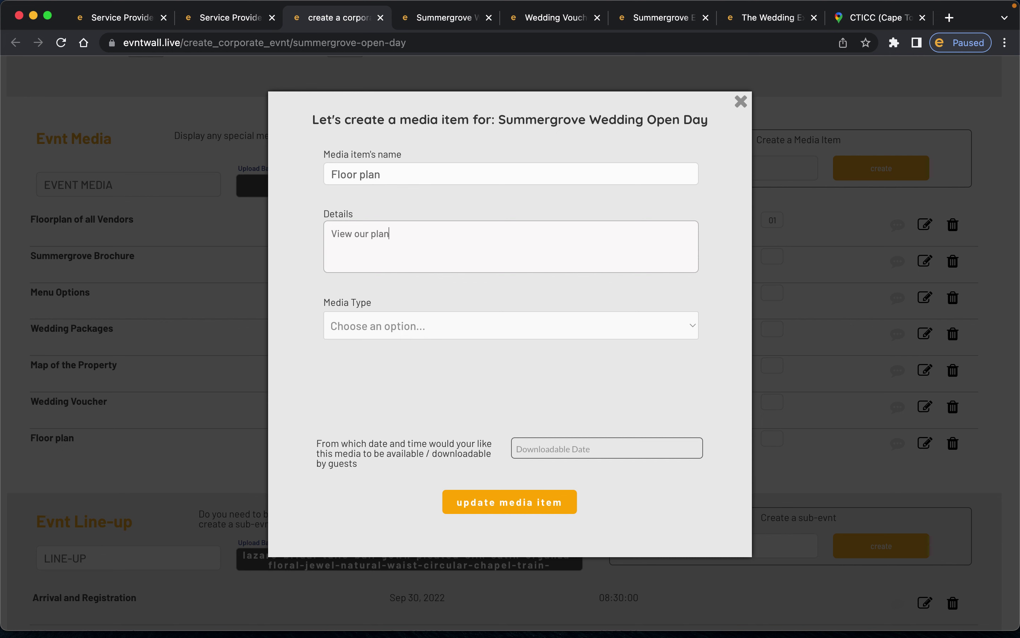
- Try the Image, File and Web Link media types, entering and clearing a test web address
left_click(417, 325)
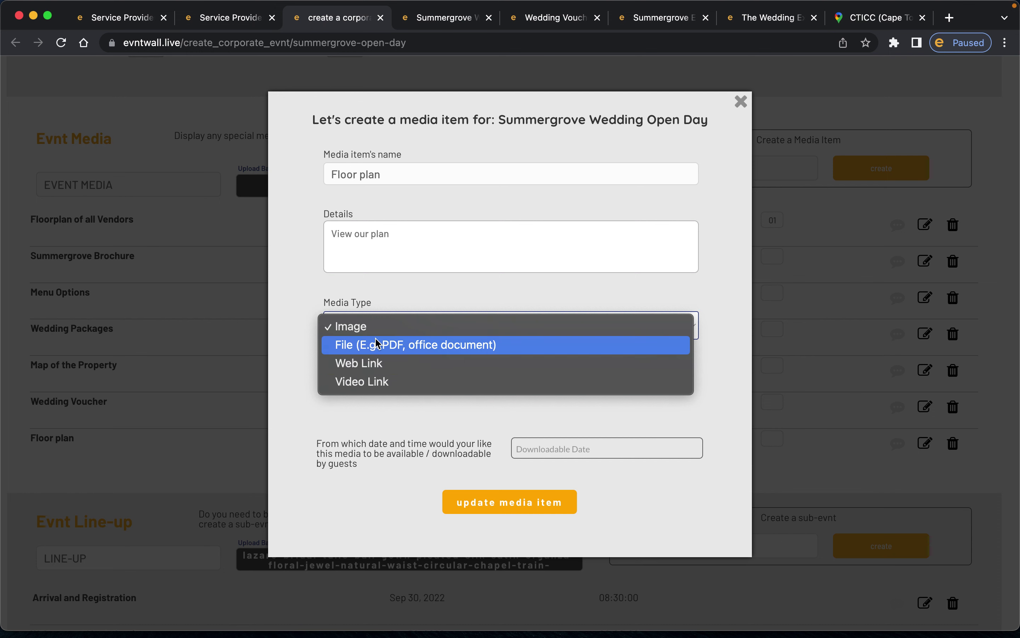
left_click(388, 332)
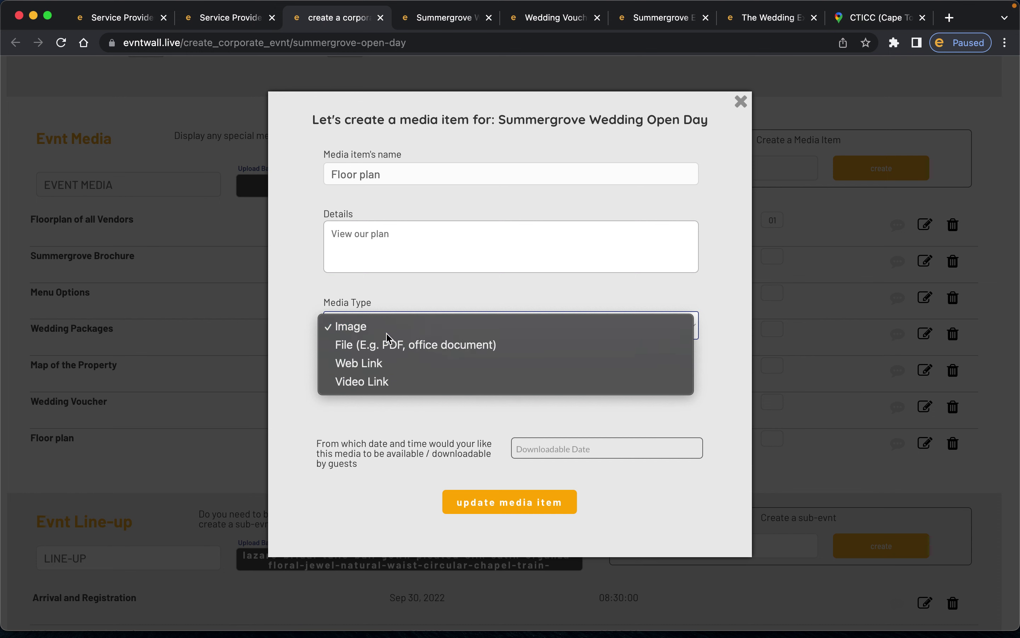
left_click(410, 403)
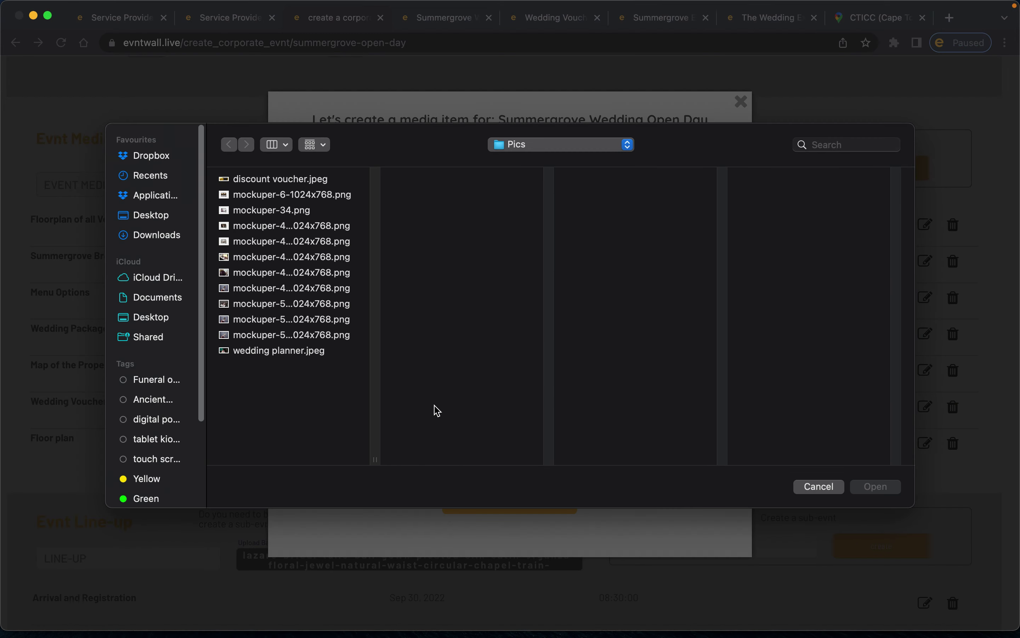
left_click(838, 486)
left_click(495, 336)
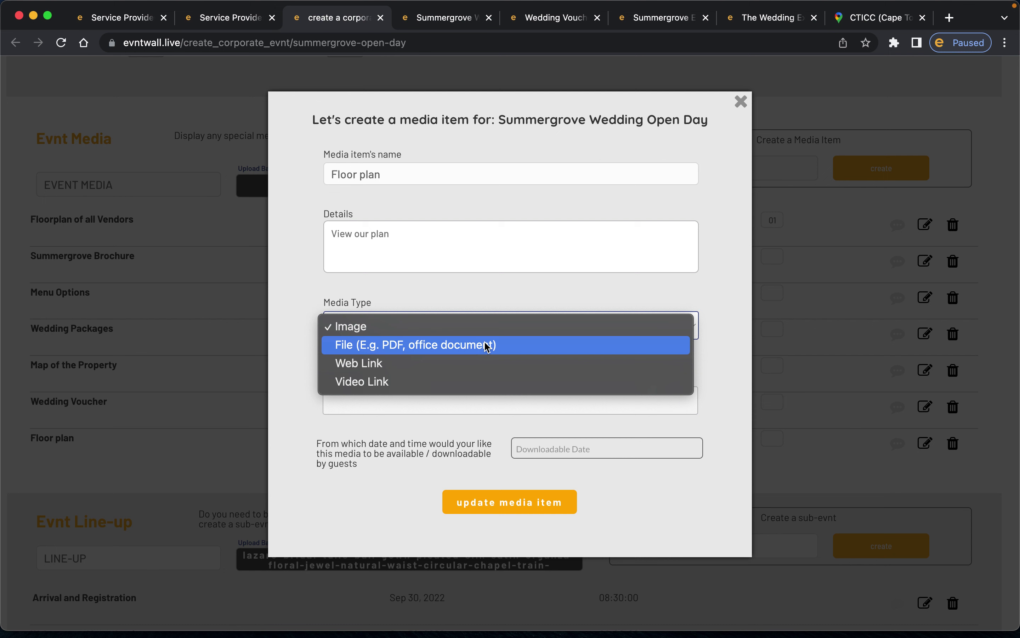
left_click(490, 345)
left_click(412, 333)
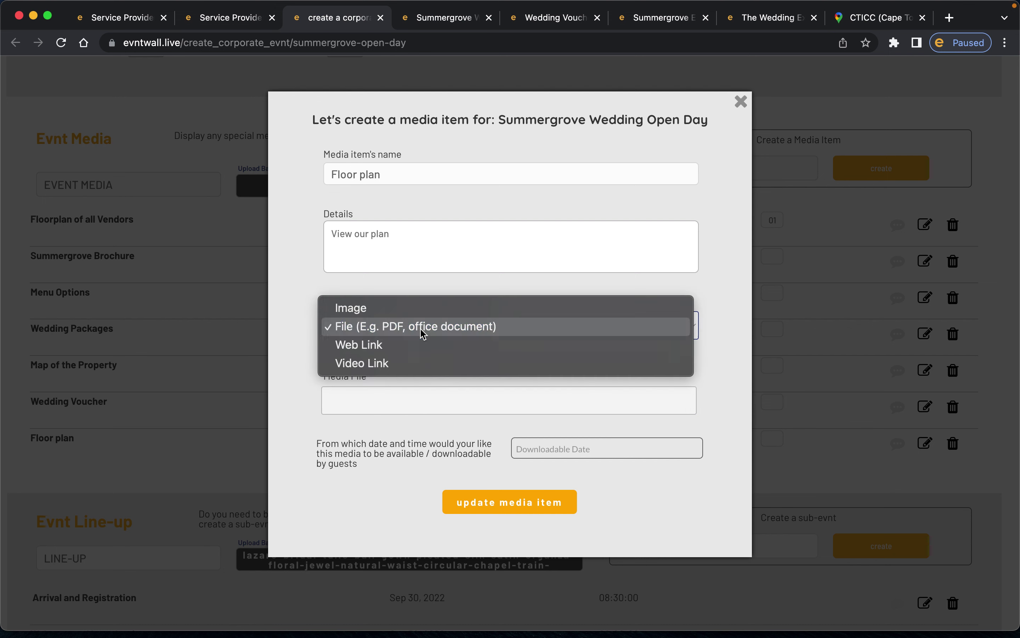
left_click(412, 346)
left_click(415, 390)
type("www.sdf")
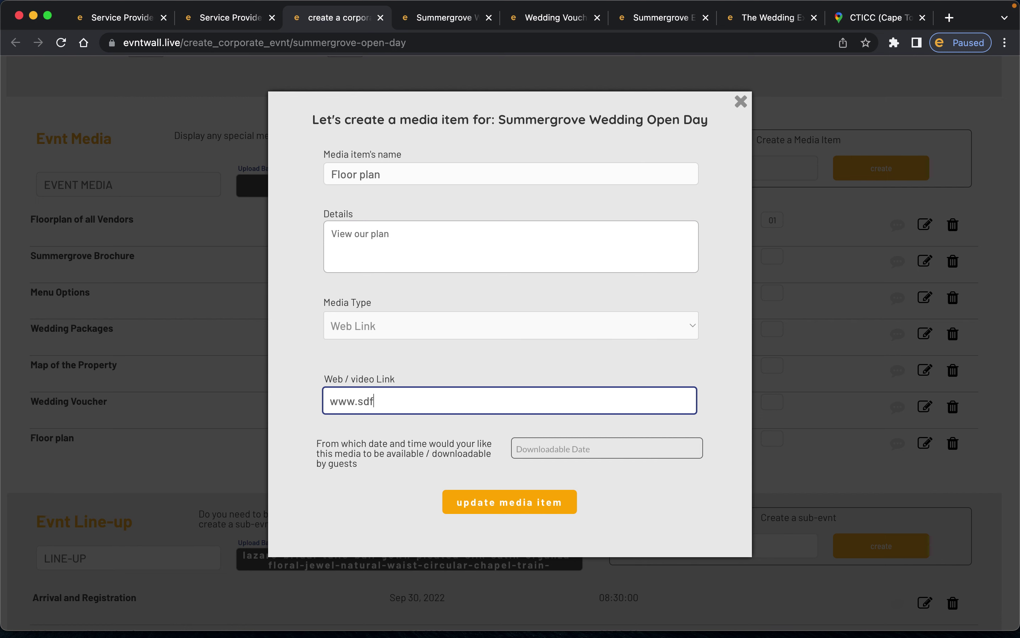
key("BackSpace")
key("BackSpace")
key("BackSpace")
key("BackSpace")
key("BackSpace")
key("BackSpace")
- Set the Floor plan media type to Video Link, leaving its link field empty
left_click(423, 333)
left_click(422, 326)
left_click(413, 327)
left_click(394, 345)
left_click(395, 395)
type("you")
double_click(424, 404)
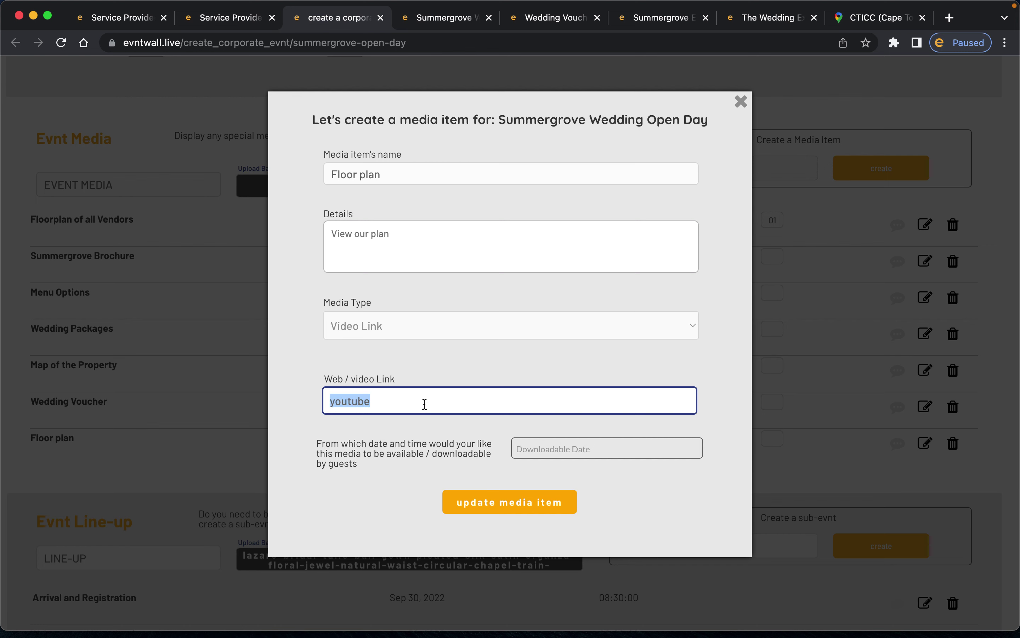
key("BackSpace")
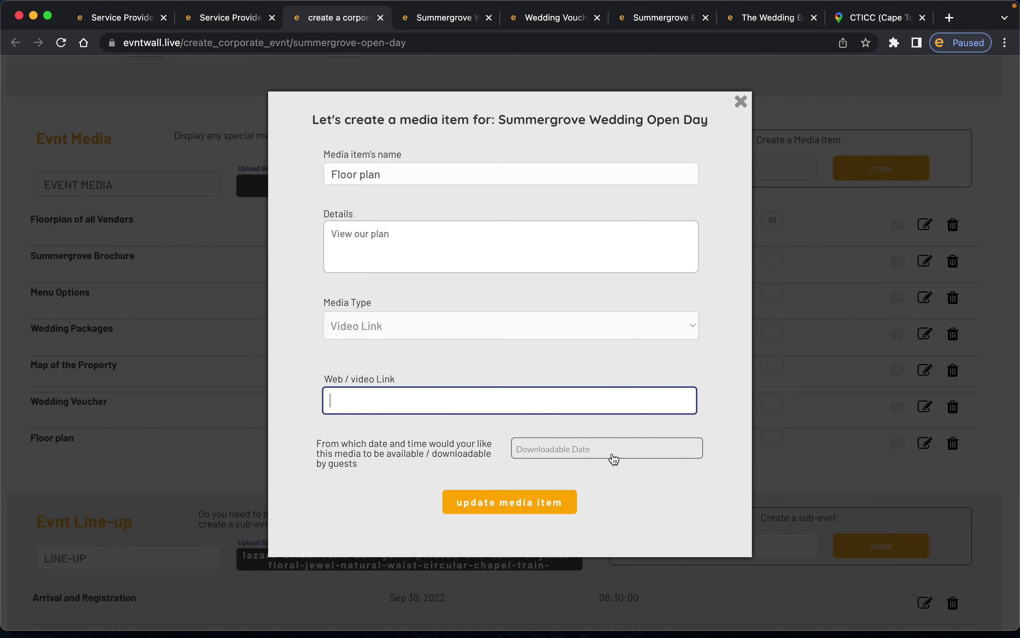
- Make it downloadable from 10 September 2022 at 09:00 and save the media item
left_click(607, 455)
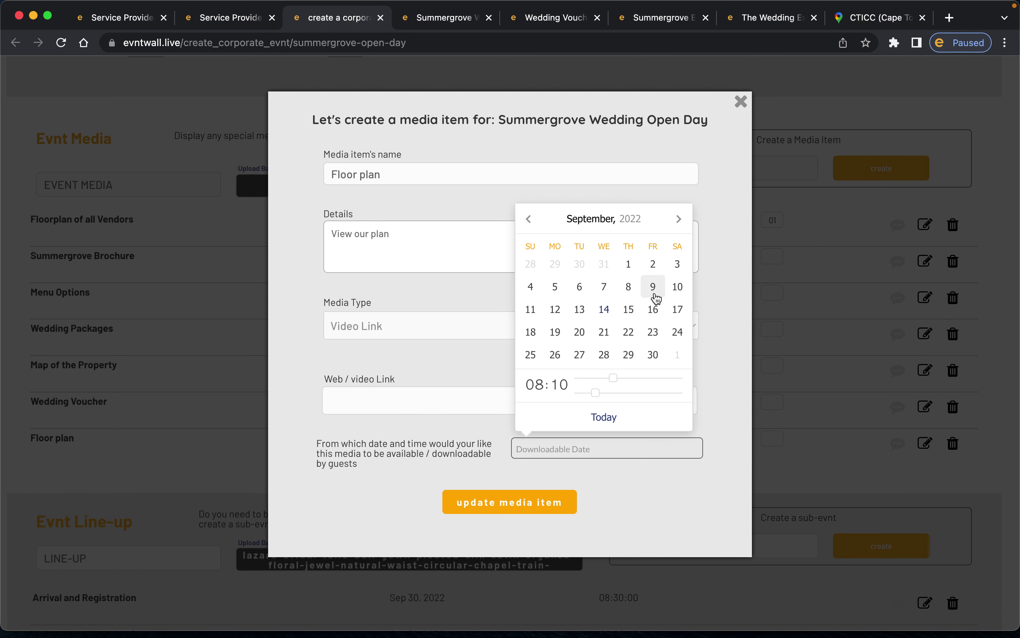
left_click(677, 287)
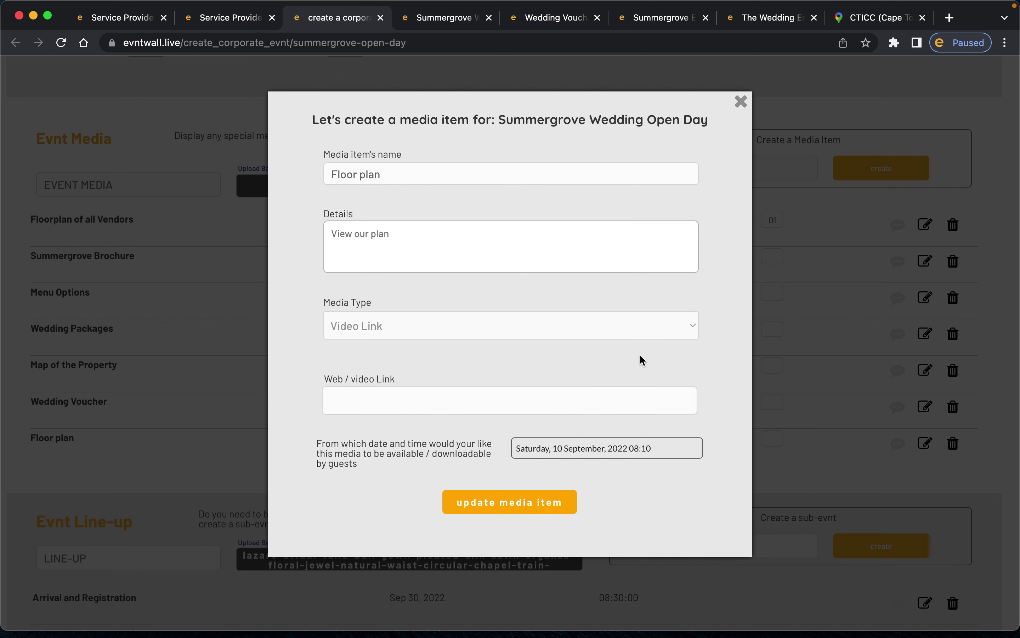
left_click(601, 447)
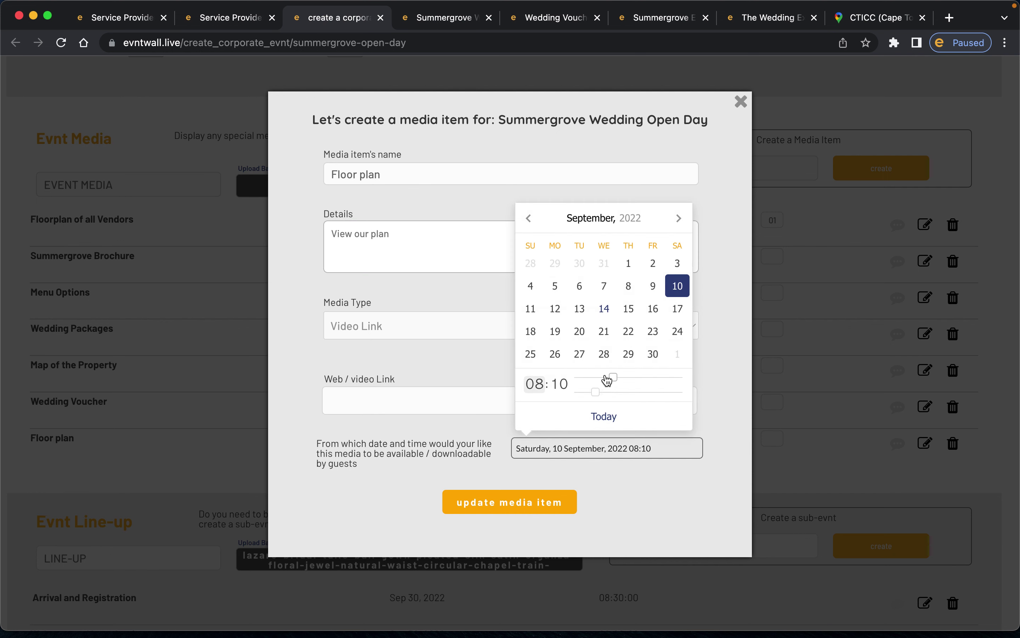
left_click_drag(612, 380, 550, 397)
left_click(485, 432)
left_click(508, 512)
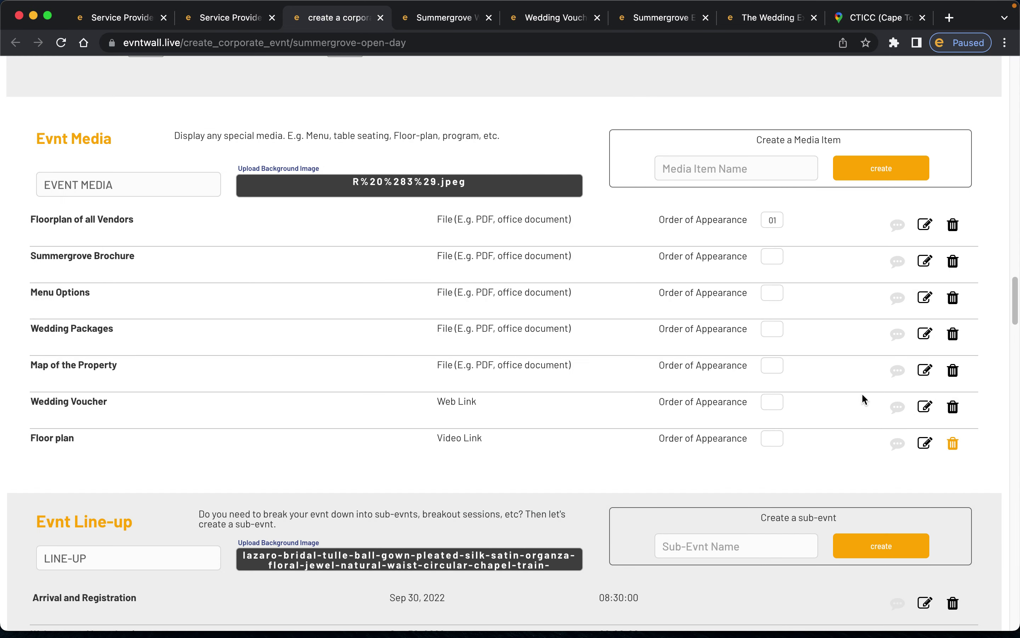
- Check Floor plan in the live wall's Event Media list, then return to the editor
left_click(452, 27)
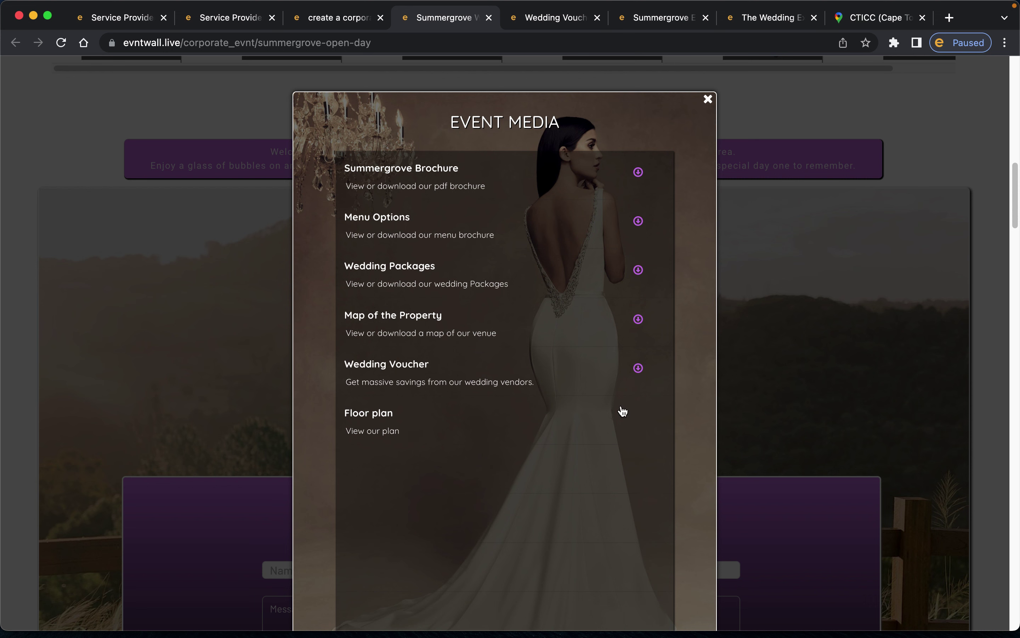
left_click(322, 26)
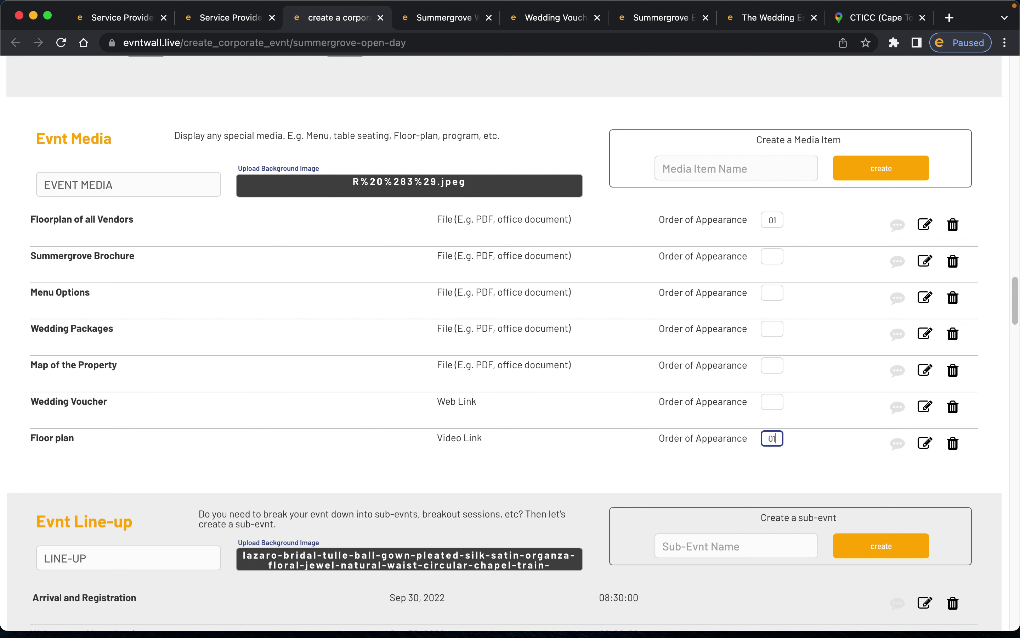
- Give Floor plan order 01 and Floorplan of all Vendors 02, then confirm on the live wall
left_click(816, 473)
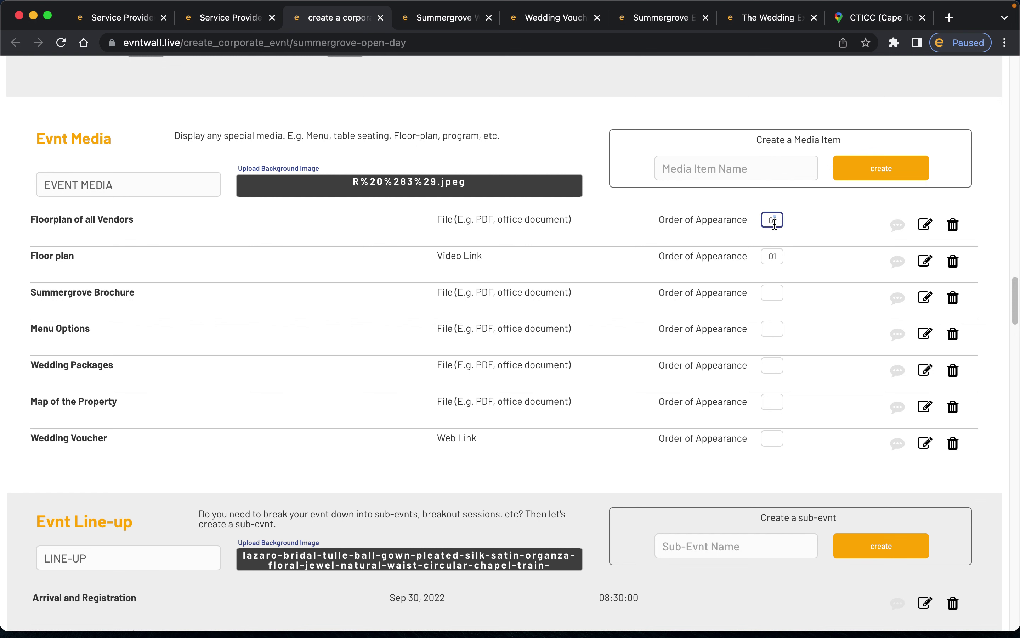
left_click(793, 220)
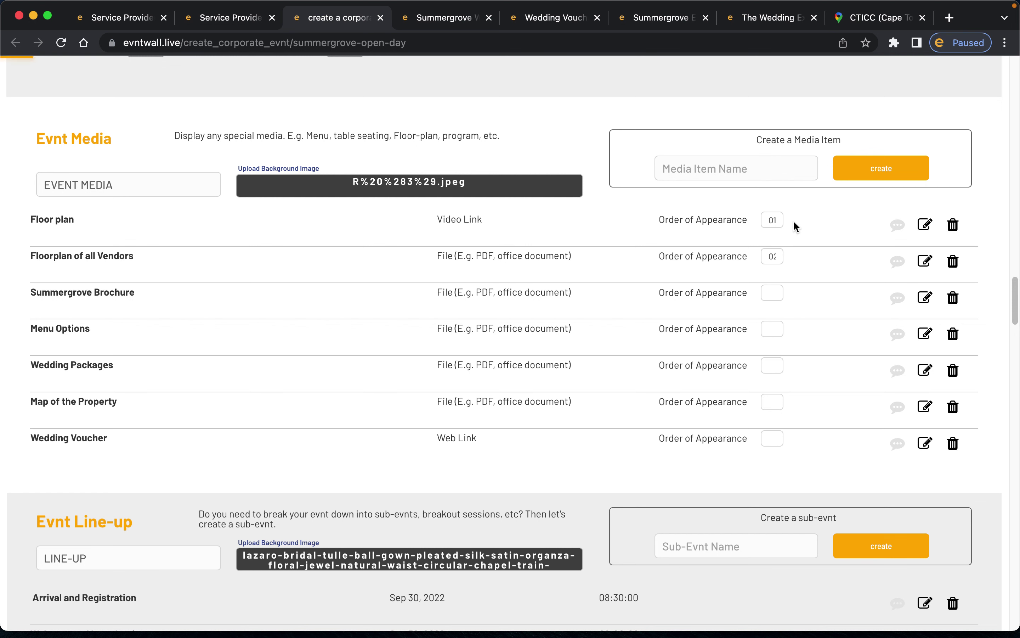
left_click(779, 315)
left_click(775, 223)
left_click(772, 312)
left_click(448, 22)
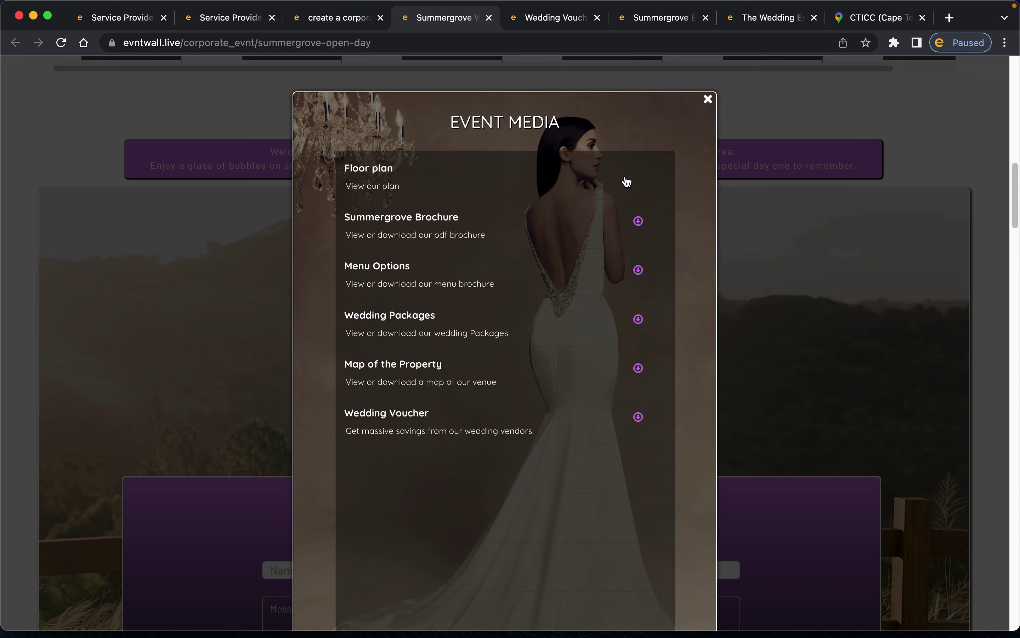
left_click(335, 19)
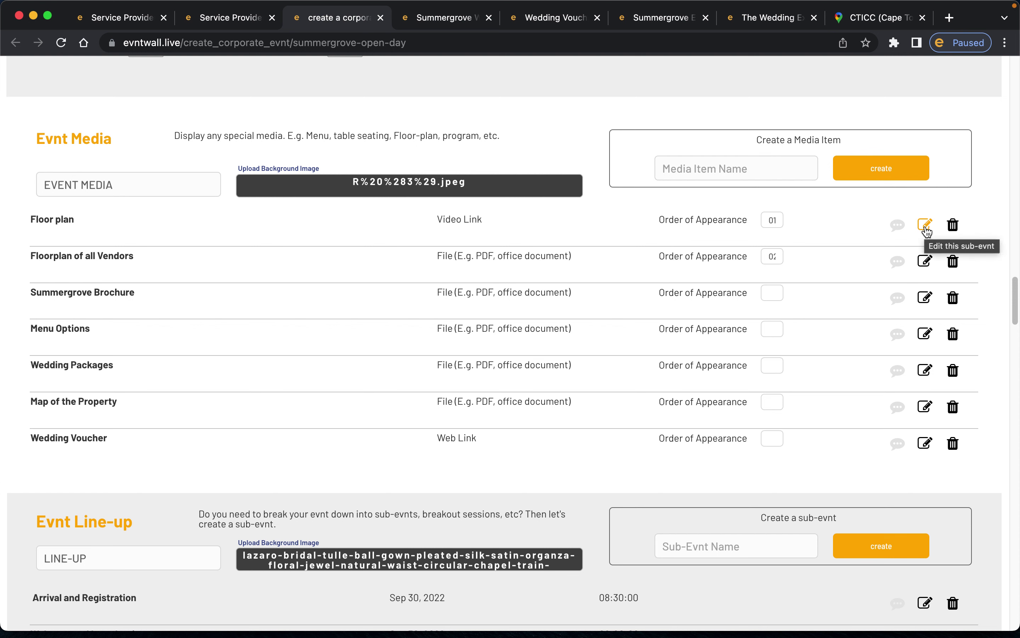
left_click(953, 226)
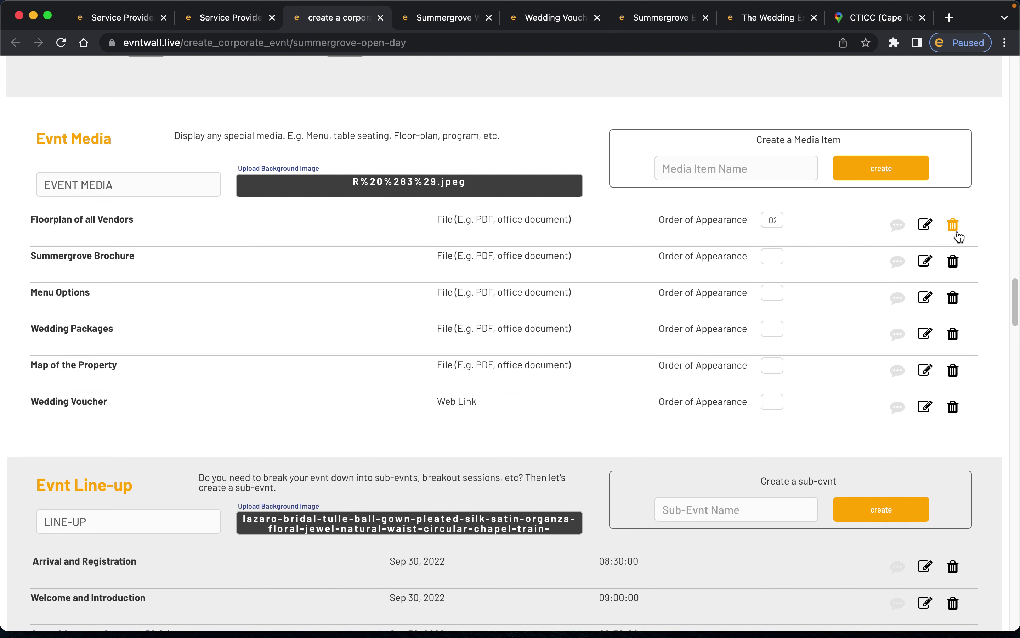
left_click(418, 17)
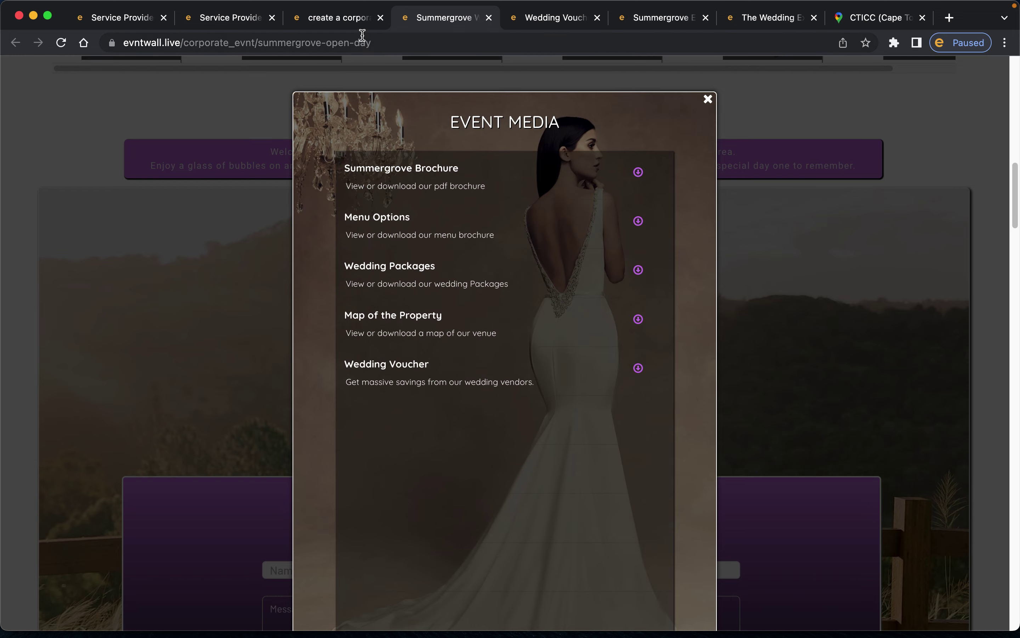
left_click(344, 24)
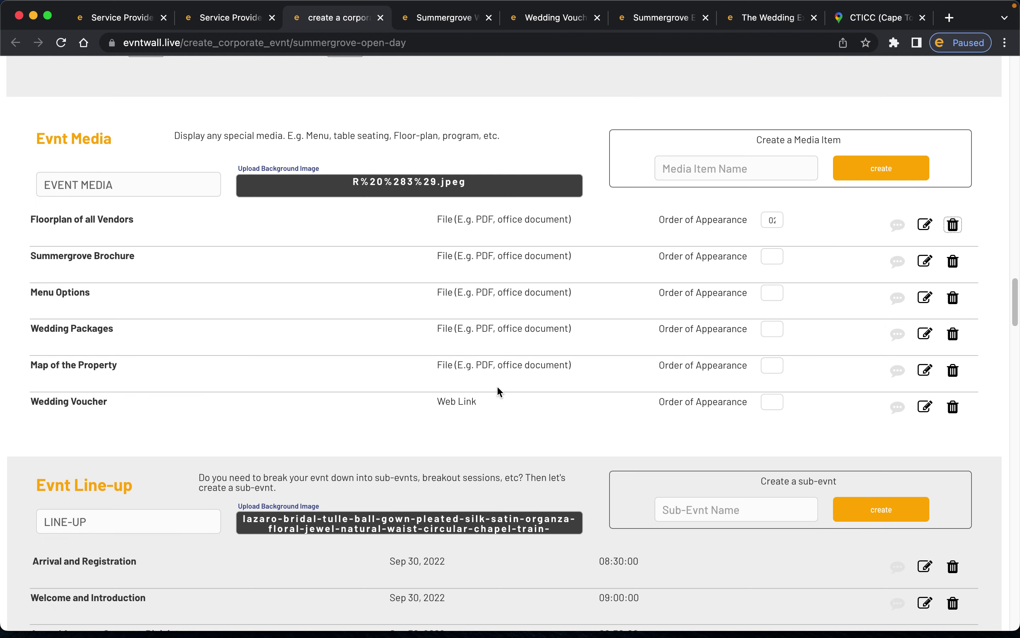
scroll(535, 339, "down", 2)
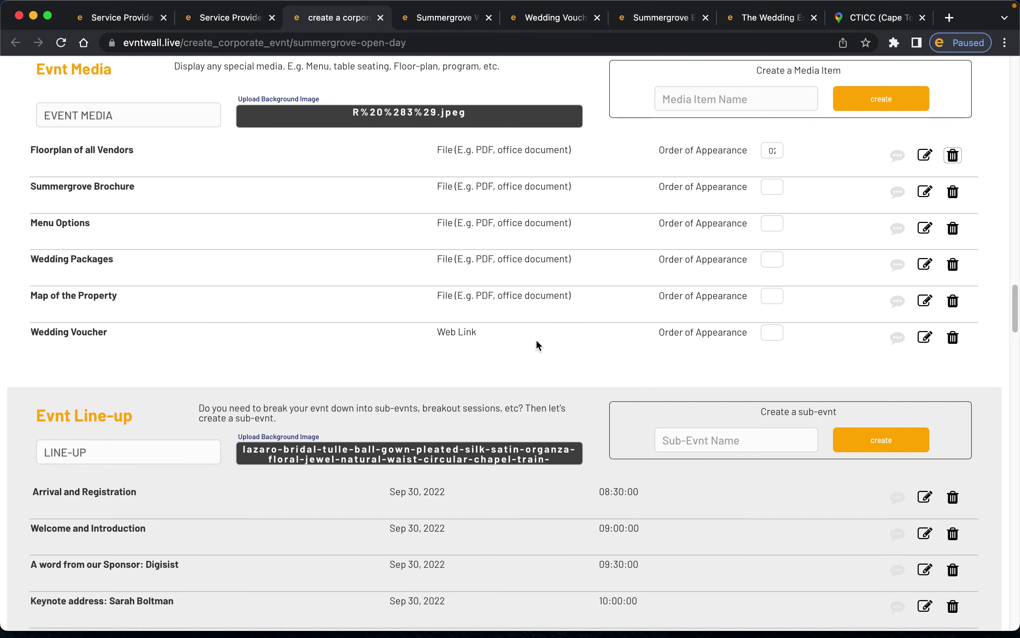
scroll(535, 339, "up", 3)
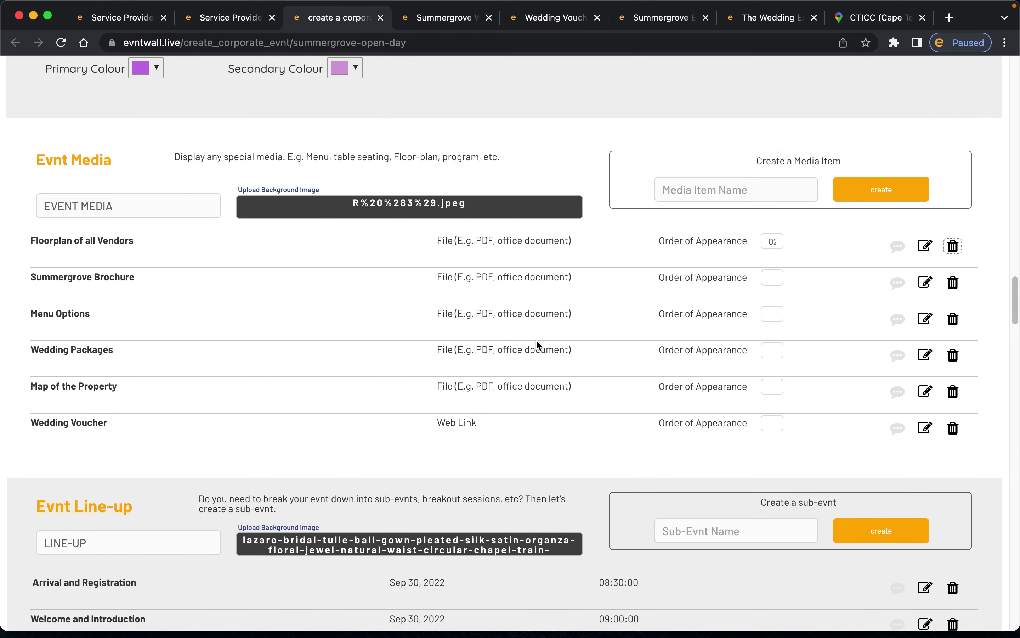
scroll(536, 341, "down", 3)
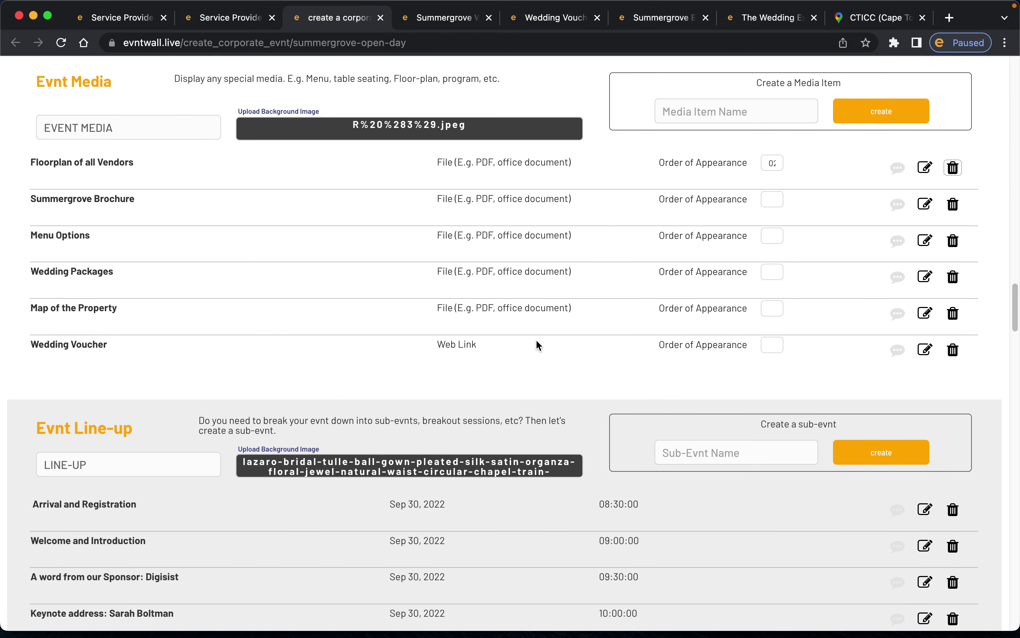
scroll(536, 341, "down", 5)
scroll(522, 340, "up", 7)
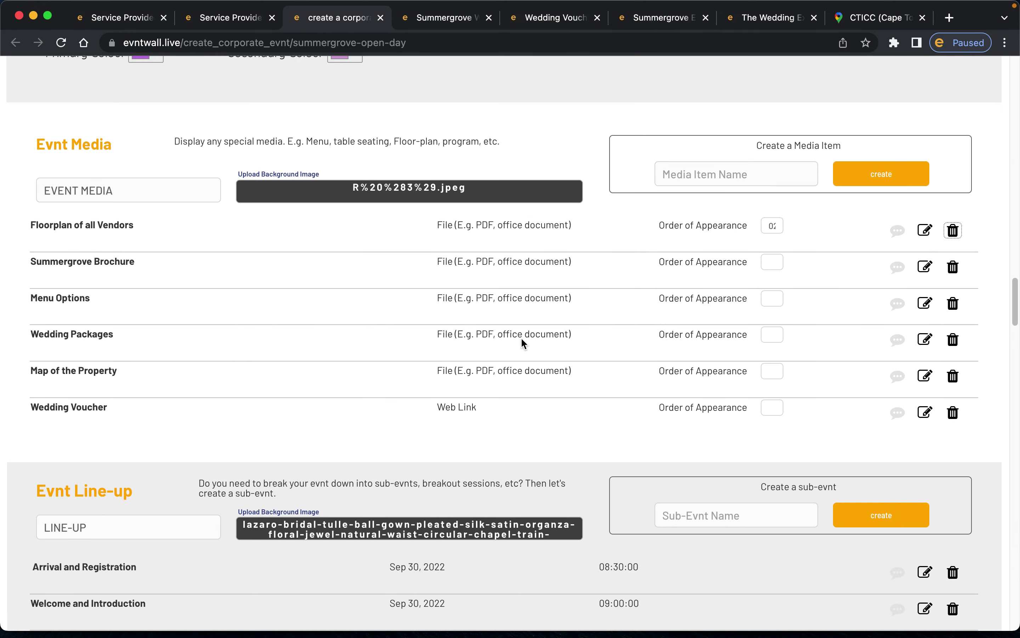
scroll(321, 332, "down", 10)
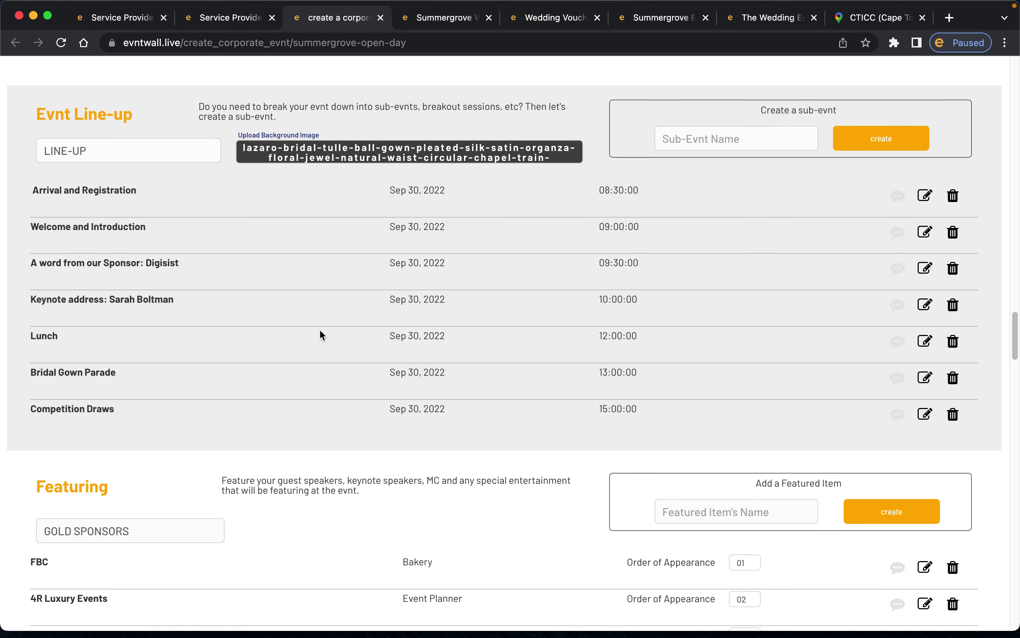
- Enter 'Closing' as the Sub-Evnt Name and create it after Competition Draws
left_click(164, 147)
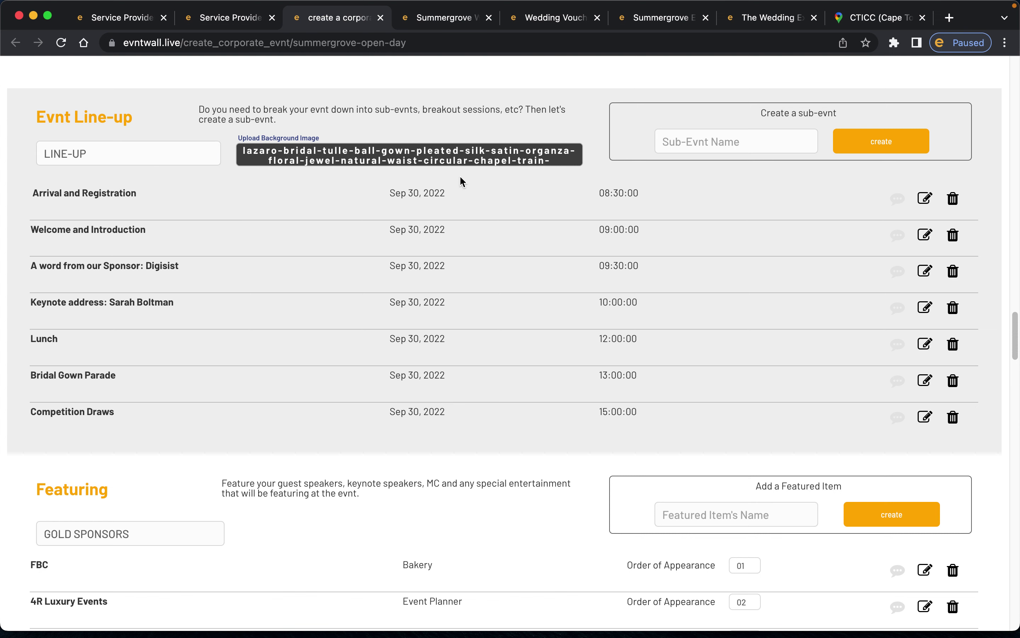
left_click(714, 147)
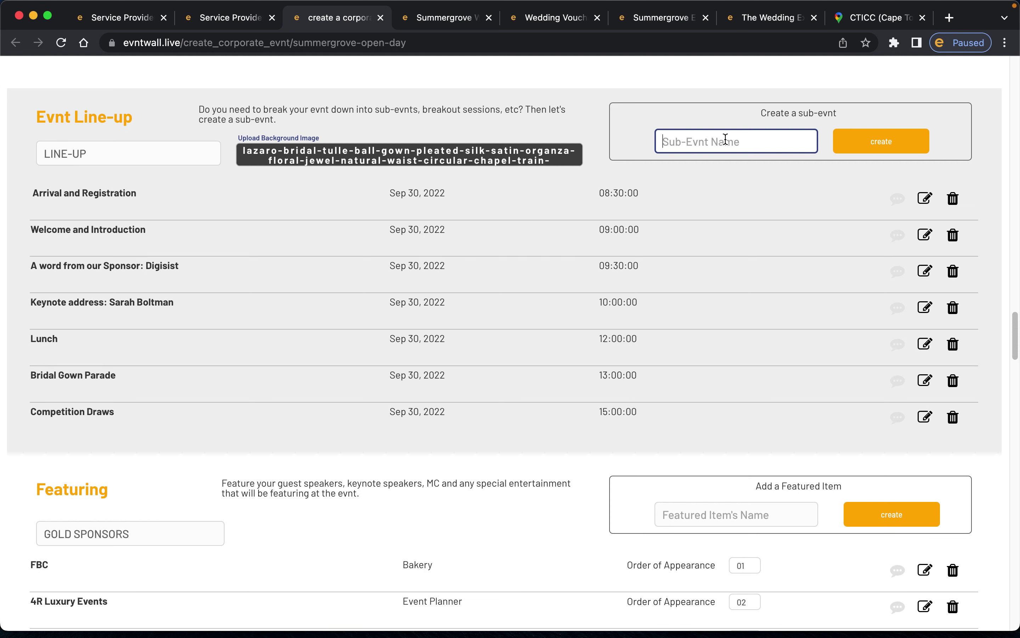
type("Closing")
left_click(881, 141)
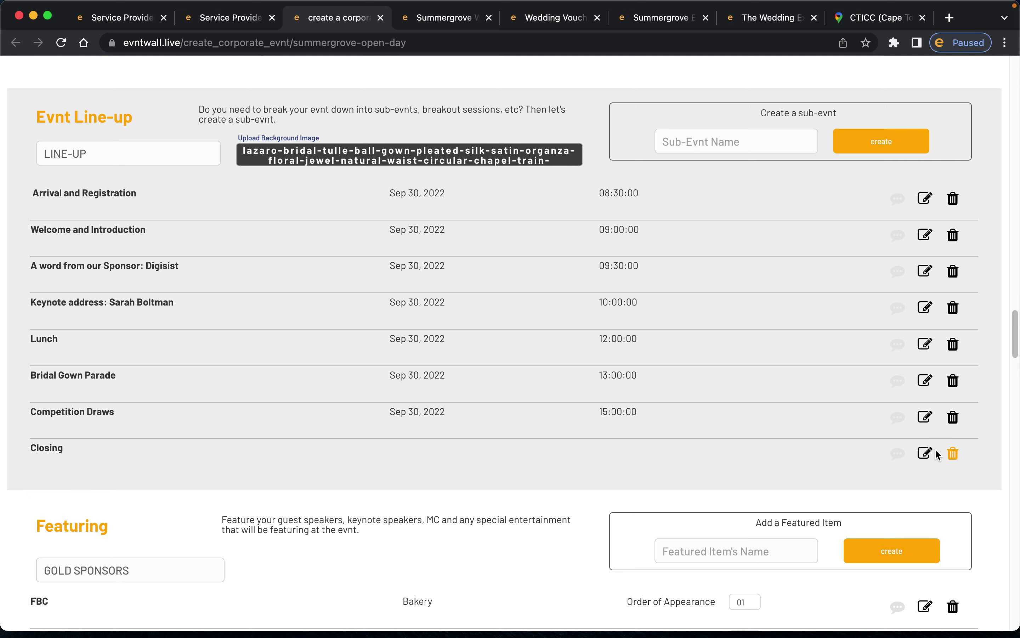
- Open the Closing sub-evnt and enter details 'Goodbye' and venue 'Main Hall'
left_click(924, 453)
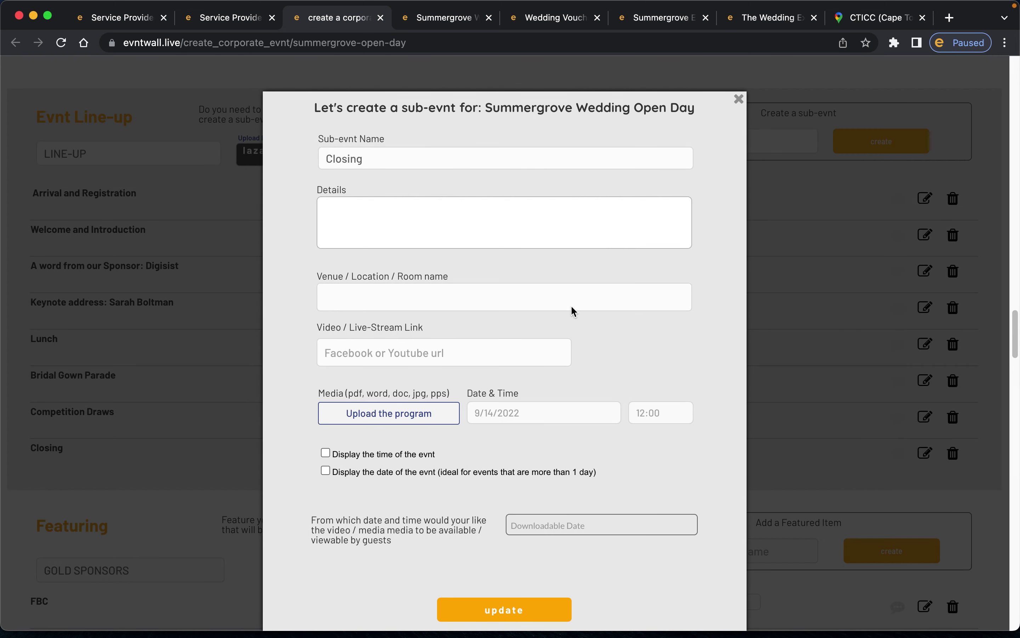
left_click(423, 229)
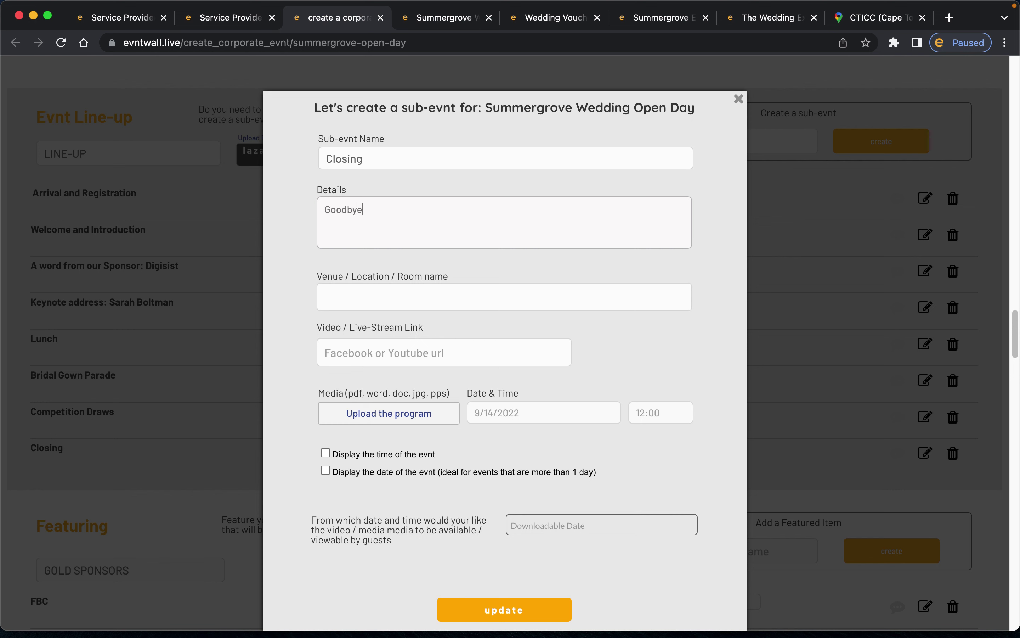
left_click(416, 291)
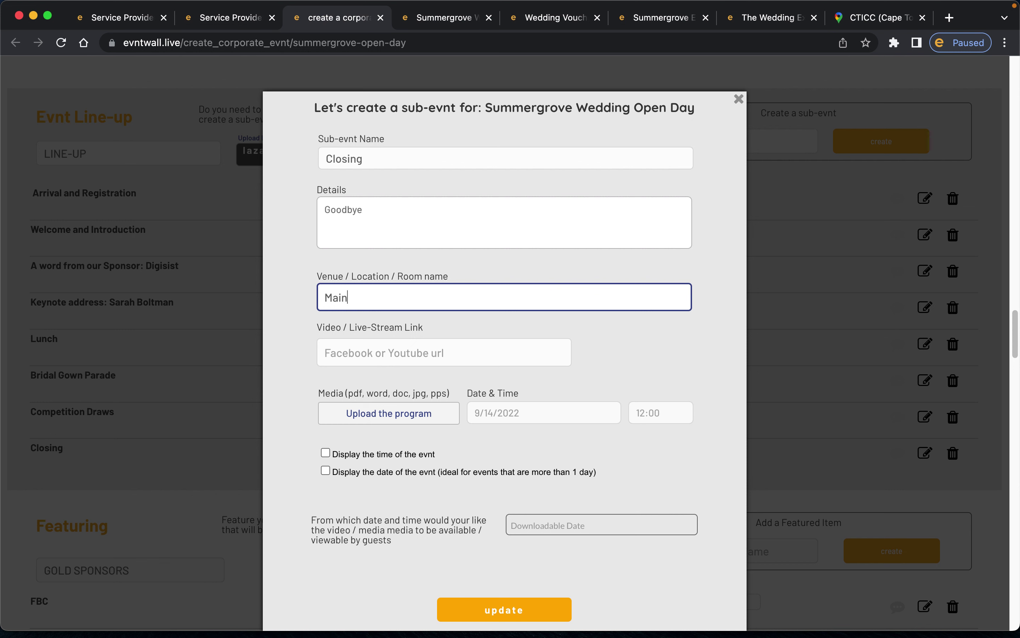
left_click(438, 349)
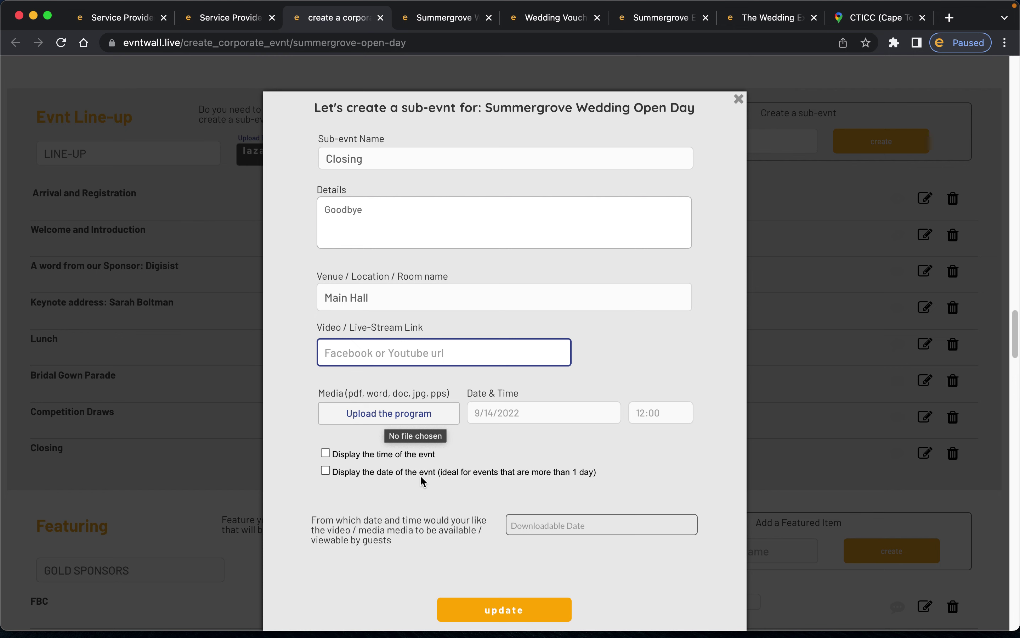
- Set Closing's date to 30 September 2022 at 17:00 and have the time displayed
left_click(555, 426)
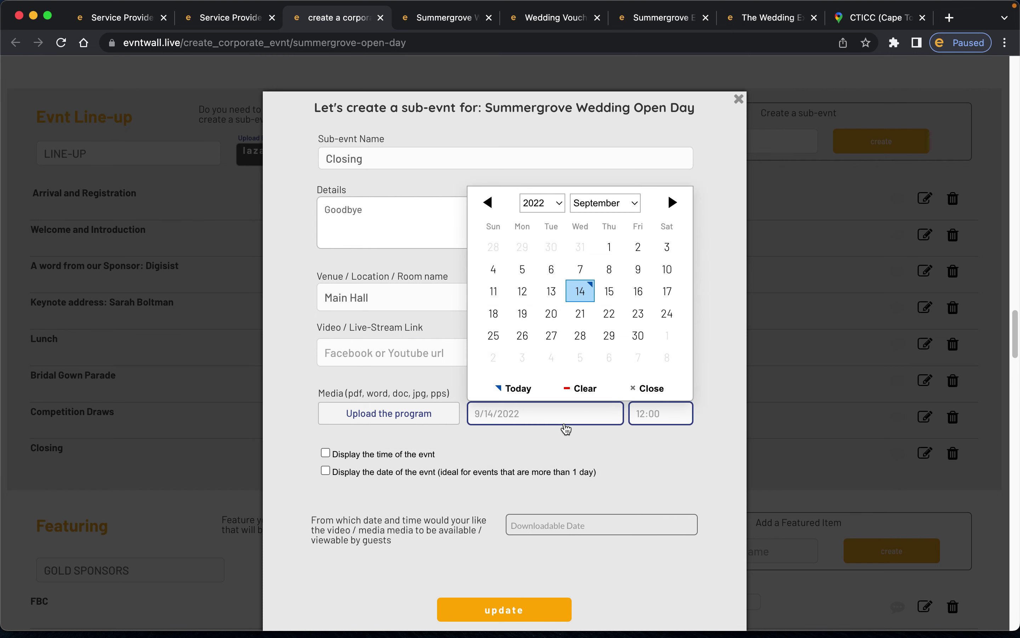
left_click(638, 335)
left_click(654, 414)
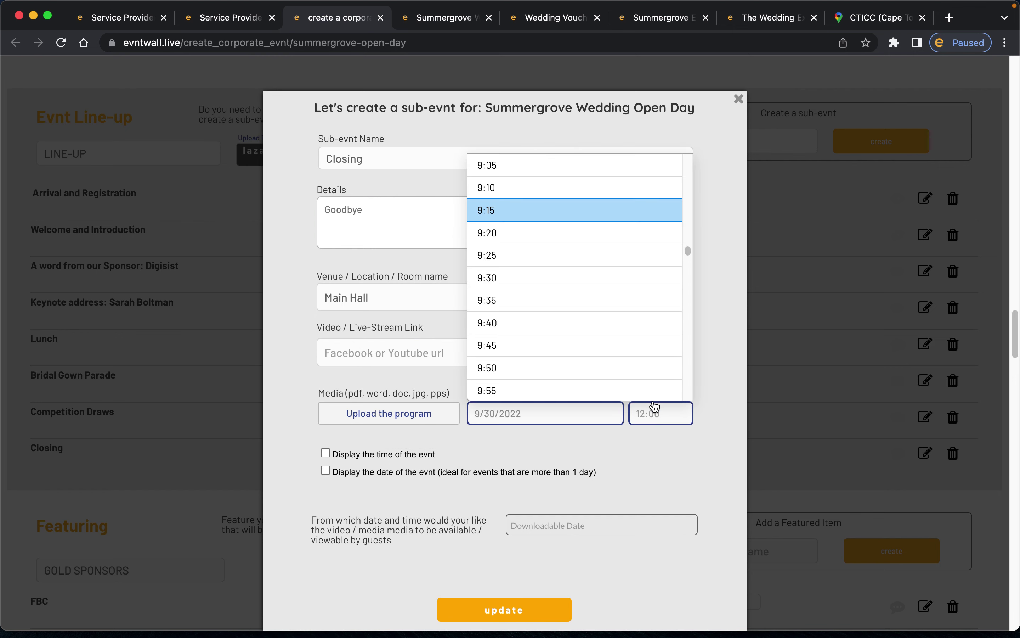
scroll(652, 357, "down", 10)
scroll(652, 356, "down", 7)
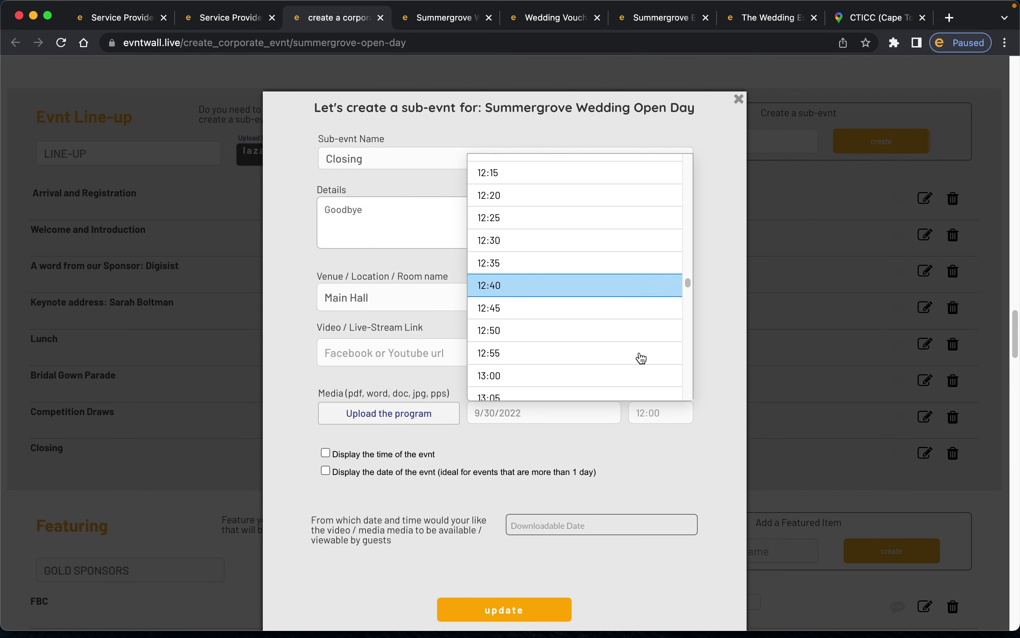
scroll(641, 358, "down", 15)
scroll(639, 361, "down", 8)
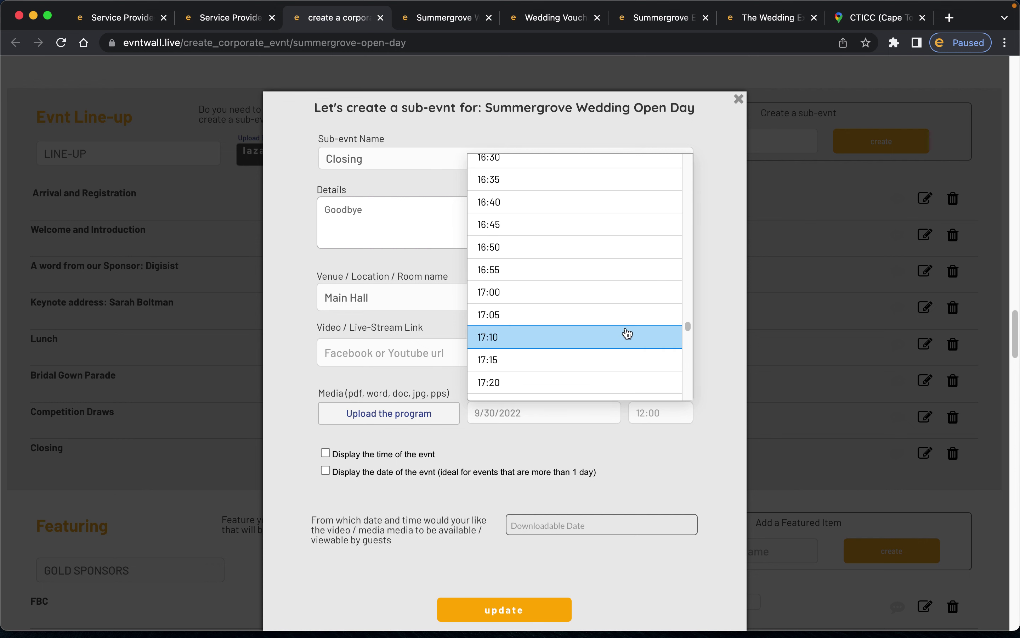
left_click(619, 297)
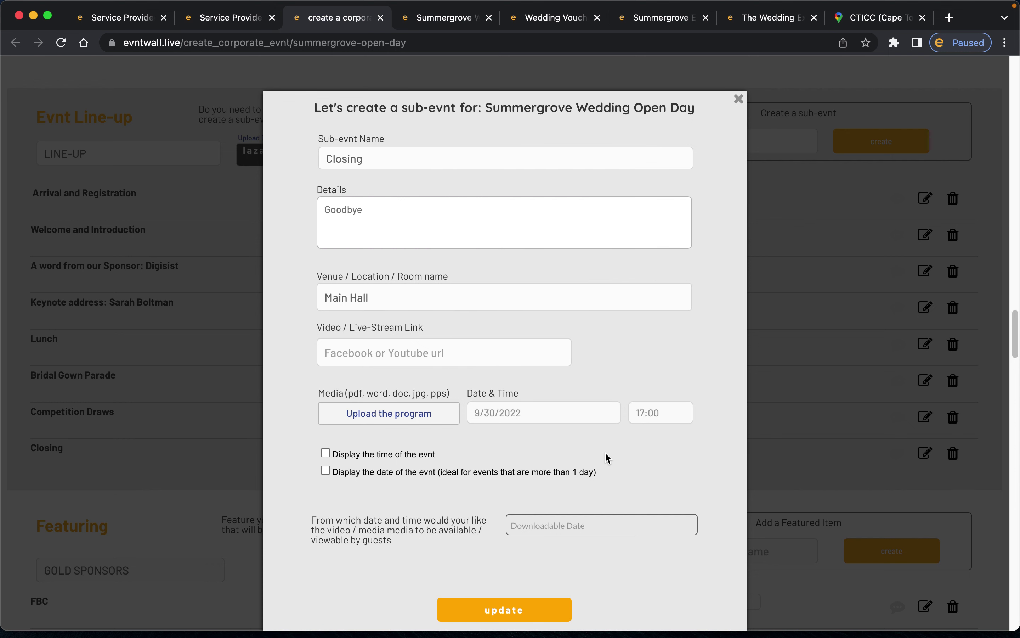
left_click(327, 453)
- Open the media availability date picker and close it without choosing a date
scroll(448, 491, "down", 5)
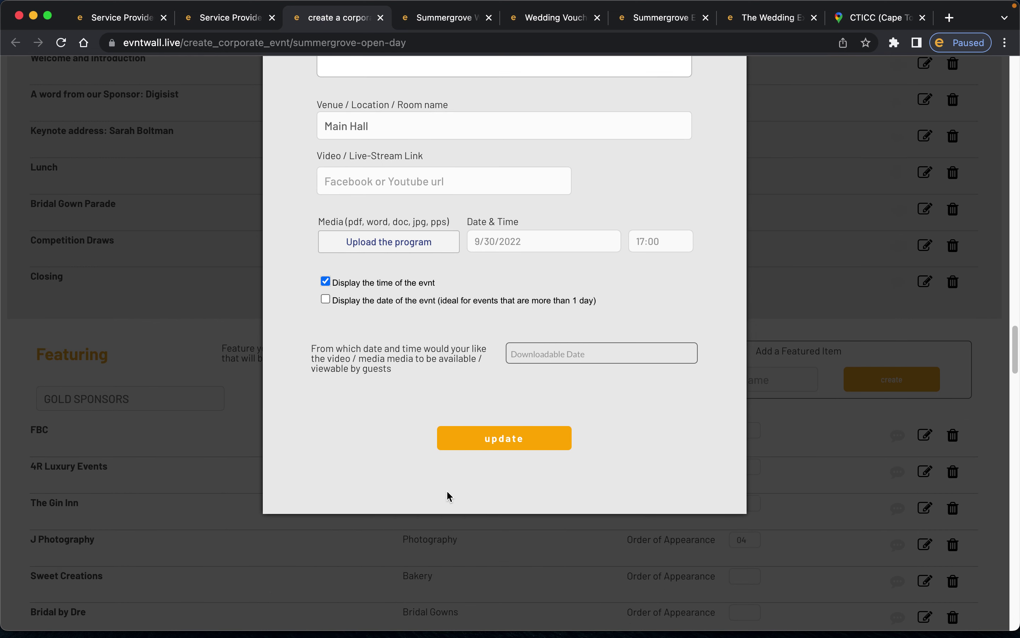
left_click(373, 174)
left_click(364, 239)
left_click(476, 178)
left_click(337, 241)
left_click(574, 356)
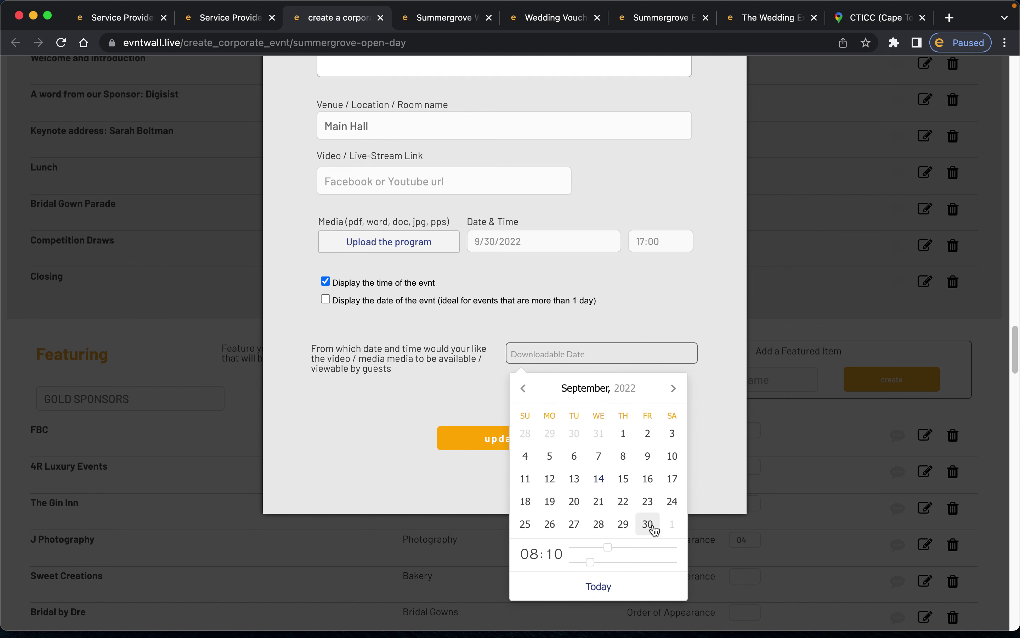
left_click(460, 392)
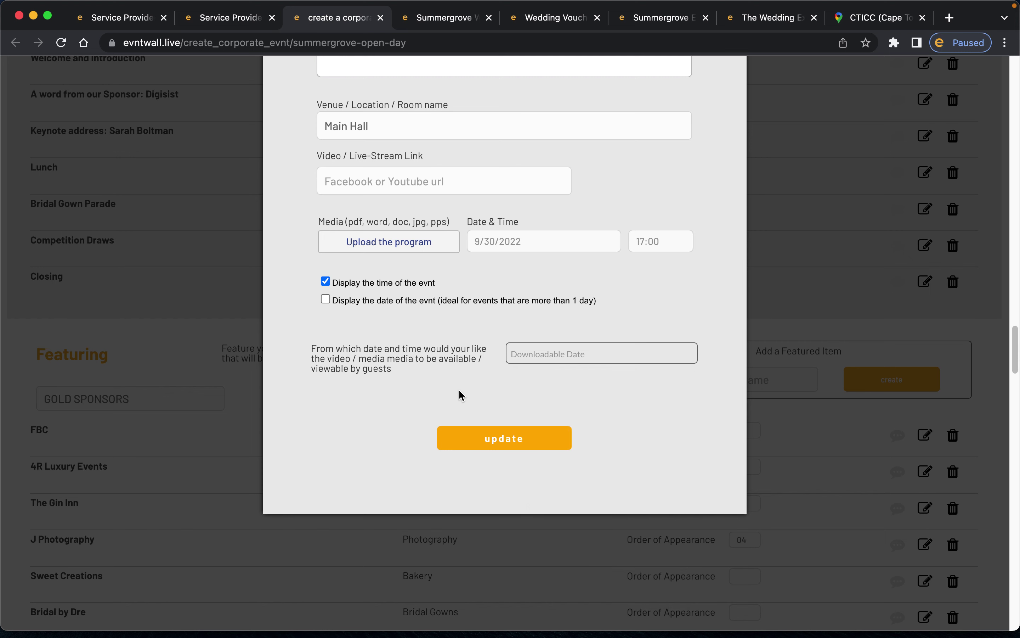
- Save the Closing sub-evnt so the line-up lists it for Sep 30, 2022 at 17:00:00
scroll(411, 316, "up", 3)
left_click(413, 229)
left_click(360, 288)
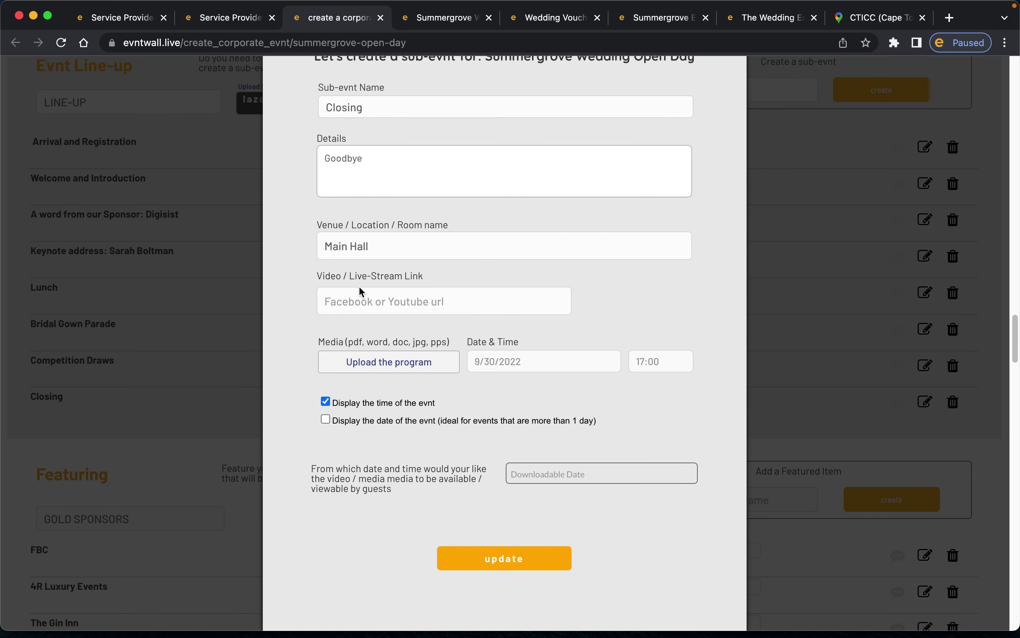
scroll(387, 361, "up", 1)
scroll(472, 418, "down", 3)
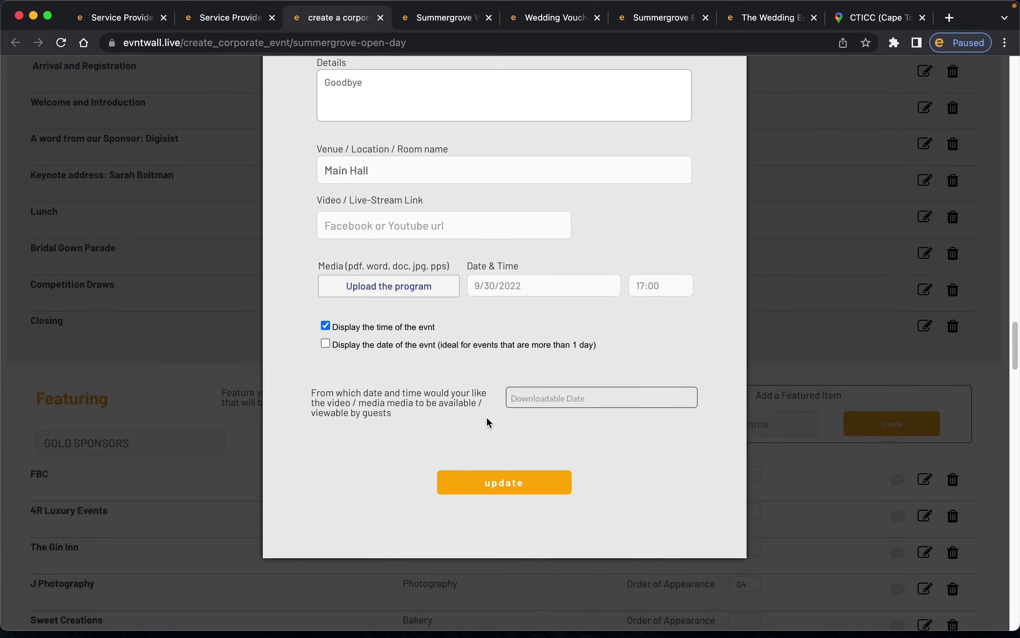
left_click(511, 488)
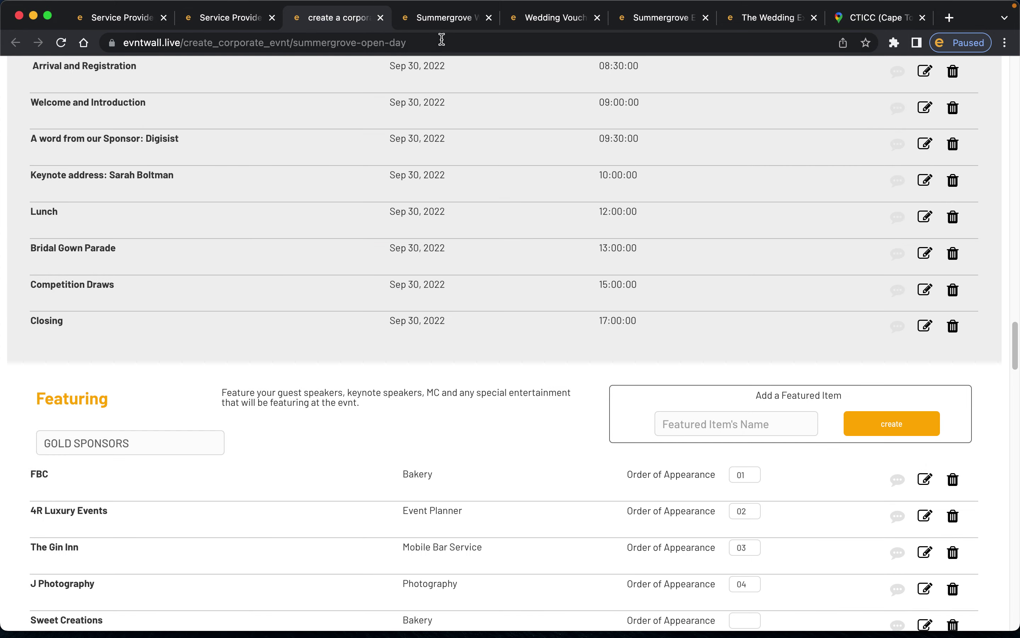
- On the live event wall, close the event media popup and view the line-up
left_click(437, 24)
left_click(707, 99)
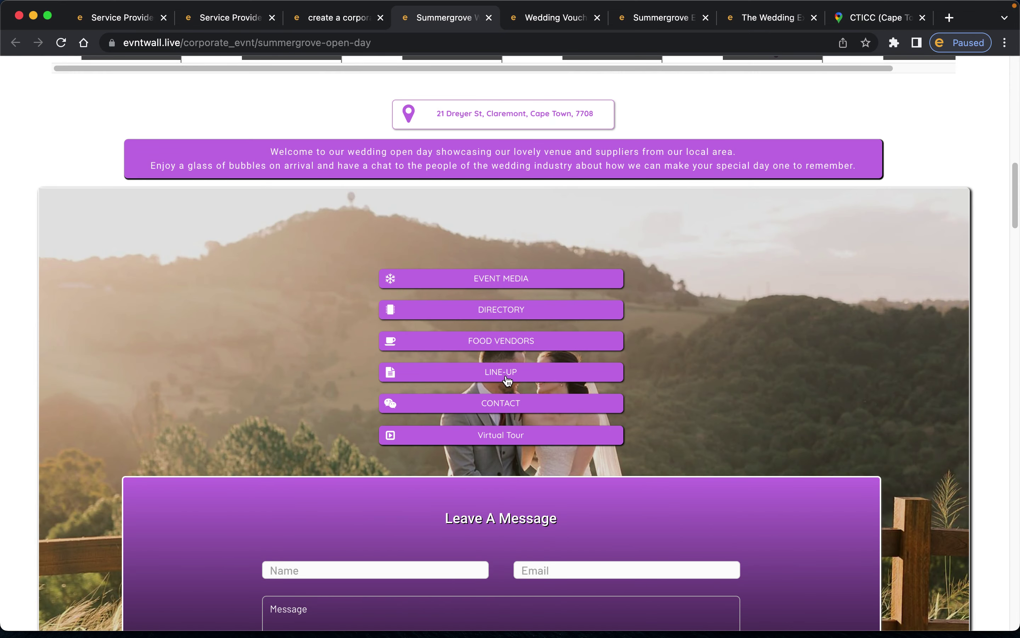
left_click(508, 373)
scroll(548, 243, "down", 3)
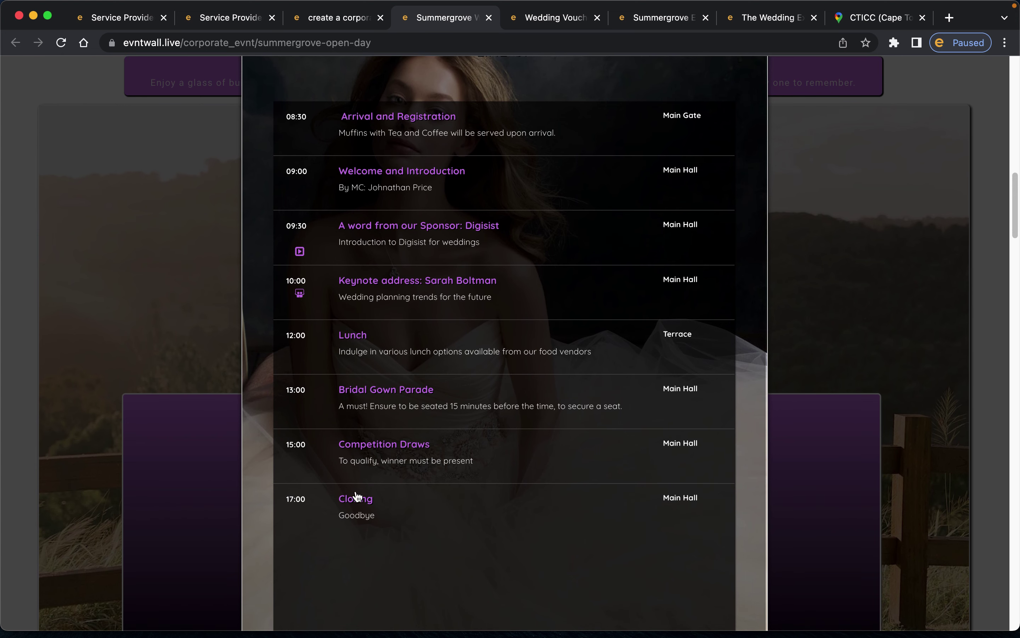
left_click_drag(318, 540, 494, 527)
left_click(494, 527)
- Check the editing form, then close the line-up popup on the live wall and return to the form
left_click(342, 28)
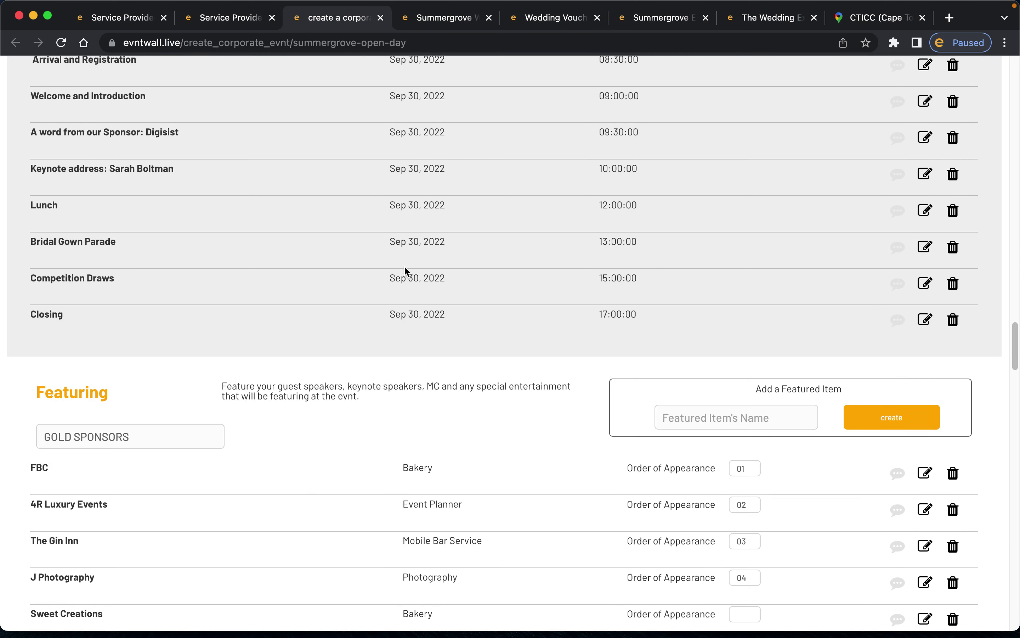
scroll(406, 268, "down", 6)
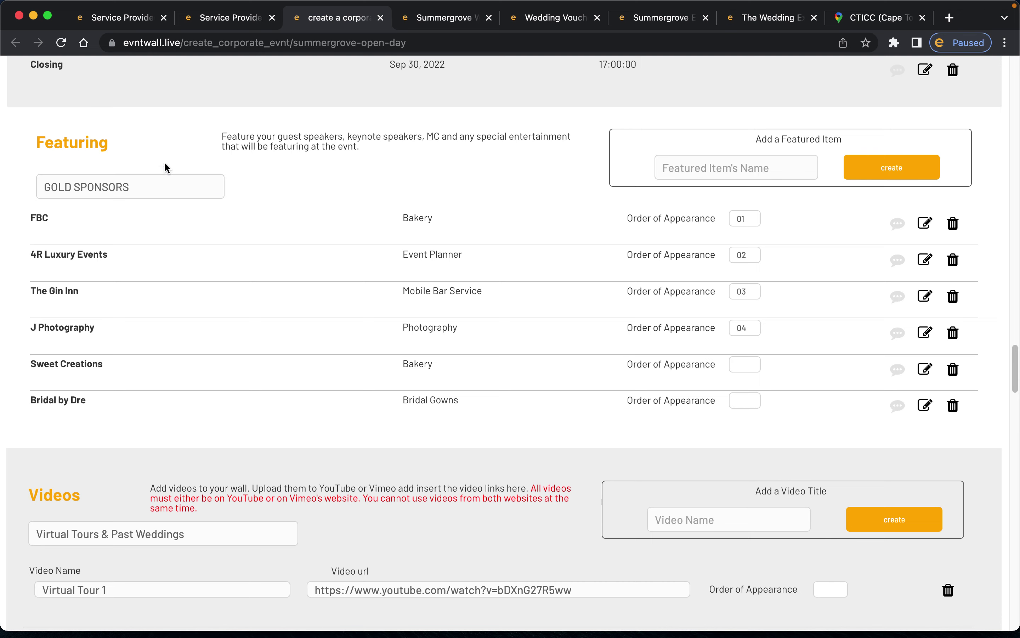
left_click(441, 17)
scroll(750, 120, "up", 1)
left_click(758, 102)
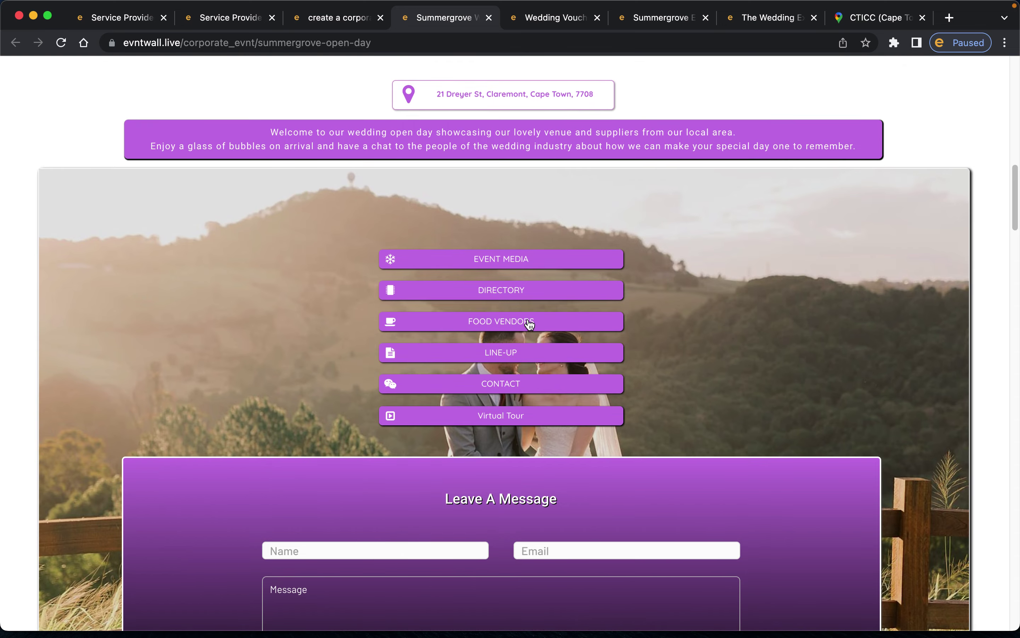
scroll(530, 322, "up", 8)
scroll(530, 323, "down", 20)
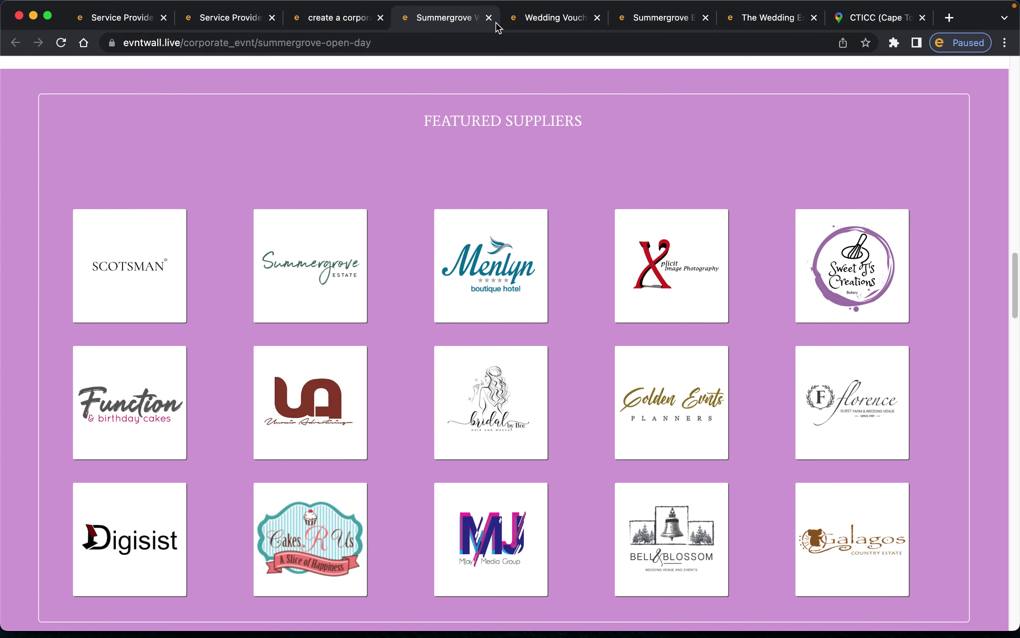
left_click(348, 27)
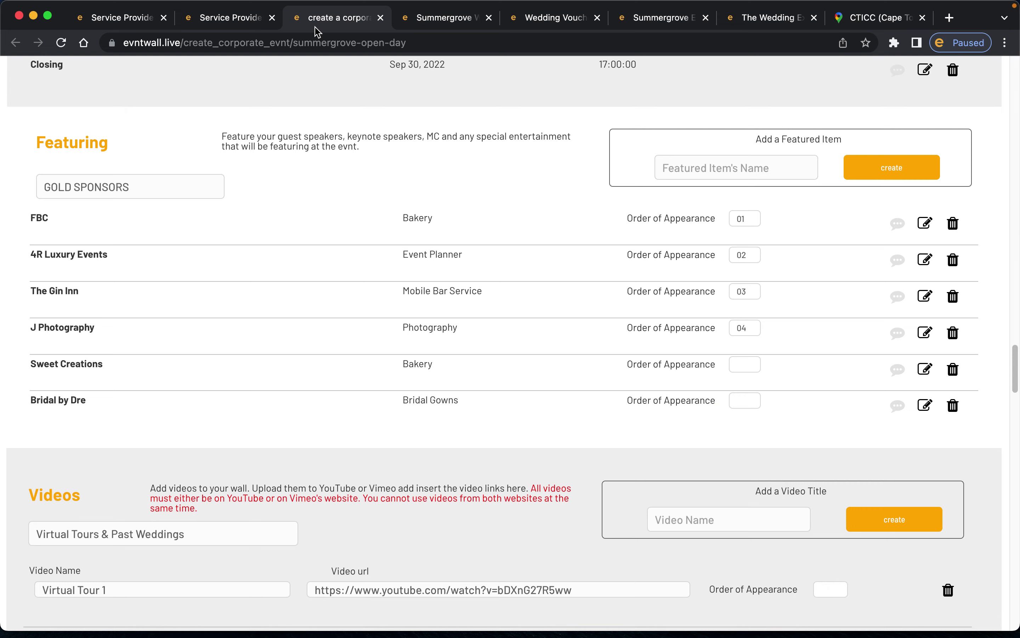
left_click(155, 183)
- Open the FBC gold sponsor's details on the live wall, then return to the event editor
left_click(443, 17)
scroll(540, 224, "up", 10)
scroll(547, 237, "up", 10)
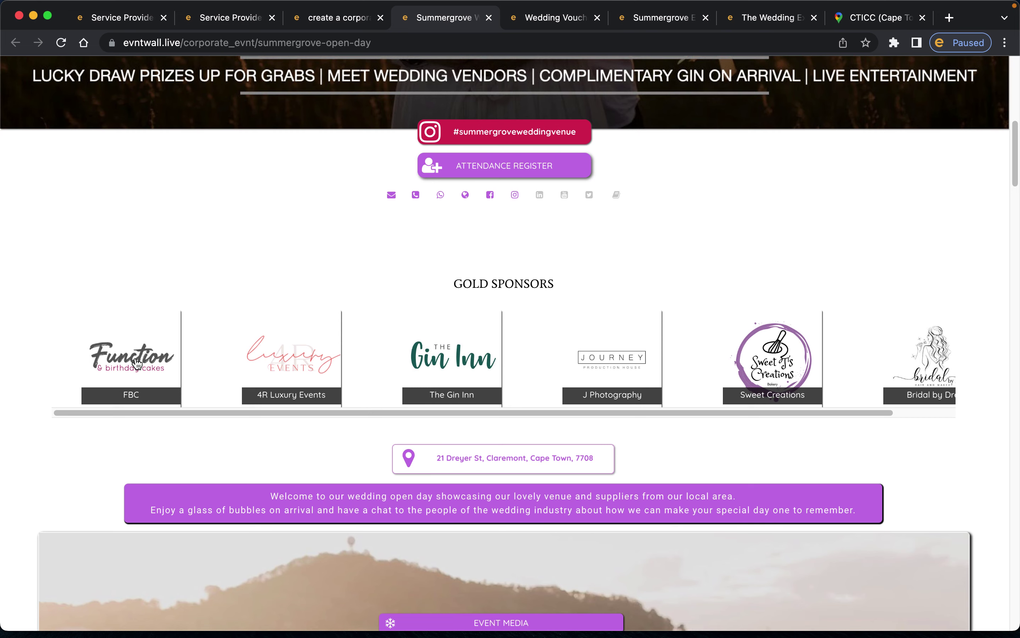
left_click(136, 363)
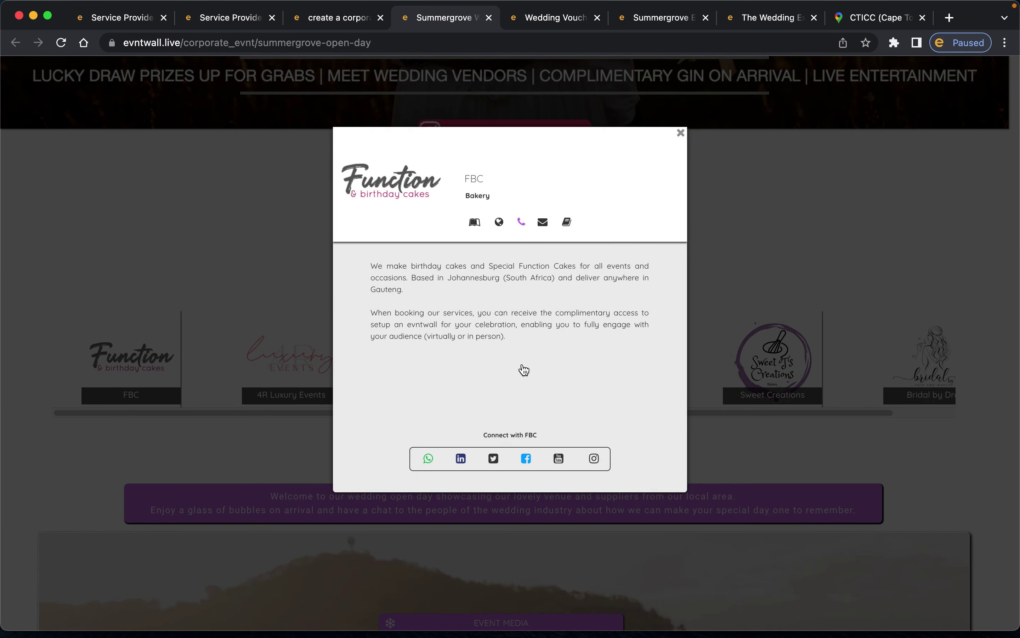
left_click(350, 24)
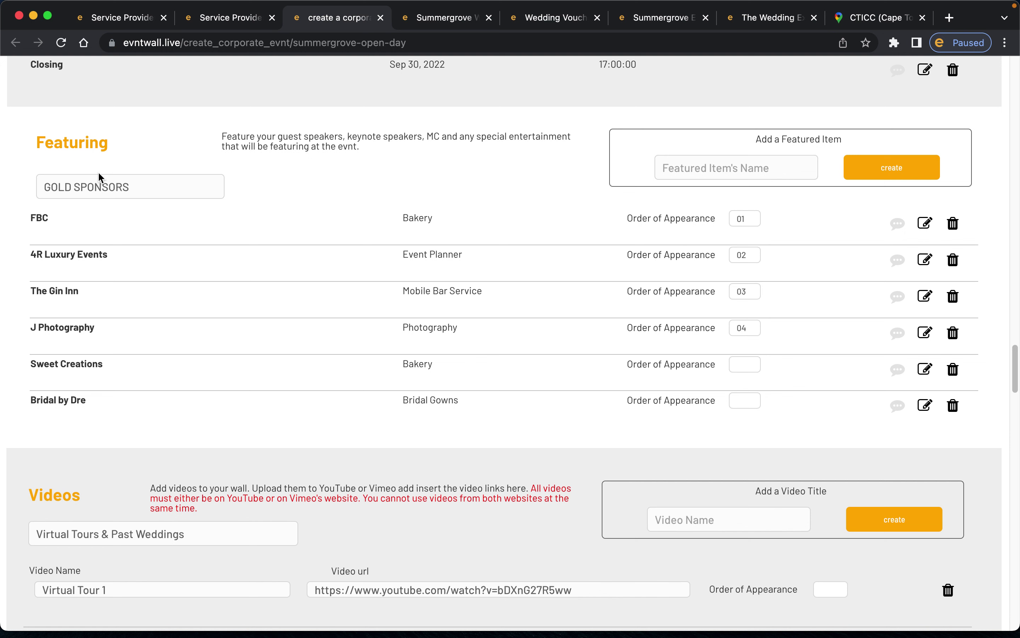
left_click(102, 181)
left_click(931, 226)
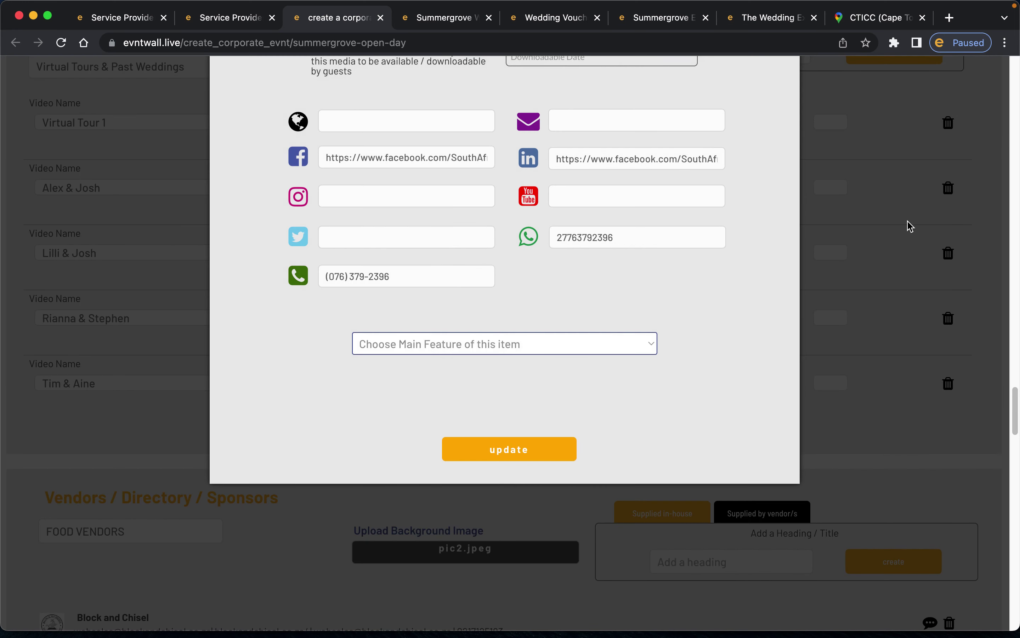
scroll(647, 240, "up", 8)
scroll(646, 237, "up", 4)
left_click(646, 237)
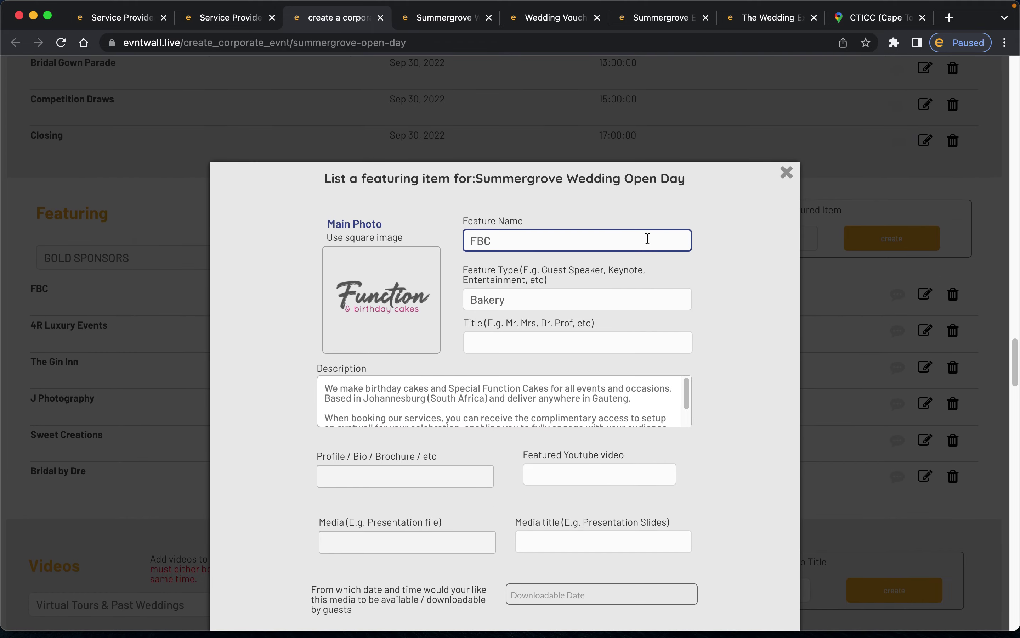
scroll(547, 192, "down", 1)
left_click(637, 175)
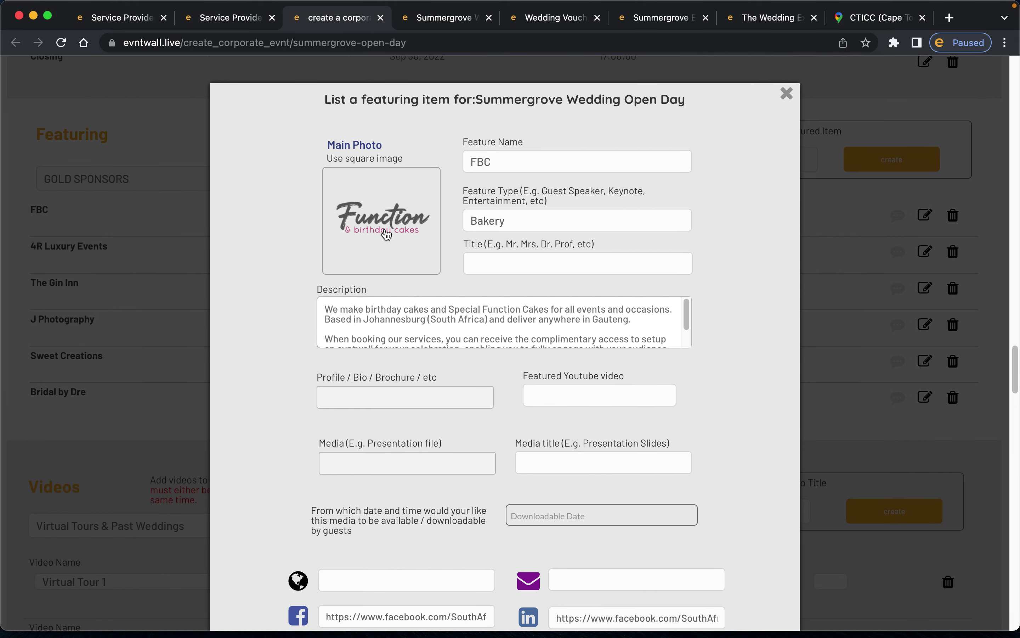
left_click(519, 225)
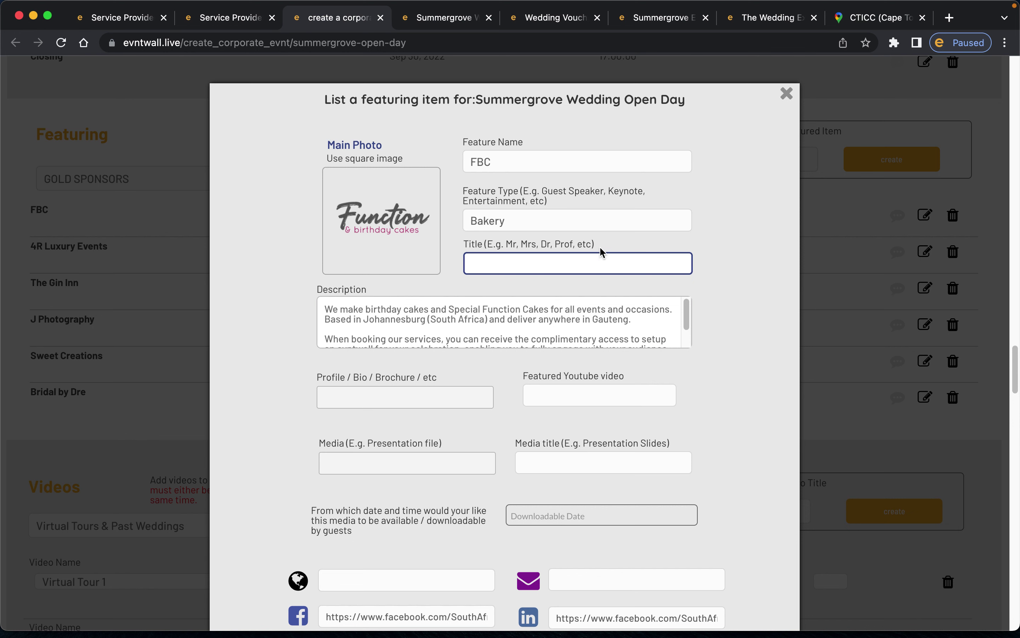
scroll(581, 255, "down", 4)
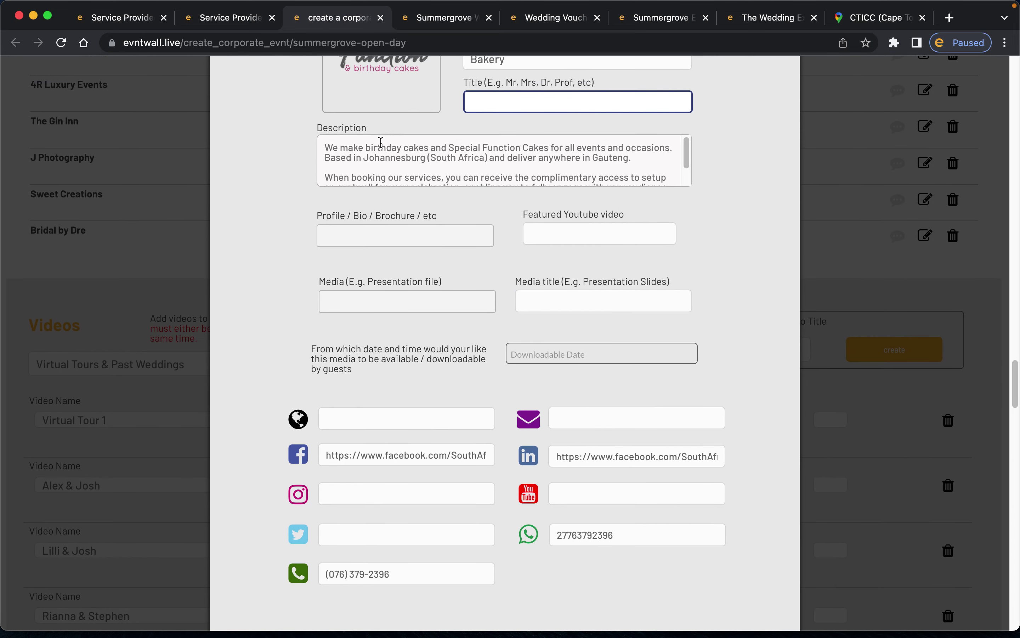
left_click_drag(329, 146, 660, 221)
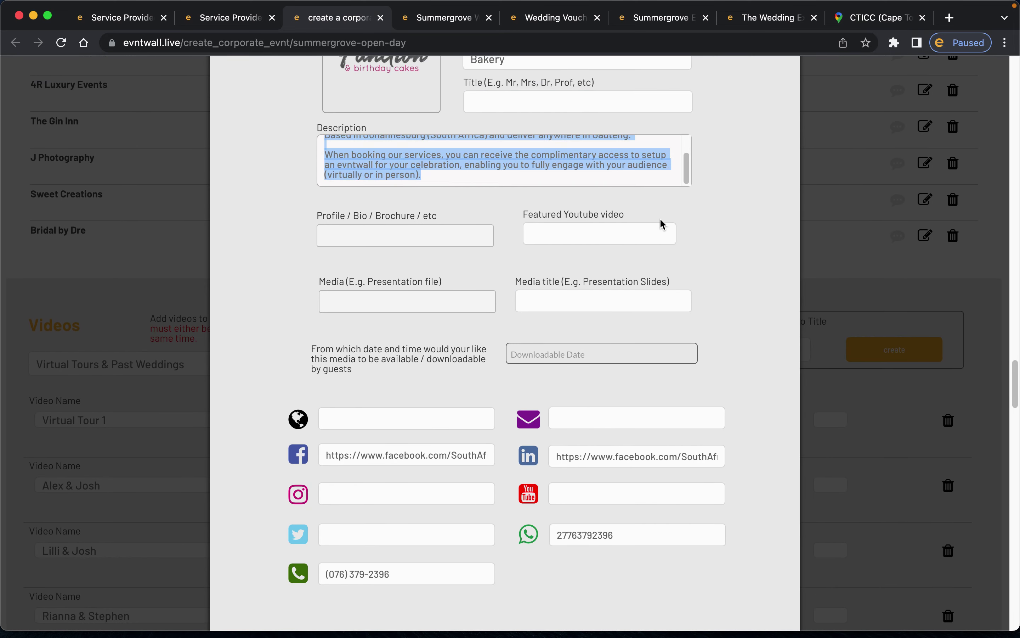
left_click(662, 225)
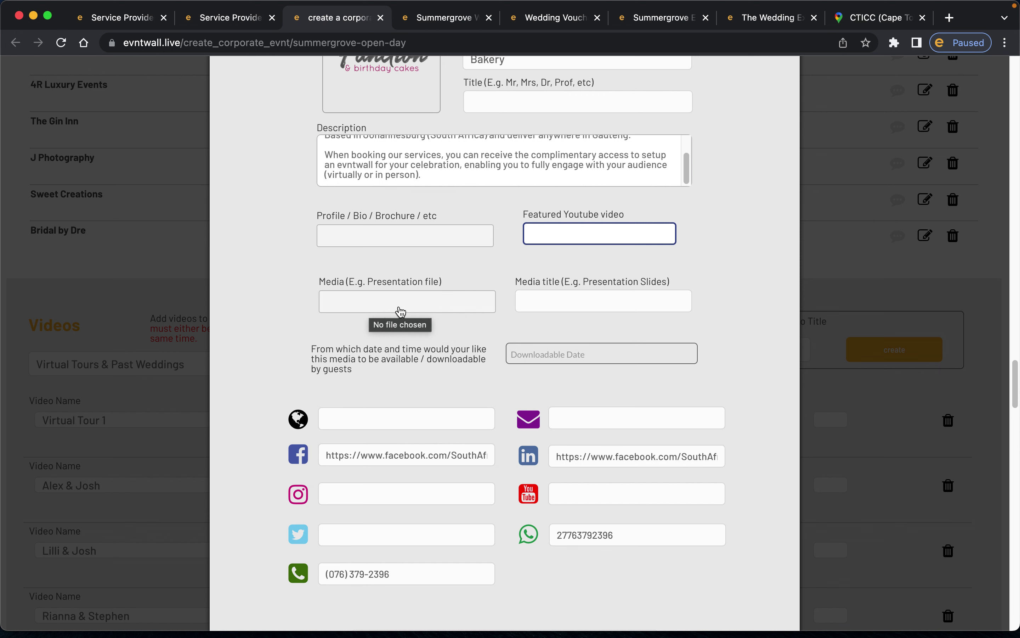
left_click(539, 303)
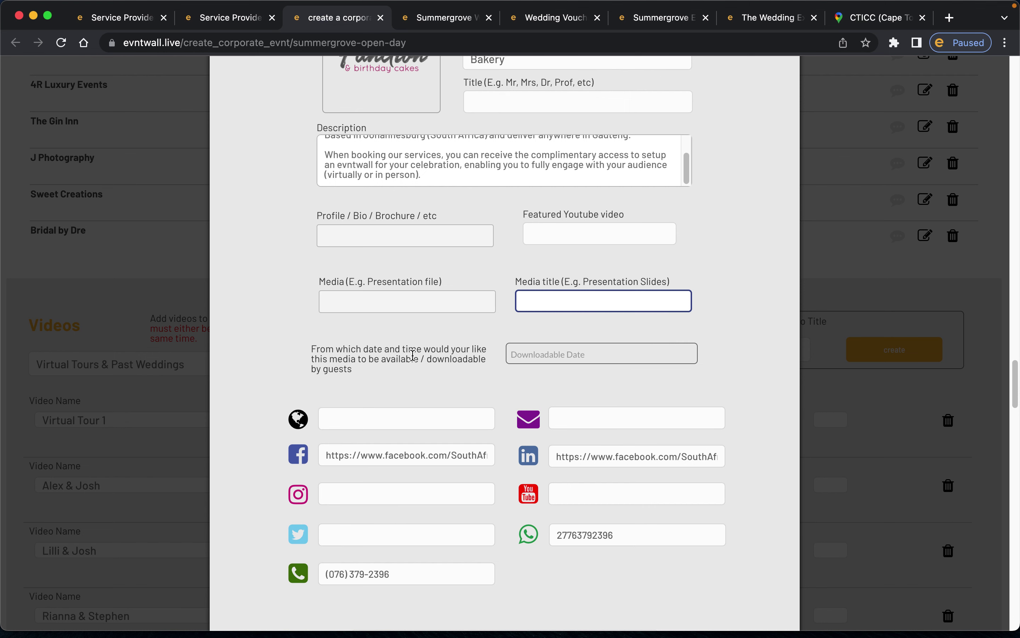
scroll(422, 350, "up", 2)
scroll(580, 330, "down", 4)
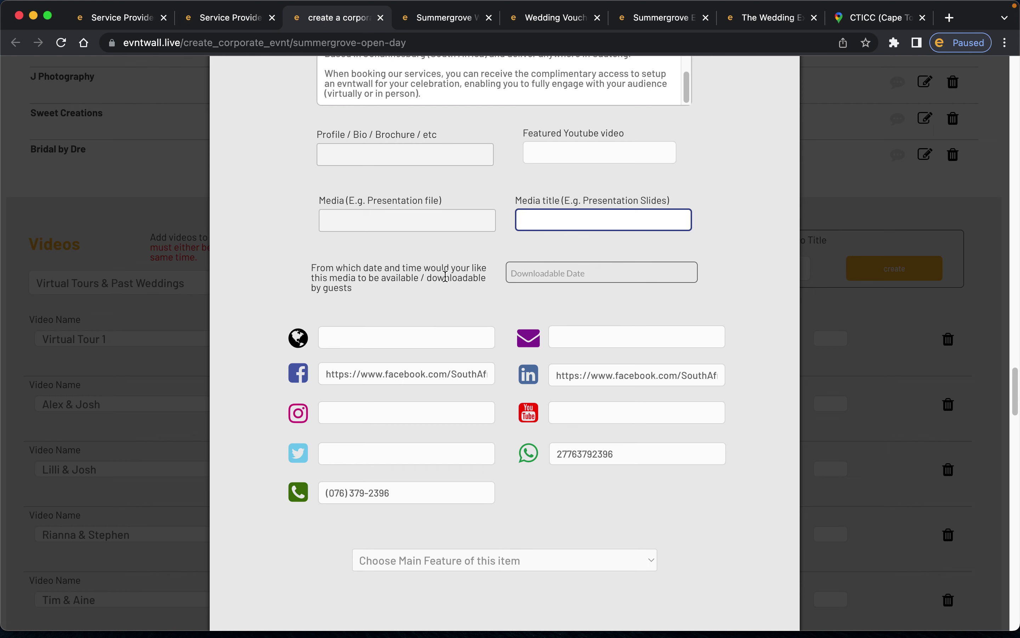
scroll(411, 302, "down", 3)
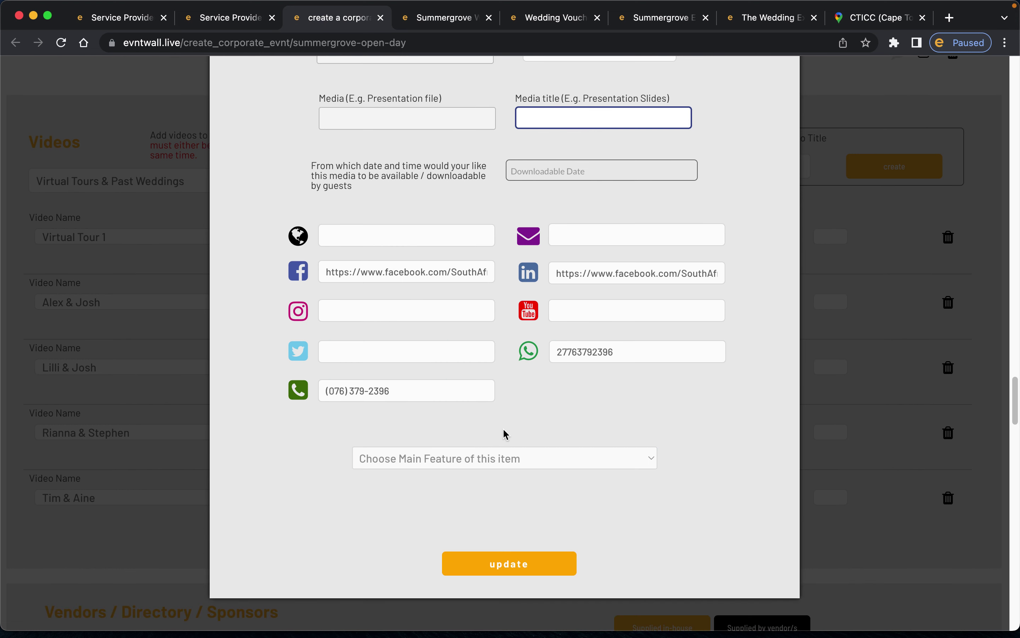
scroll(506, 416, "down", 8)
scroll(515, 333, "up", 6)
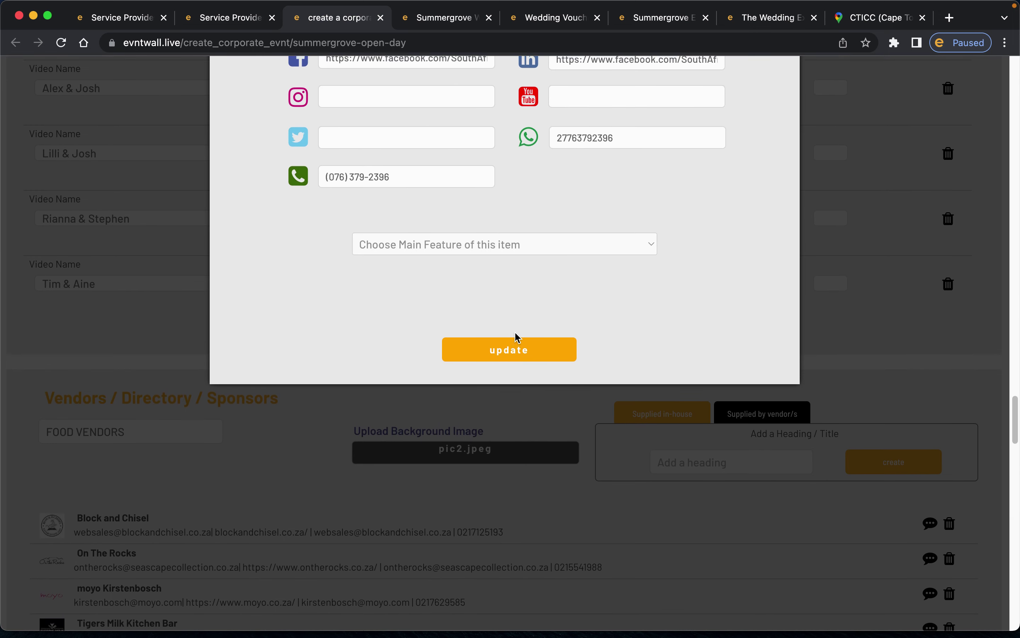
left_click(526, 369)
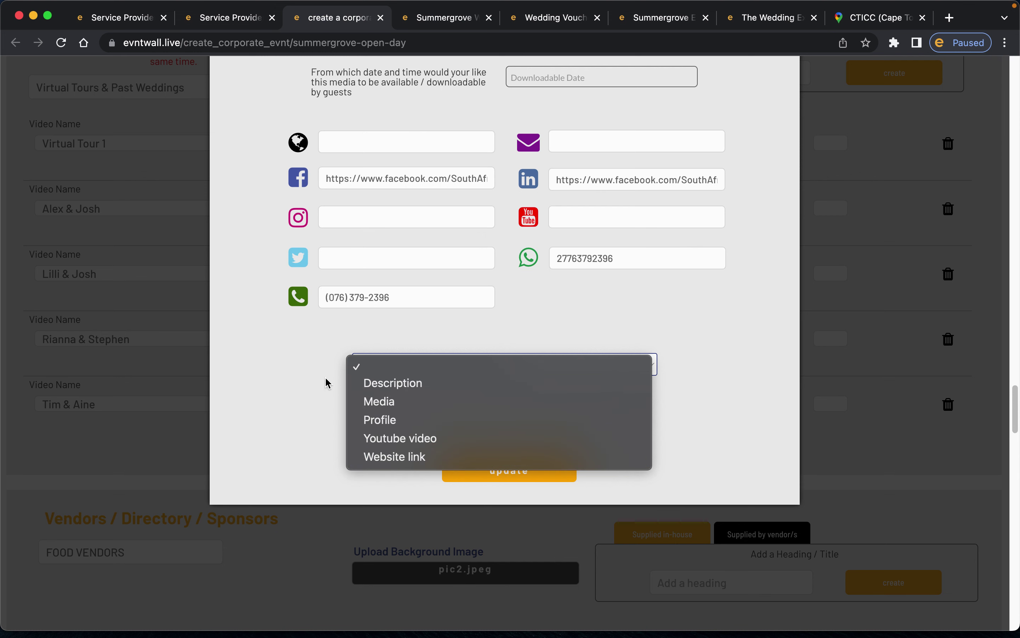
left_click(337, 382)
scroll(534, 414, "down", 1)
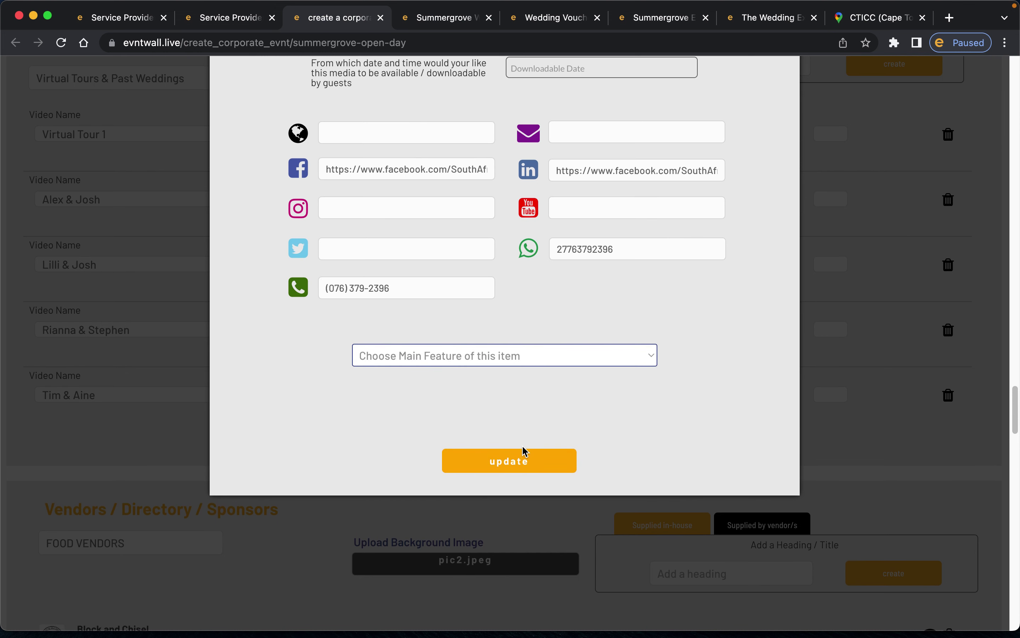
scroll(508, 342, "up", 3)
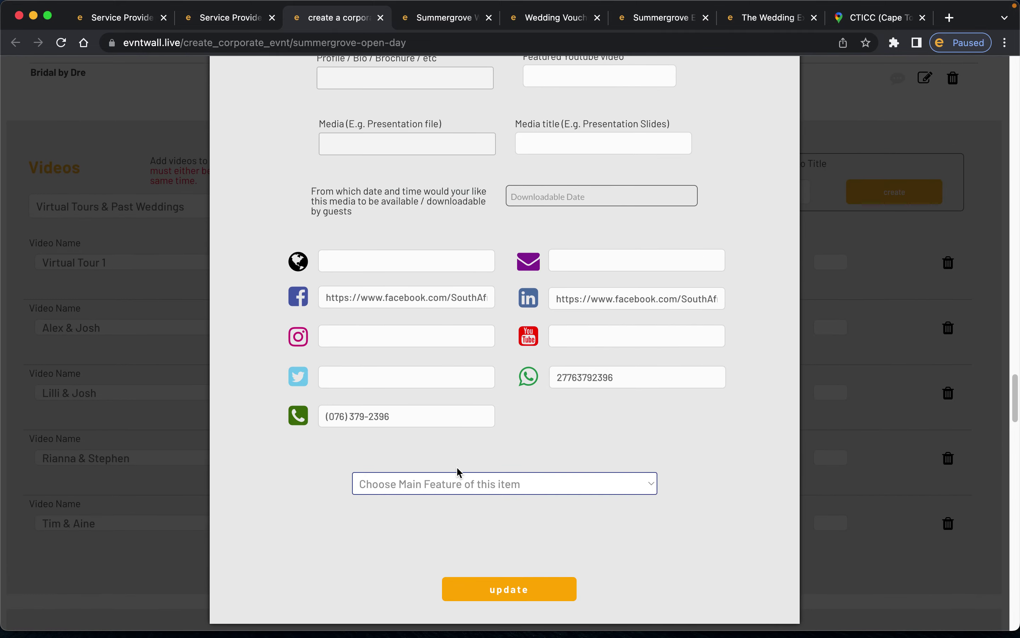
scroll(543, 395, "up", 10)
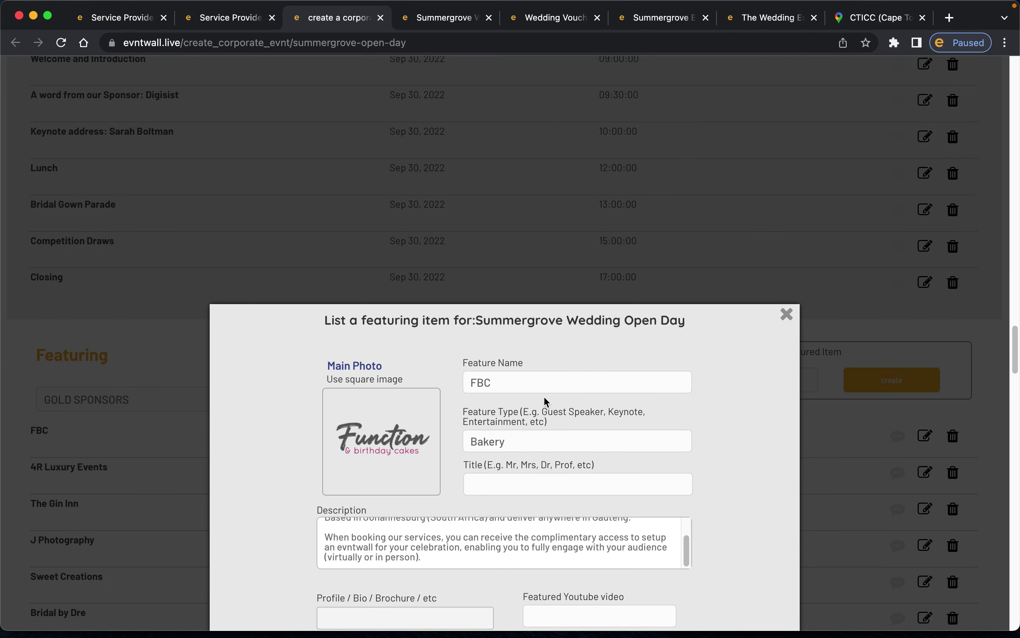
left_click(797, 323)
scroll(506, 326, "up", 2)
- Close the FBC pop-up on the live wall and scroll the editor to the Virtual Tours & Past Weddings videos
scroll(422, 344, "down", 3)
scroll(423, 346, "down", 1)
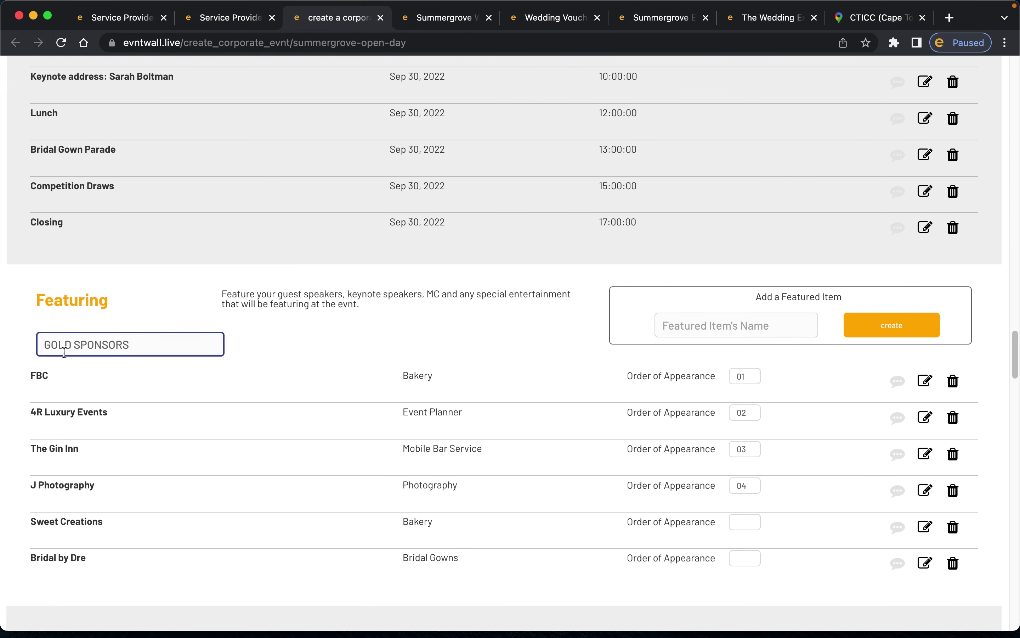
left_click(449, 19)
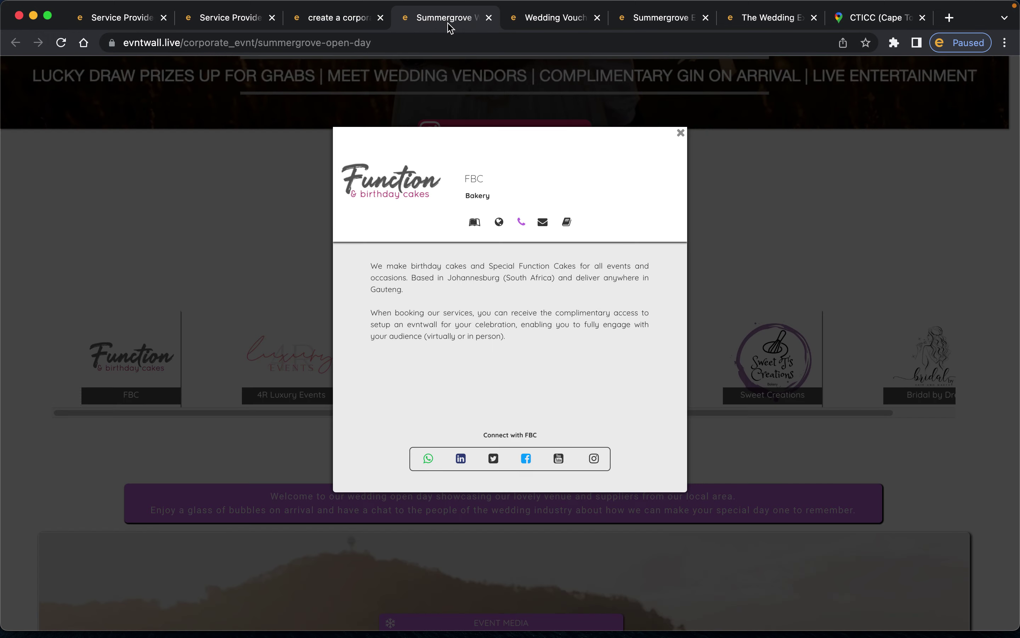
left_click(676, 134)
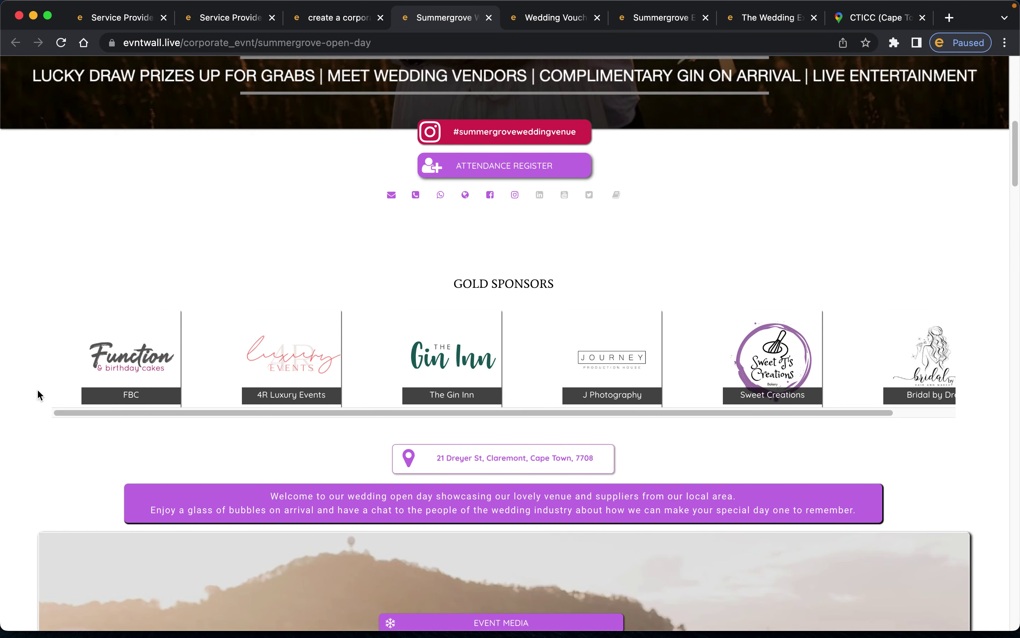
left_click(331, 24)
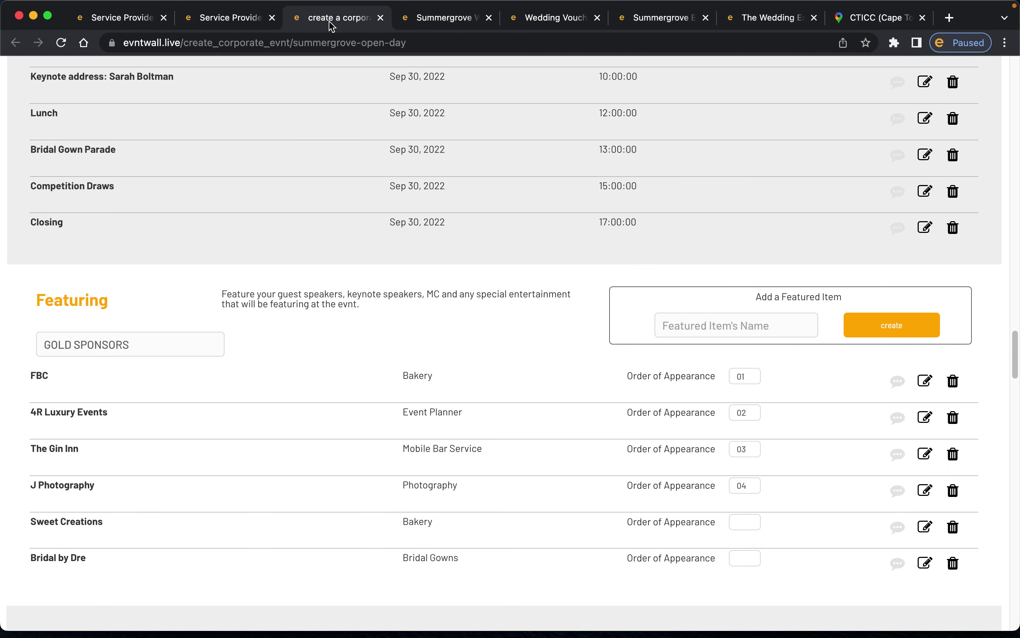
scroll(313, 347, "down", 5)
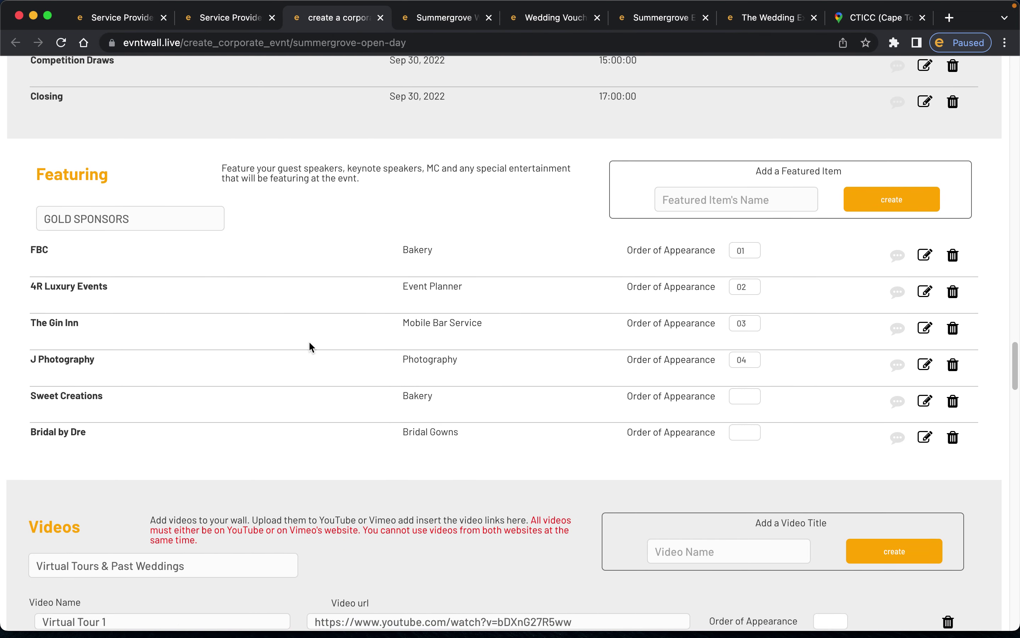
scroll(311, 347, "down", 3)
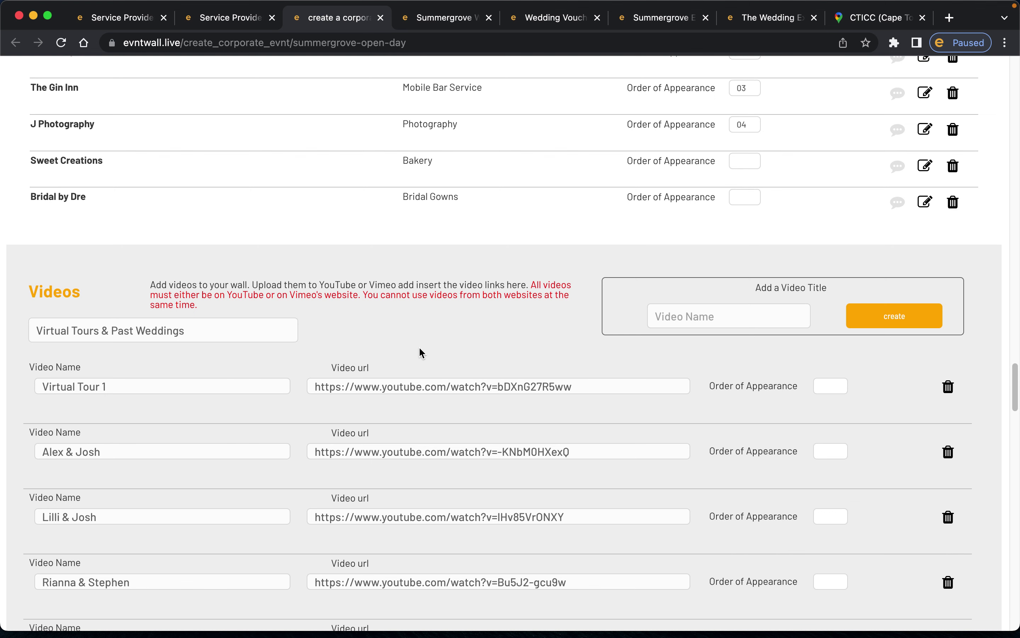
scroll(421, 352, "down", 3)
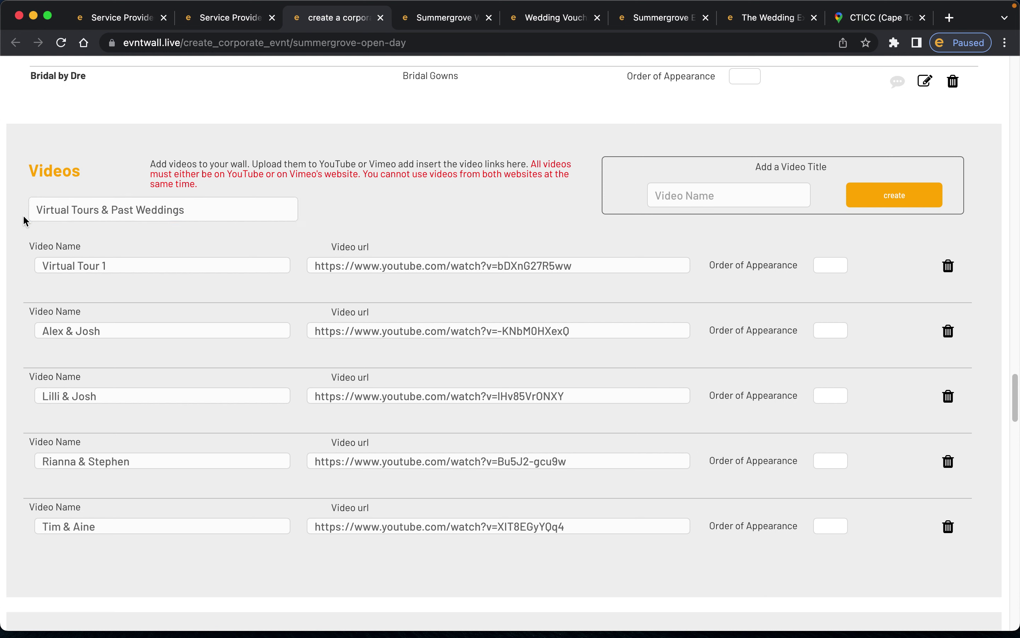
left_click(448, 17)
scroll(549, 290, "down", 20)
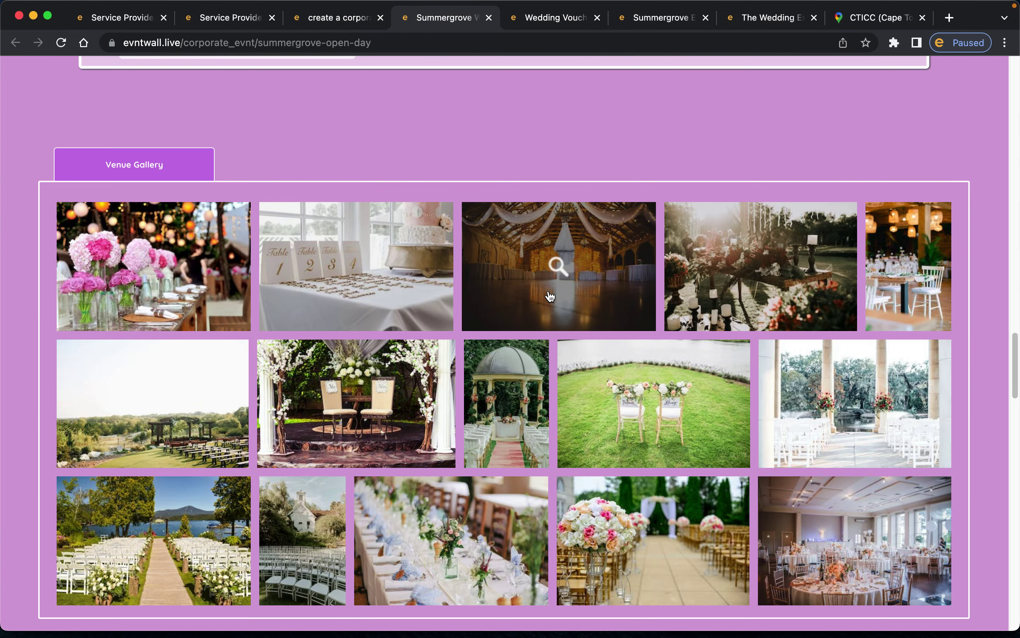
scroll(548, 296, "down", 10)
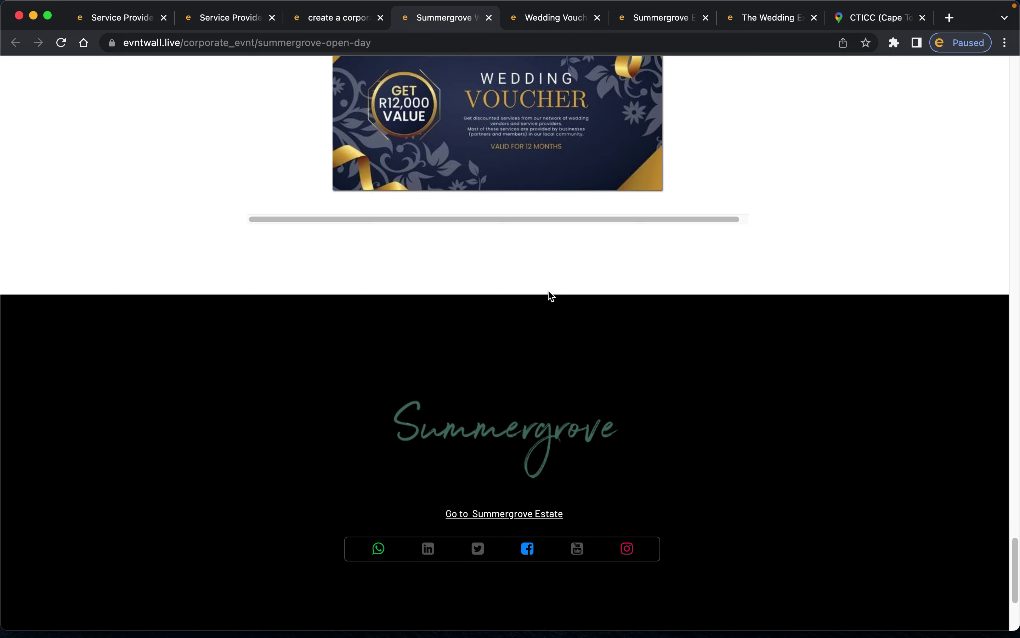
scroll(548, 296, "up", 11)
scroll(548, 292, "up", 15)
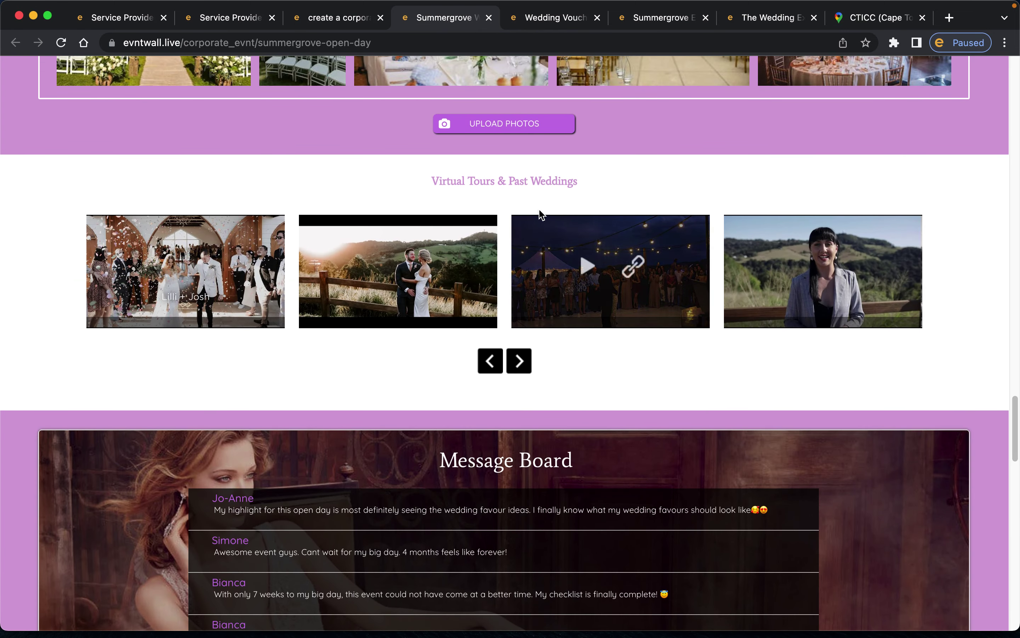
left_click_drag(427, 179, 622, 182)
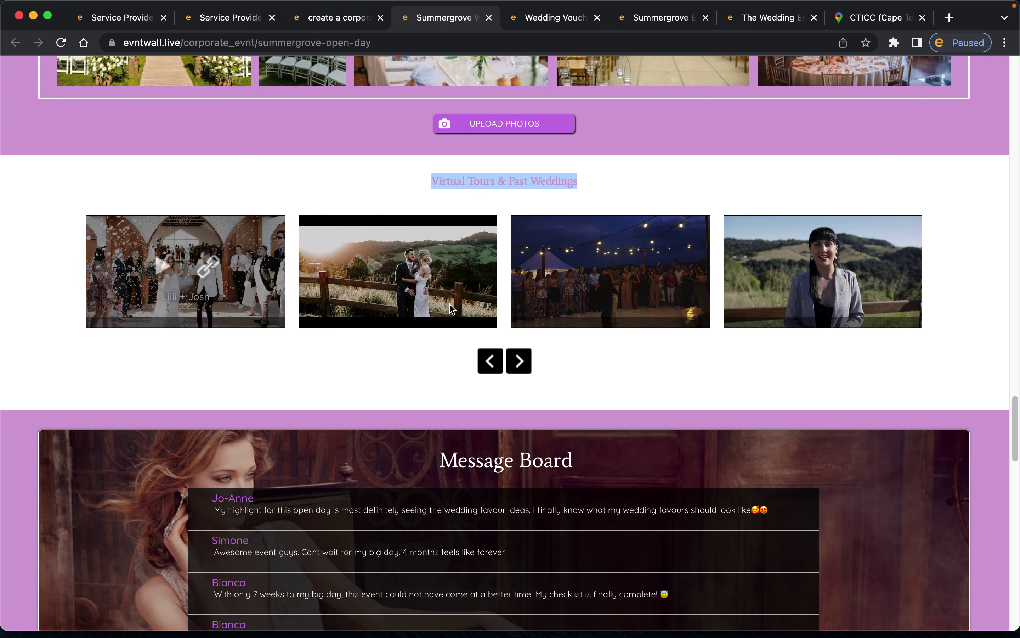
left_click(344, 19)
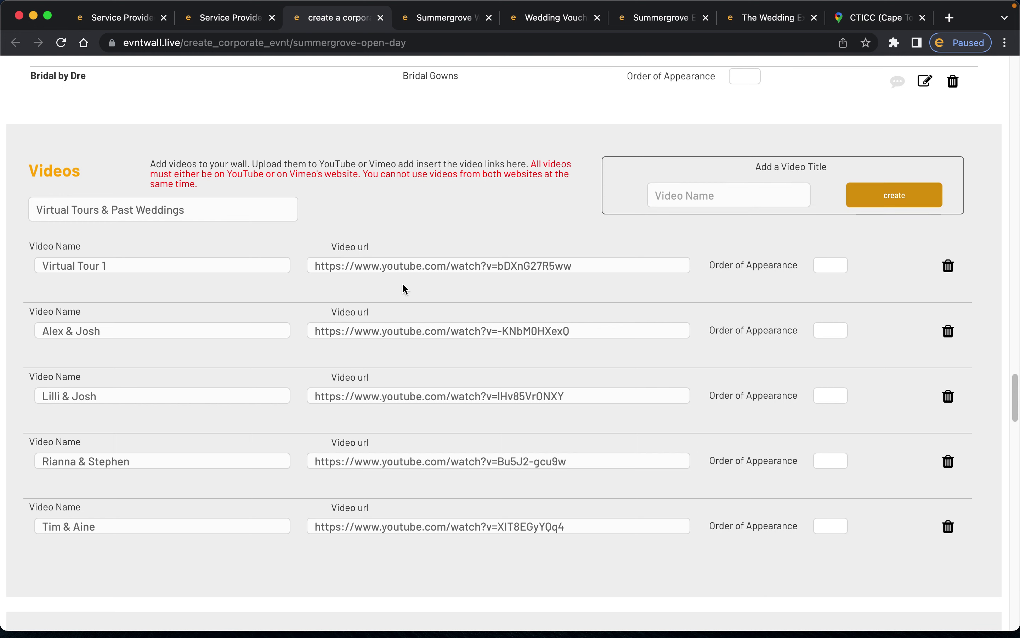
- Select the whole link, the YouTube address, and the video ID of the Virtual Tour 1 URL
left_click(40, 266)
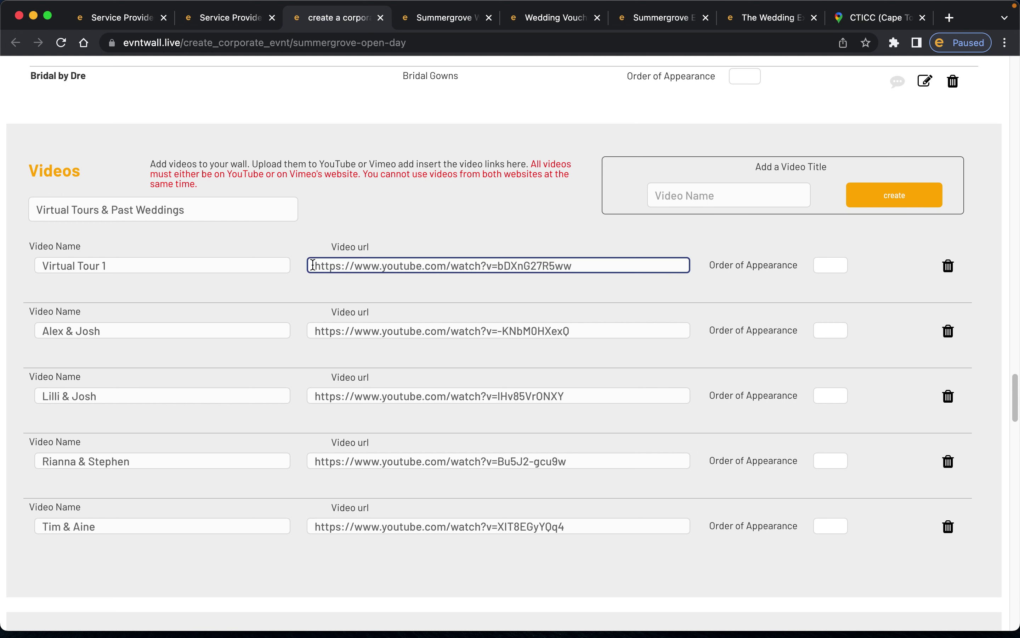
left_click_drag(313, 265, 618, 264)
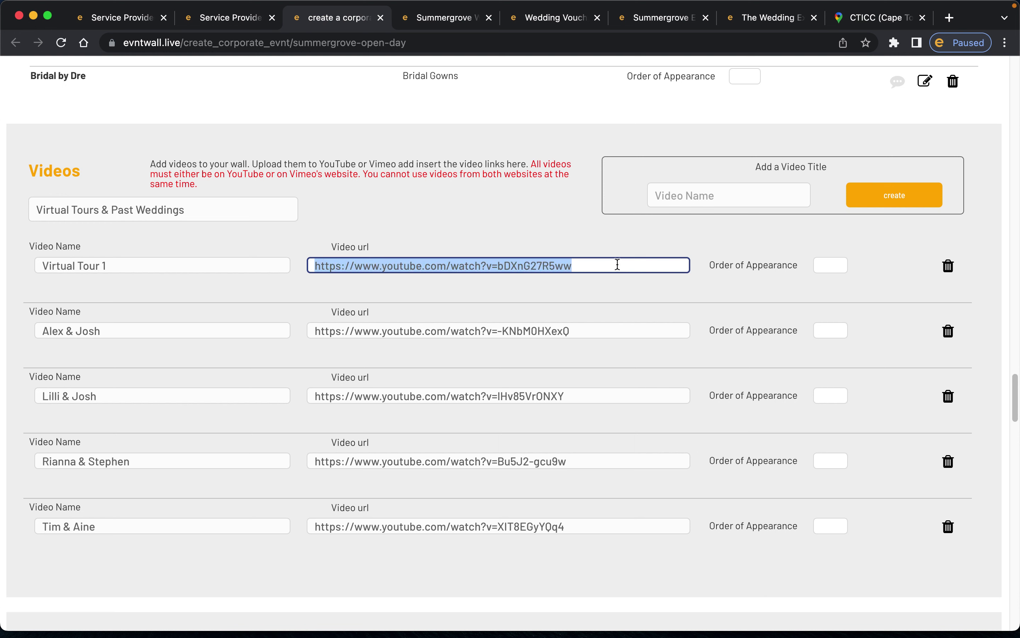
left_click(617, 264)
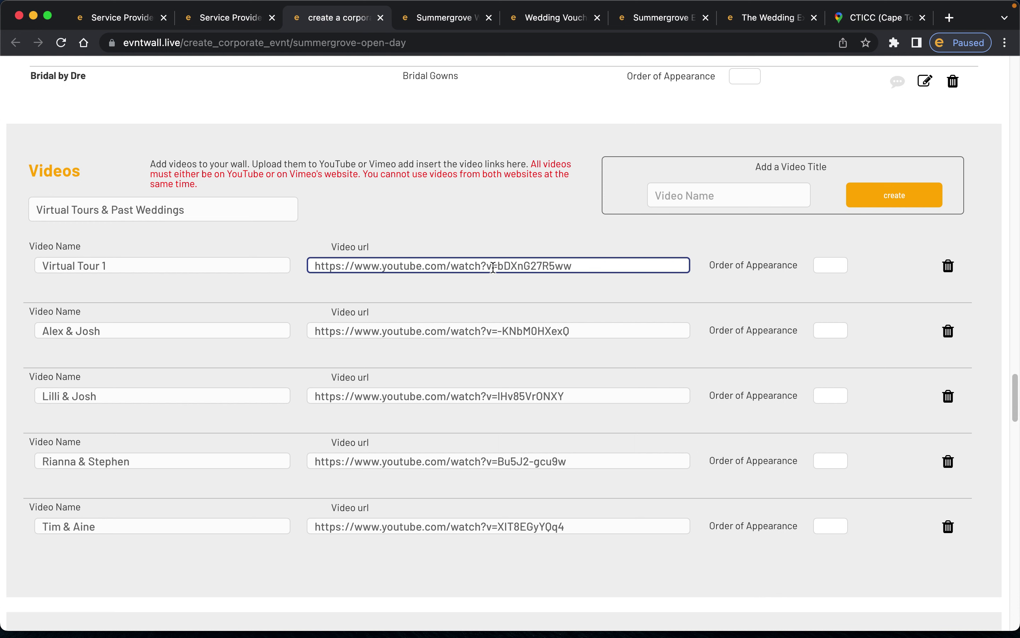
left_click_drag(500, 265, 310, 267)
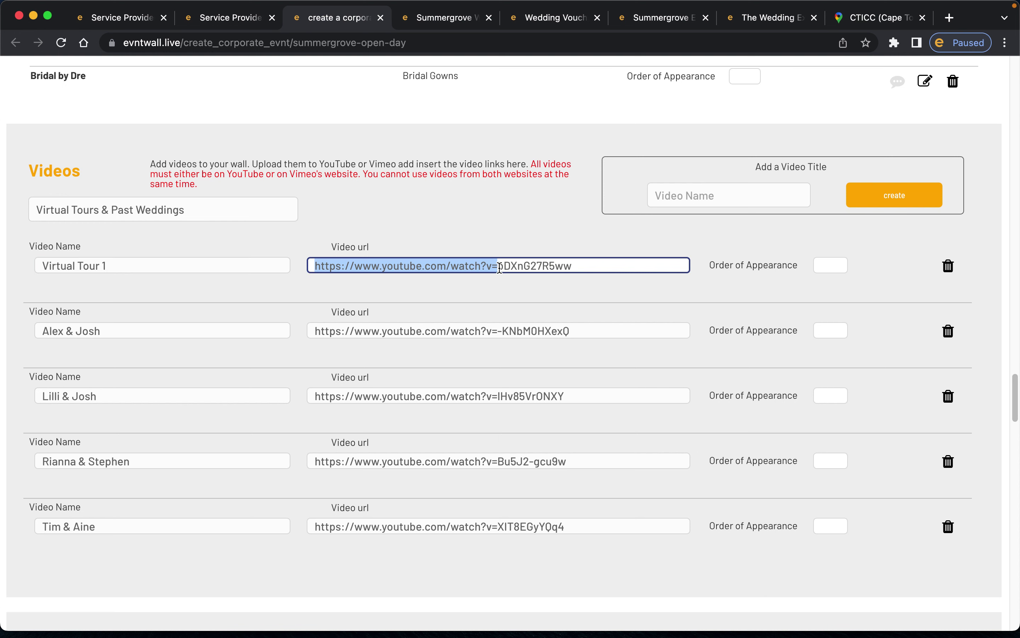
left_click(500, 266)
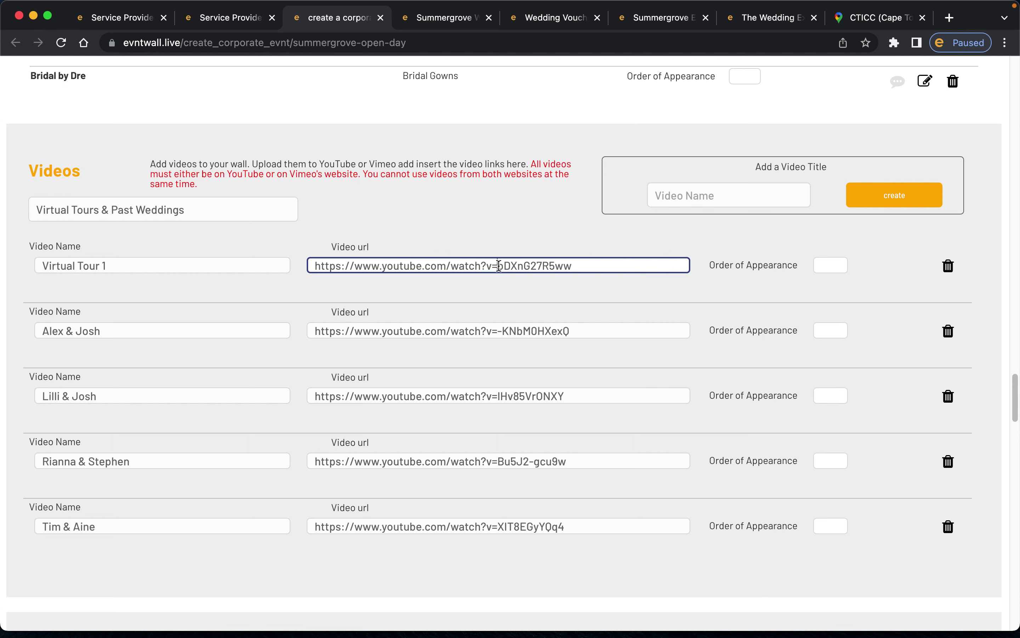
left_click_drag(499, 266, 587, 265)
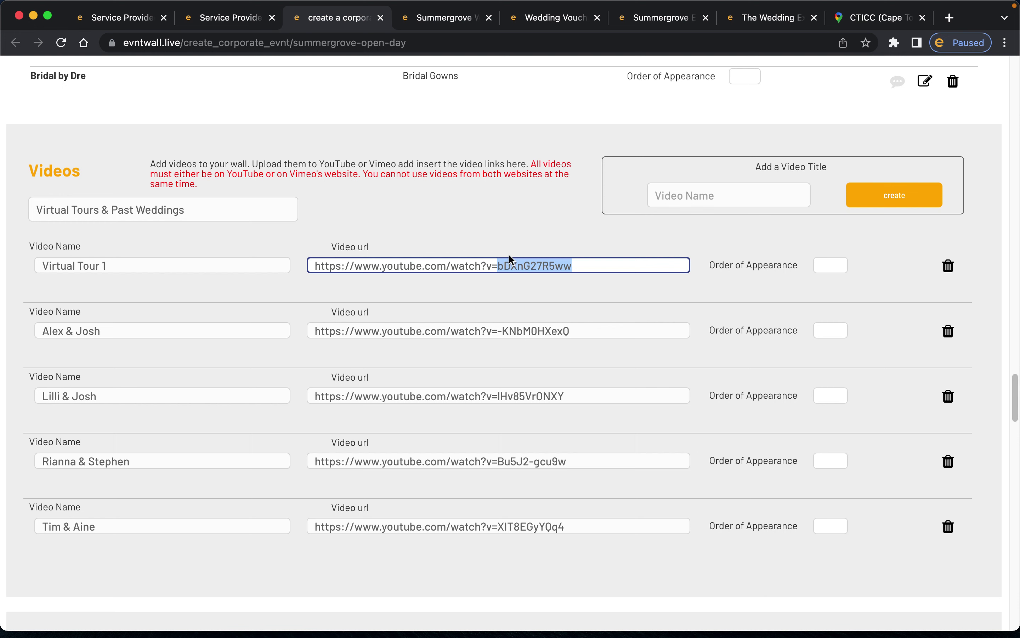
- Give Rianna & Stephen order 1 and Tim & Aine order 2
left_click(833, 265)
scroll(677, 295, "down", 2)
scroll(678, 295, "down", 1)
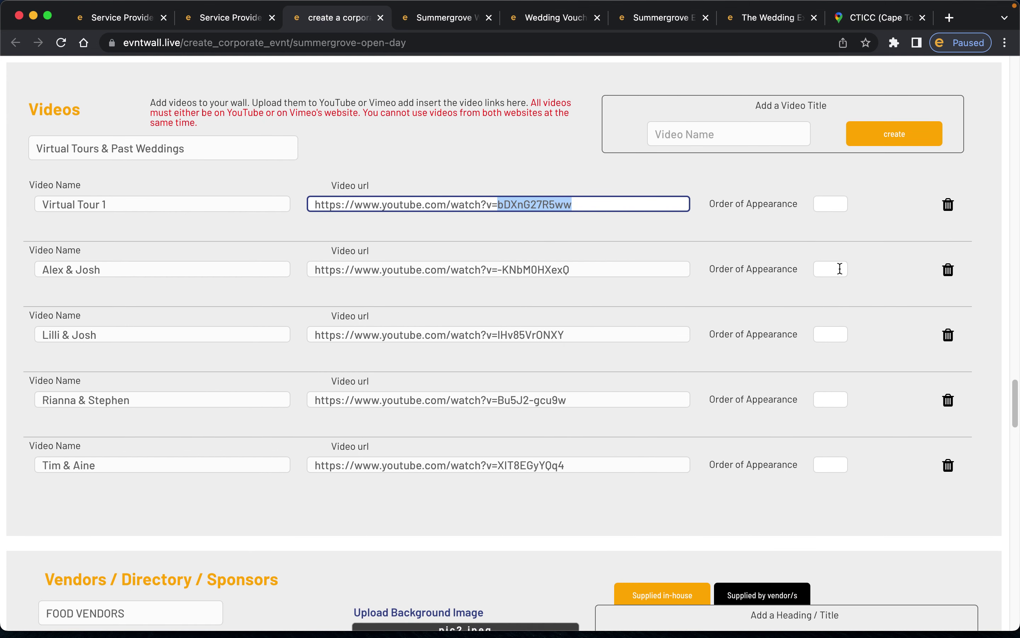
left_click(831, 206)
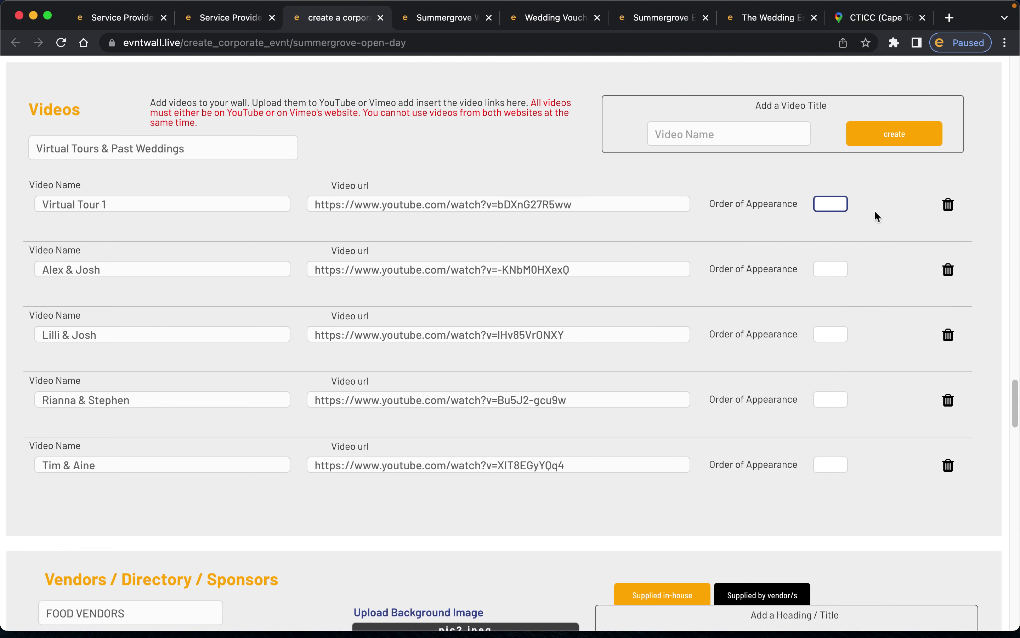
left_click(837, 398)
left_click(825, 463)
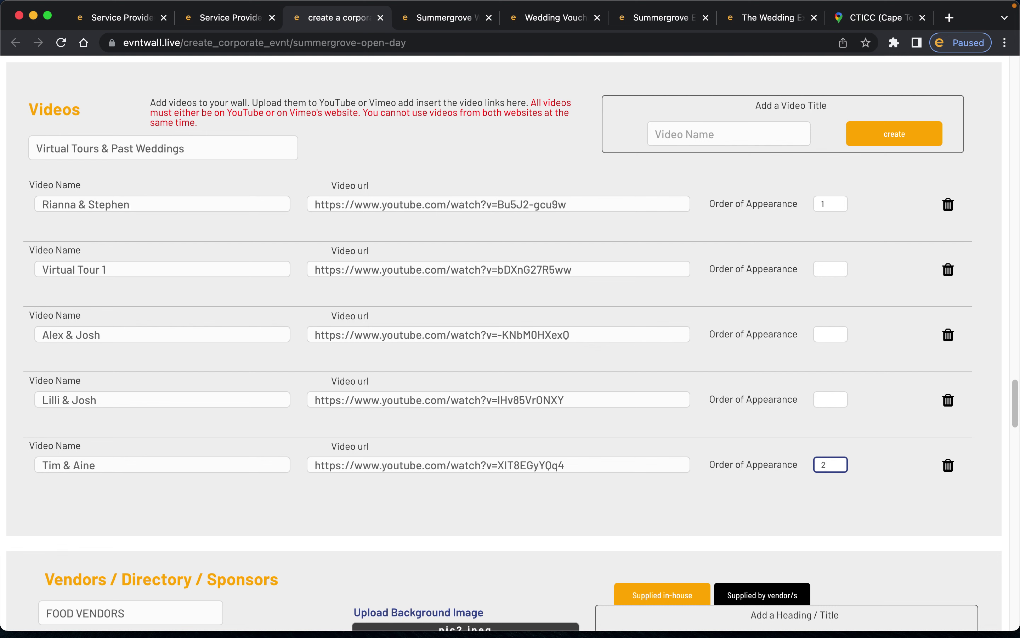
type("2")
left_click(876, 438)
- Clear Rianna & Stephen's order number, dropping it to the bottom, and select Tim & Aine's 2
left_click(838, 204)
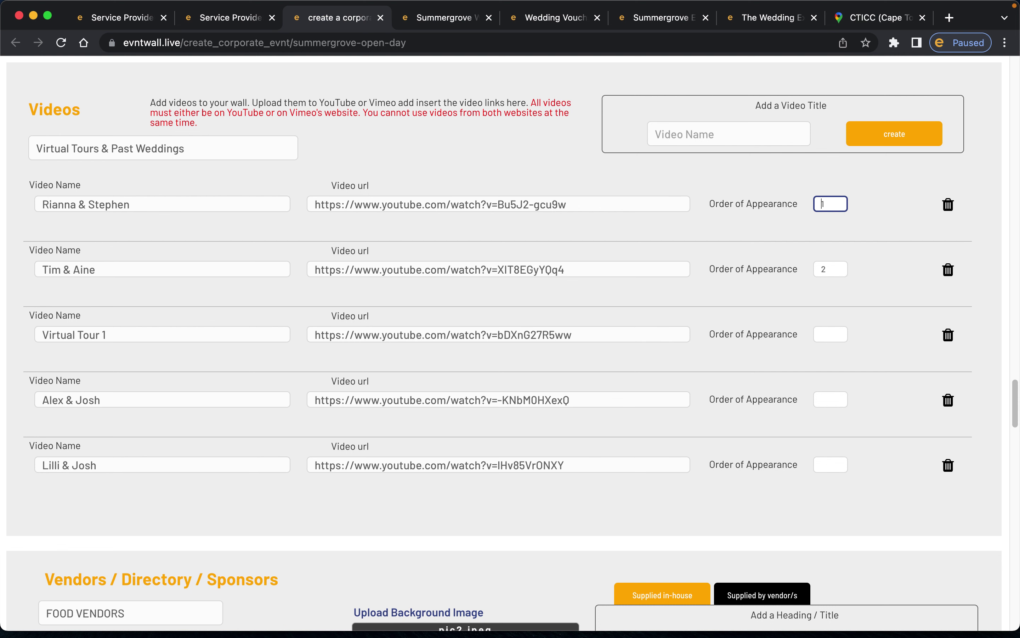
left_click(829, 269)
left_click(856, 246)
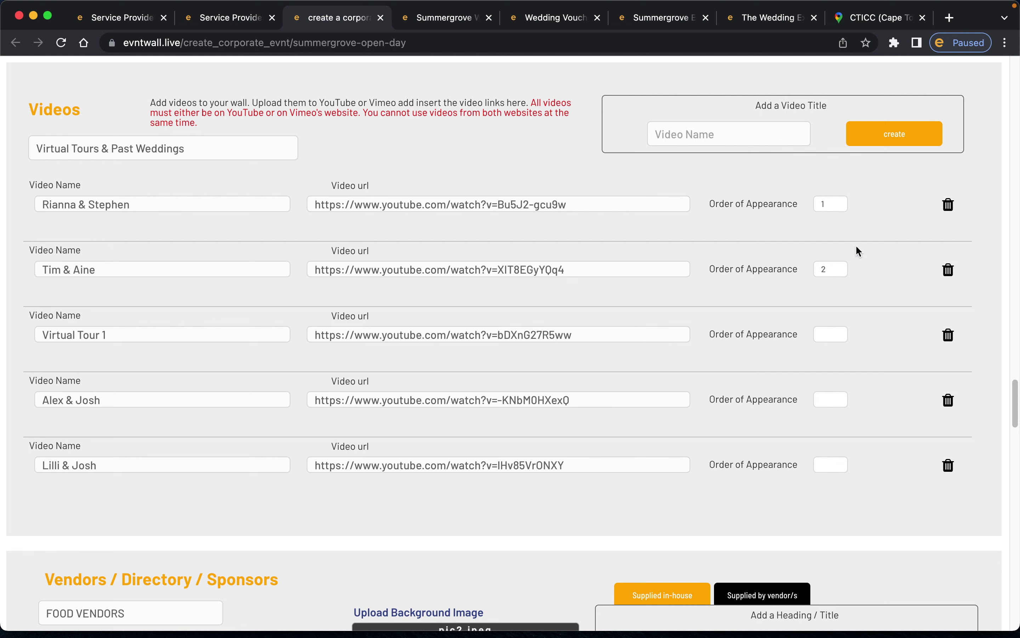
left_click(841, 208)
left_click(843, 269)
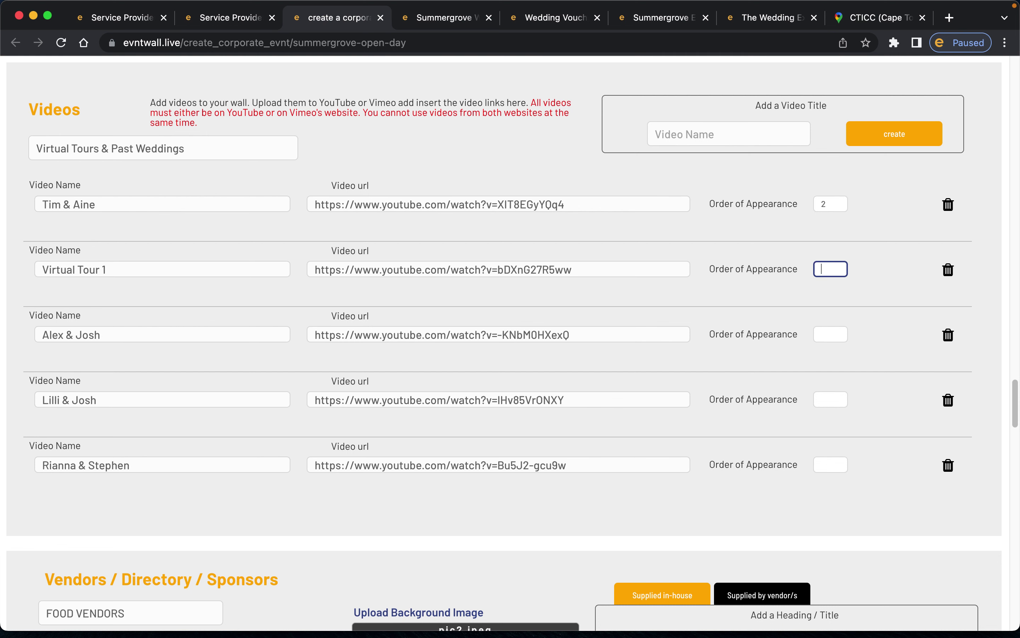
double_click(829, 203)
- Delete Tim & Aine's order number so the videos return to their original order
left_click(837, 219)
scroll(793, 323, "down", 5)
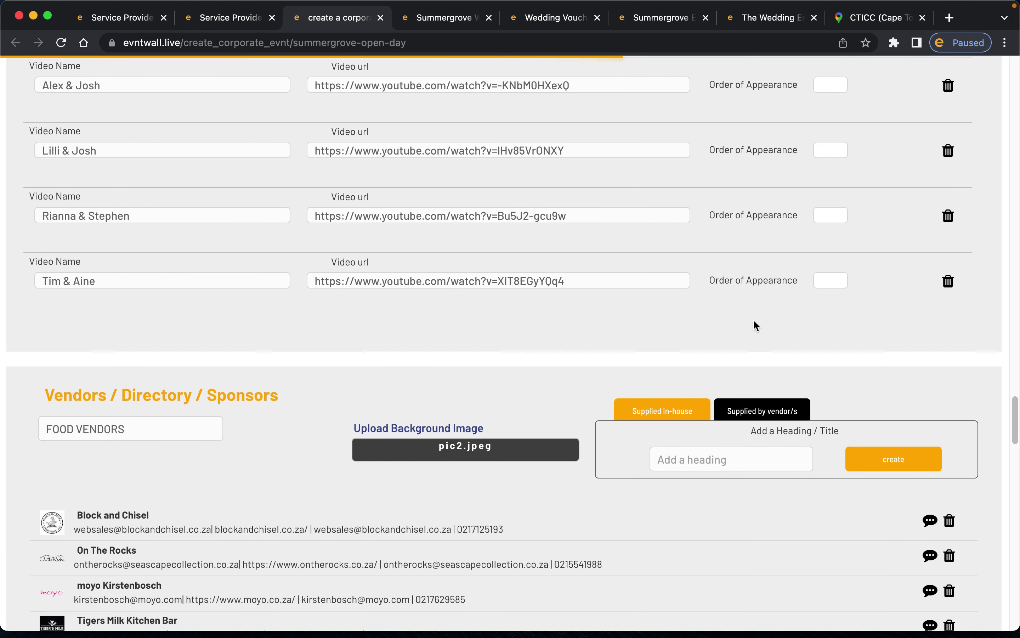
scroll(753, 324, "down", 5)
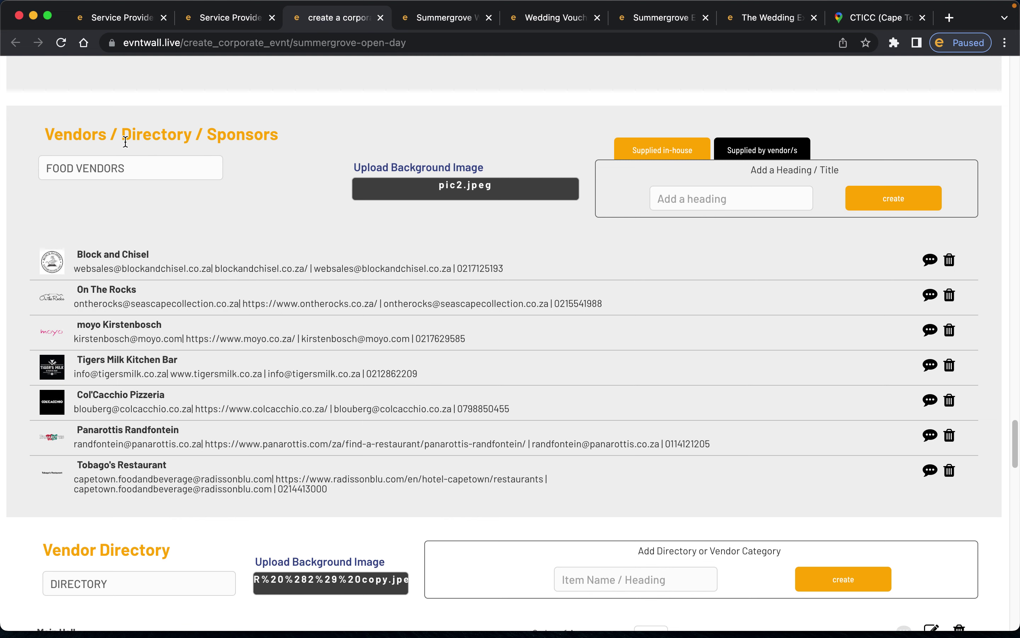
scroll(175, 222, "up", 1)
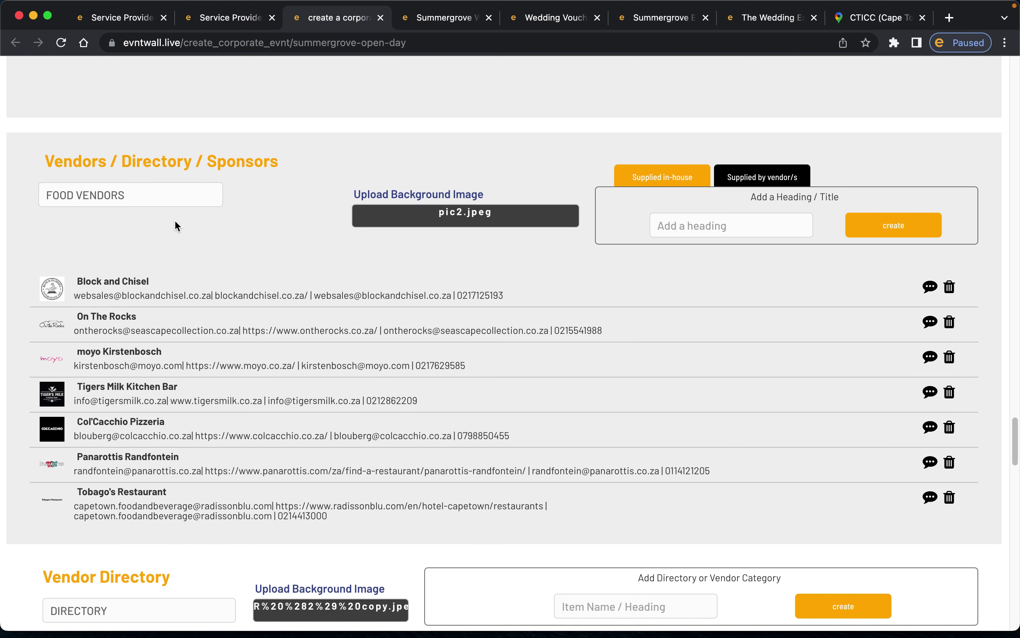
scroll(175, 222, "down", 2)
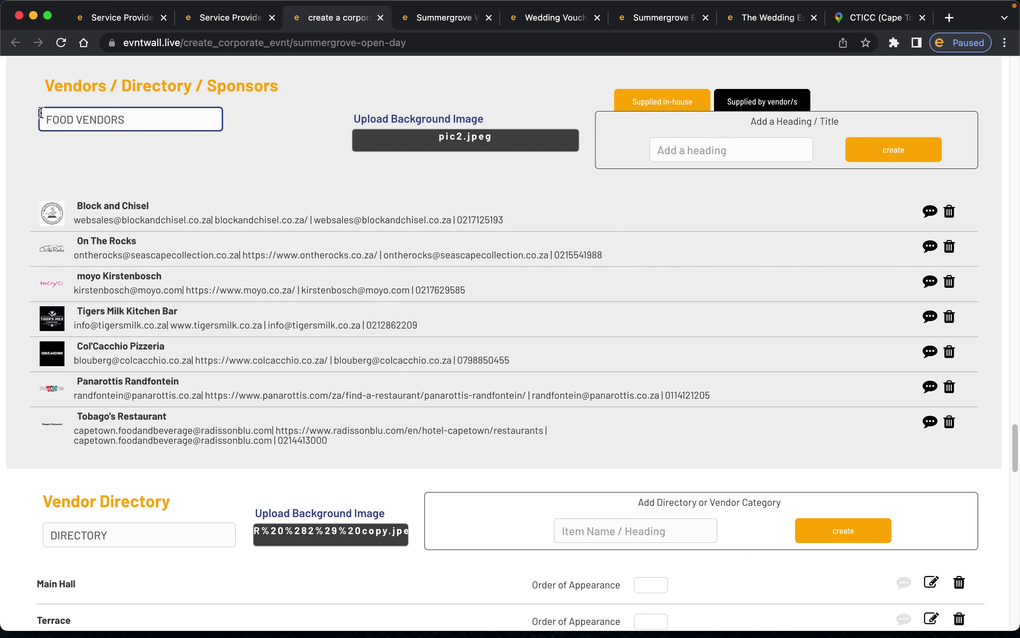
- Inspect the FOOD VENDORS section title, selecting the word VENDORS, then go to Add a heading
left_click(97, 122)
left_click(312, 91)
left_click(121, 114)
double_click(95, 120)
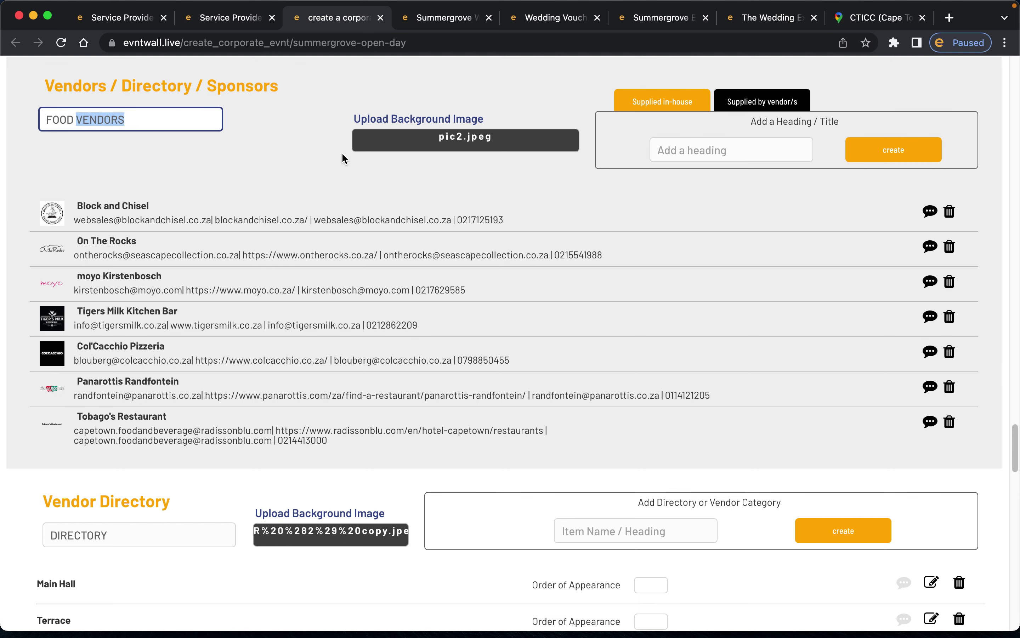
scroll(344, 158, "up", 3)
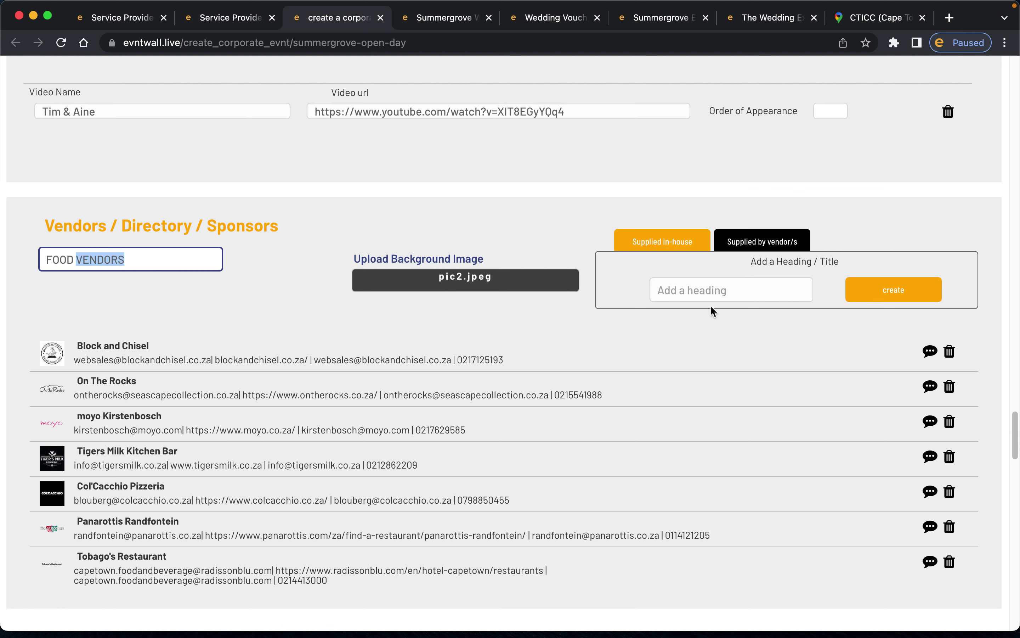
left_click(211, 306)
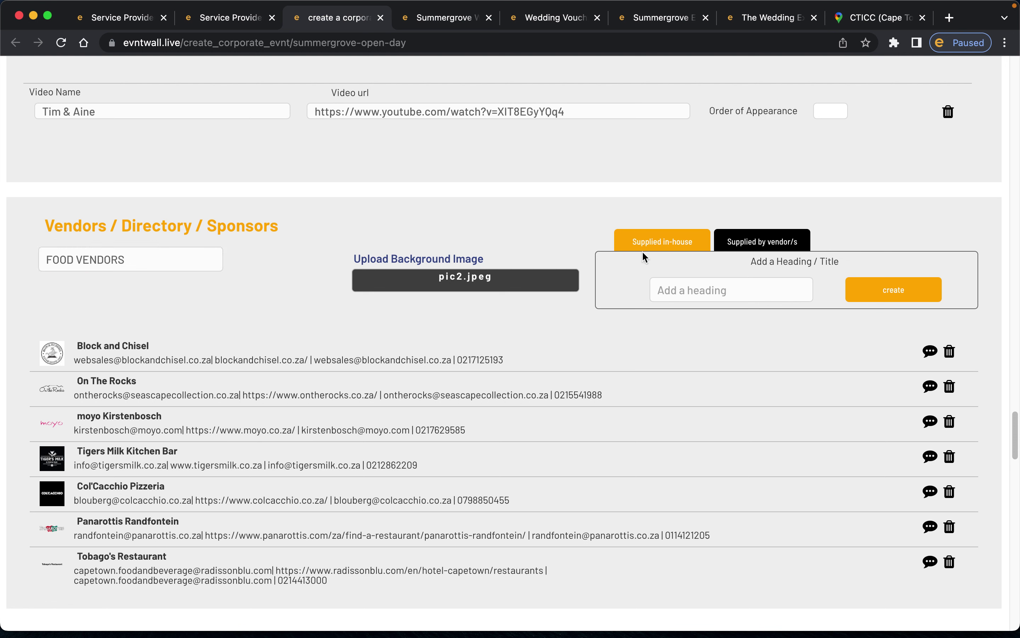
left_click(688, 287)
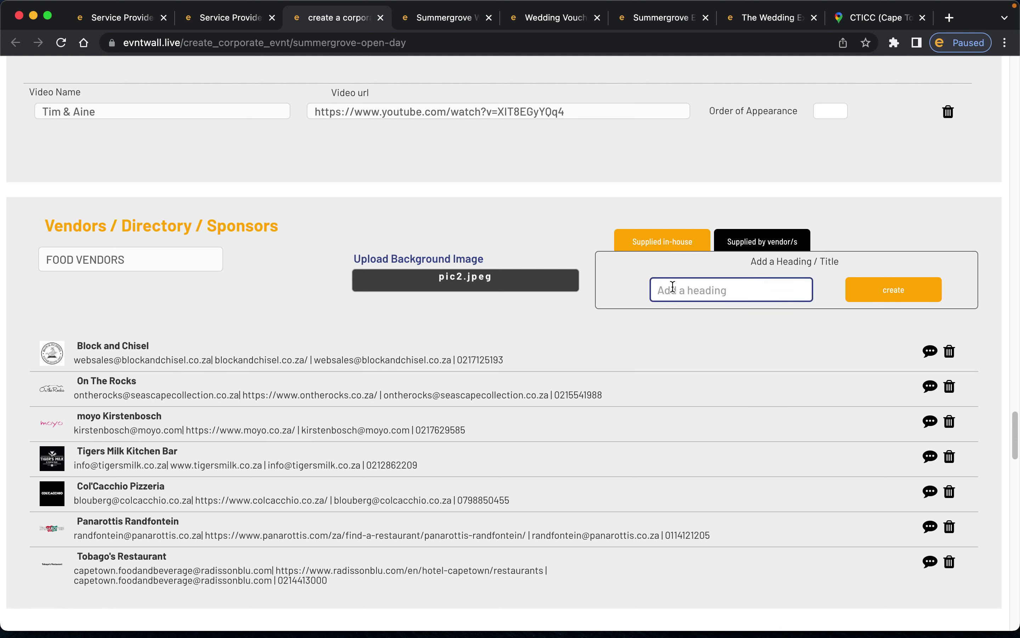
- Create a 'Cocktails' heading in the food vendors list
type("B")
key("BackSpace")
key("BackSpace")
key("BackSpace")
key("BackSpace")
key("BackSpace")
type("Cocktails")
left_click(869, 295)
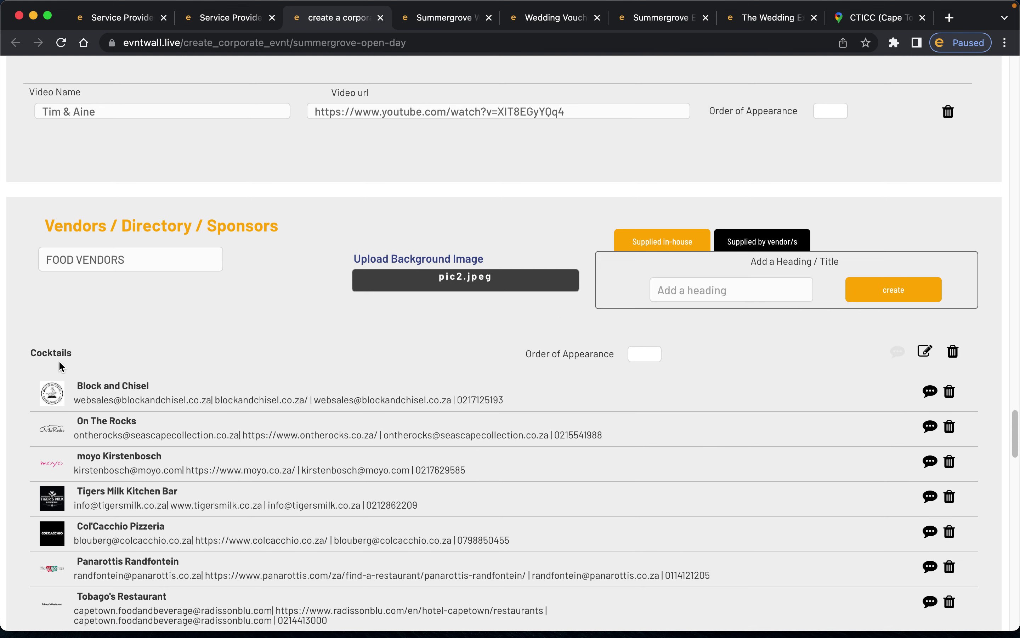
left_click_drag(26, 352, 102, 356)
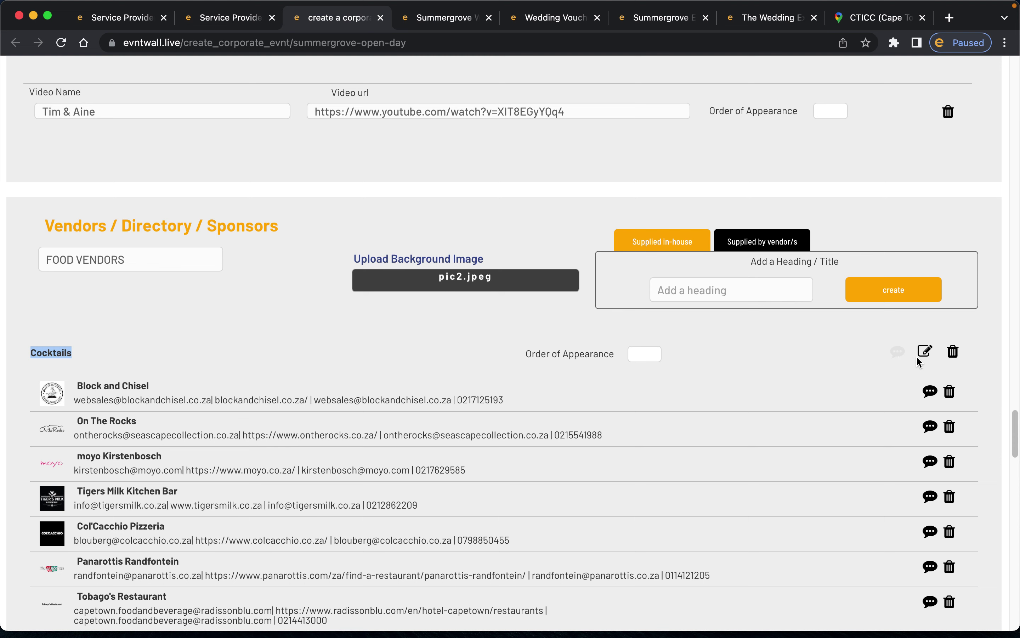
- Type sample details for Cocktails, center them, and close the editor without saving
left_click(927, 353)
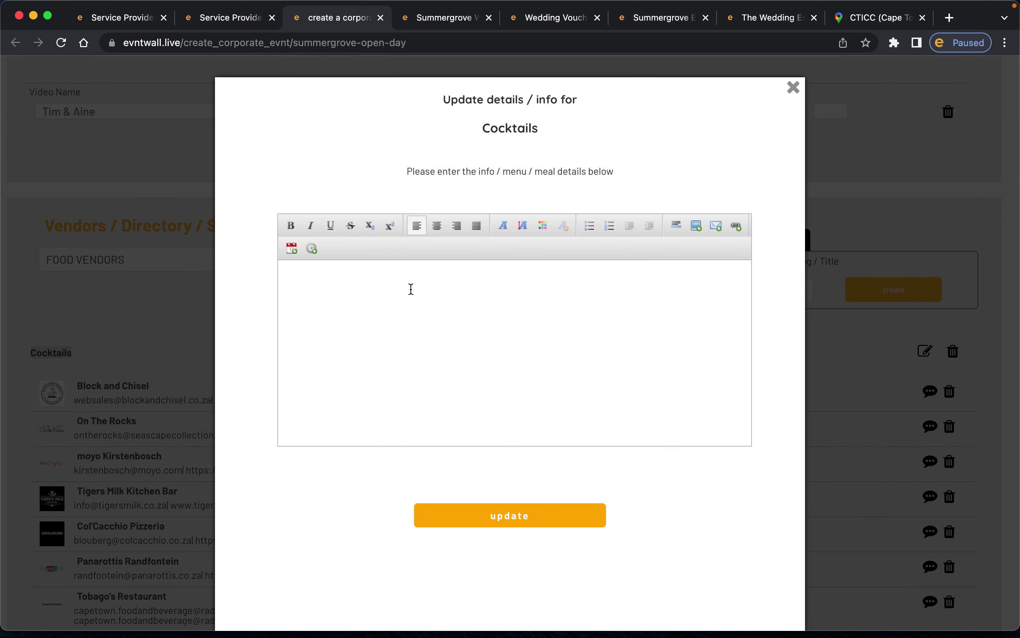
type("ad;ovher ;eaoij d;fobhj dfbjhfb;ohdf b")
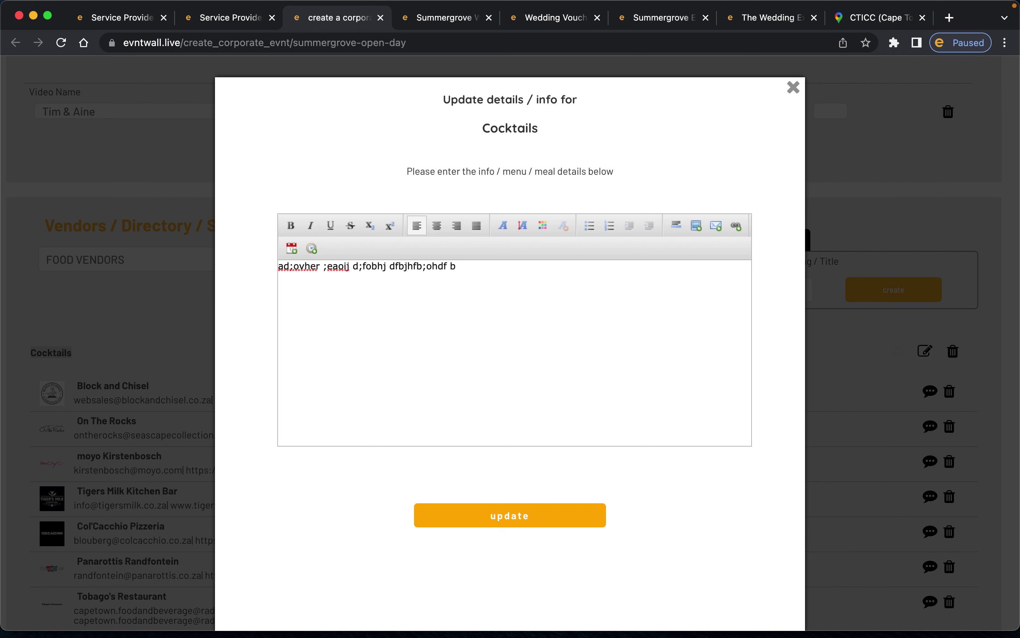
key("super+a")
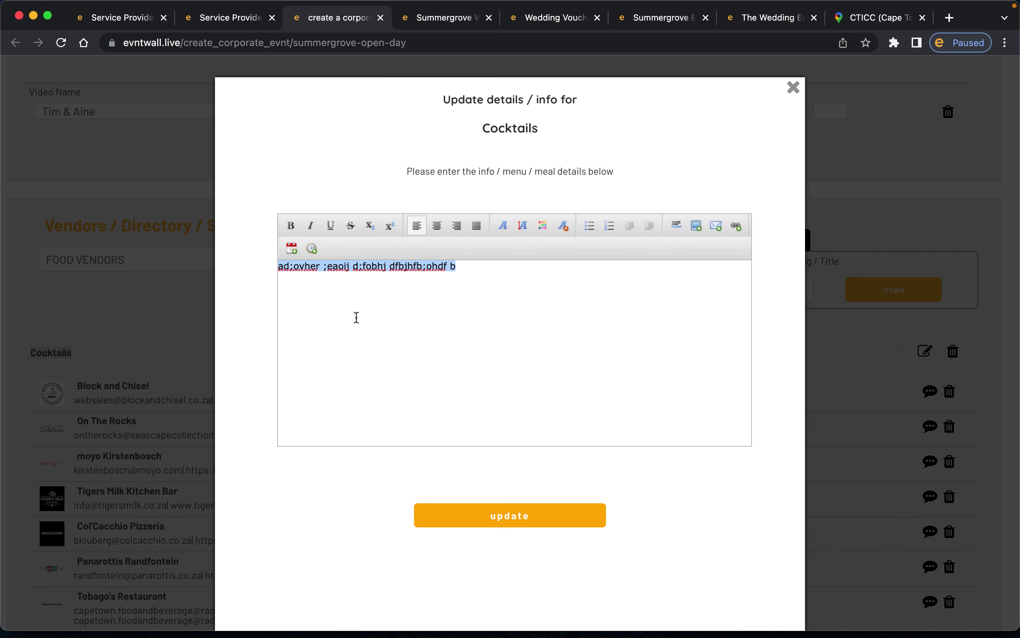
left_click(438, 231)
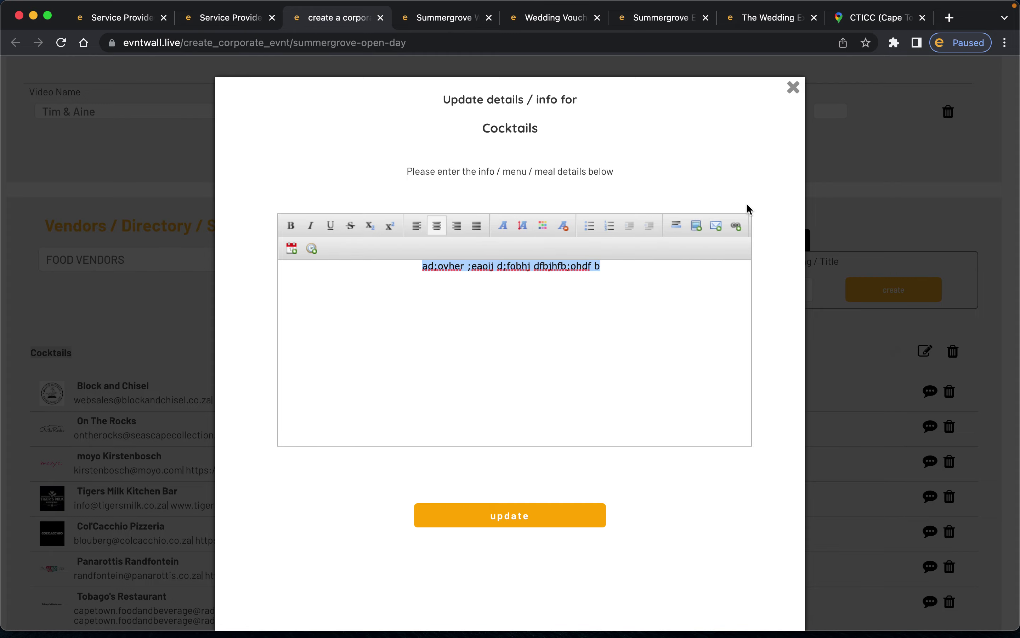
left_click(794, 89)
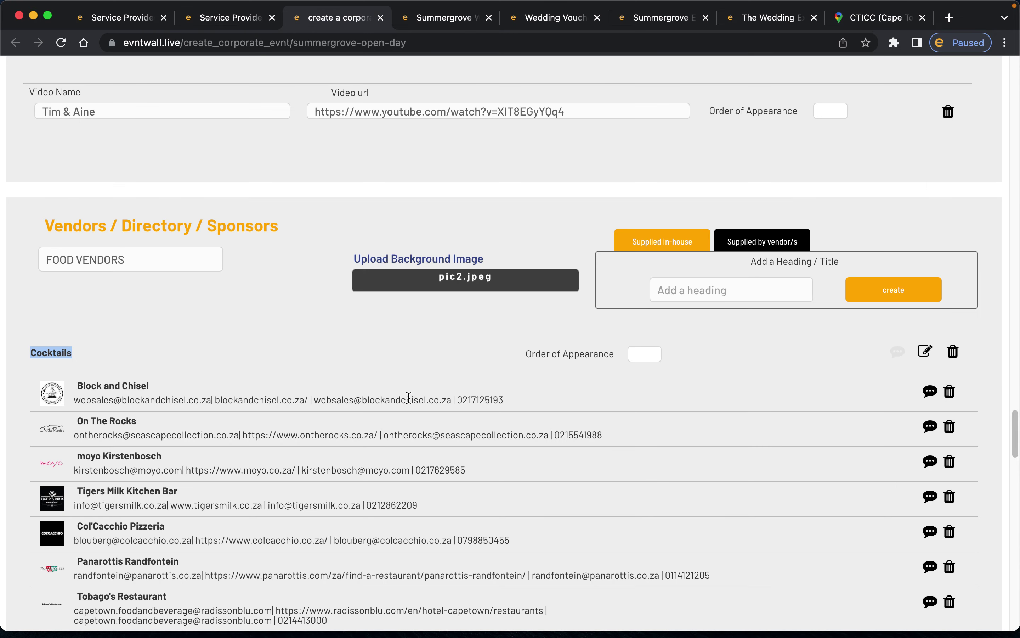
- Delete the Cocktails heading and start a partner search under Supplied by vendor/s
left_click(953, 353)
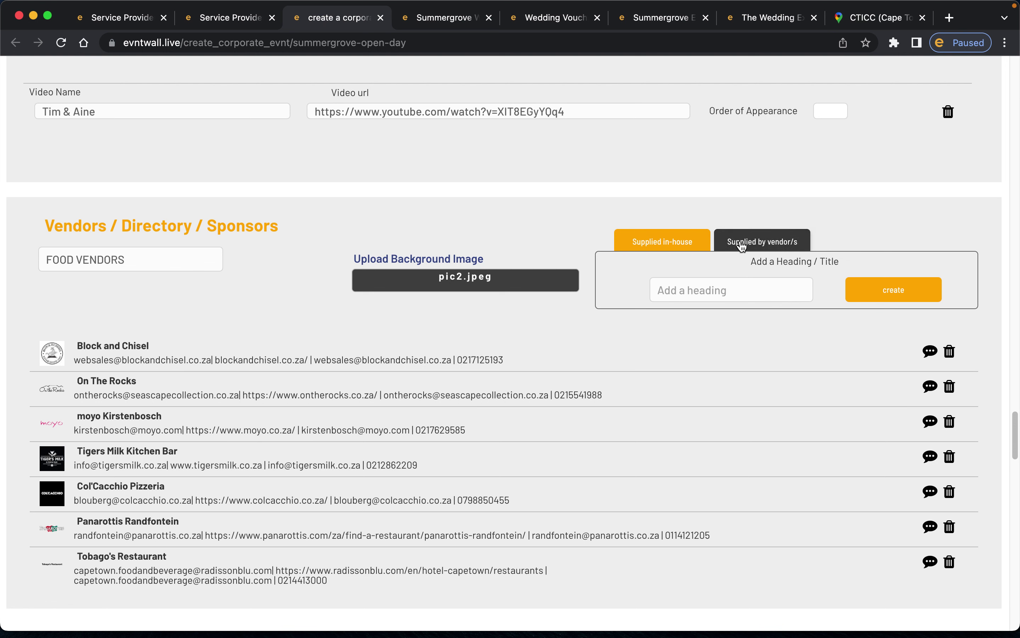
left_click(765, 246)
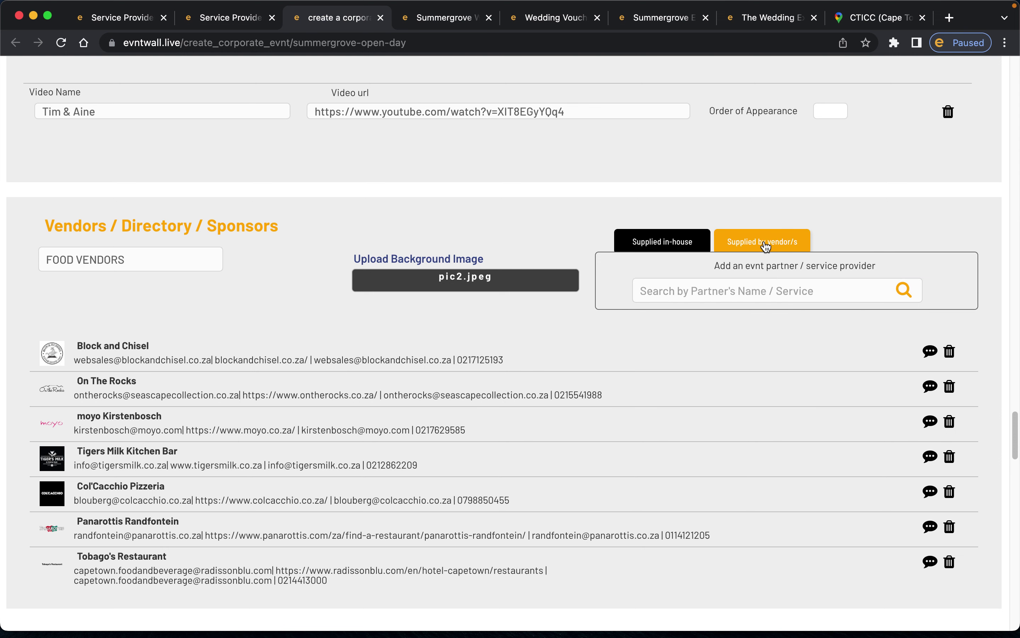
left_click(734, 282)
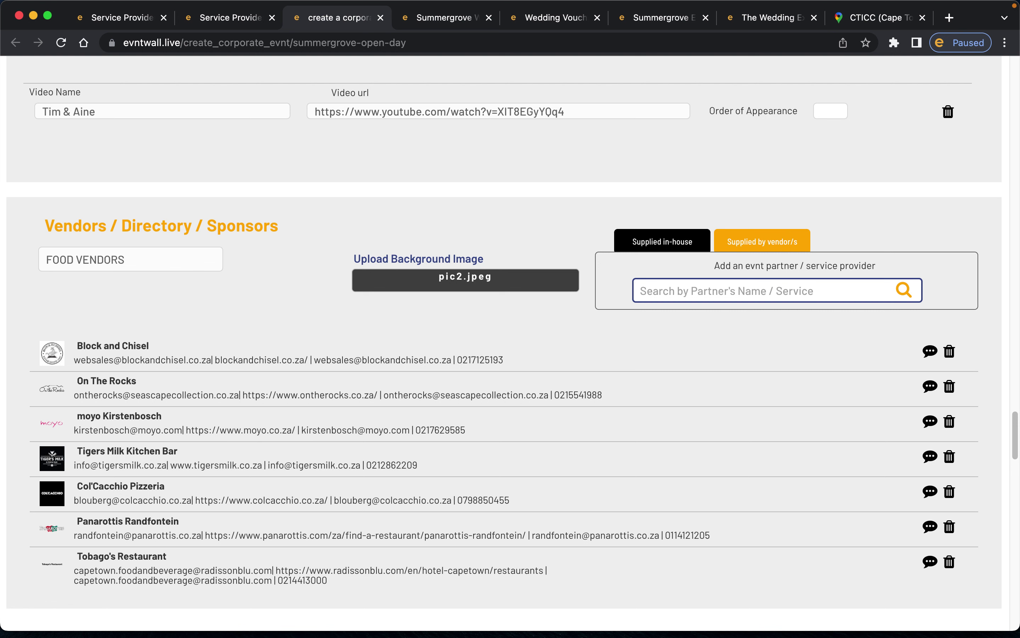
- Search partners for 'restaurant' and add Doodles Beachfront to the Food Vendors list
type("restaurant")
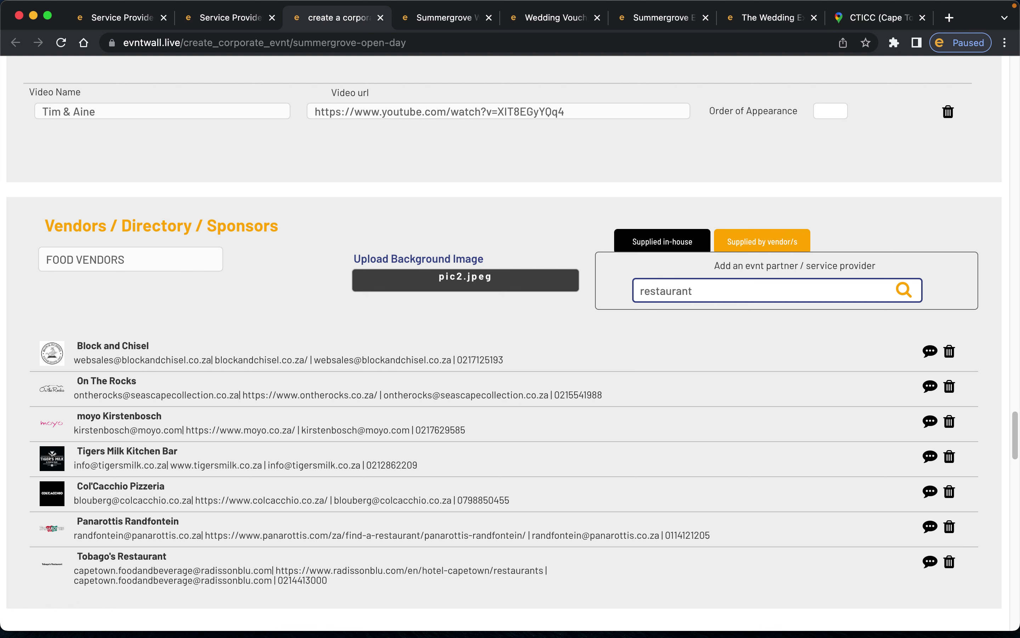
left_click(903, 291)
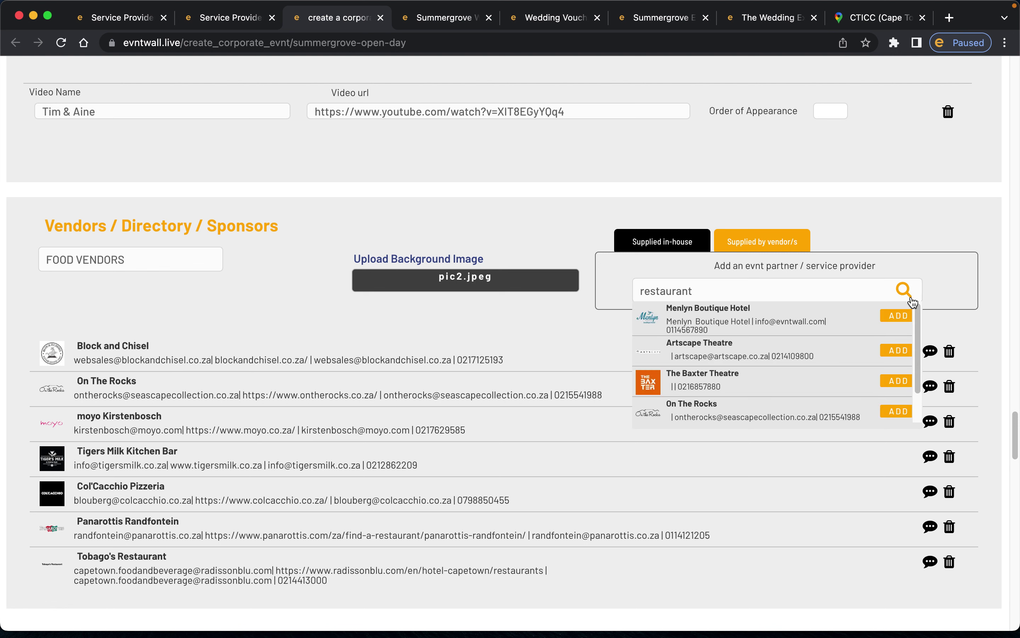
scroll(786, 369, "down", 3)
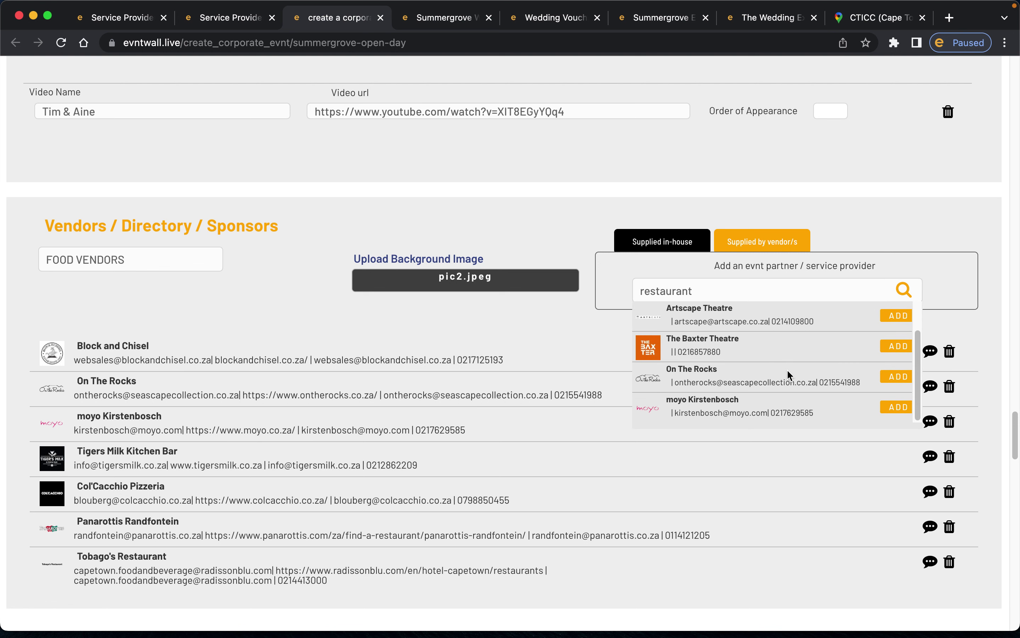
scroll(787, 369, "up", 1)
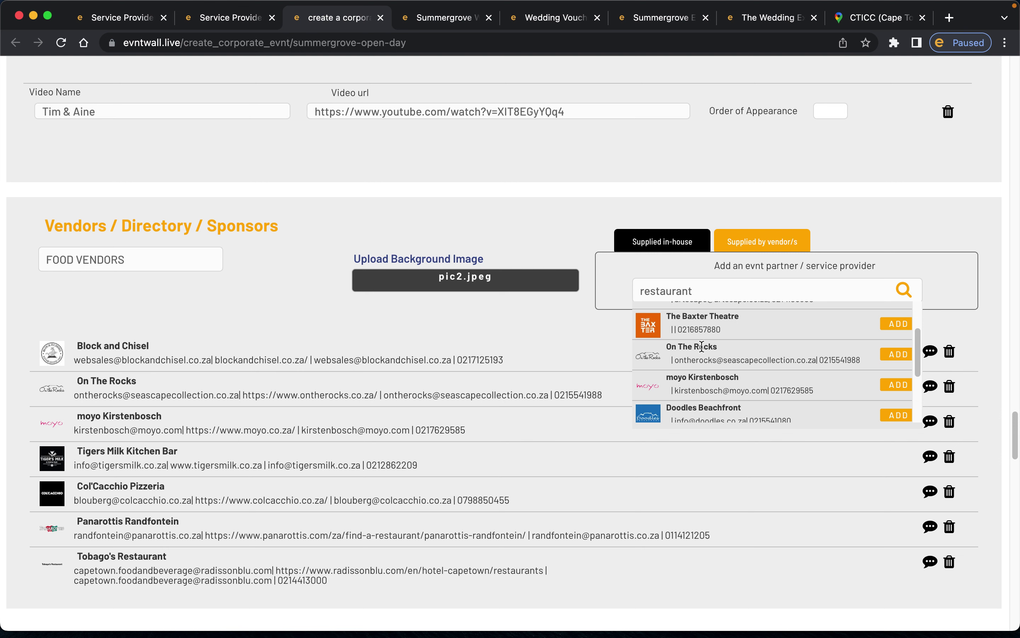
scroll(716, 418, "down", 3)
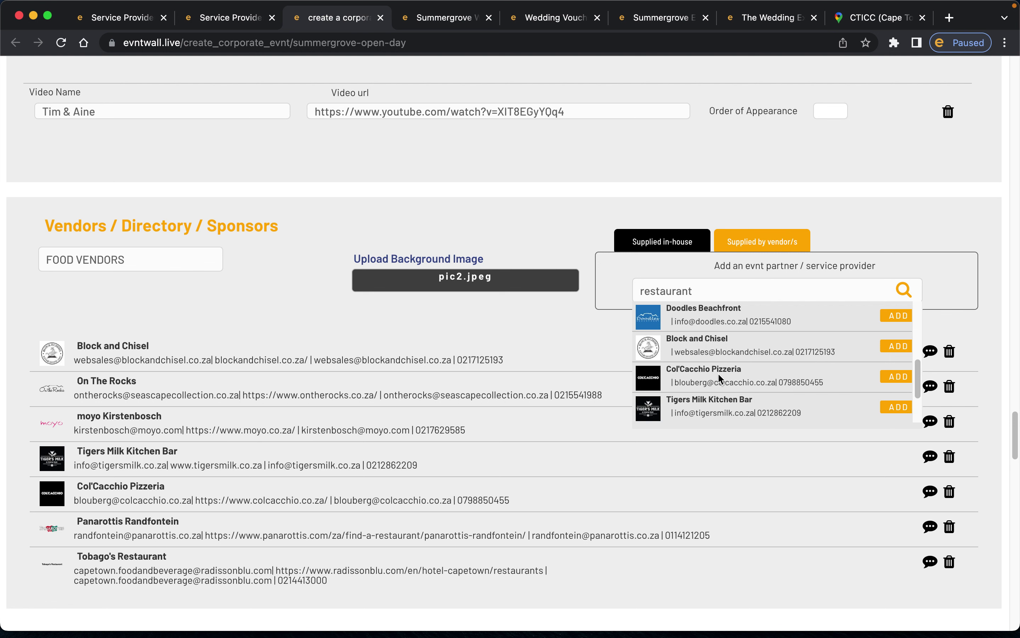
left_click(899, 316)
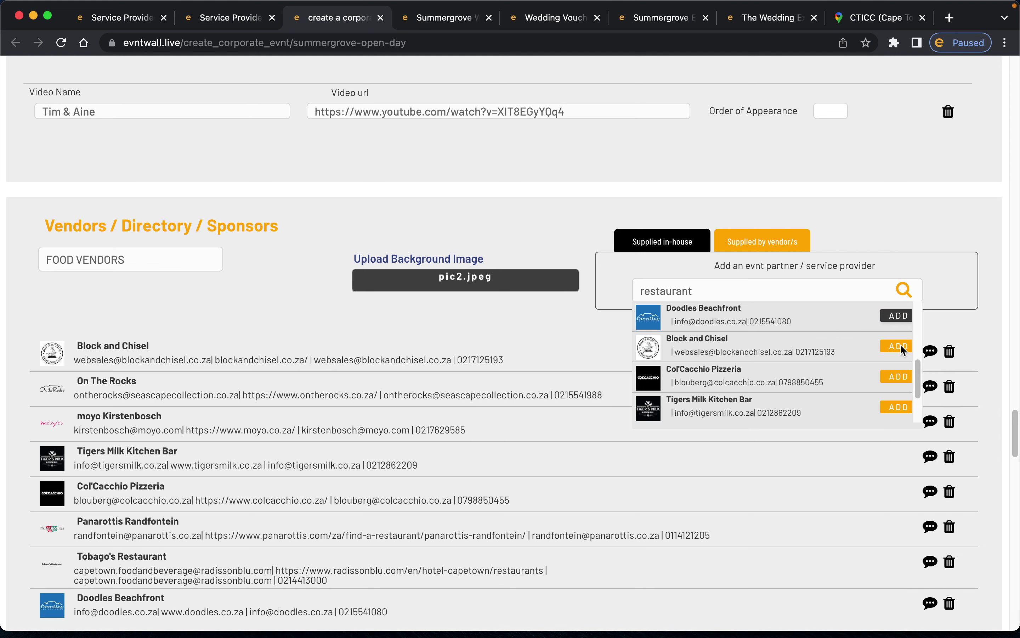
scroll(761, 579, "down", 5)
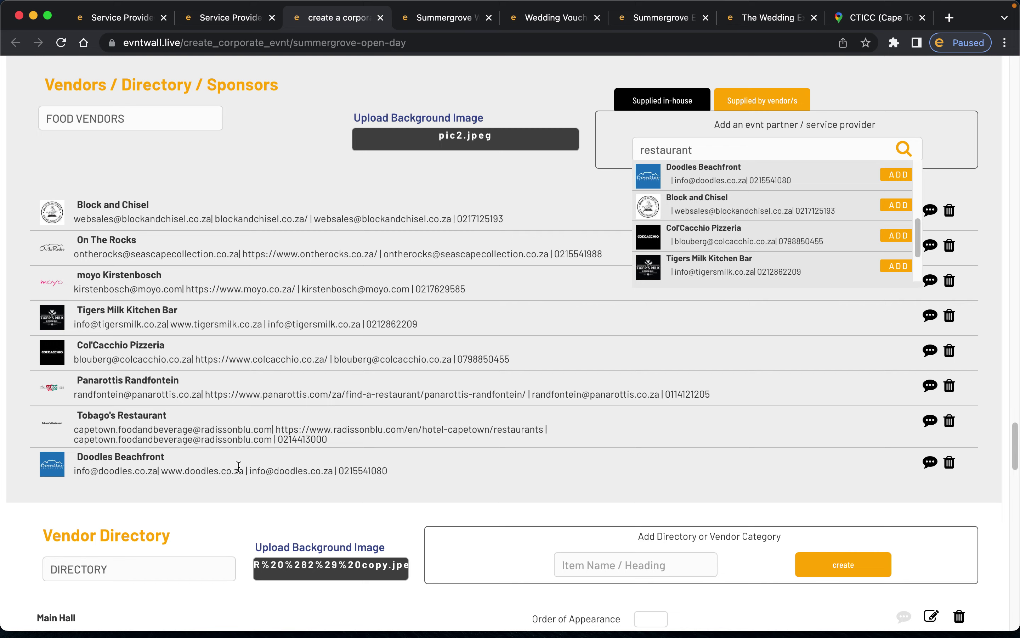
left_click(448, 25)
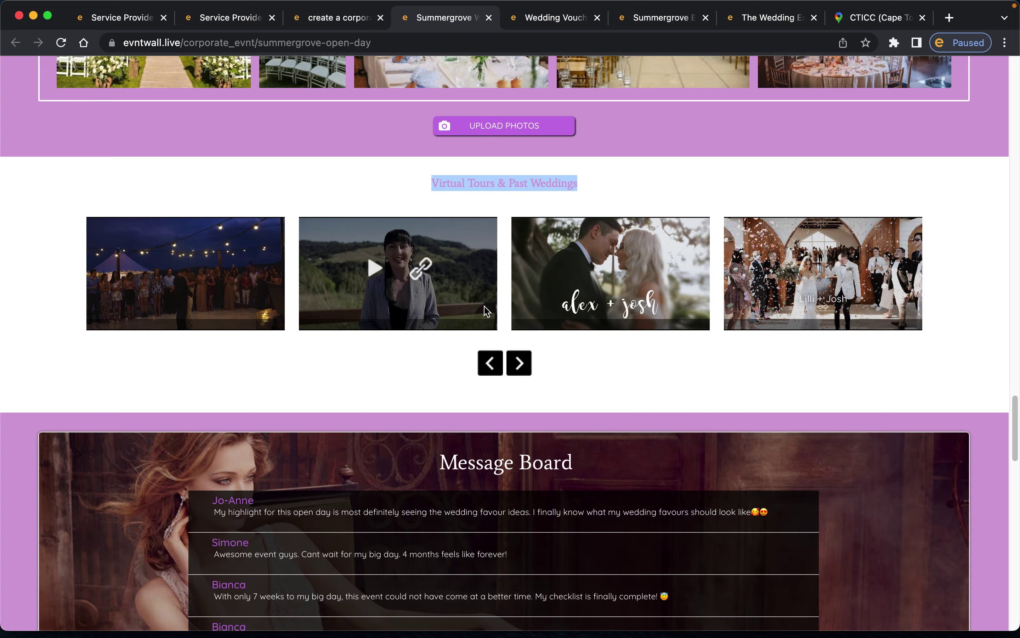
scroll(487, 312, "up", 10)
scroll(487, 312, "up", 15)
scroll(488, 316, "down", 6)
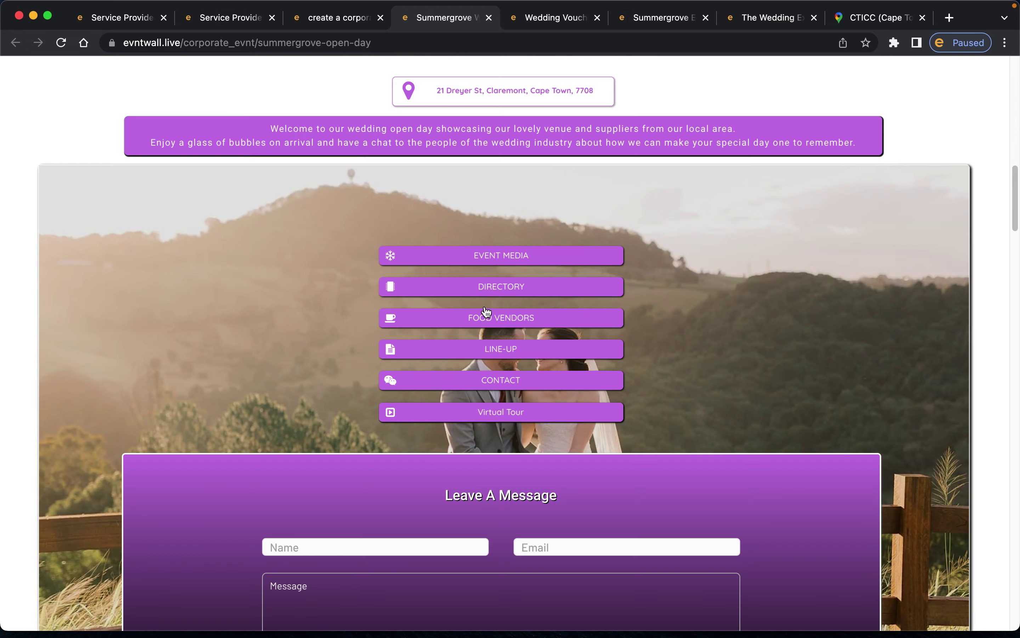
left_click(498, 318)
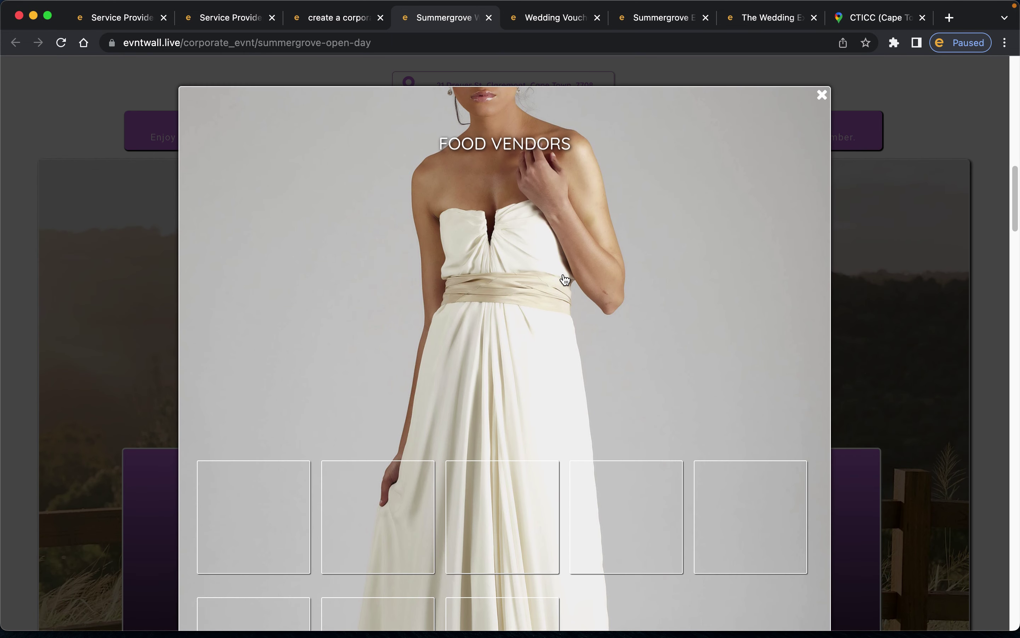
scroll(565, 279, "down", 10)
scroll(535, 194, "up", 1)
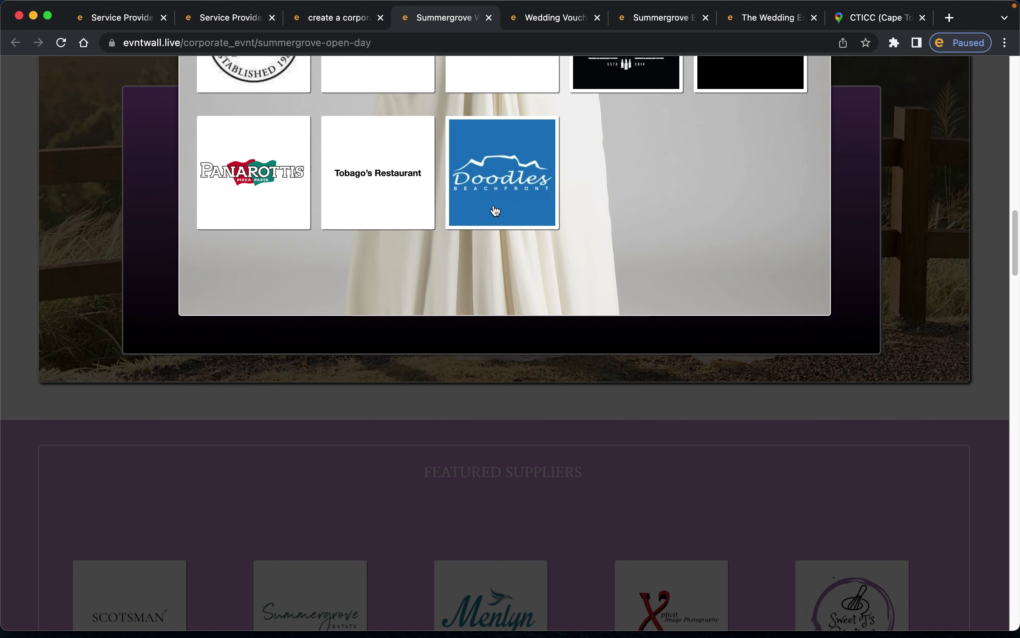
scroll(517, 188, "up", 5)
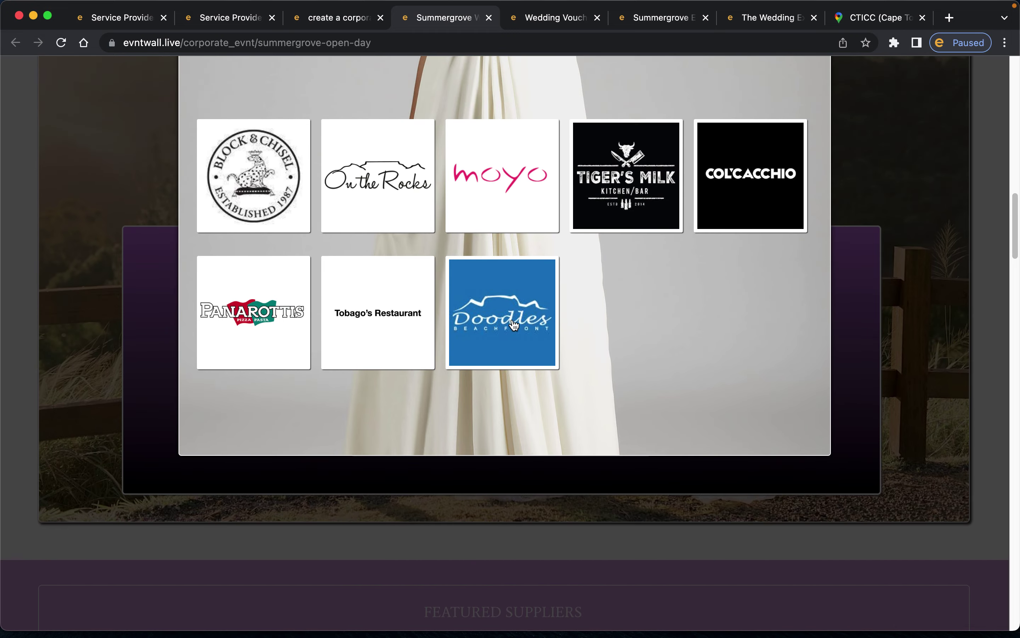
left_click(514, 323)
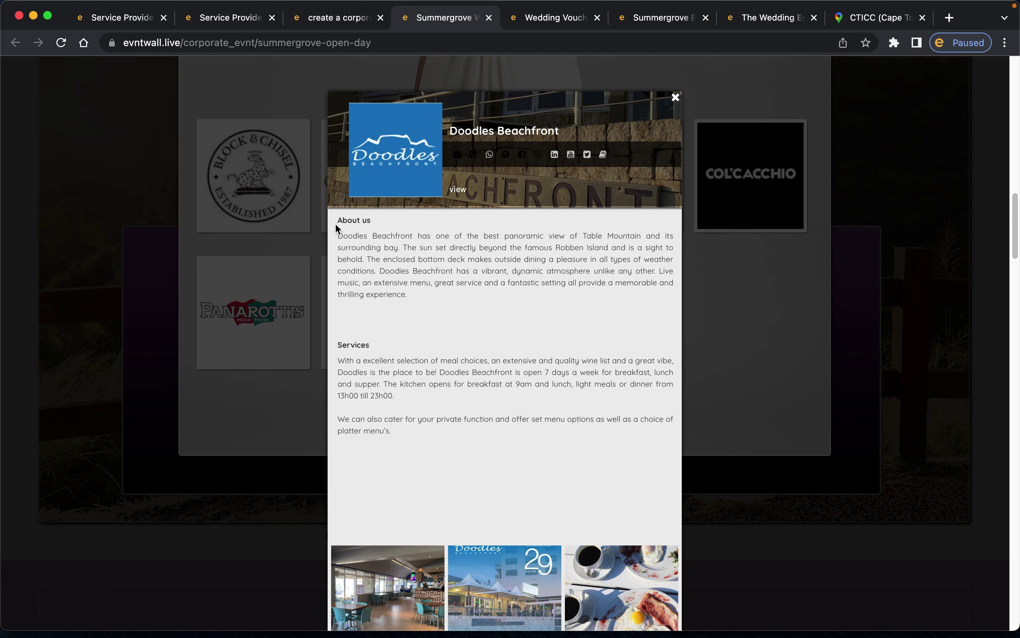
left_click_drag(335, 222, 425, 312)
scroll(444, 342, "down", 3)
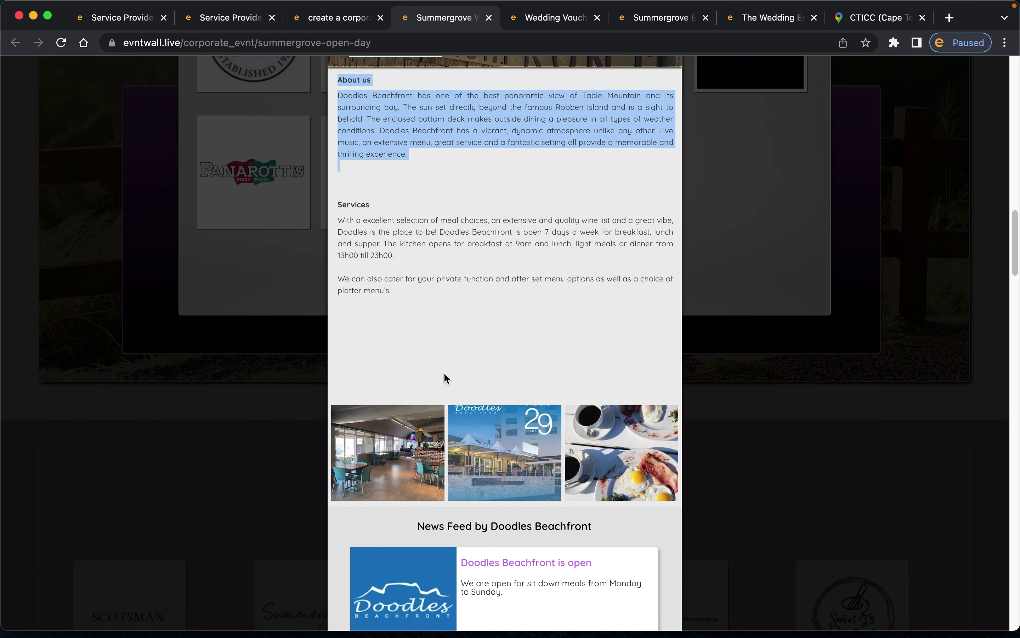
scroll(473, 259, "up", 2)
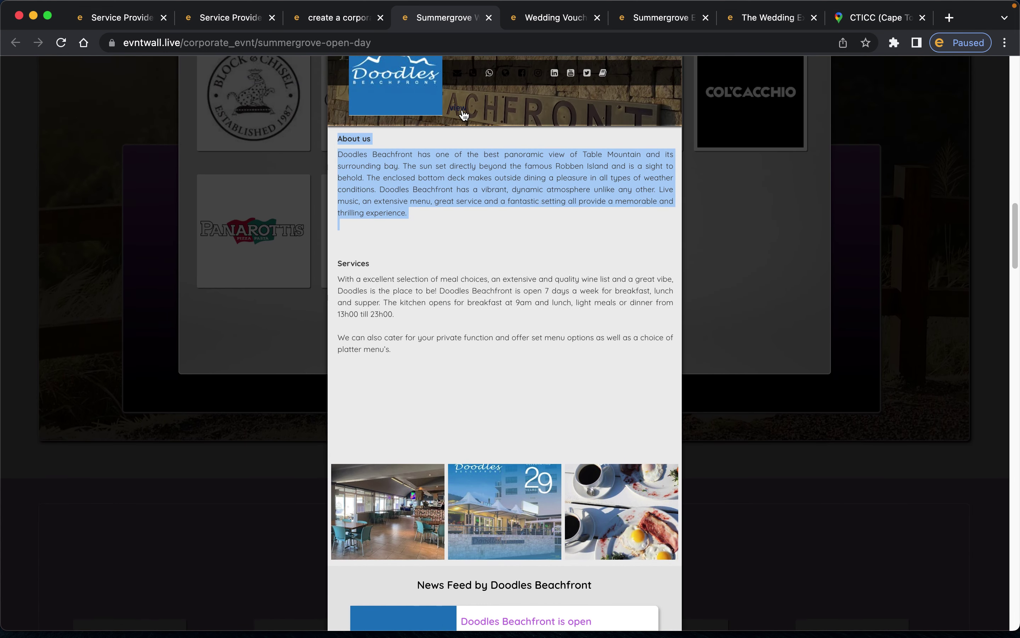
left_click(466, 115)
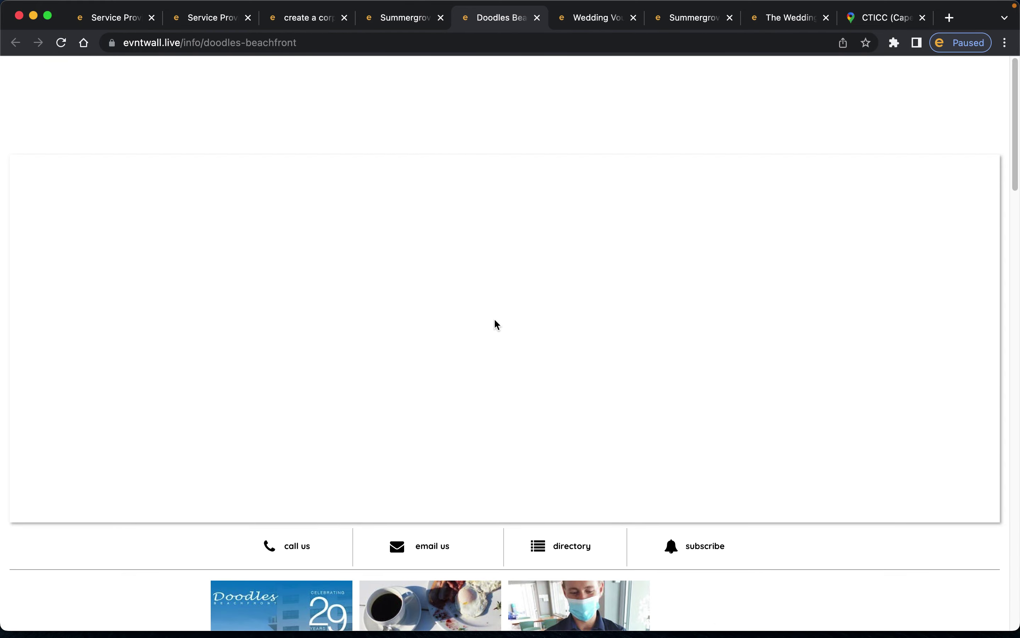
scroll(494, 318, "down", 5)
scroll(494, 319, "down", 3)
scroll(494, 319, "down", 15)
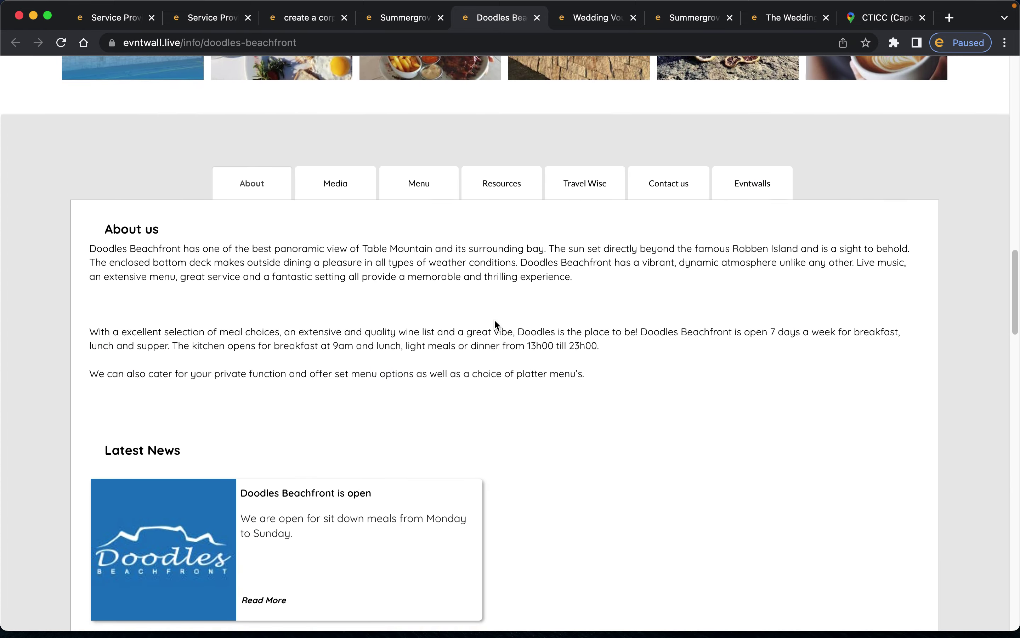
scroll(495, 320, "down", 20)
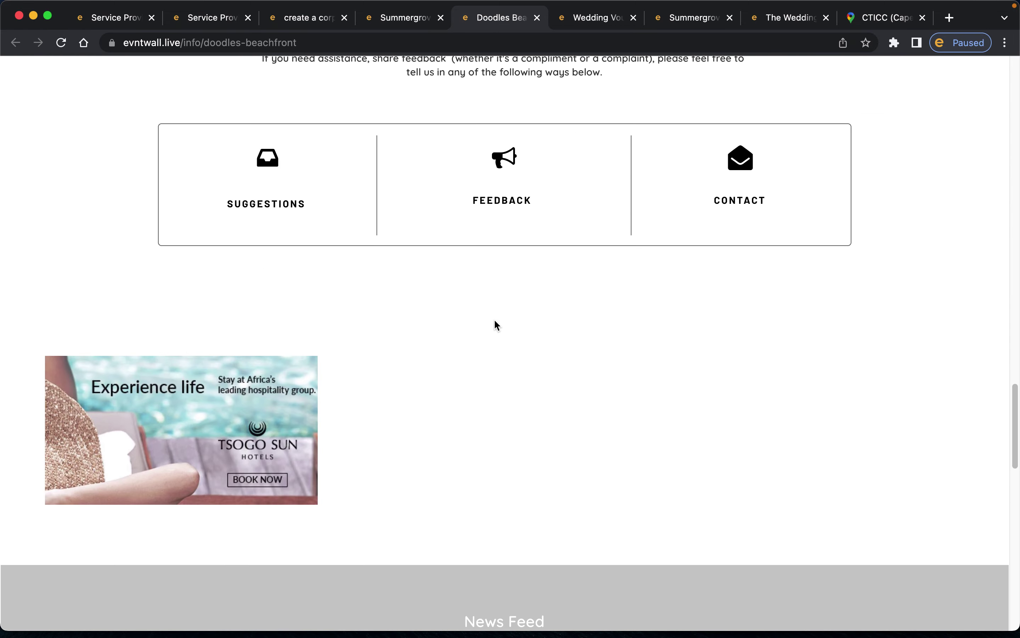
scroll(494, 319, "down", 10)
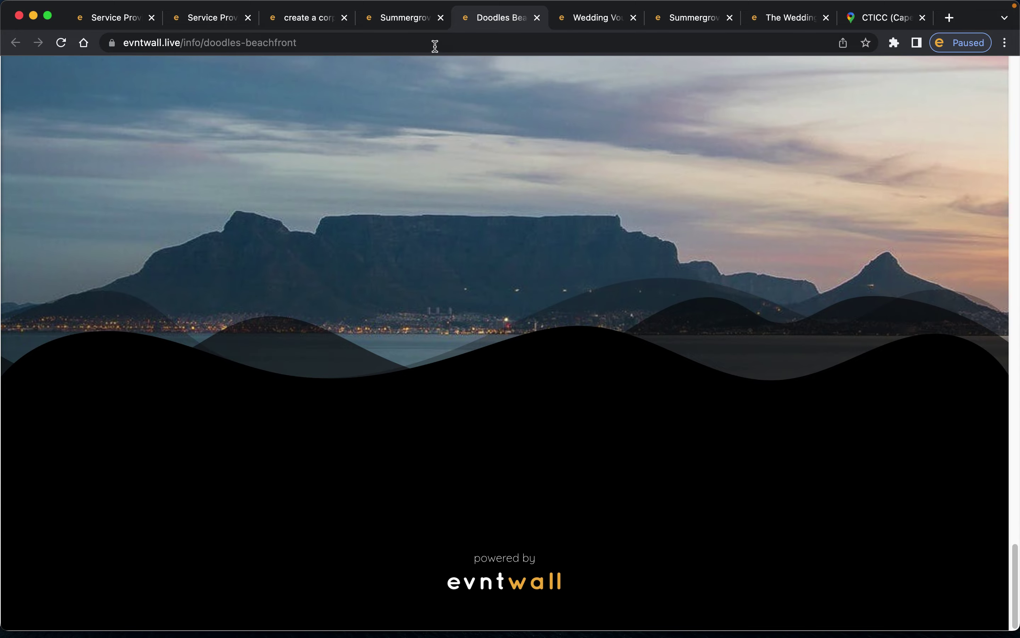
left_click(391, 20)
scroll(619, 194, "up", 4)
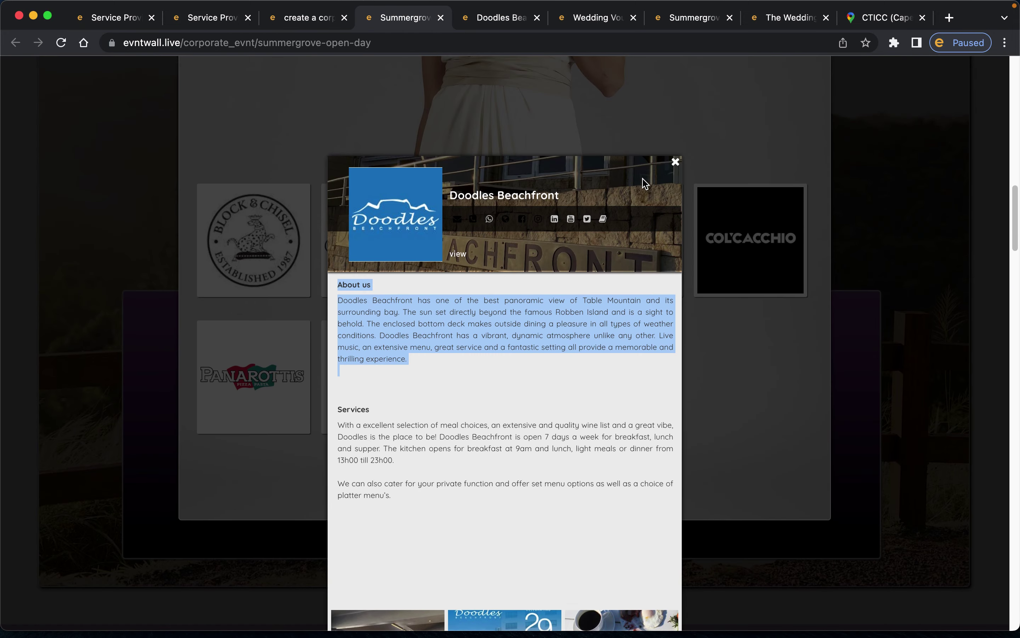
left_click(674, 163)
- Back in the event editor, remove Doodles Beachfront from the food vendors
left_click(310, 22)
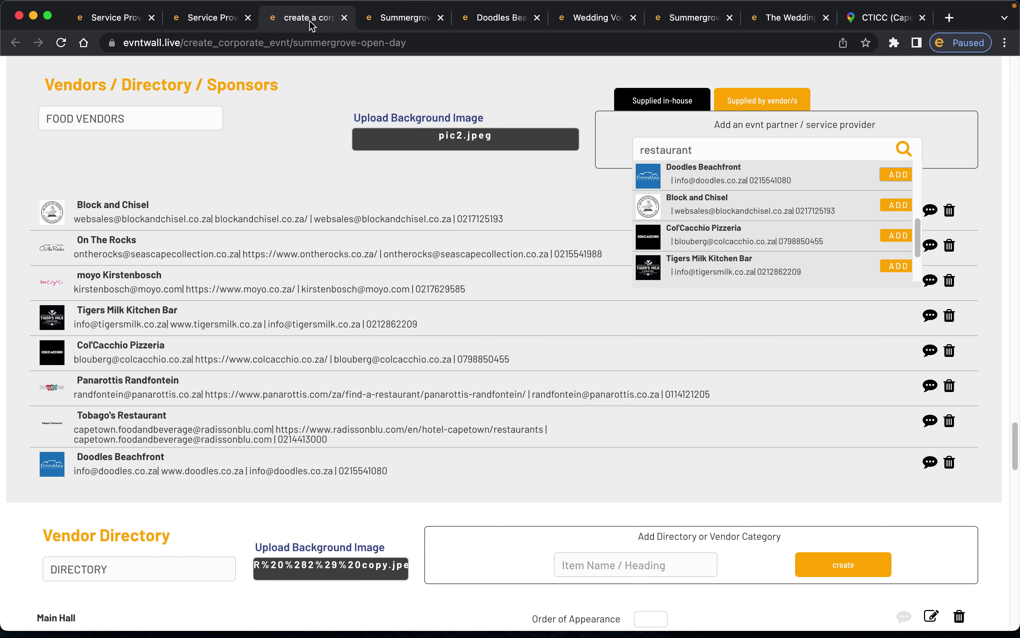
left_click(946, 462)
scroll(542, 362, "down", 8)
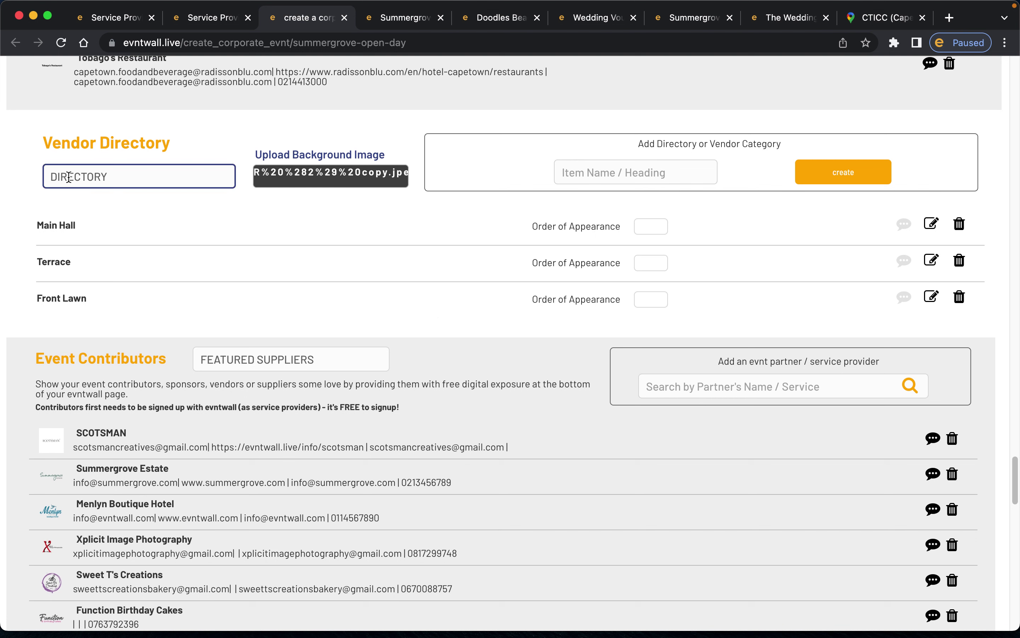
- Select the DIRECTORY heading text in the vendor directory section
double_click(85, 175)
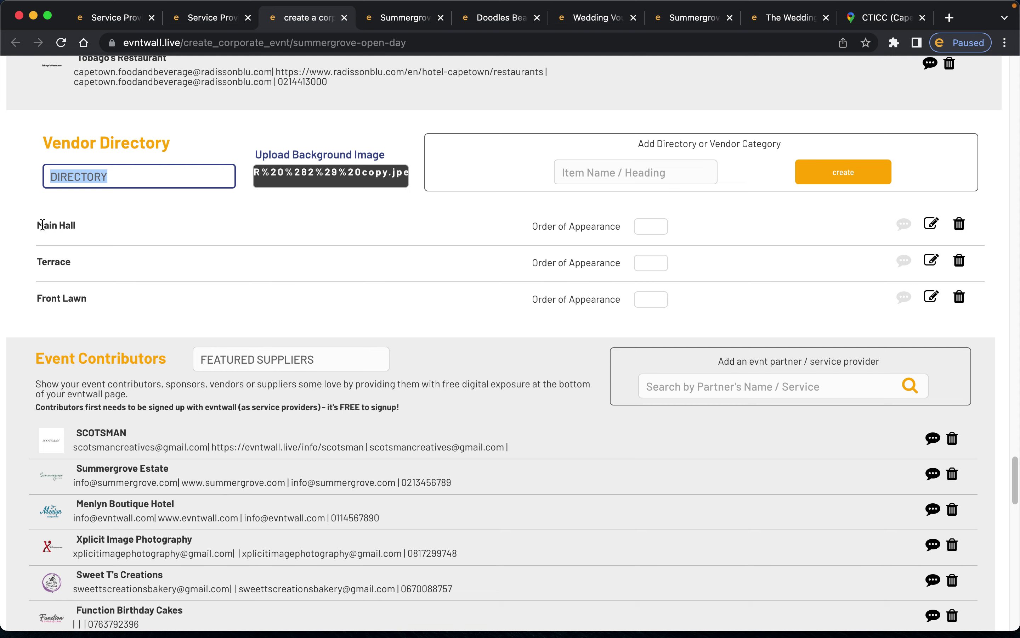
scroll(113, 229, "up", 10)
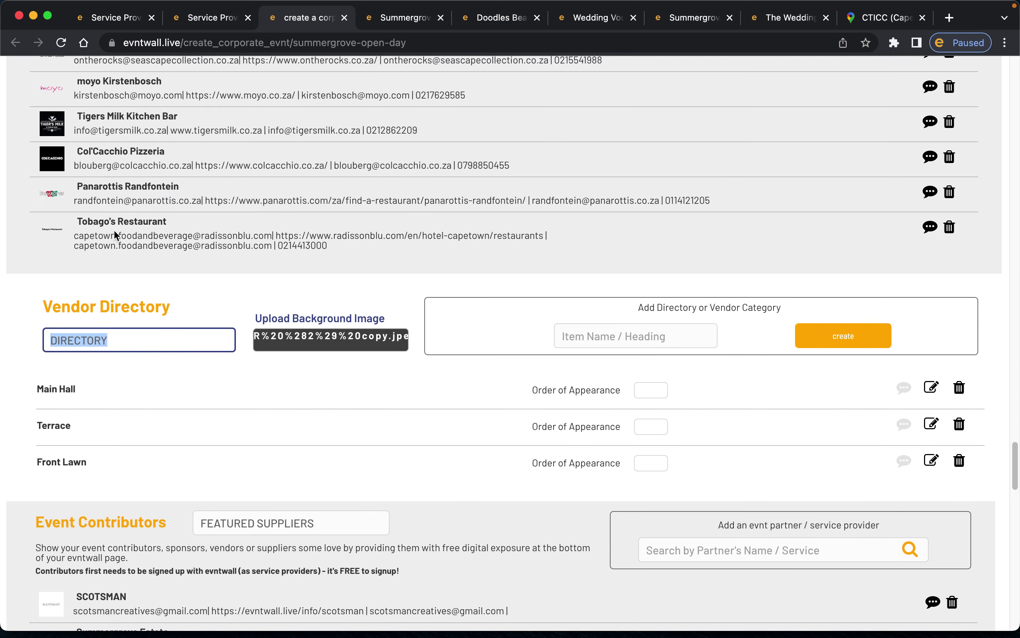
scroll(113, 229, "down", 12)
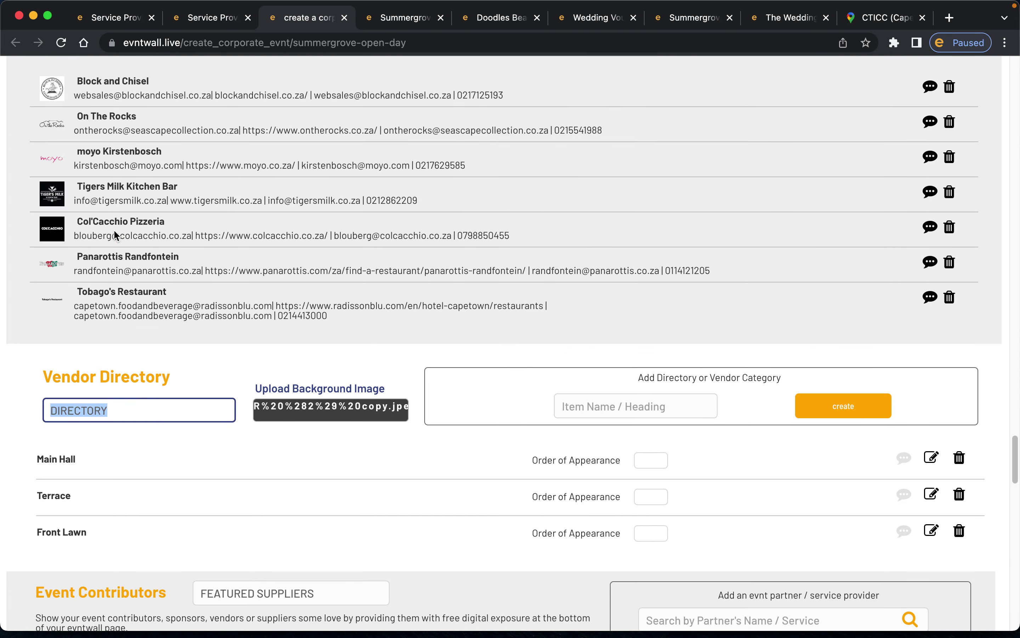
scroll(114, 235, "up", 1)
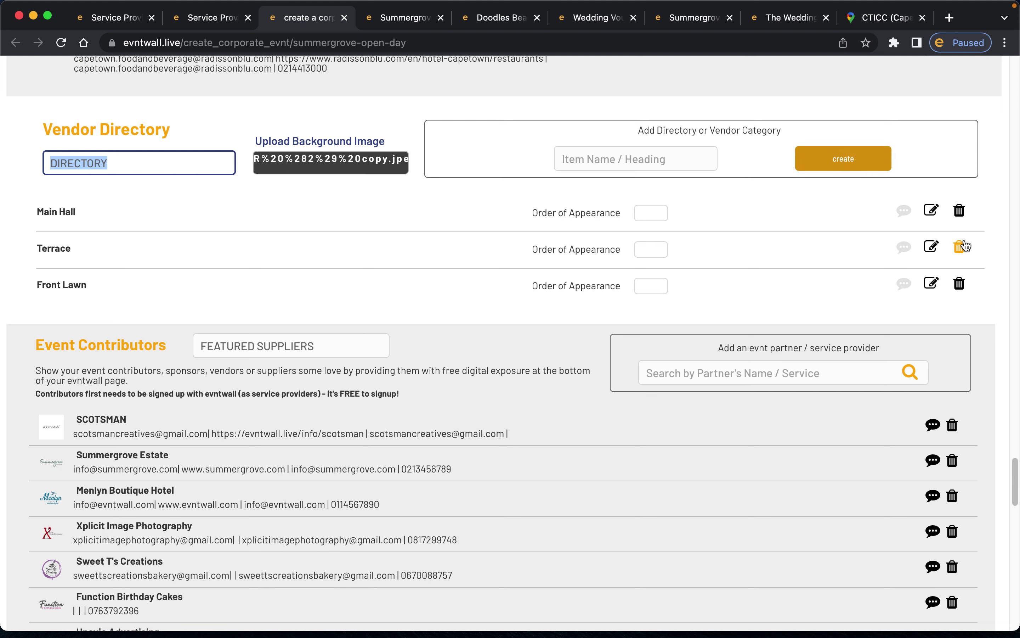
left_click(931, 210)
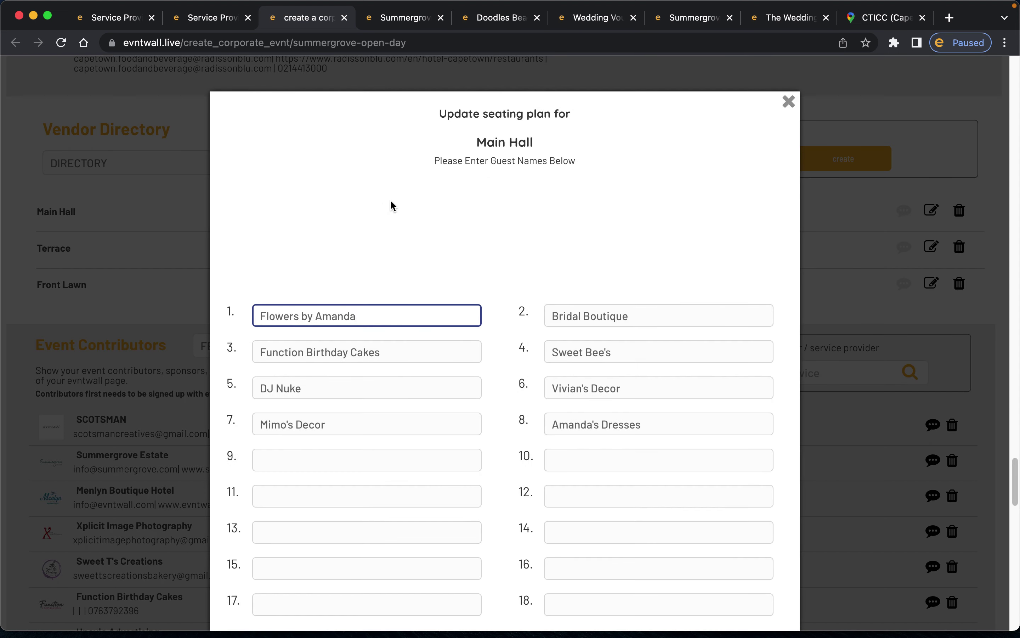
scroll(513, 204, "down", 4)
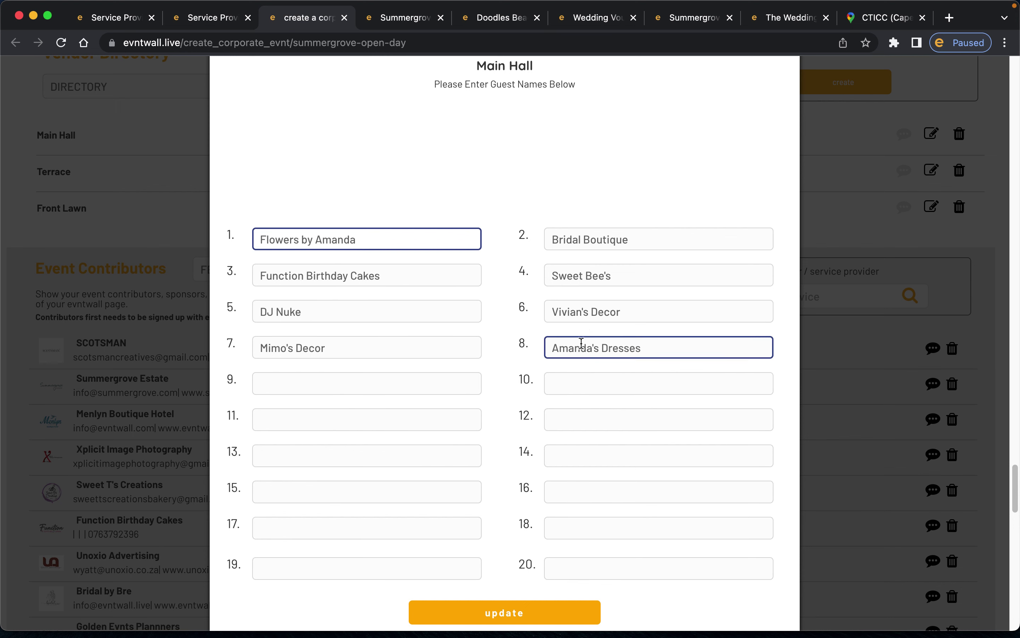
scroll(770, 204, "up", 4)
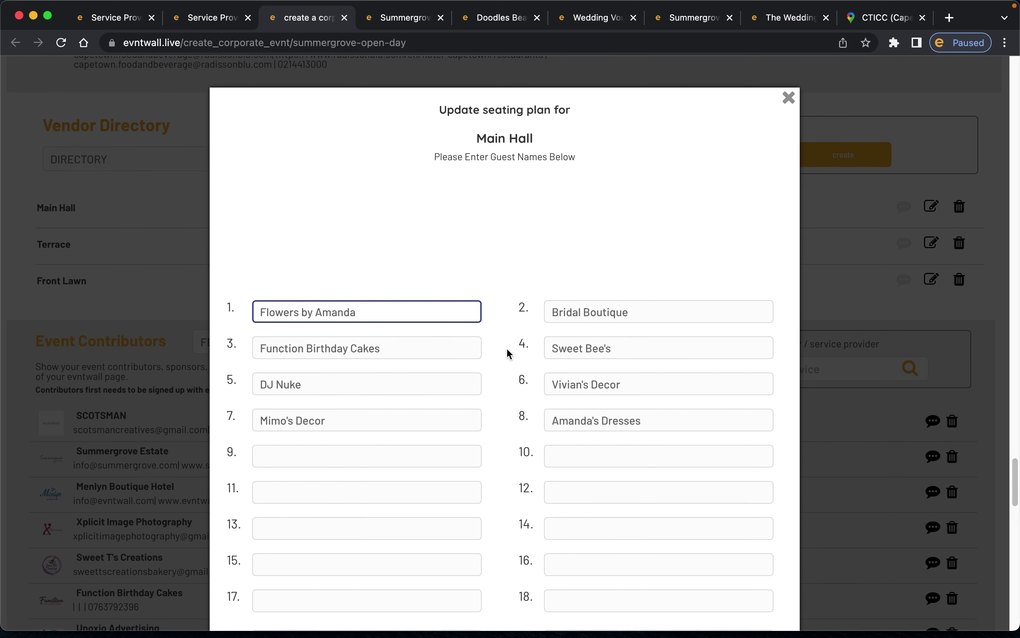
scroll(506, 348, "down", 8)
scroll(598, 354, "up", 2)
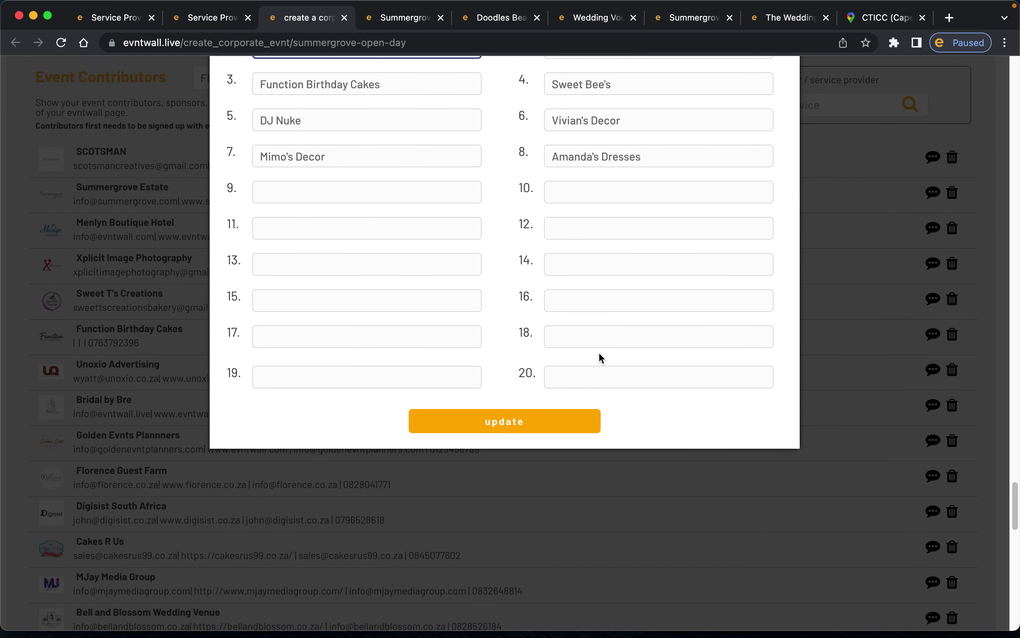
scroll(599, 354, "up", 10)
left_click(780, 147)
left_click(401, 18)
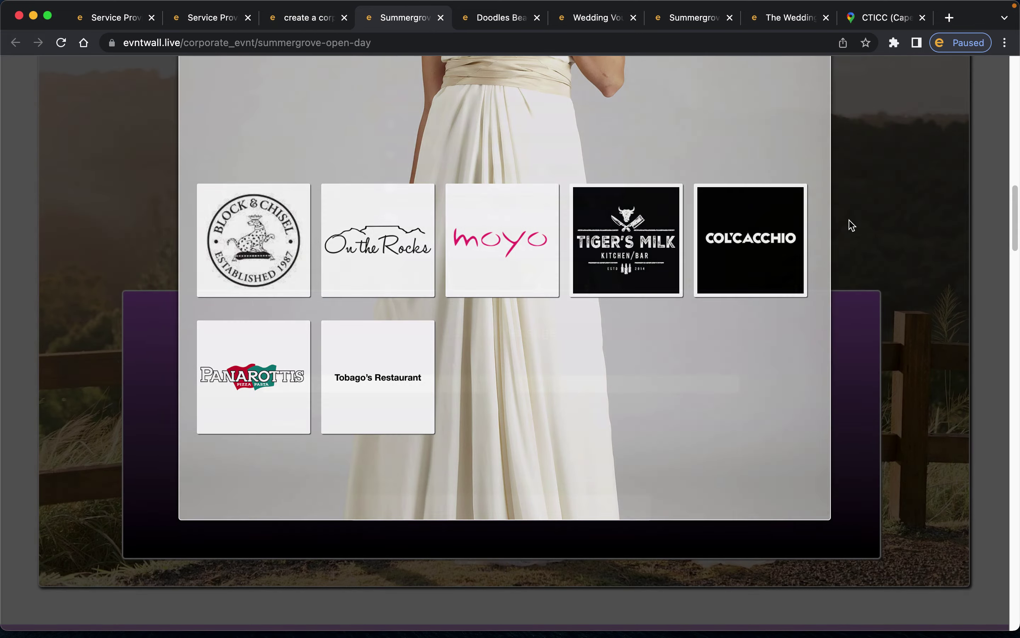
left_click(849, 223)
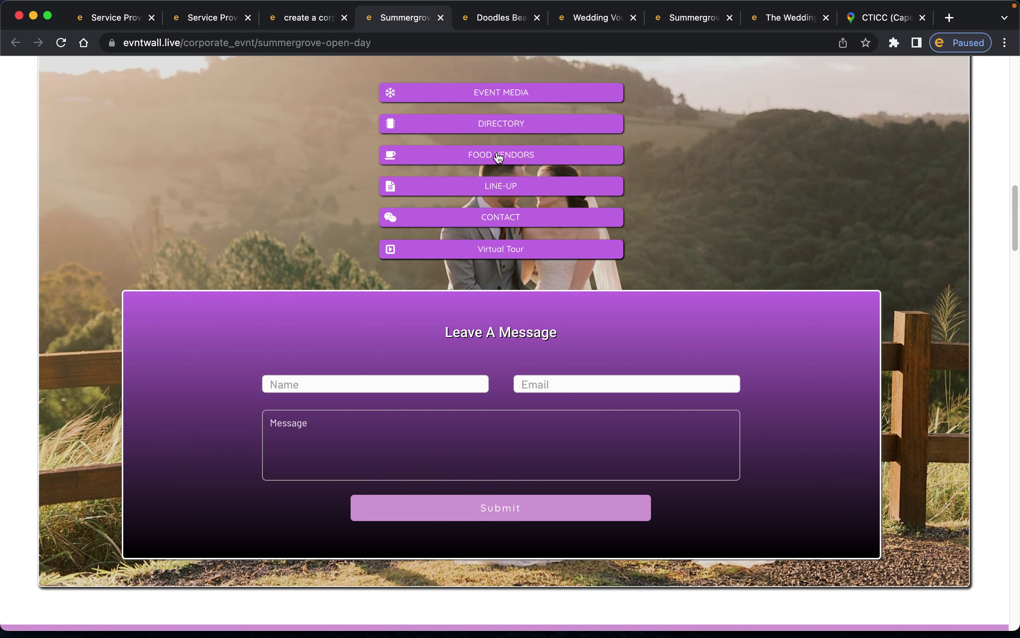
left_click(497, 124)
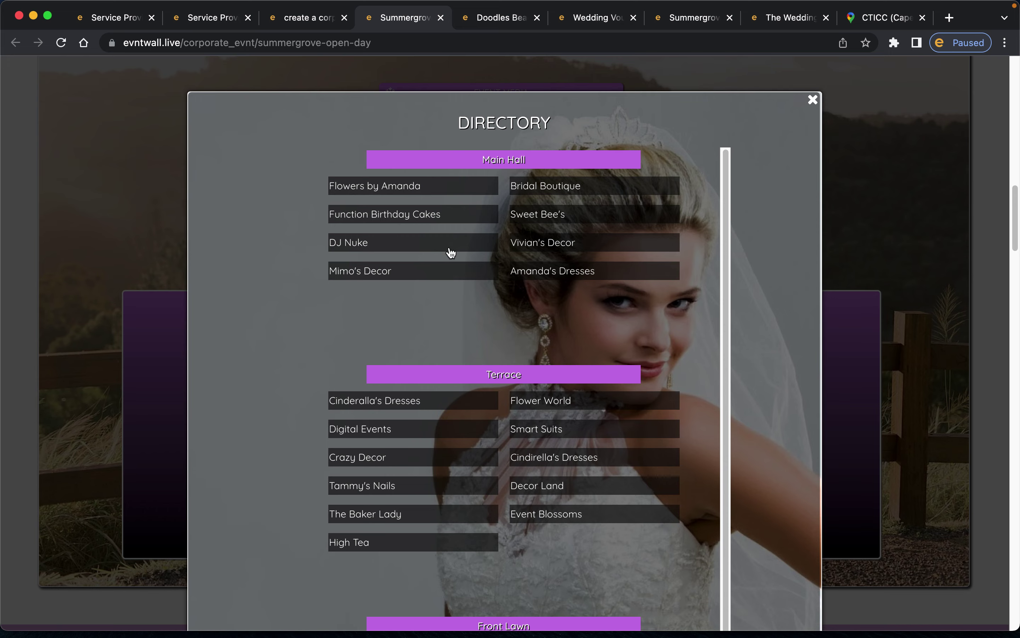
scroll(595, 379, "down", 10)
scroll(598, 378, "up", 7)
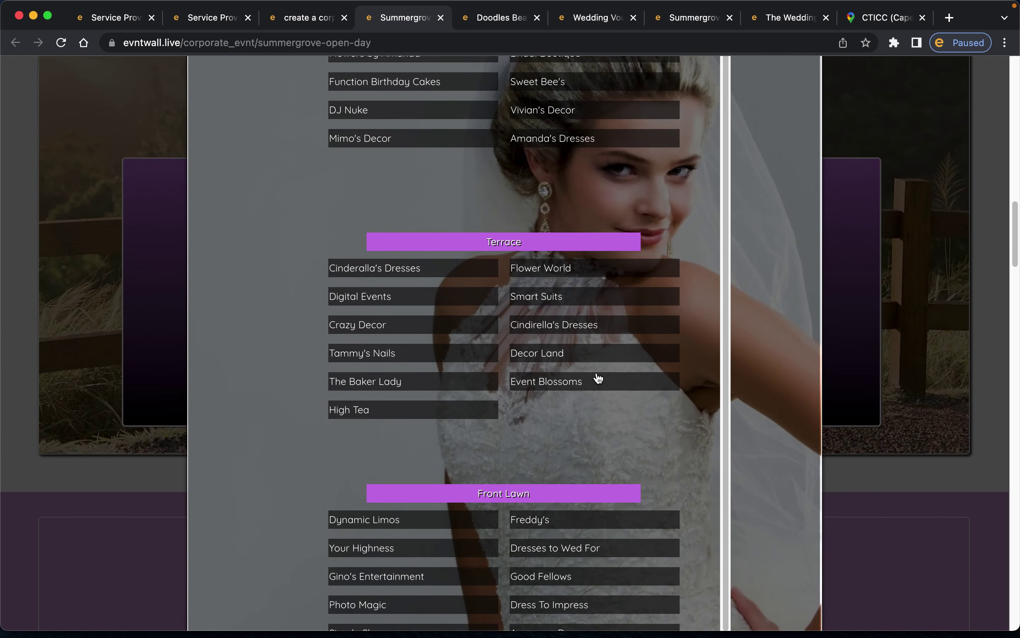
scroll(598, 378, "up", 4)
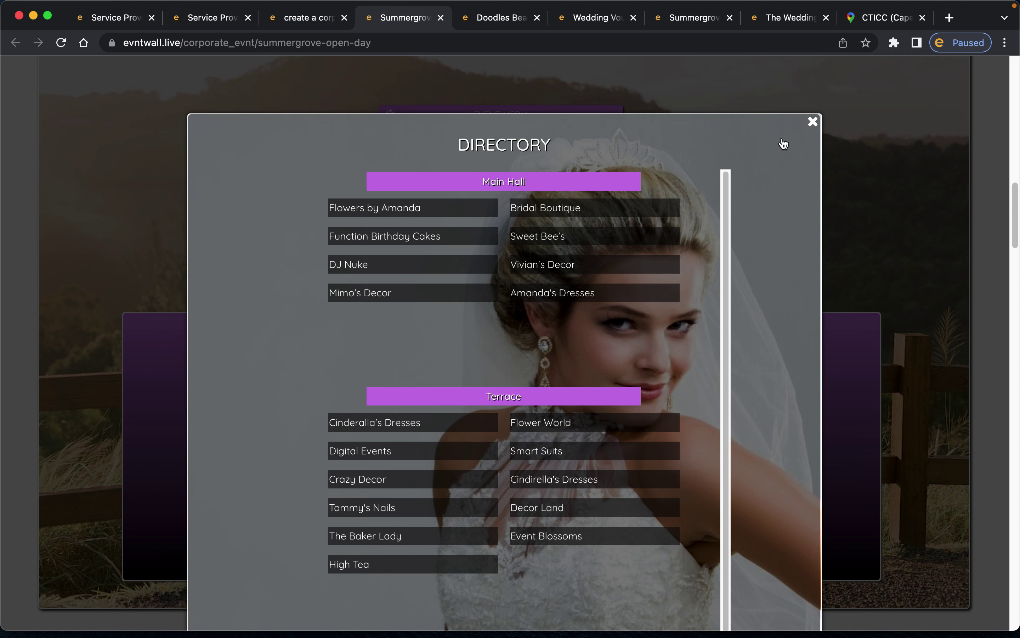
left_click(316, 23)
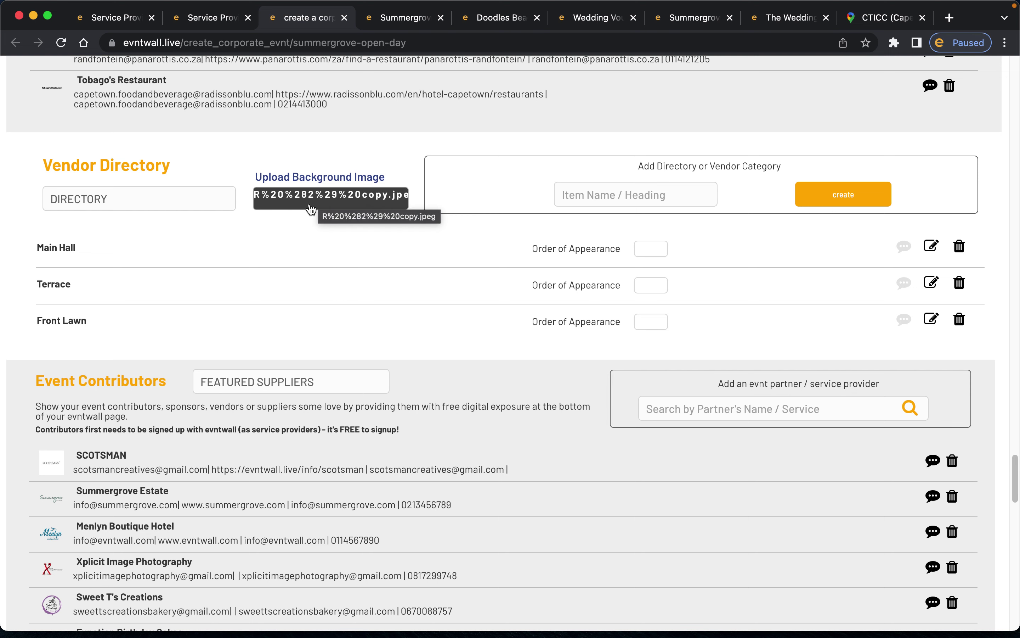
scroll(400, 282, "down", 3)
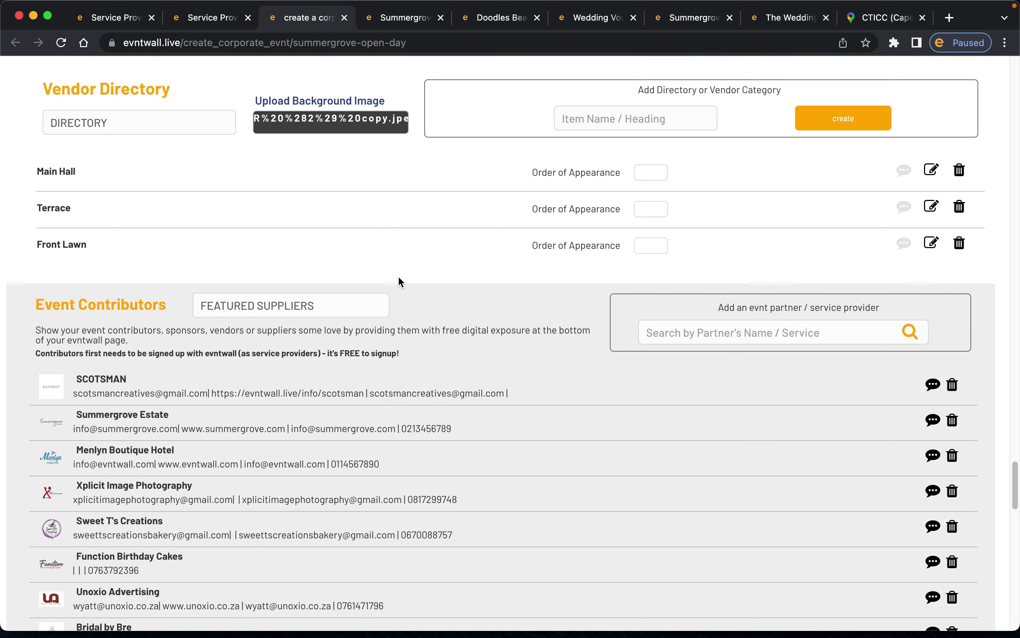
scroll(398, 274, "down", 6)
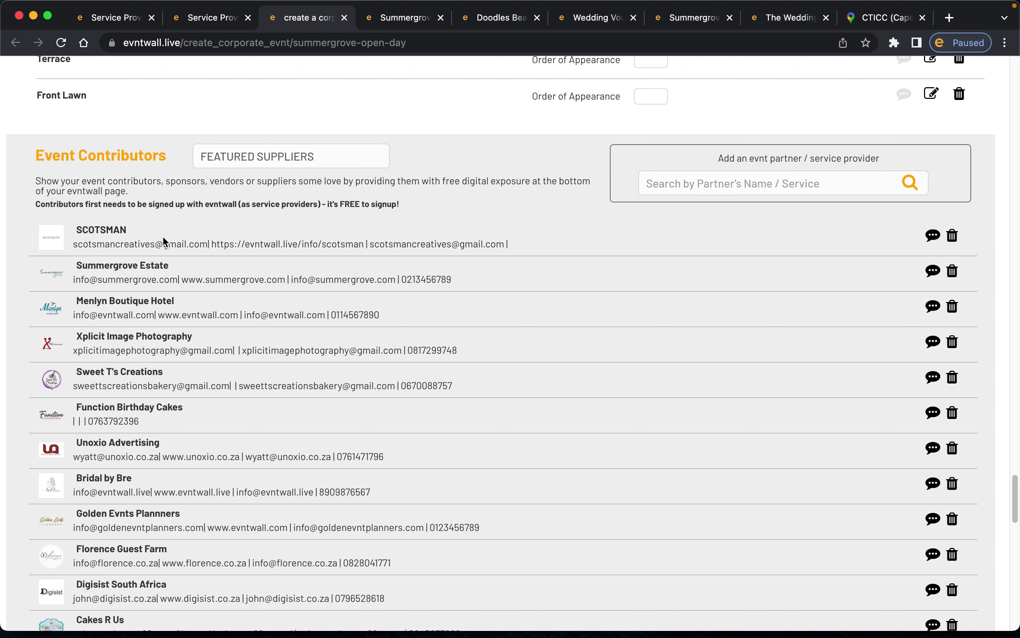
scroll(171, 236, "down", 1)
left_click(202, 132)
triple_click(202, 134)
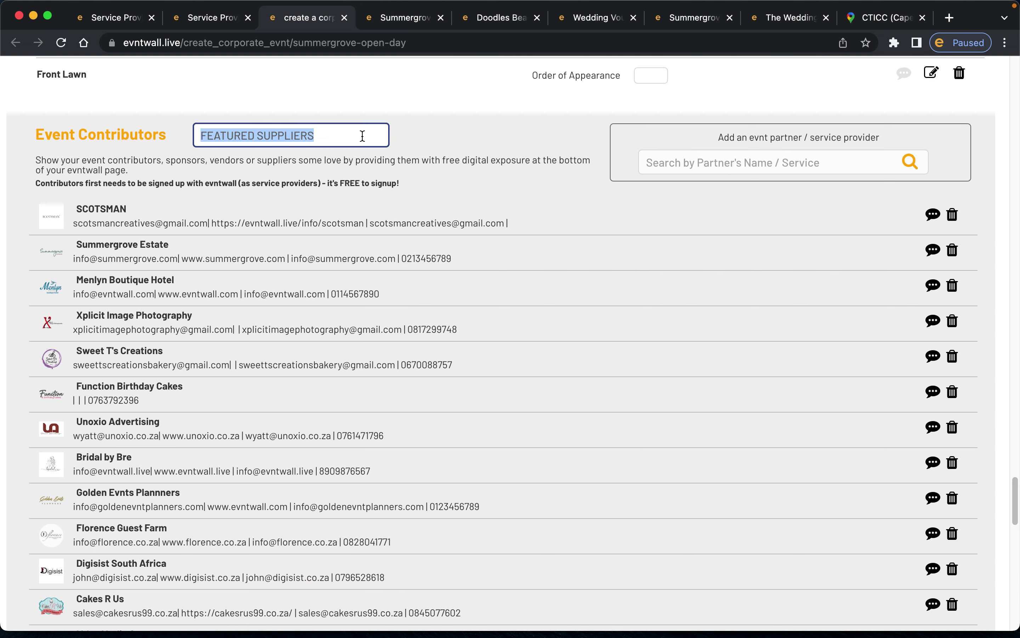
left_click(202, 135)
left_click_drag(203, 136, 321, 135)
left_click(391, 25)
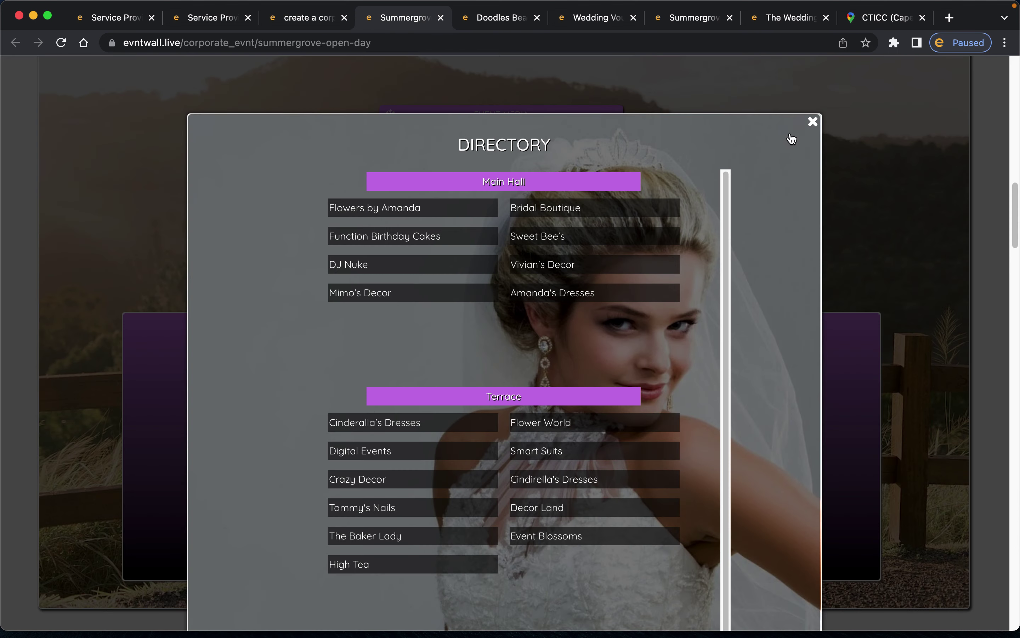
left_click(812, 122)
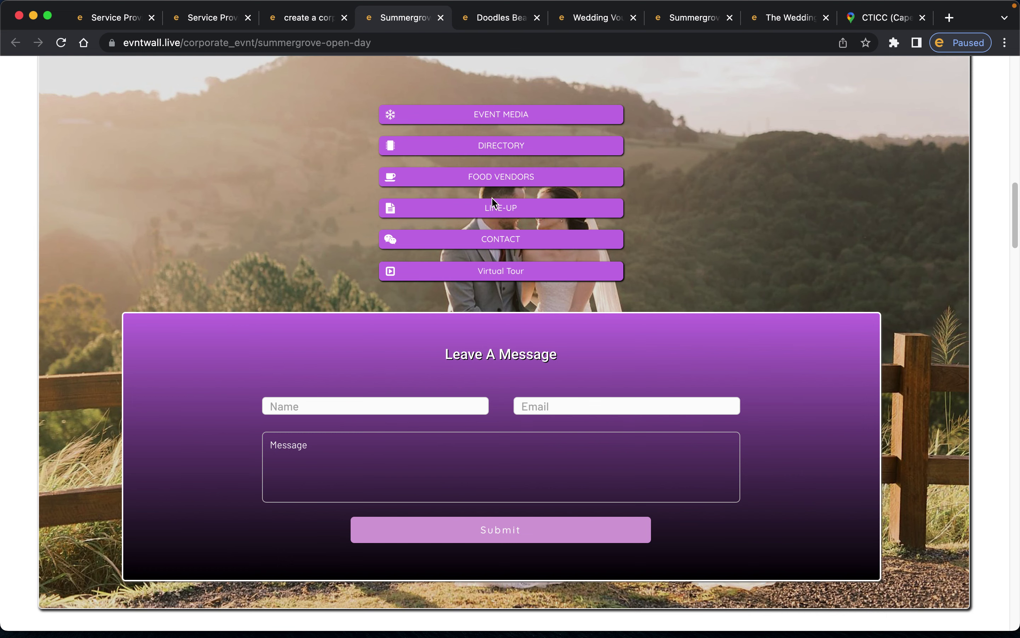
scroll(519, 295, "down", 5)
scroll(519, 300, "down", 1)
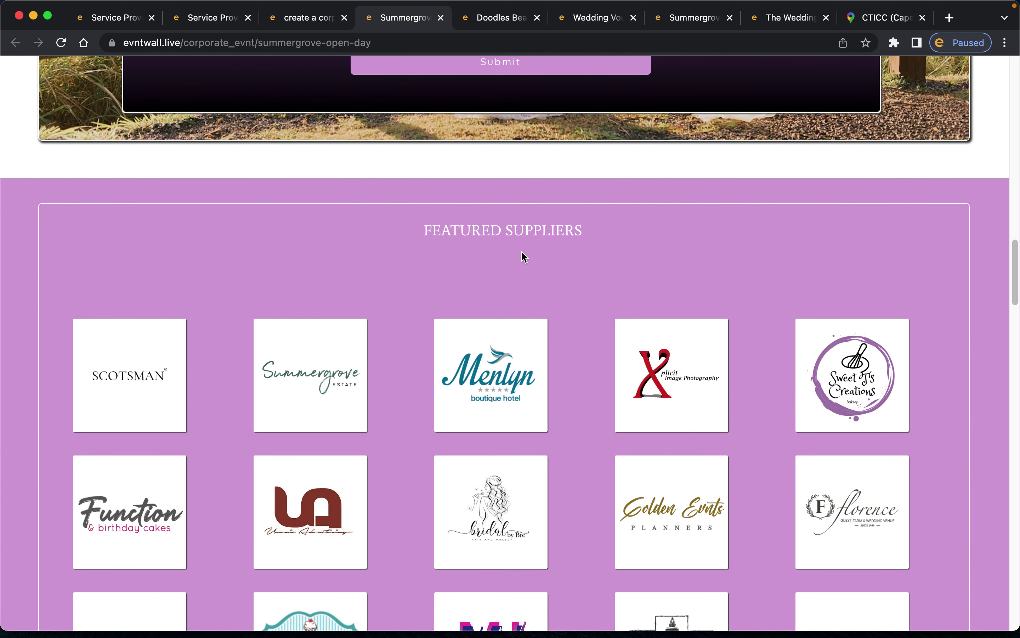
scroll(612, 236, "down", 5)
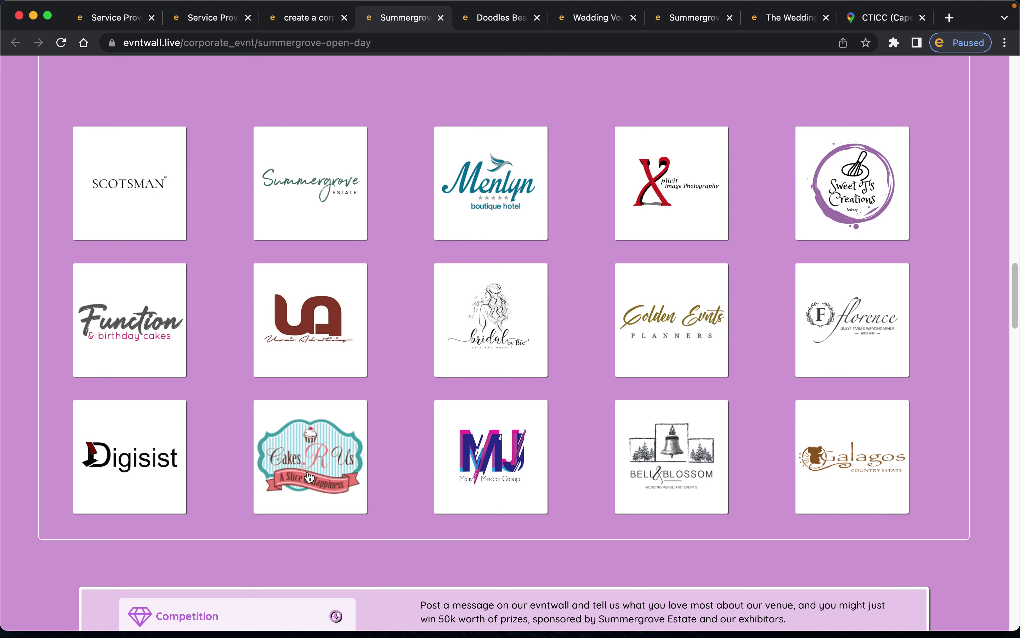
left_click(291, 22)
left_click(679, 160)
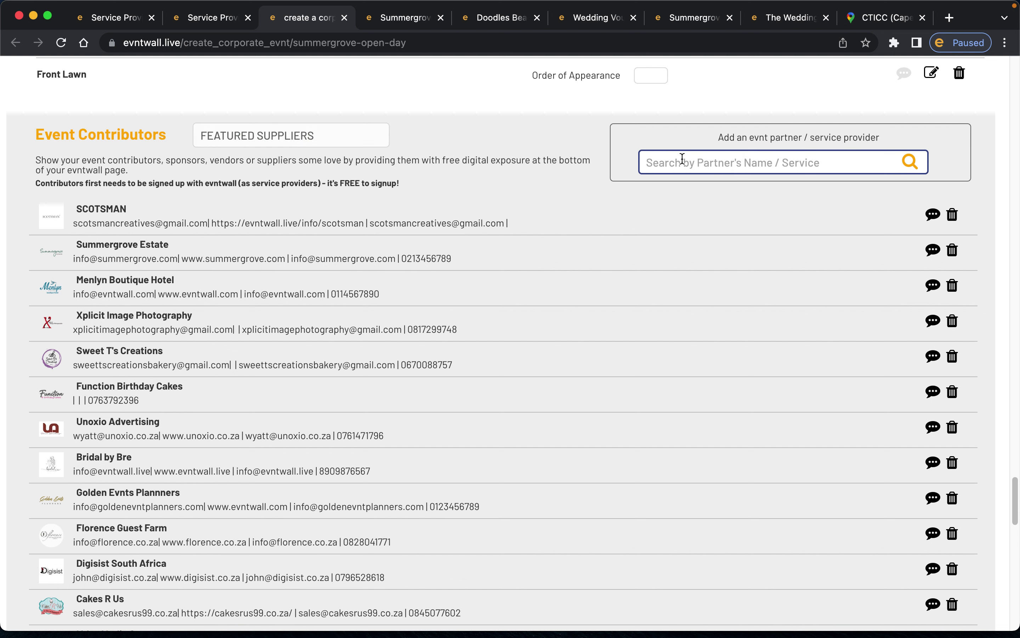
- Search contributors for 'eve' and add the photographer after Galagos Country Estate
type("e")
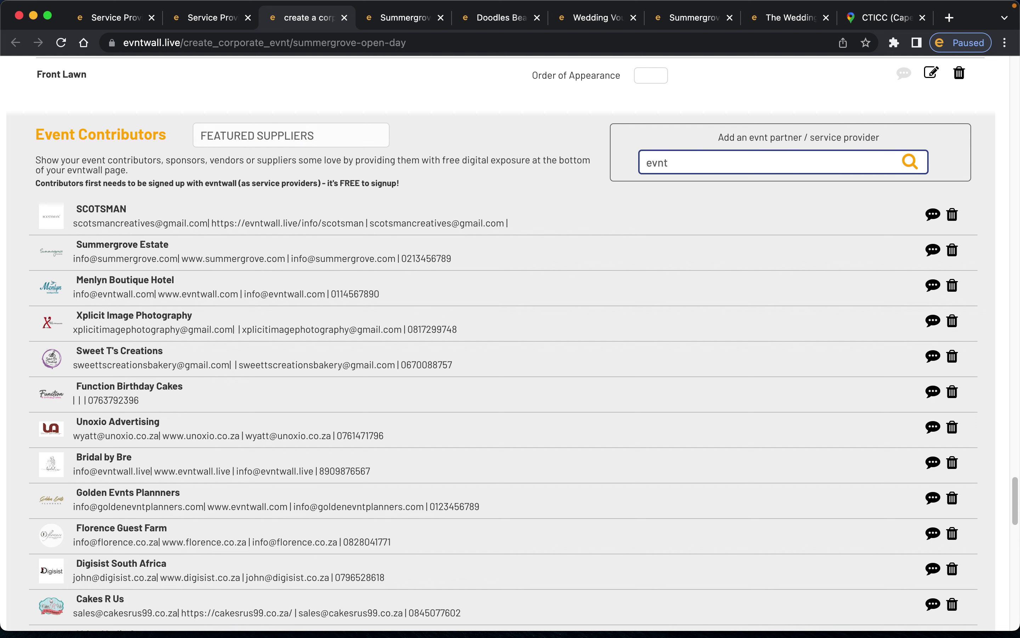
key("BackSpace")
type("eve")
left_click(909, 166)
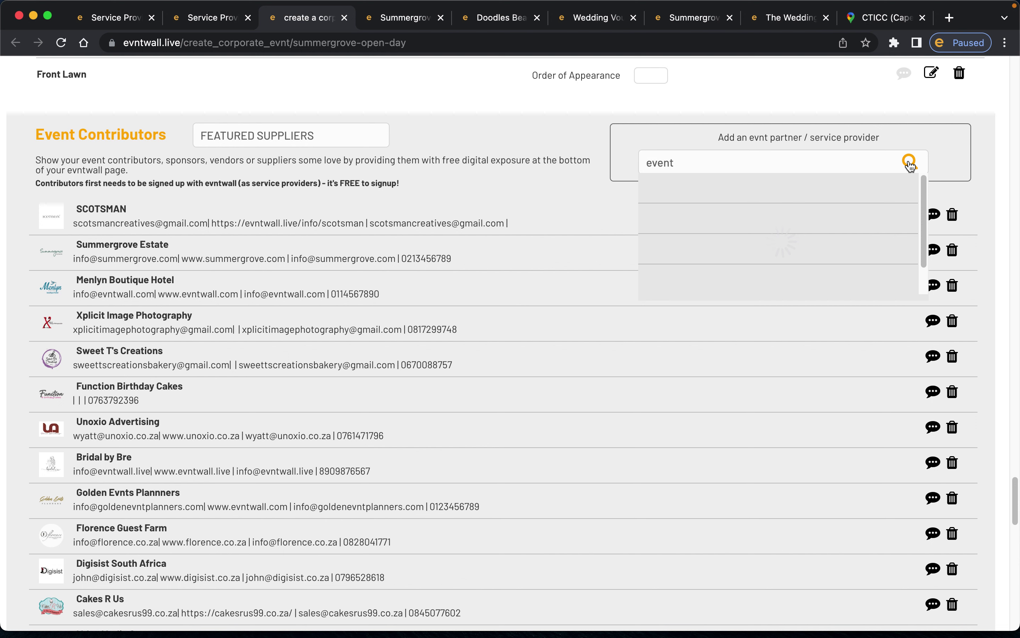
scroll(700, 268, "down", 2)
scroll(700, 268, "down", 6)
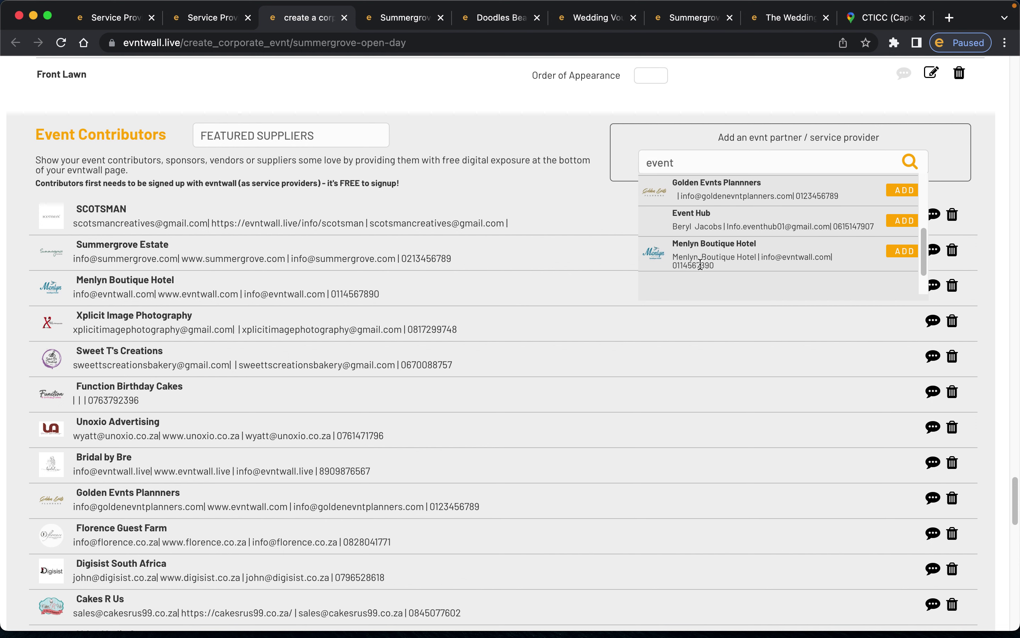
scroll(700, 223, "down", 6)
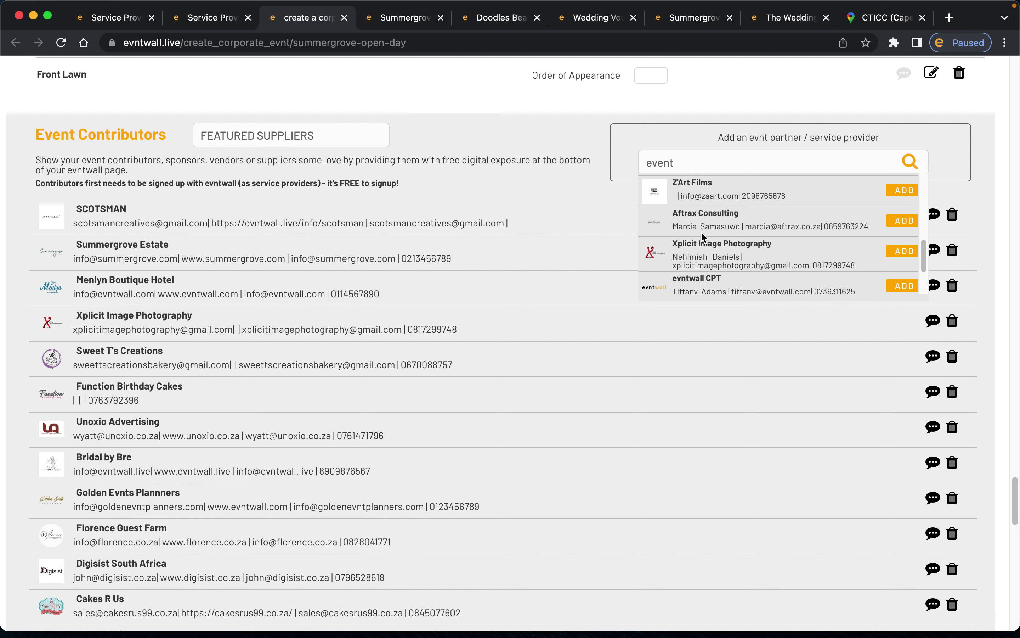
scroll(702, 235, "down", 4)
scroll(702, 234, "down", 4)
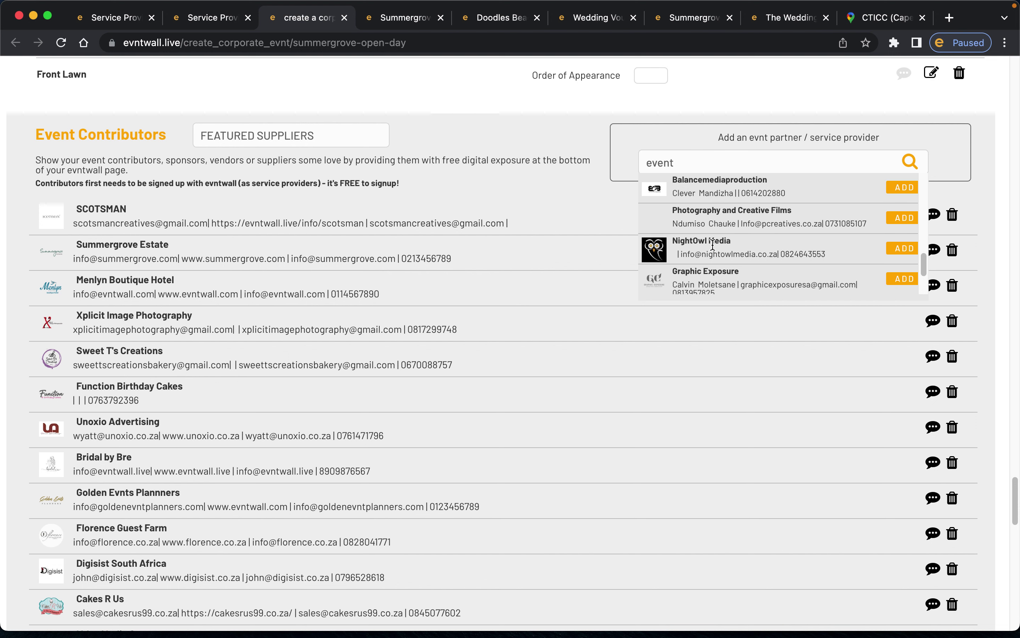
scroll(761, 223, "down", 5)
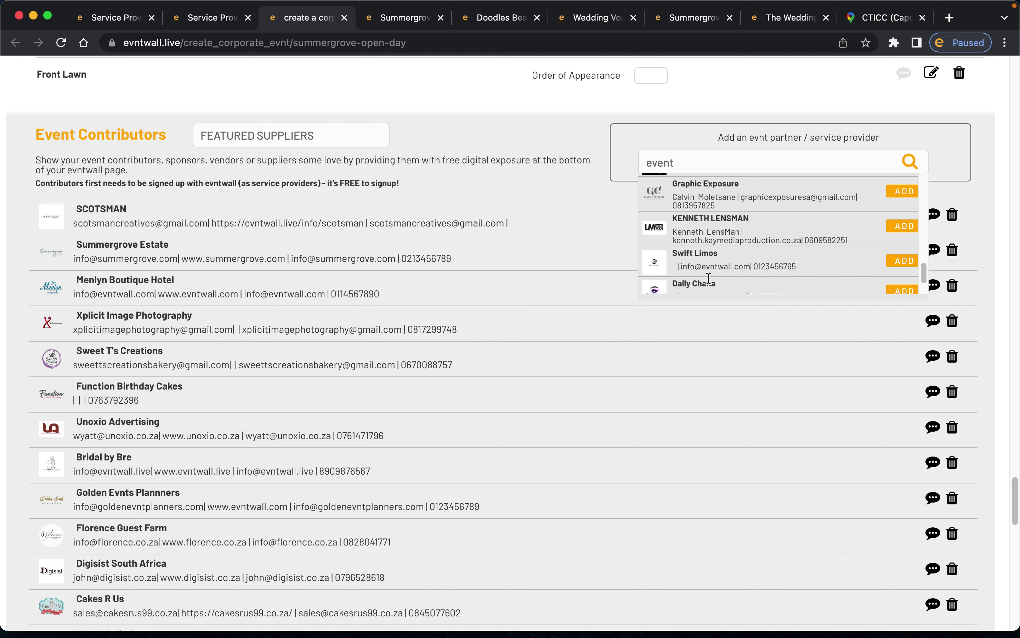
scroll(706, 281, "down", 2)
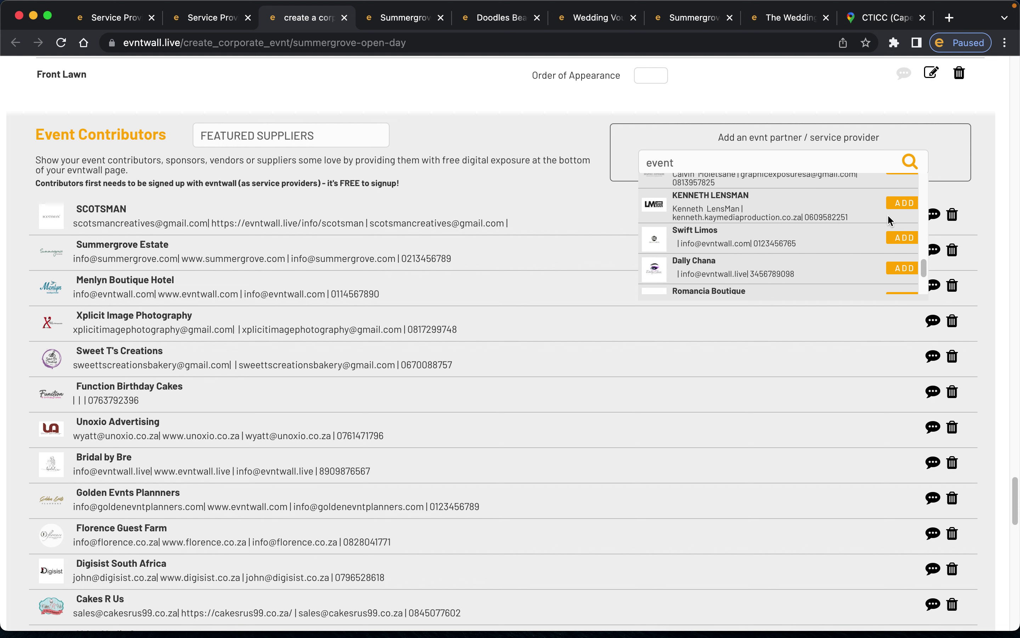
left_click(904, 203)
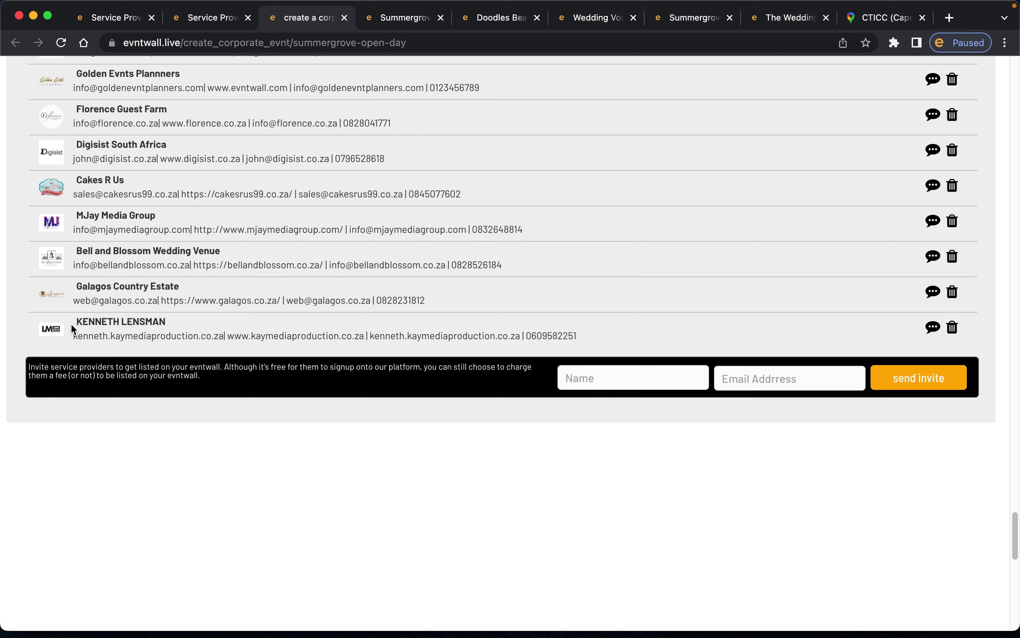
left_click(402, 18)
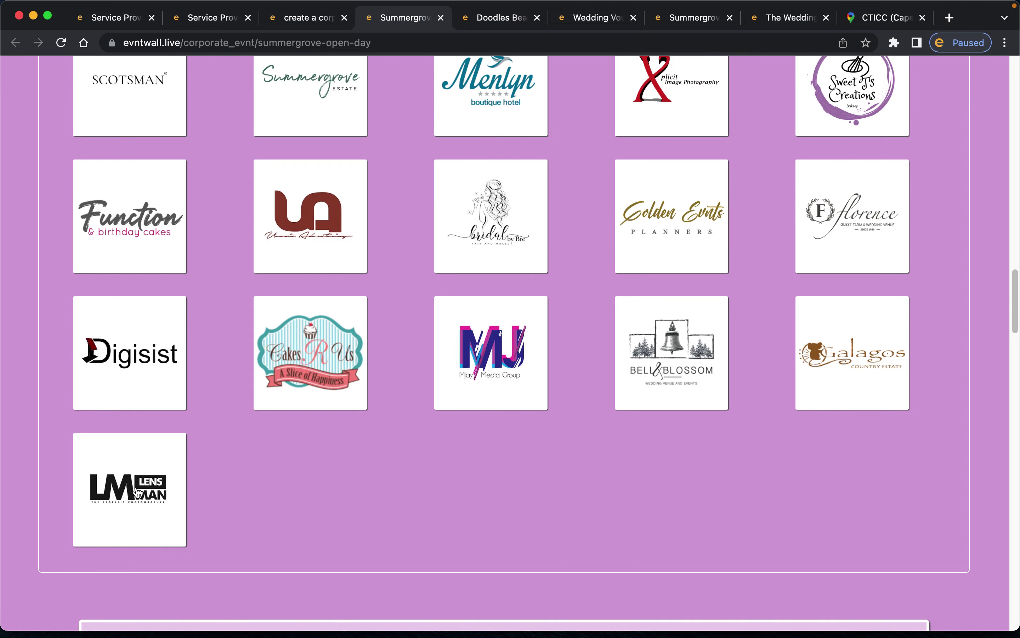
left_click(138, 492)
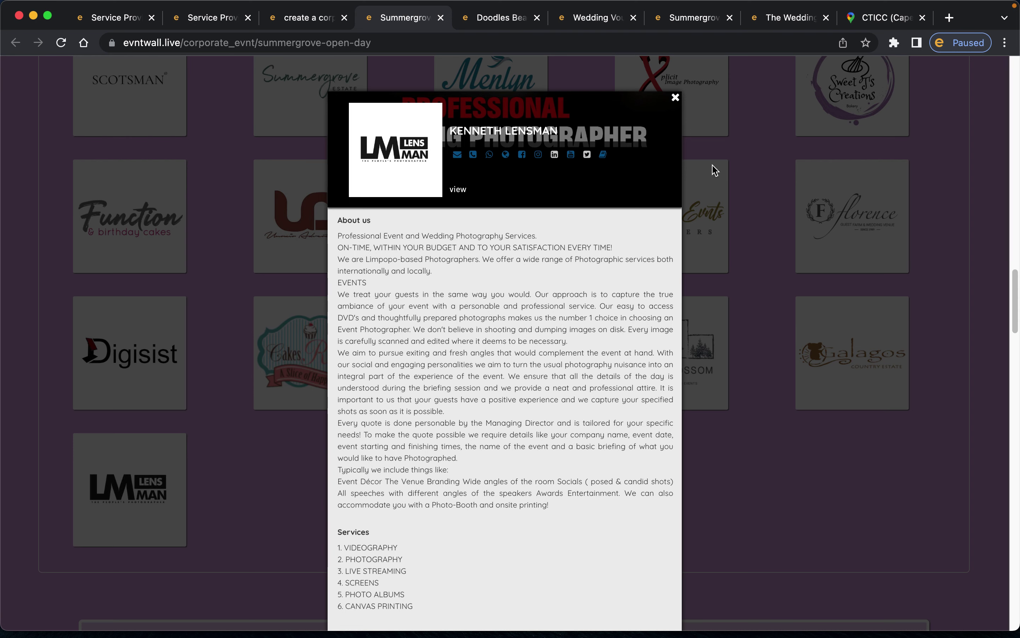
left_click(676, 99)
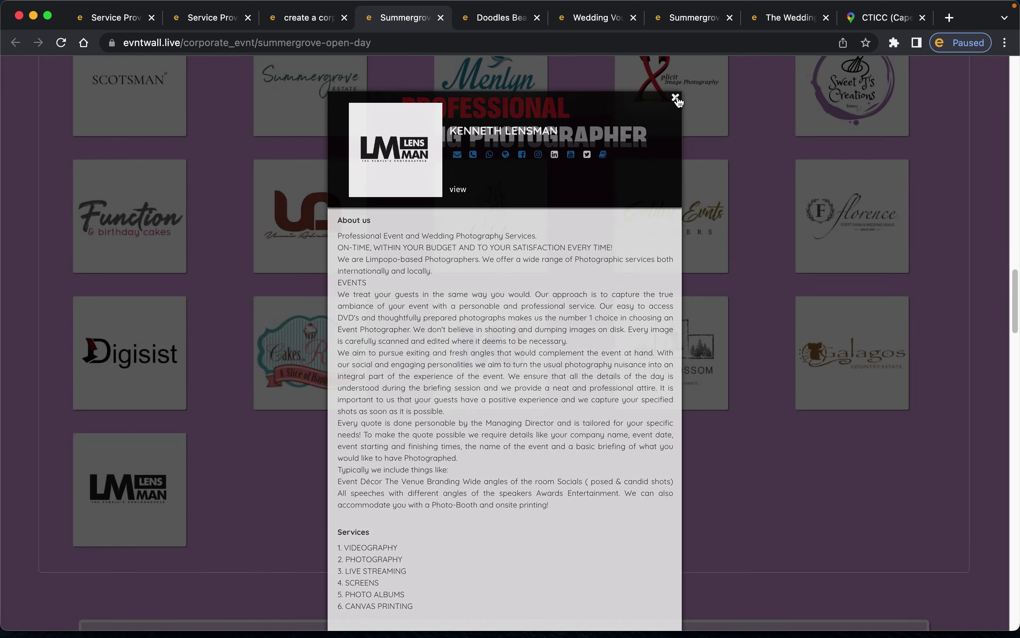
scroll(181, 273, "up", 8)
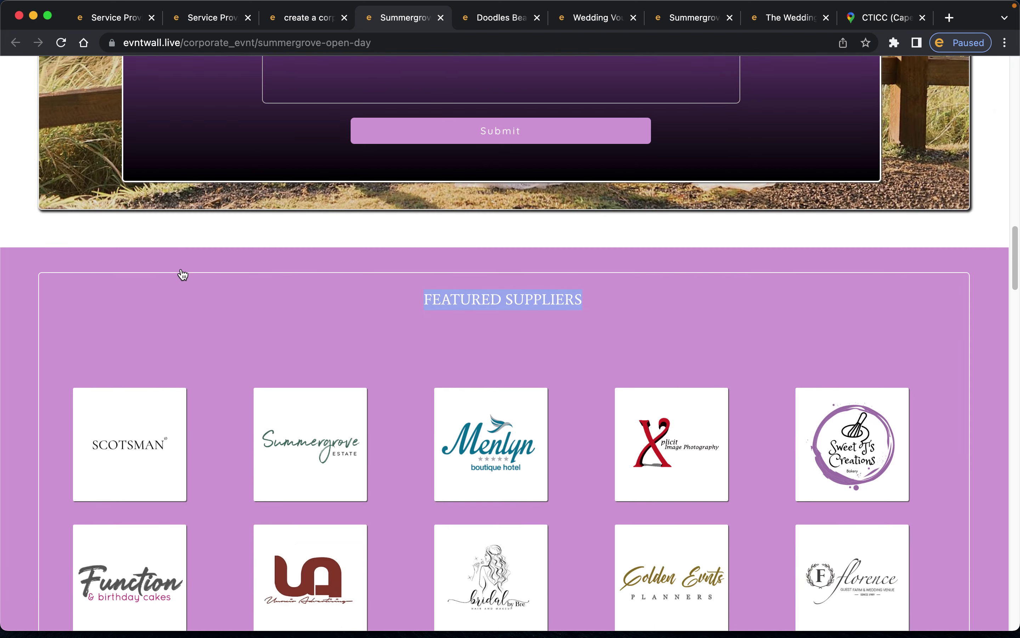
scroll(180, 274, "down", 6)
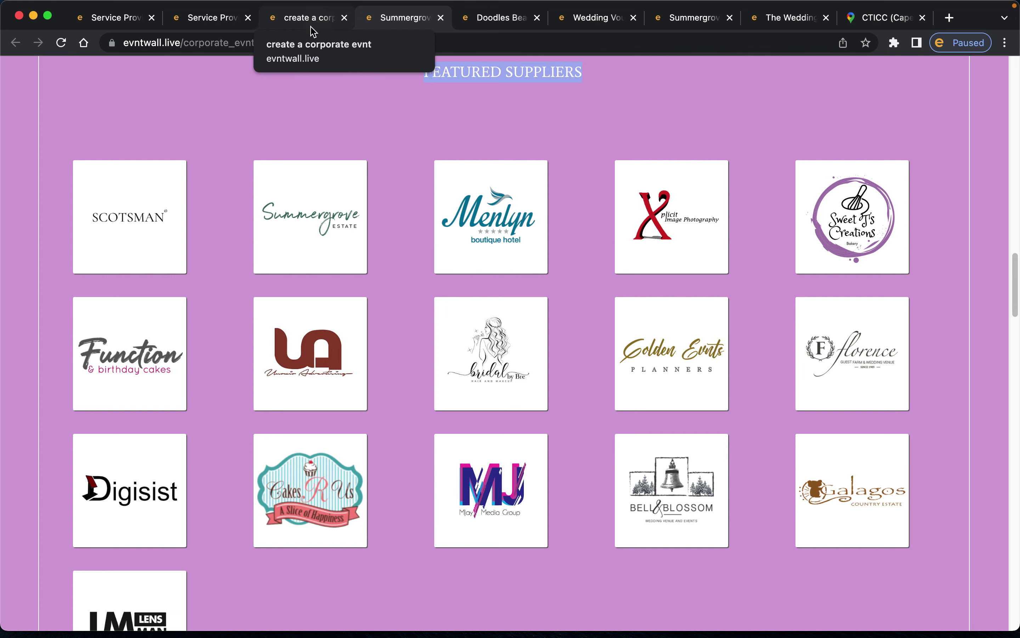
scroll(203, 316, "down", 10)
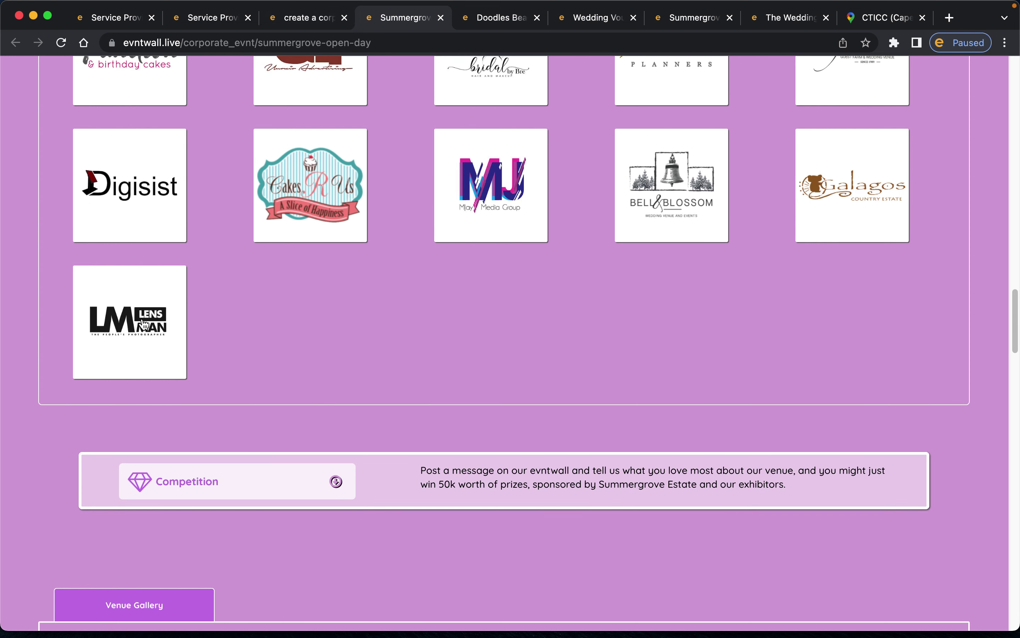
scroll(234, 289, "up", 5)
left_click(323, 26)
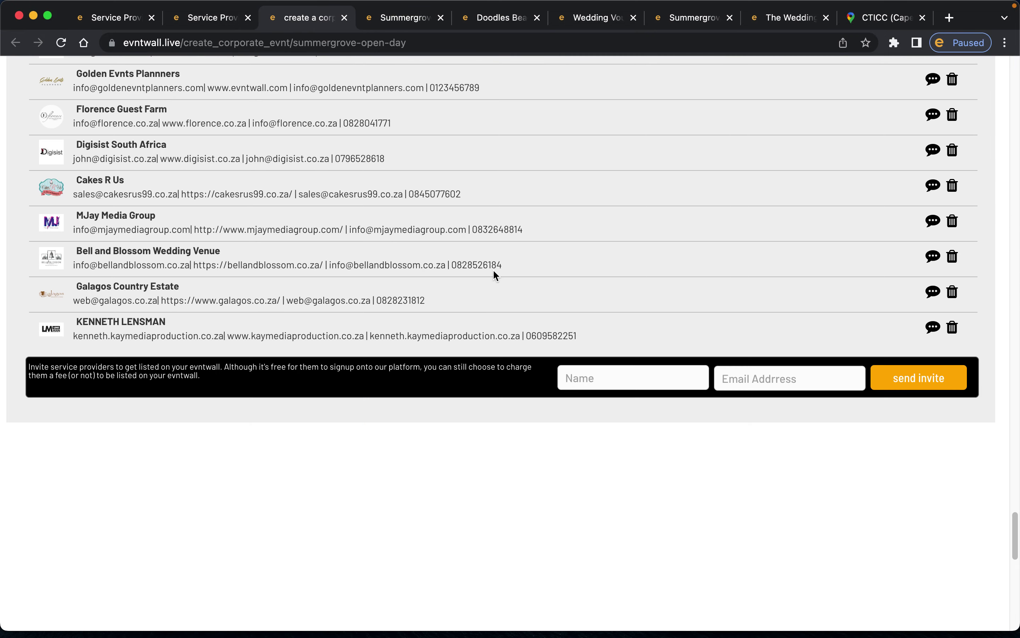
- Remove the photographer from the Featured Suppliers contributors list
scroll(527, 291, "up", 4)
left_click(952, 484)
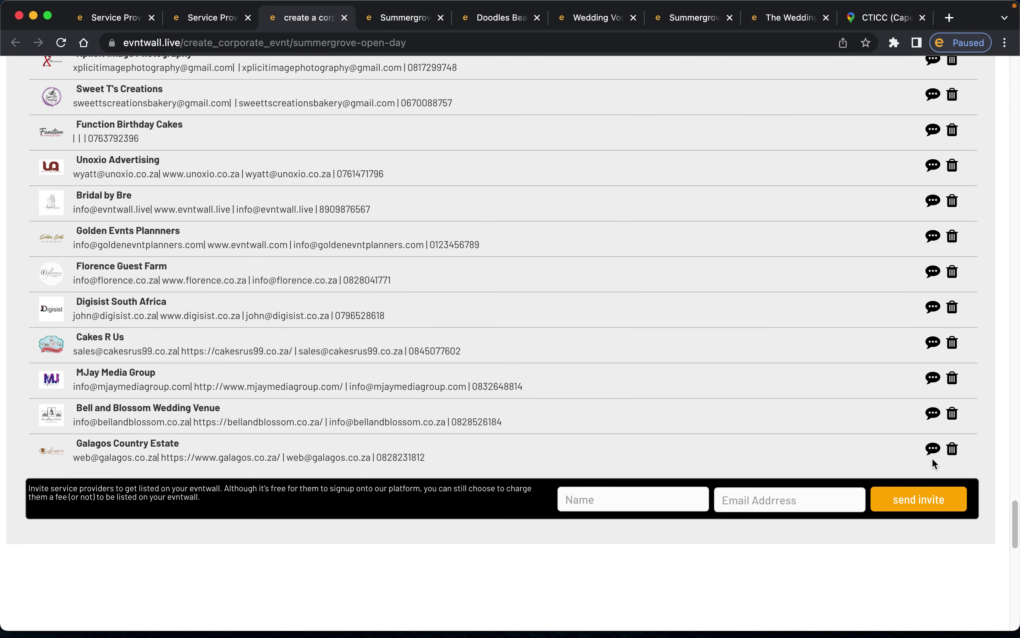
scroll(683, 362, "down", 9)
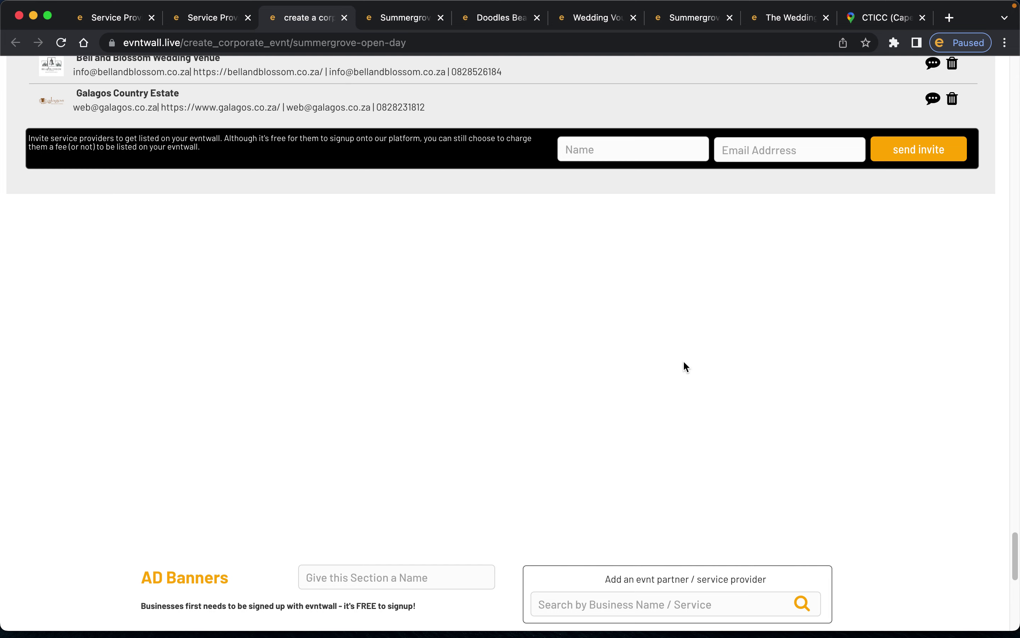
scroll(685, 365, "down", 9)
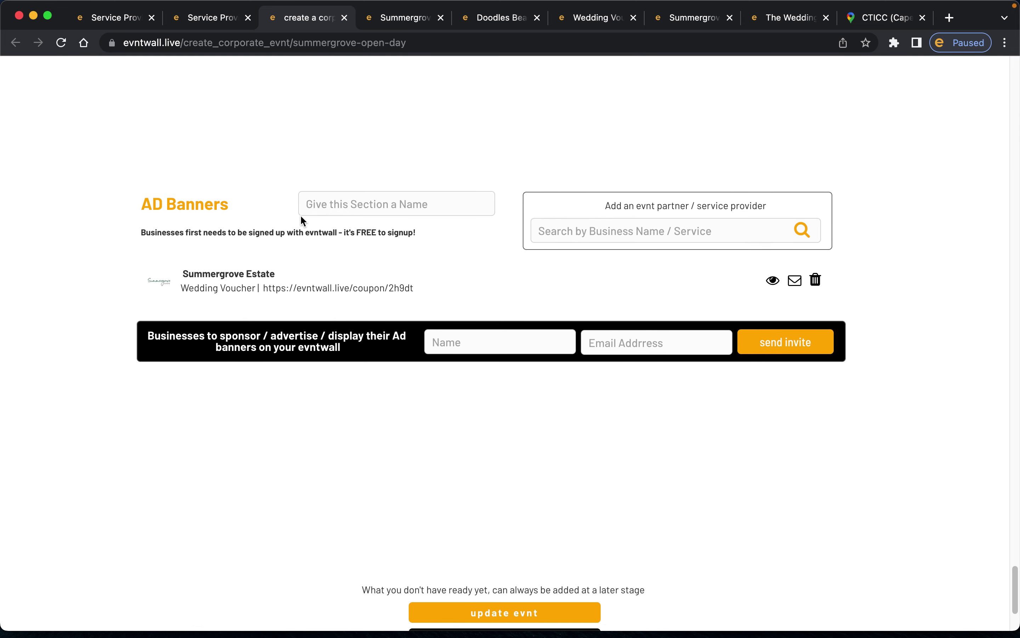
- Check the live Summergrove page, then return to the event editor
left_click(386, 21)
scroll(507, 367, "down", 15)
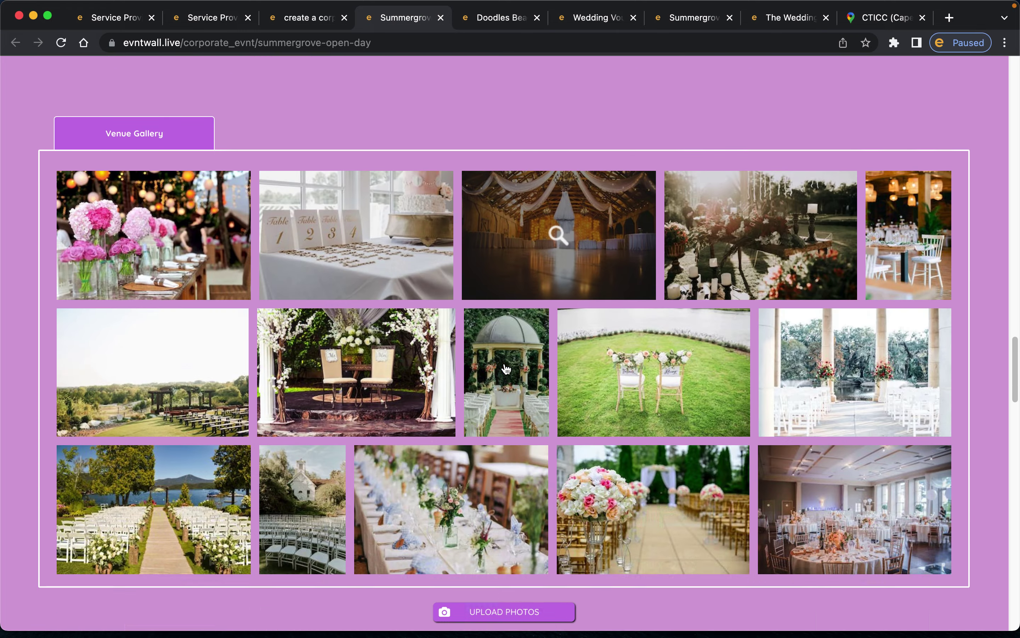
scroll(507, 368, "down", 15)
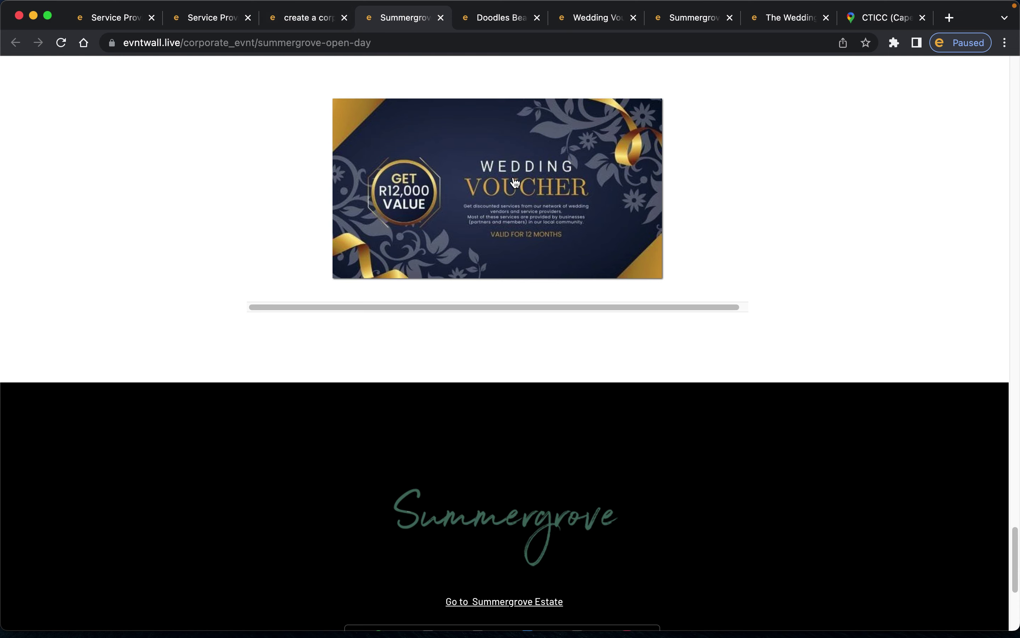
left_click(308, 19)
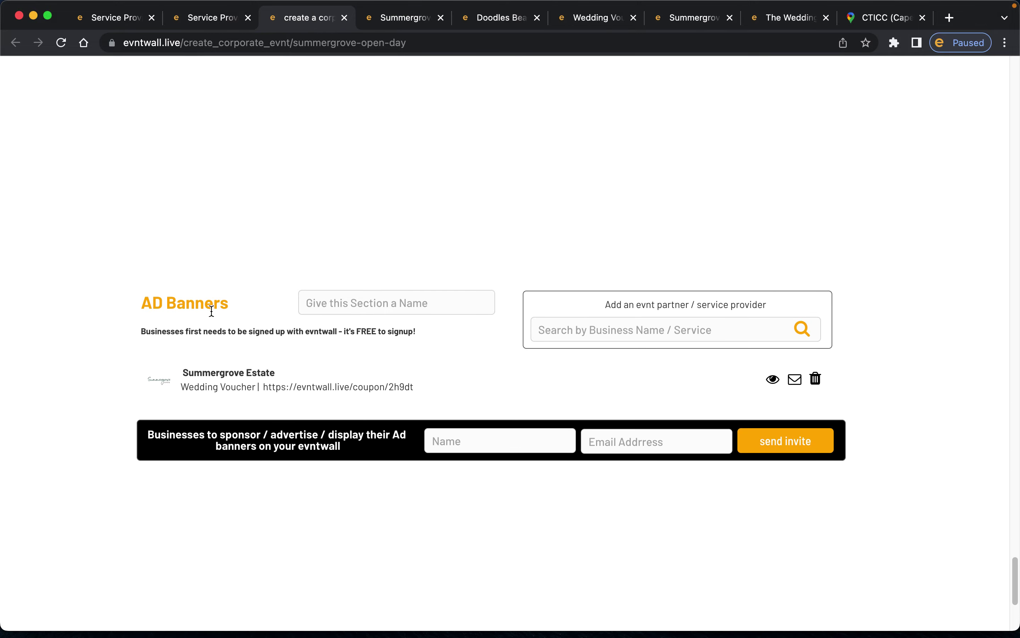
scroll(305, 329, "up", 15)
scroll(304, 331, "up", 15)
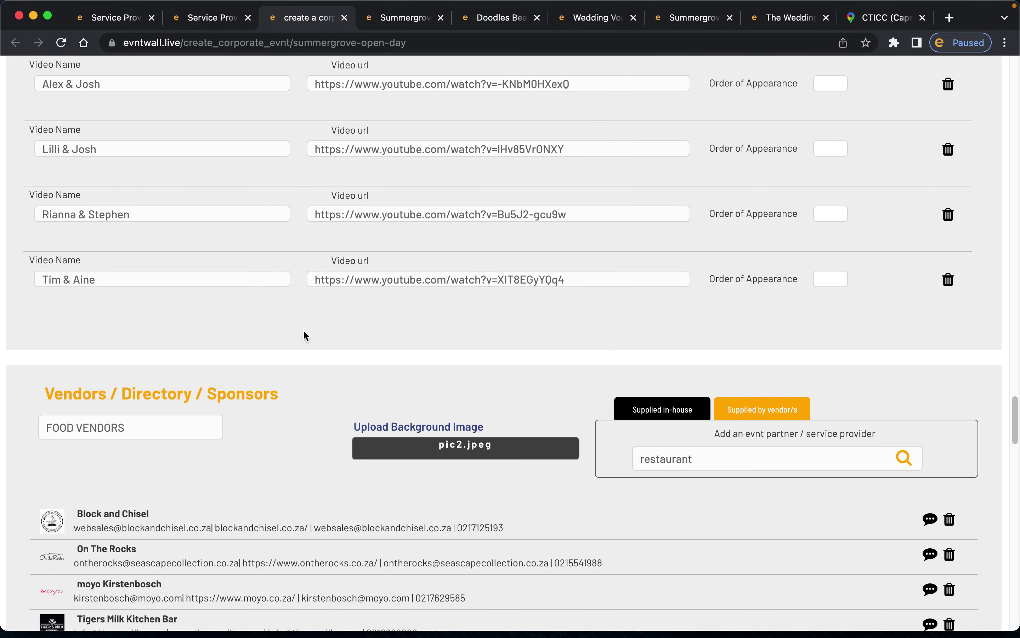
scroll(304, 331, "up", 5)
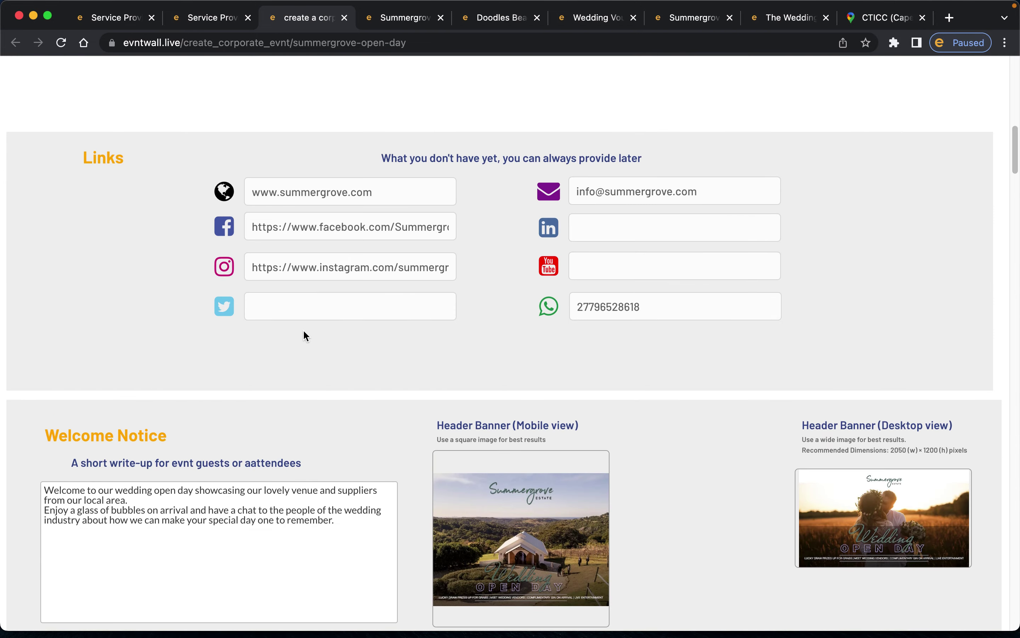
scroll(304, 331, "down", 20)
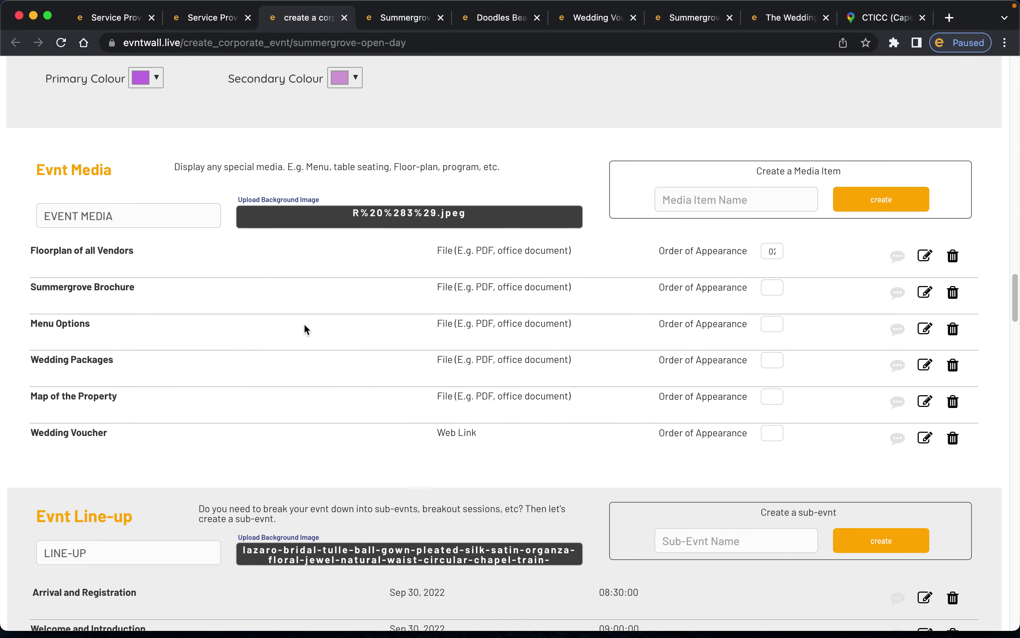
- Review the AD Banners section and view the live page's Wedding Voucher banner
left_click(399, 18)
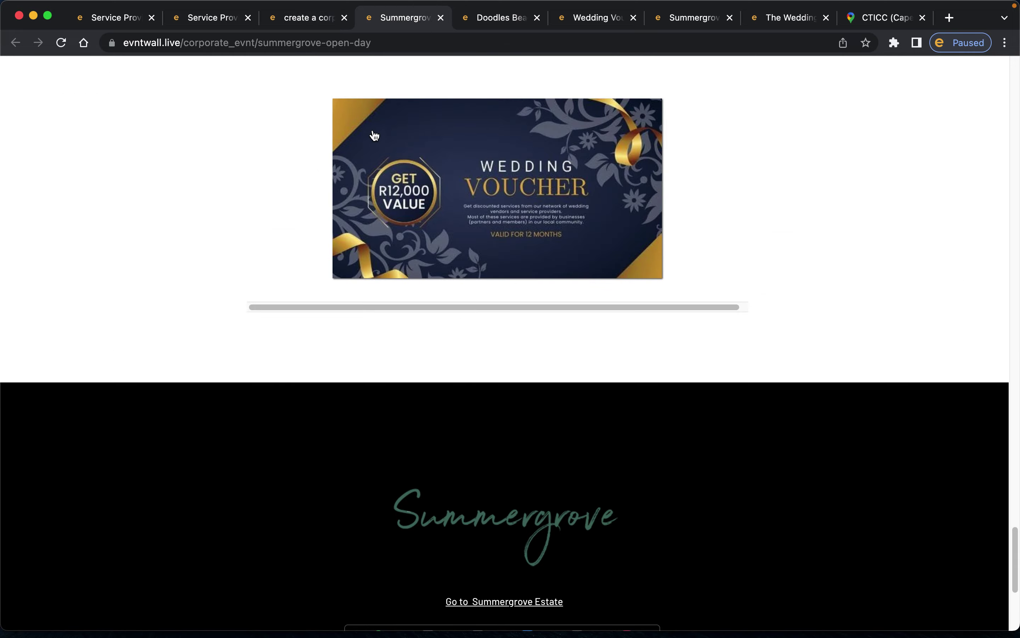
left_click(319, 18)
scroll(446, 326, "down", 20)
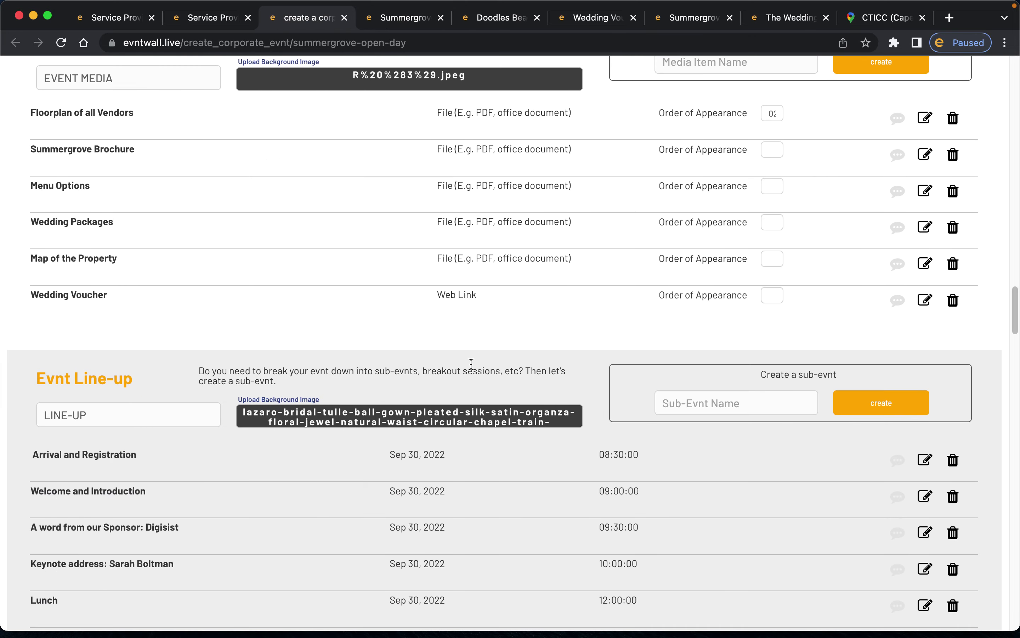
scroll(471, 364, "down", 20)
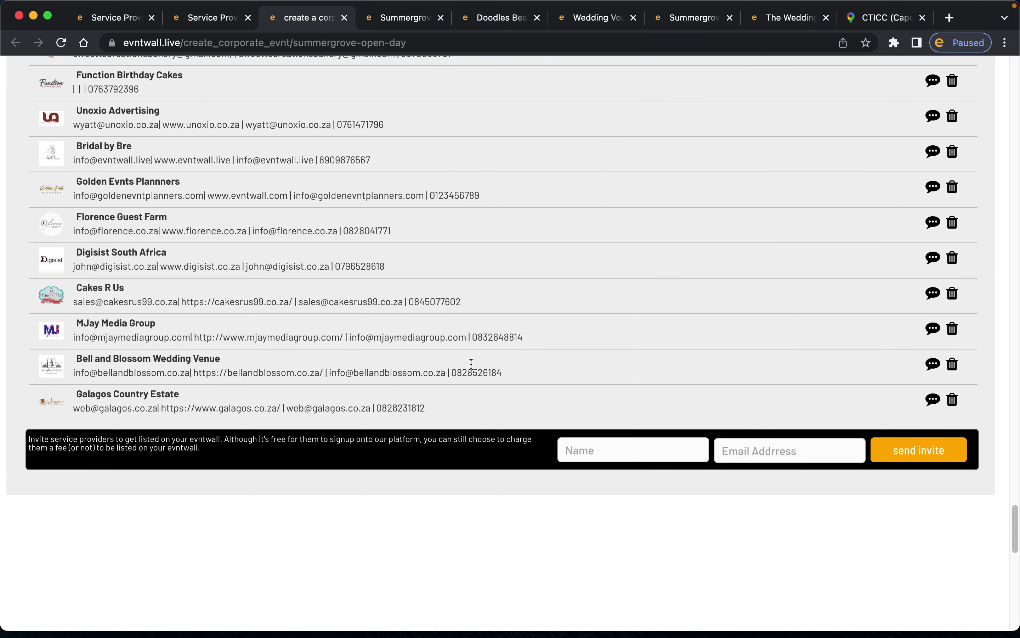
scroll(470, 363, "up", 10)
scroll(470, 363, "down", 12)
scroll(470, 363, "down", 1)
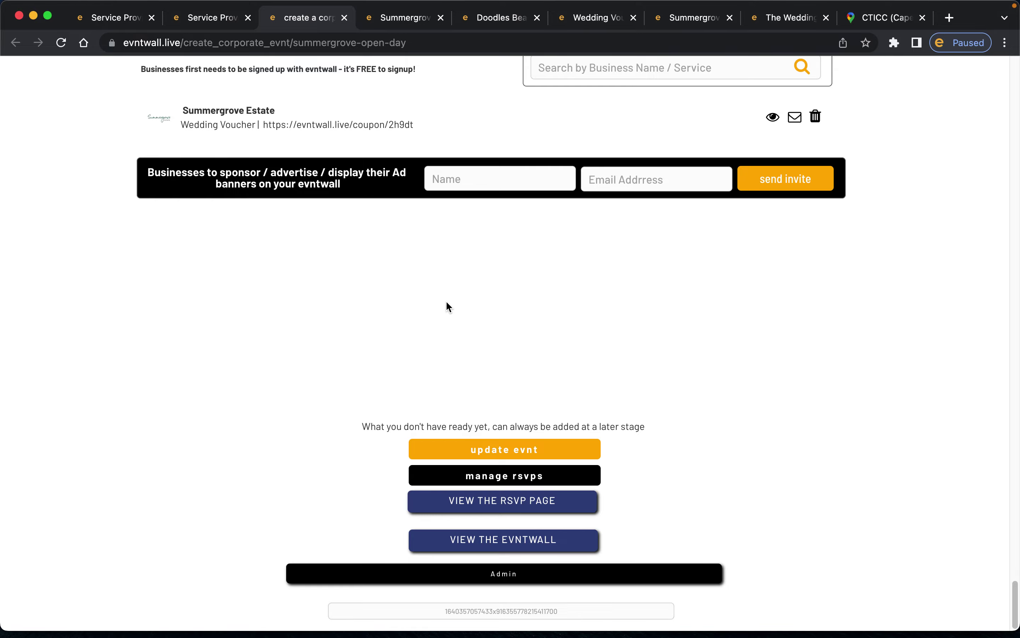
scroll(446, 303, "up", 10)
scroll(446, 304, "up", 20)
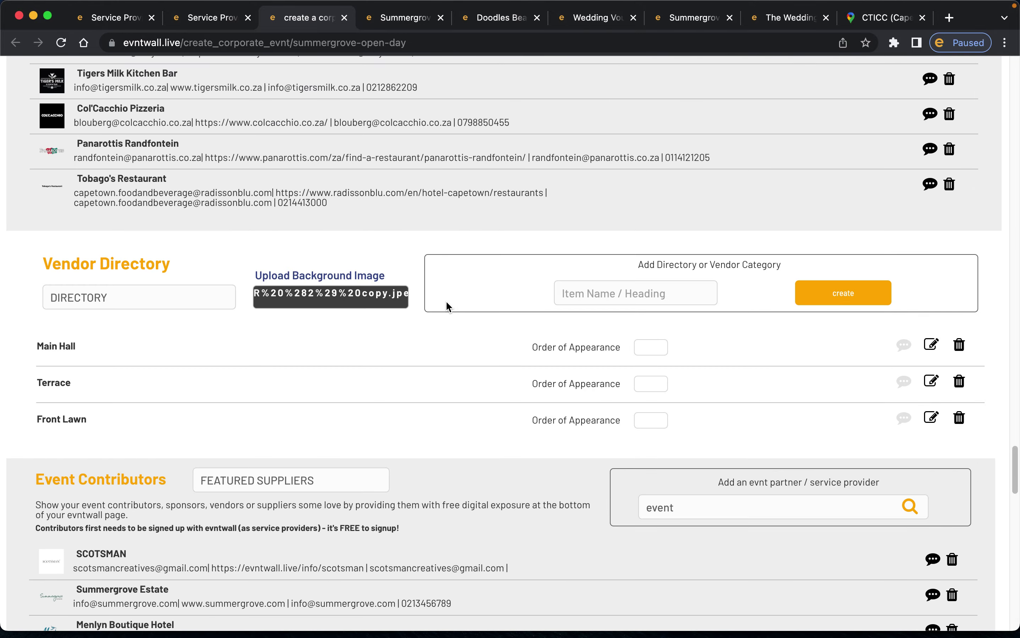
scroll(447, 302, "up", 20)
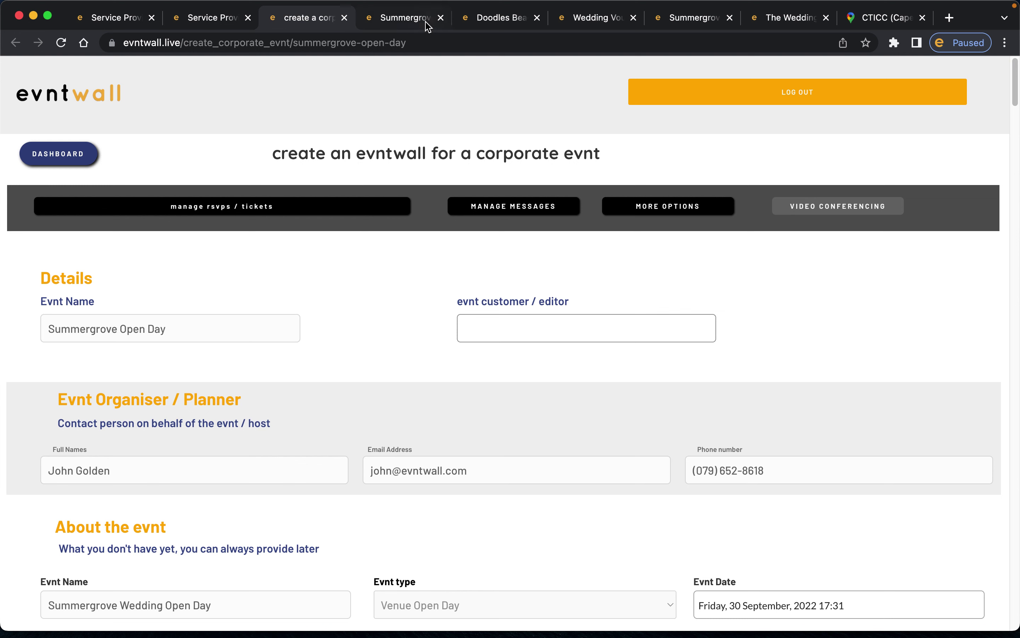
left_click(427, 26)
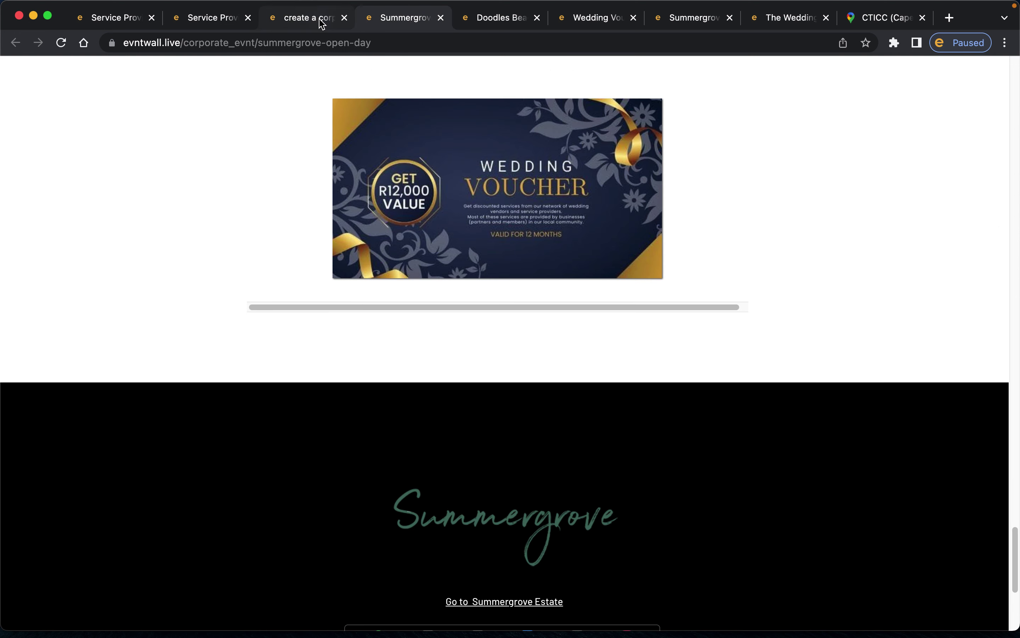